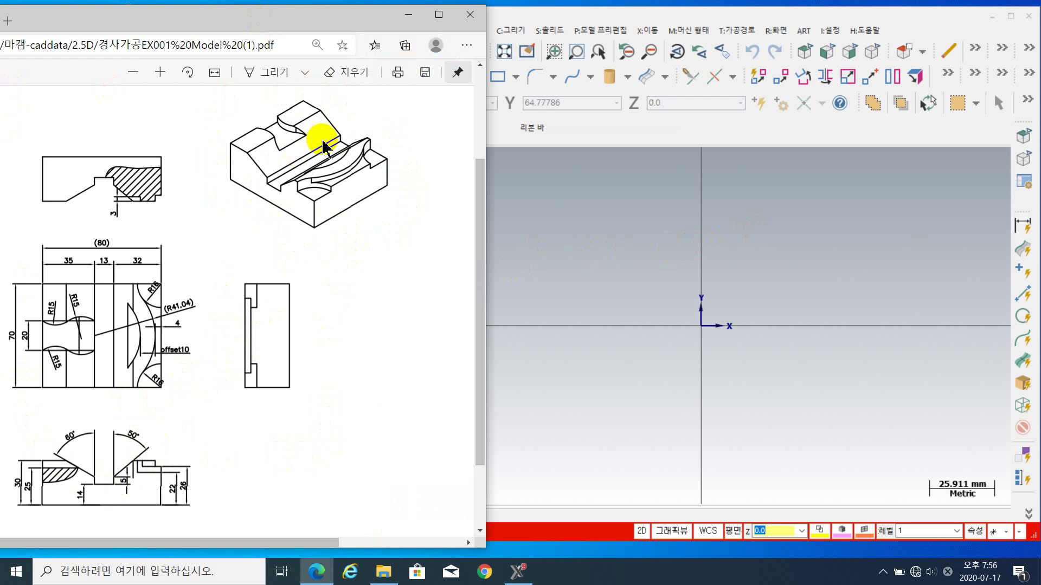
left_click_drag(340, 159, 358, 159)
key("ctrl+z")
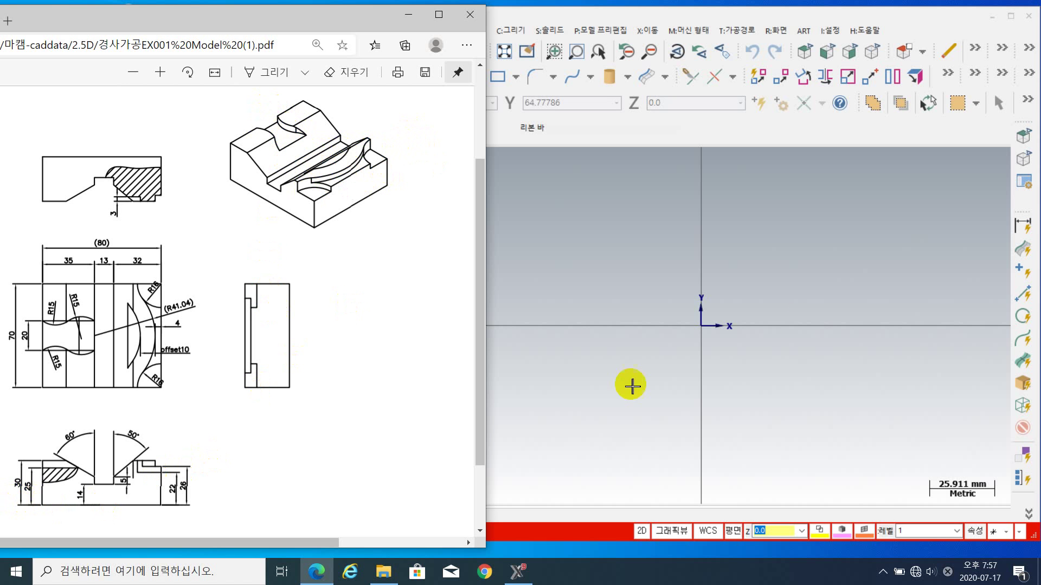
- Switch to Mastercam and set the construction plane and then the graphics view to Front
left_click(653, 219)
right_click(653, 219)
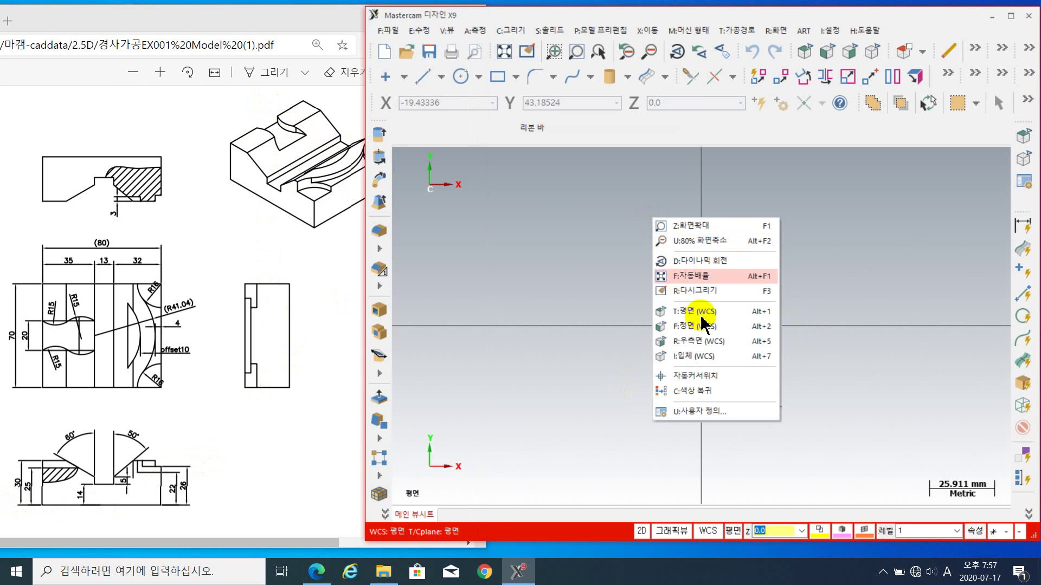
left_click(702, 296)
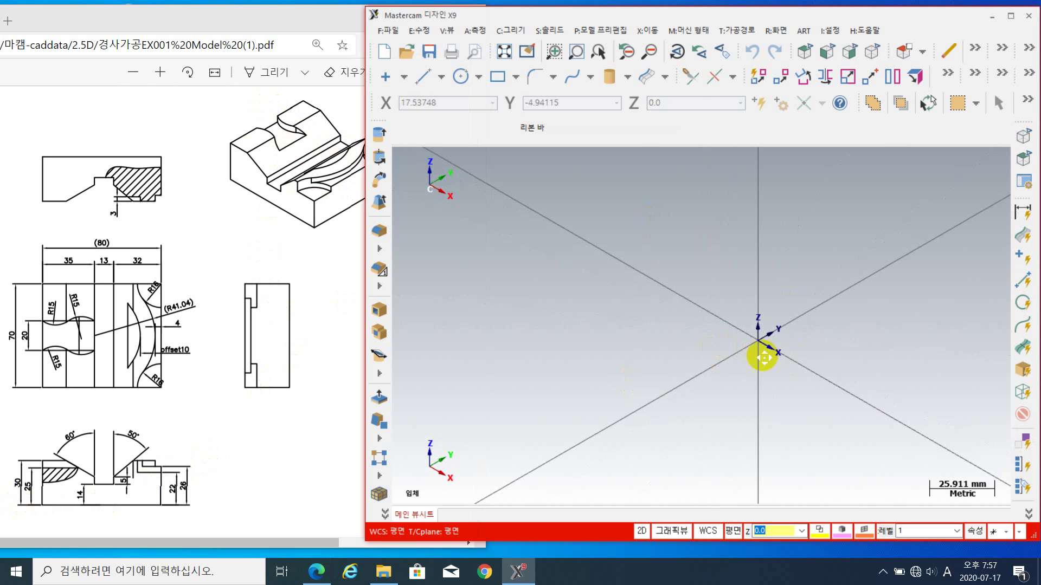
middle_click_drag(763, 353, 683, 275)
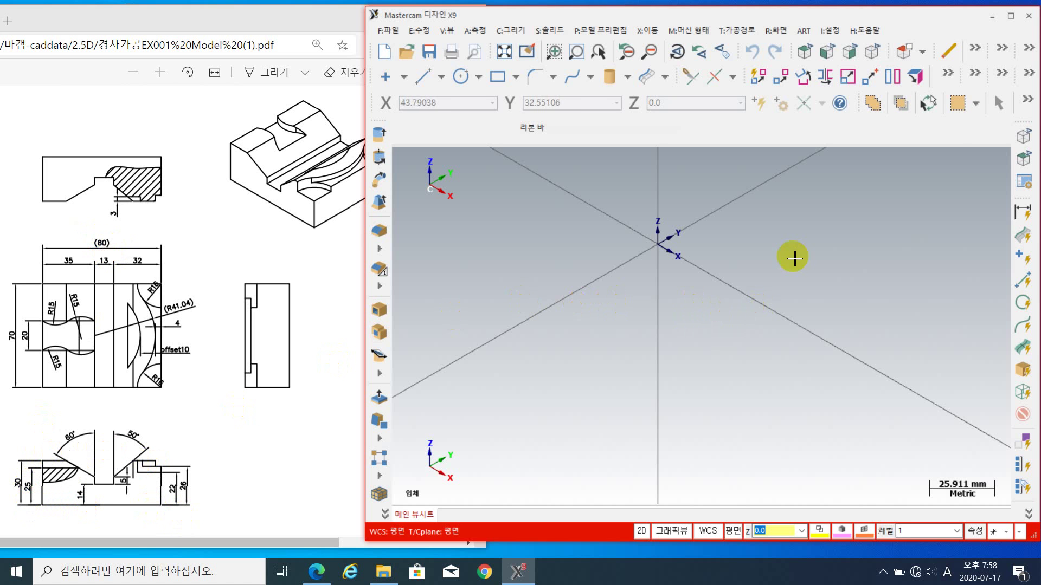
left_click(922, 53)
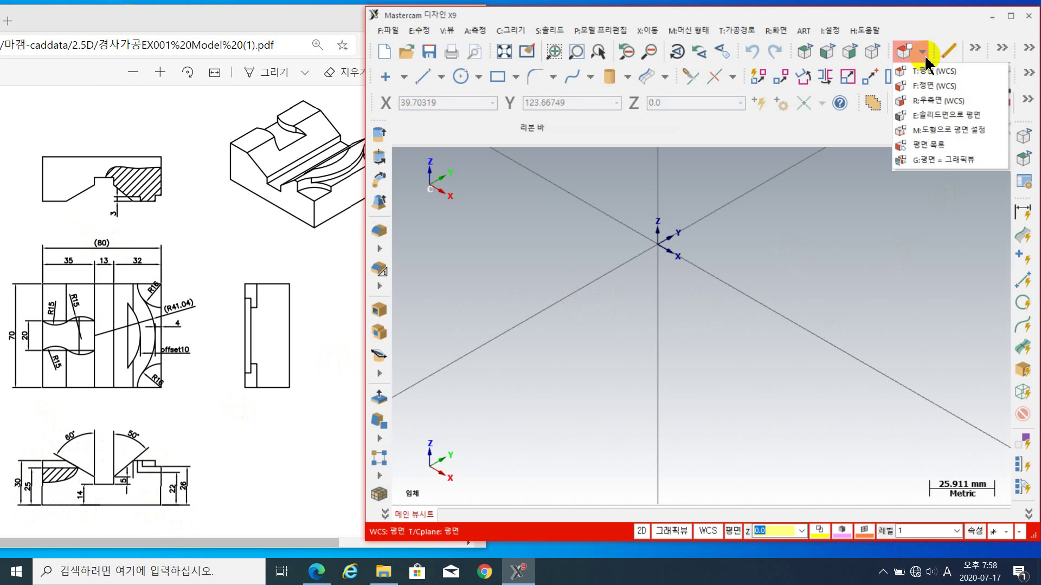
left_click(926, 88)
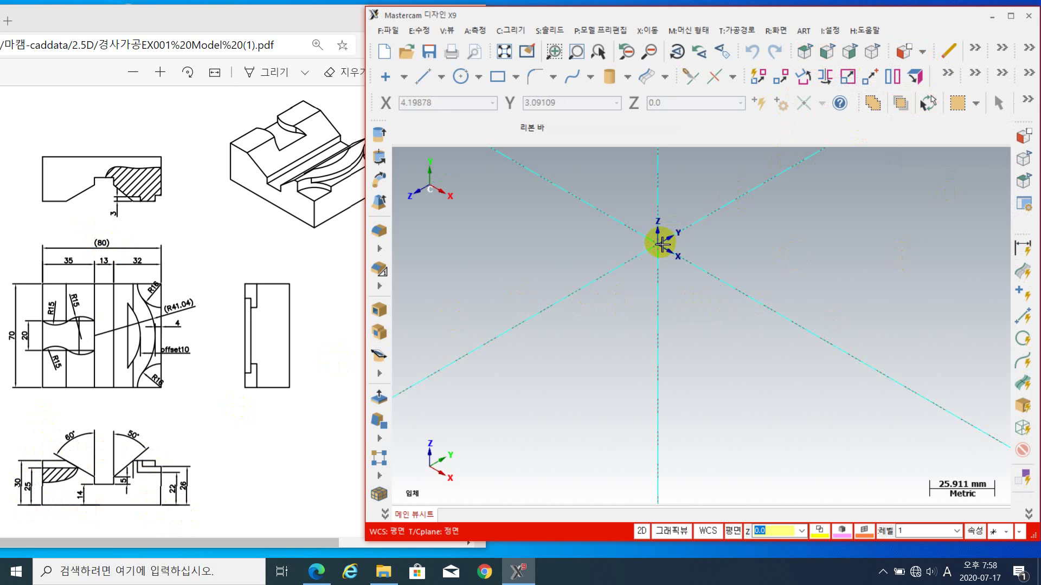
left_click(827, 53)
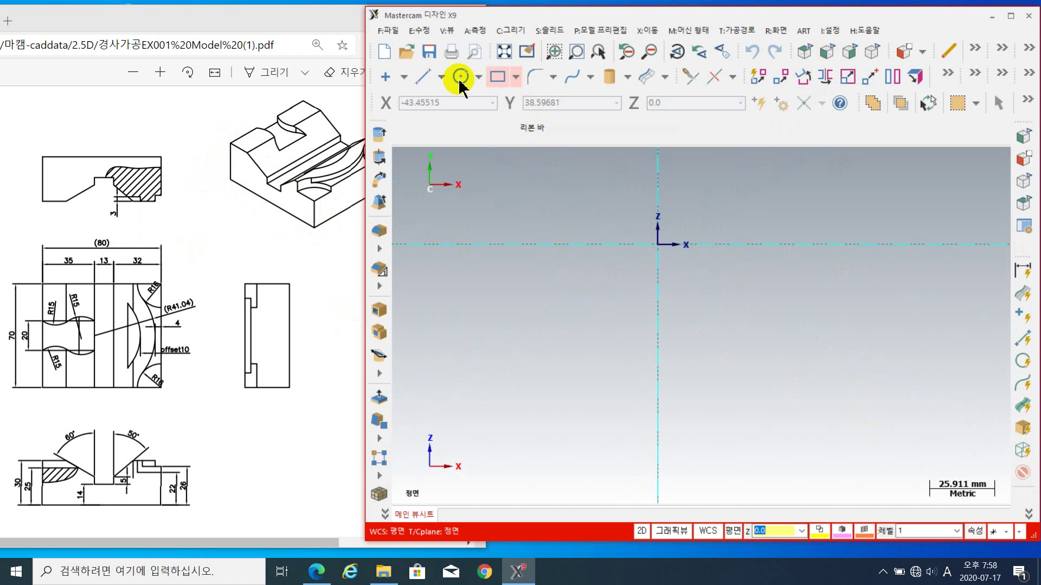
- Draw an 80 x 30 mm rectangular shape with 0 rotation, anchoring its upper-left corner at the origin
left_click(516, 77)
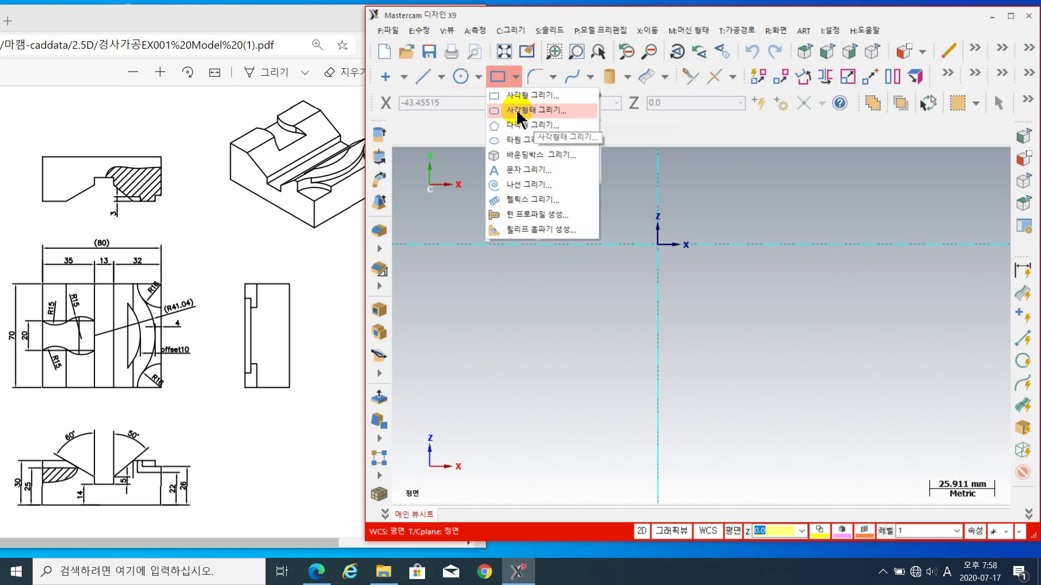
left_click(519, 114)
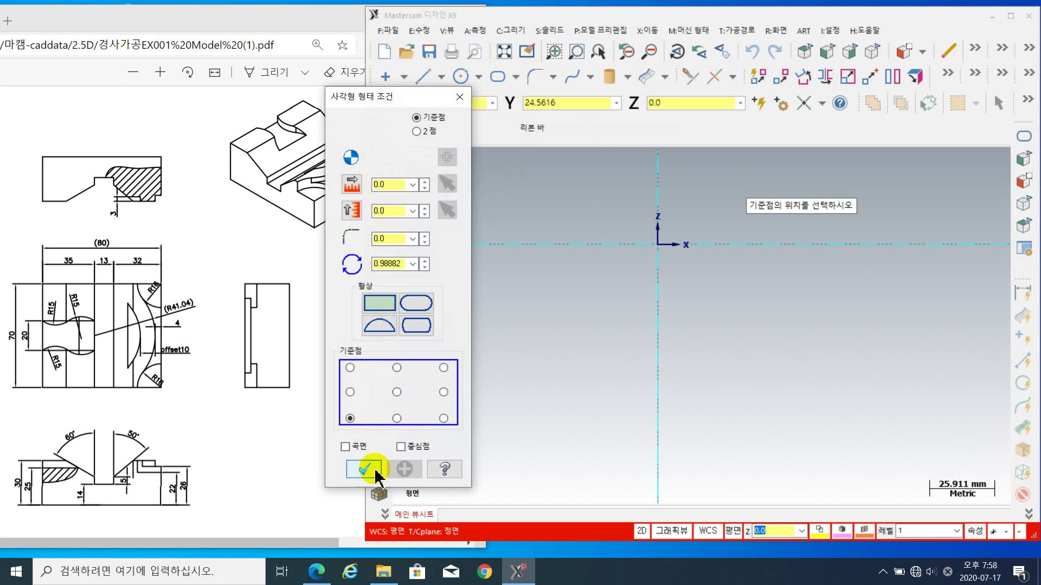
left_click(349, 368)
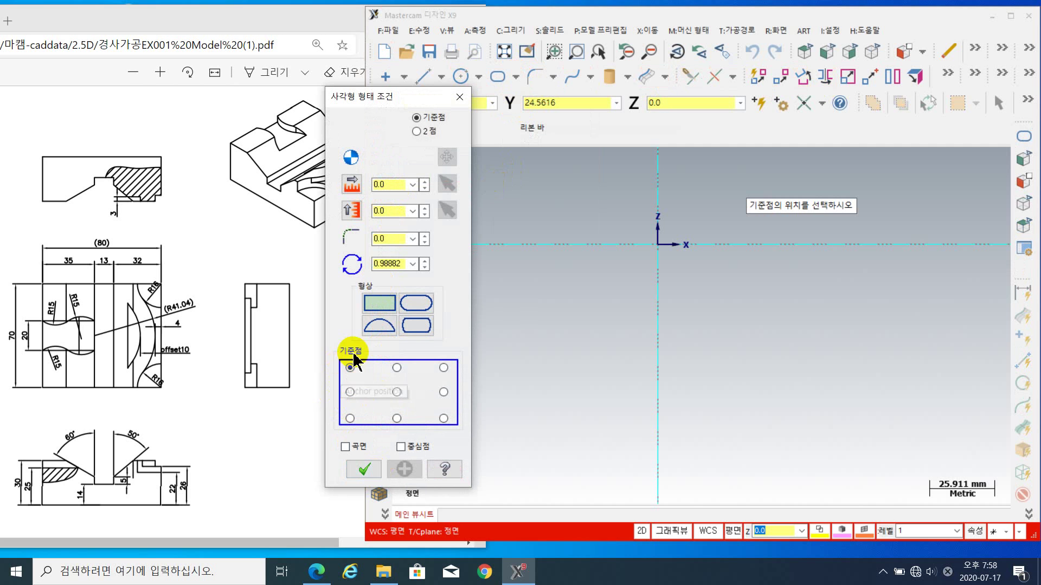
left_click(401, 184)
type("8")
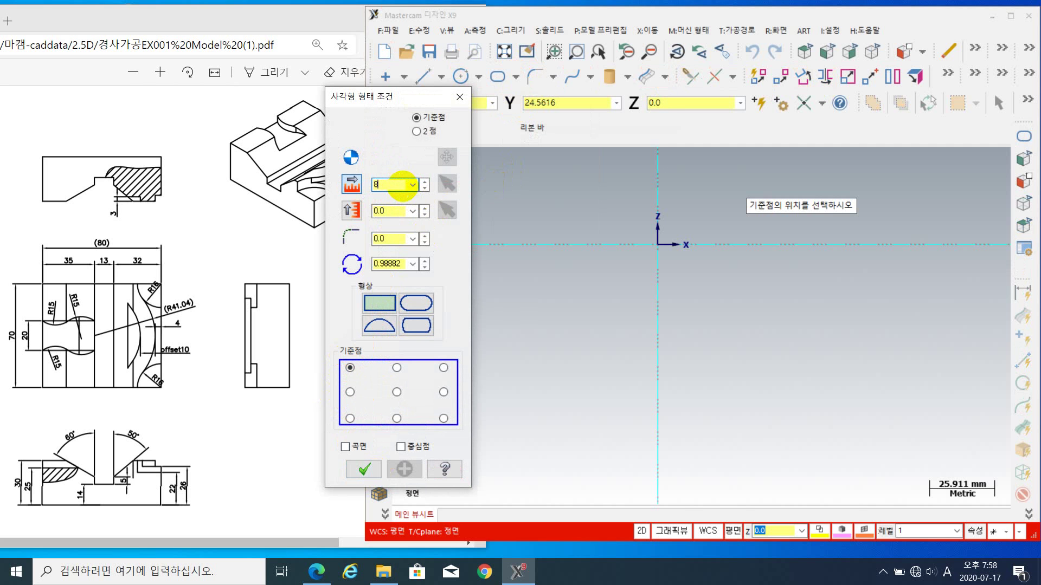
type("0")
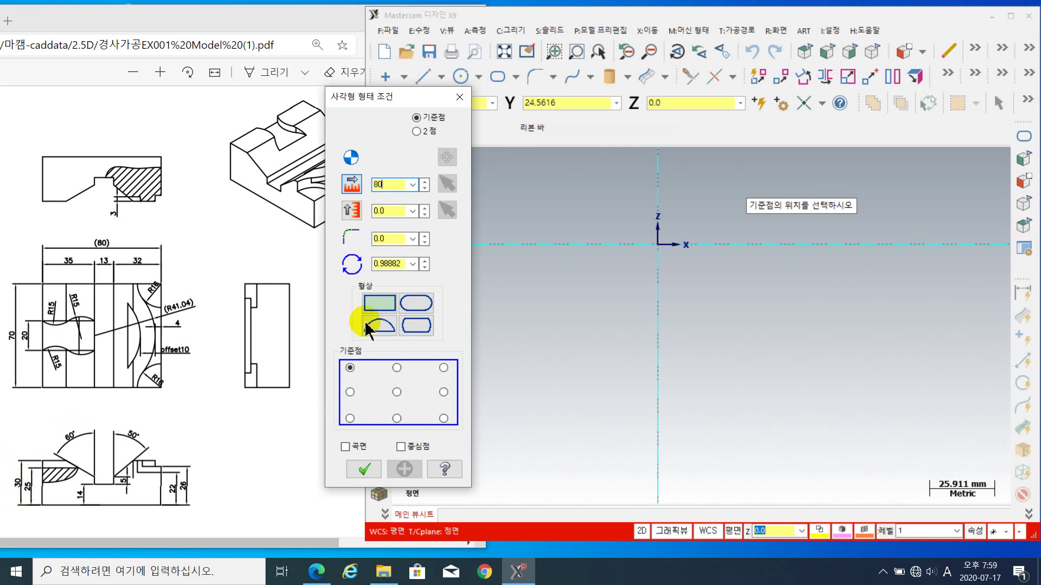
left_click(385, 211)
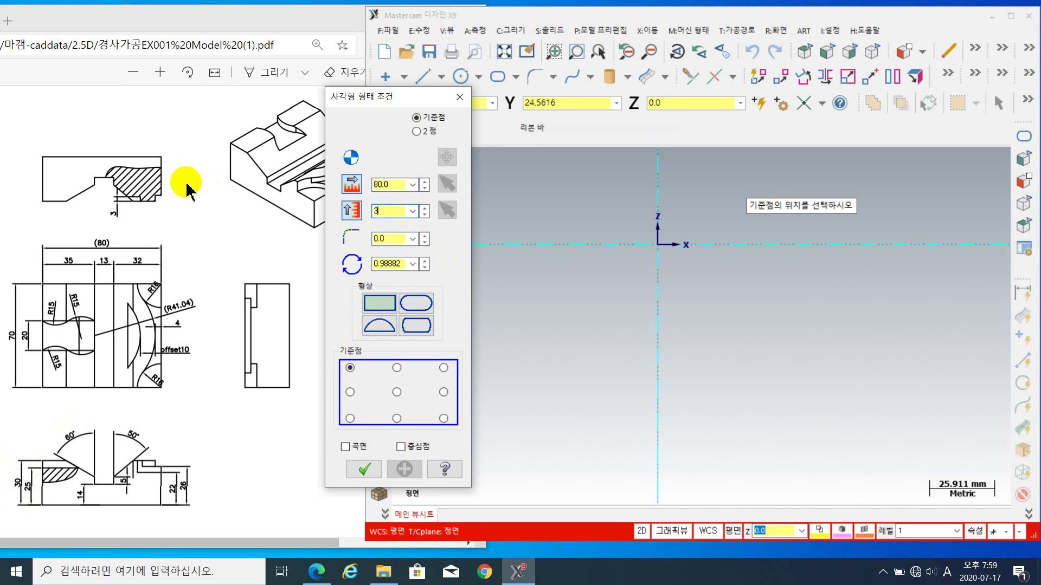
left_click(404, 264)
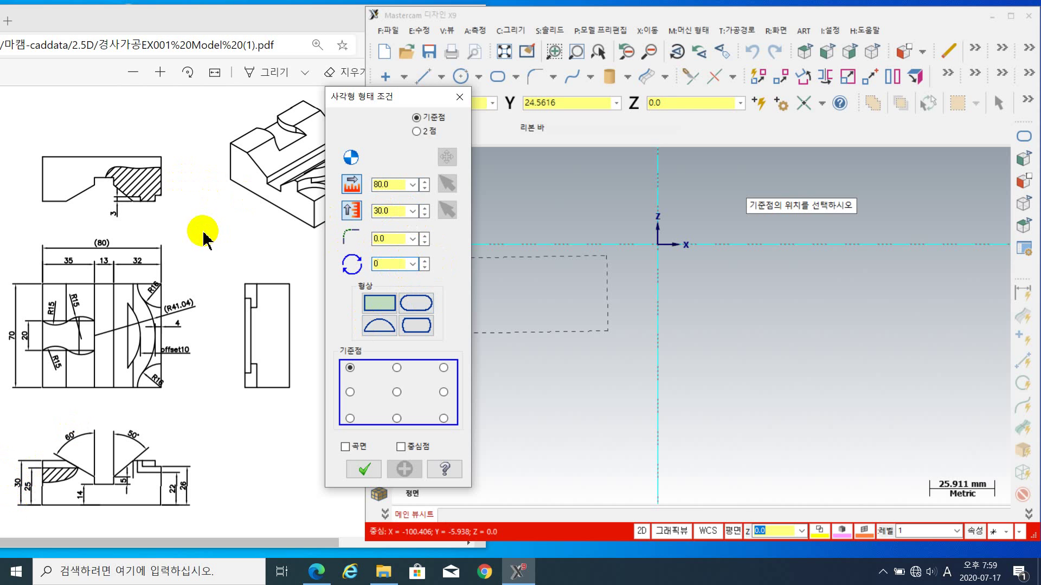
left_click(390, 248)
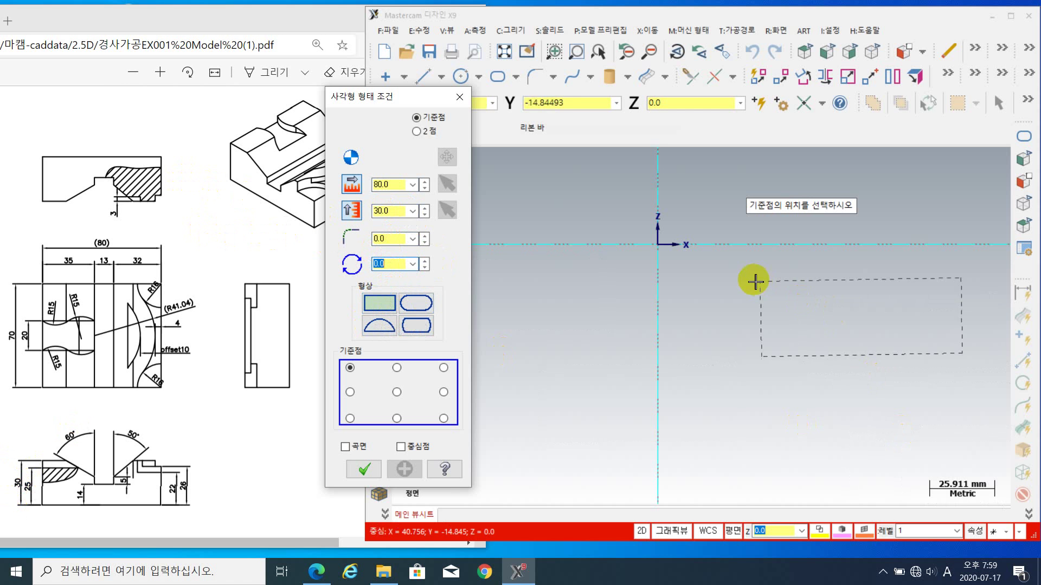
left_click(663, 248)
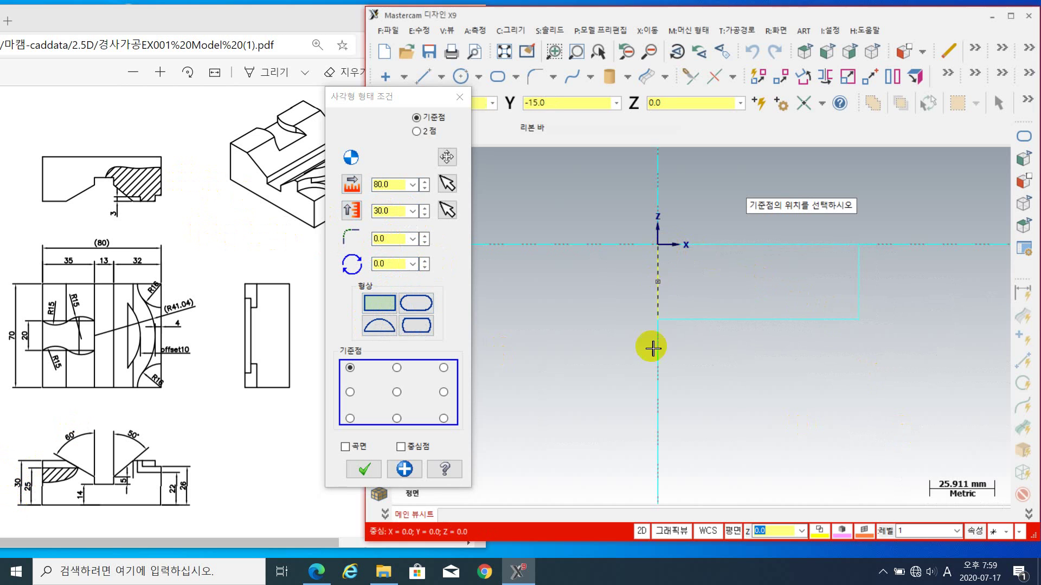
left_click(368, 471)
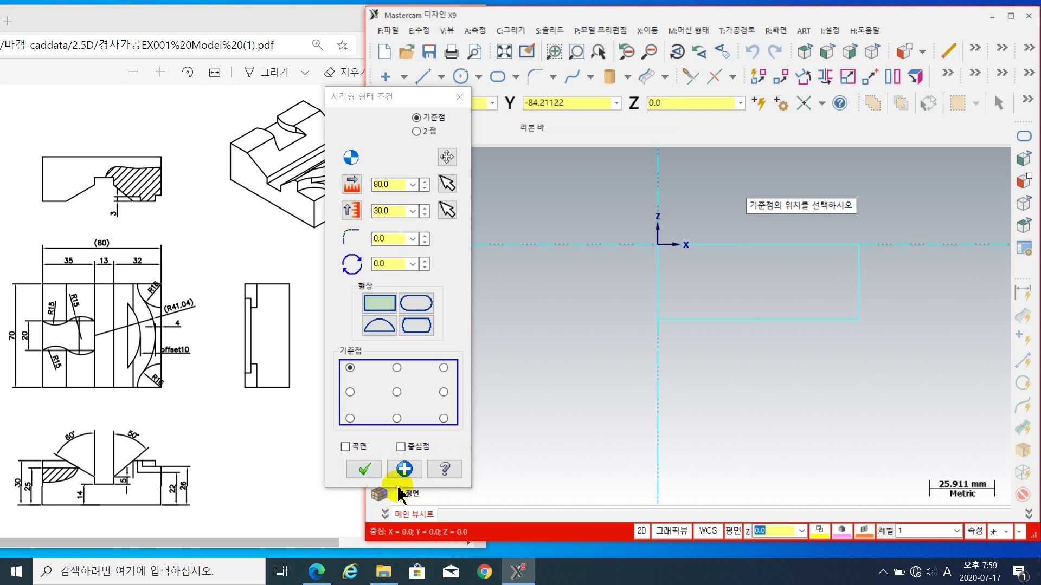
left_click(364, 469)
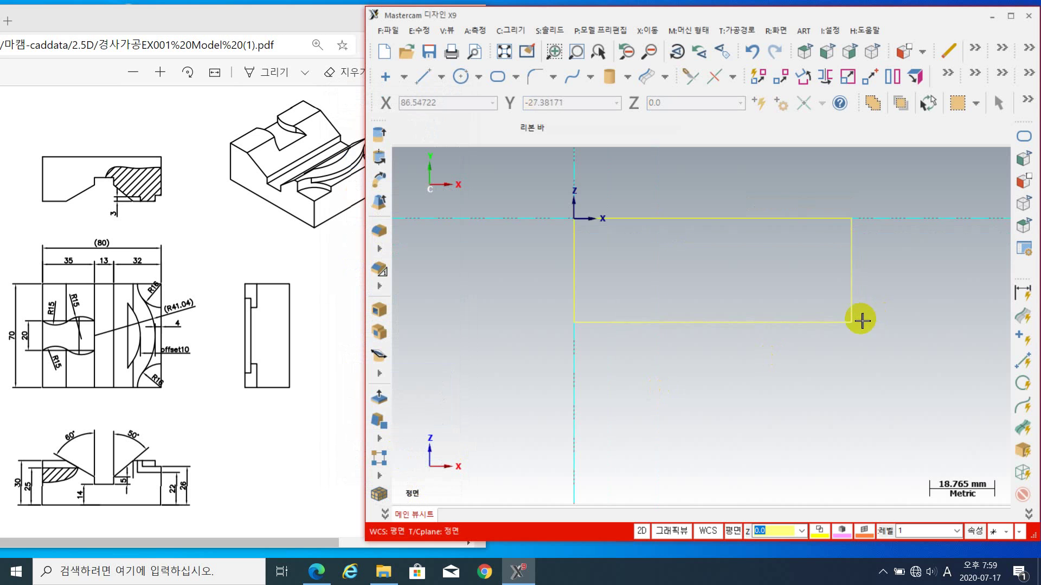
- Offset a copy of the rectangle's bottom edge 14 mm upward
scroll(836, 321, "up", 2)
middle_click_drag(733, 296, 723, 326)
scroll(725, 365, "up", 1)
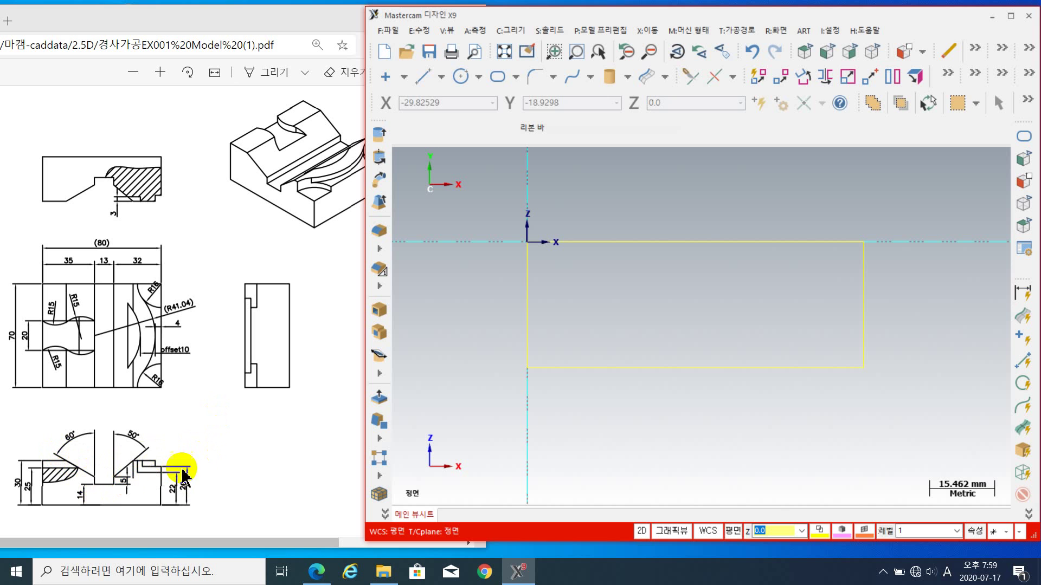
left_click(947, 74)
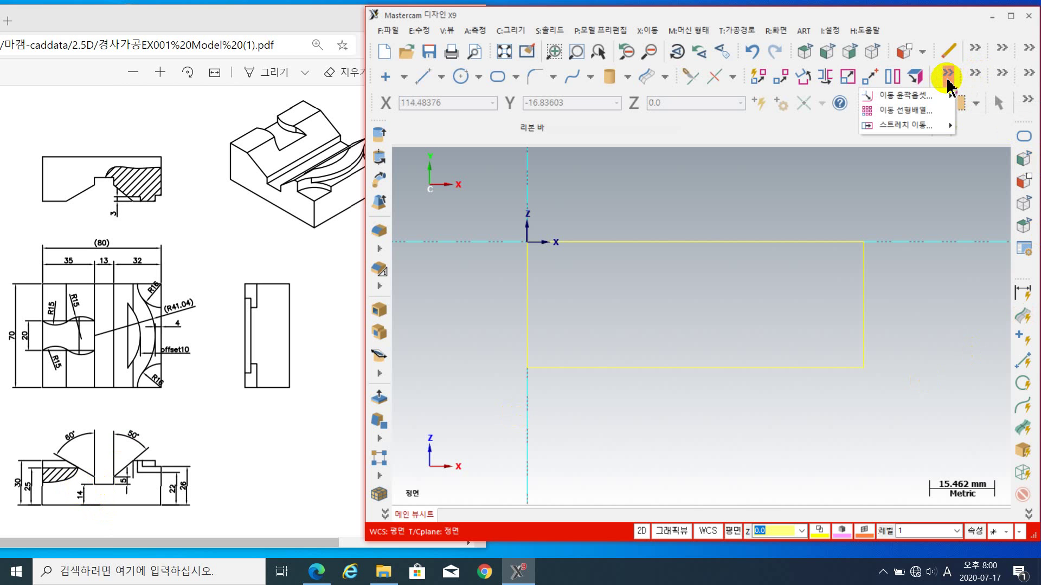
mouse_move(865, 97)
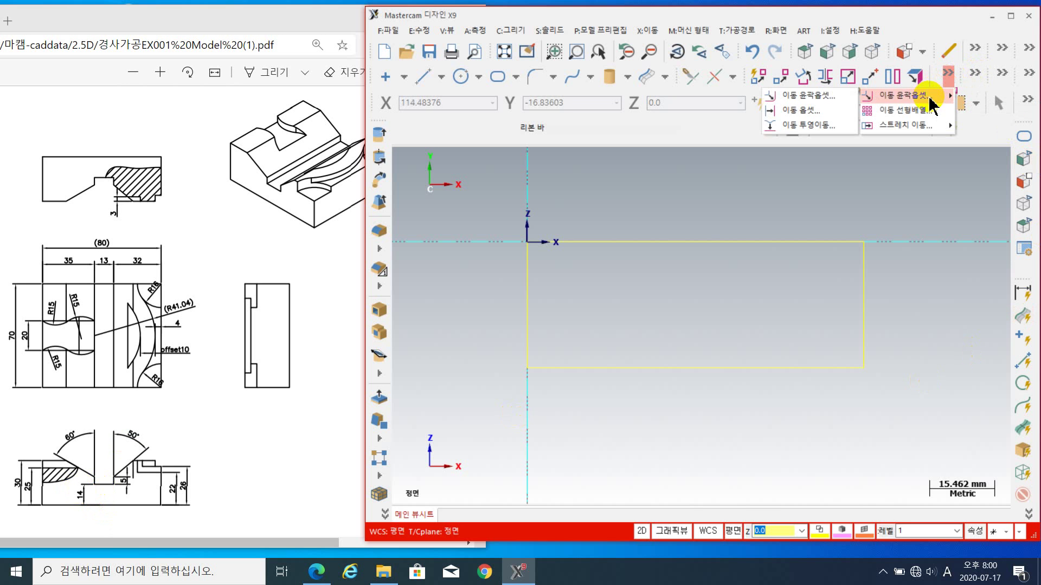
left_click(825, 113)
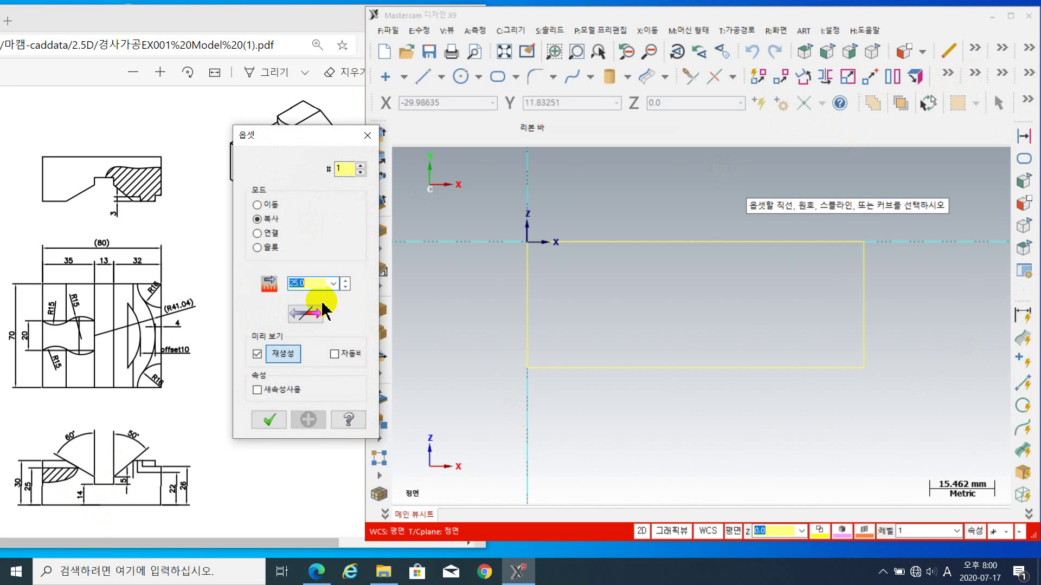
double_click(316, 283)
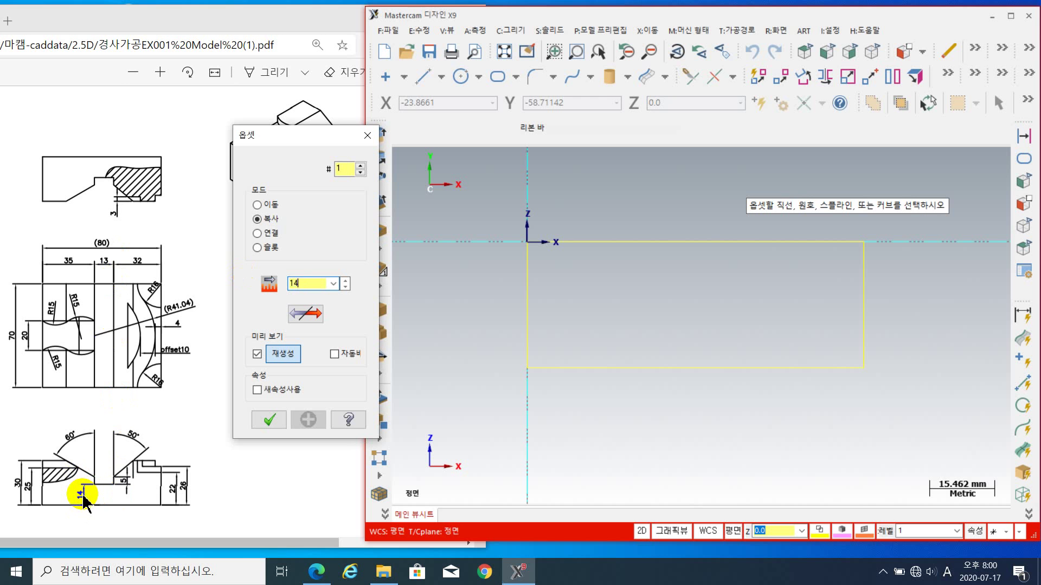
key("Return")
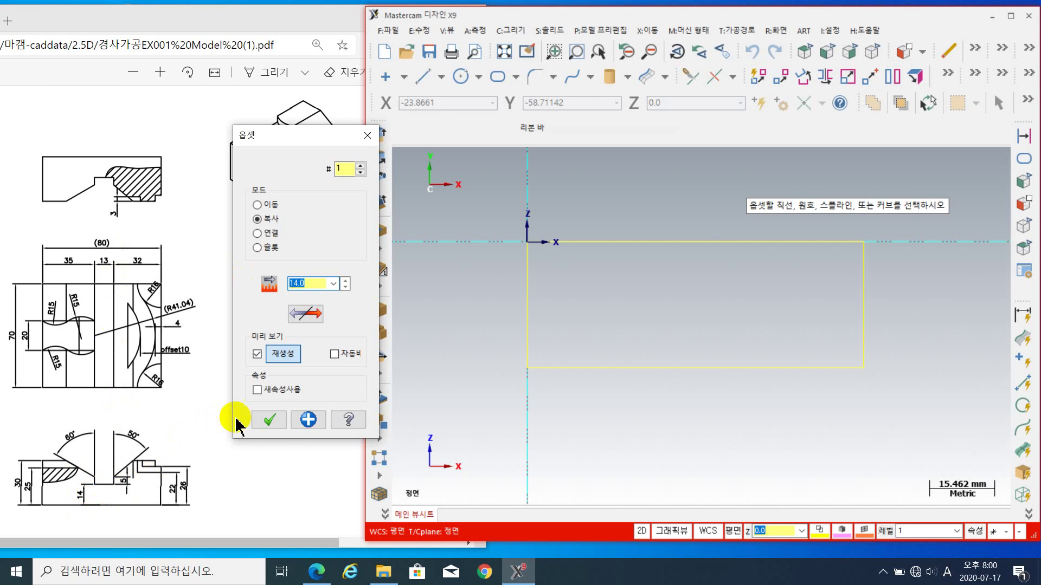
left_click(738, 373)
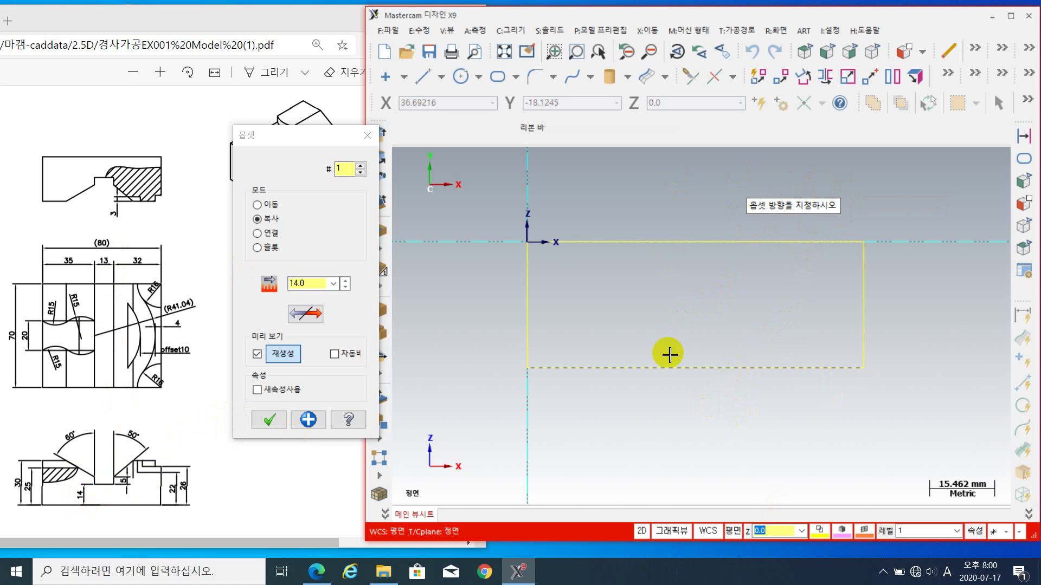
left_click(678, 326)
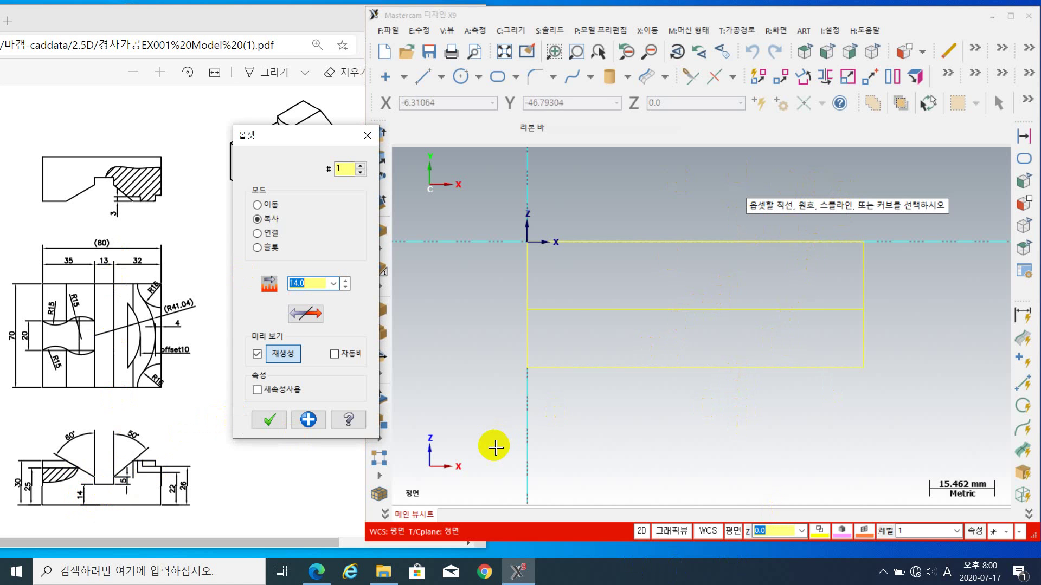
left_click(308, 419)
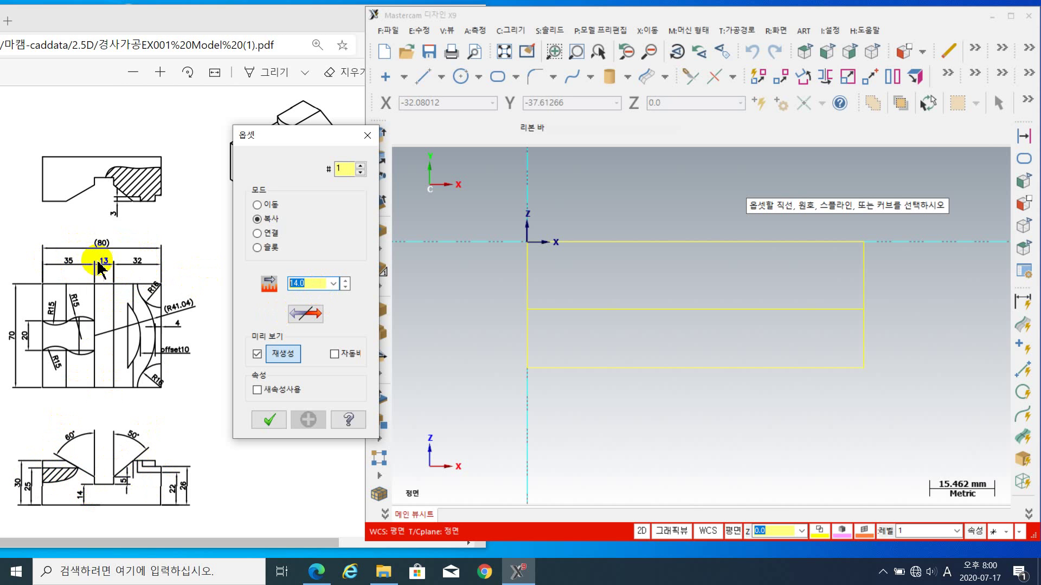
- Offset a copy of the rectangle's right edge 32 mm inward
type("2.0")
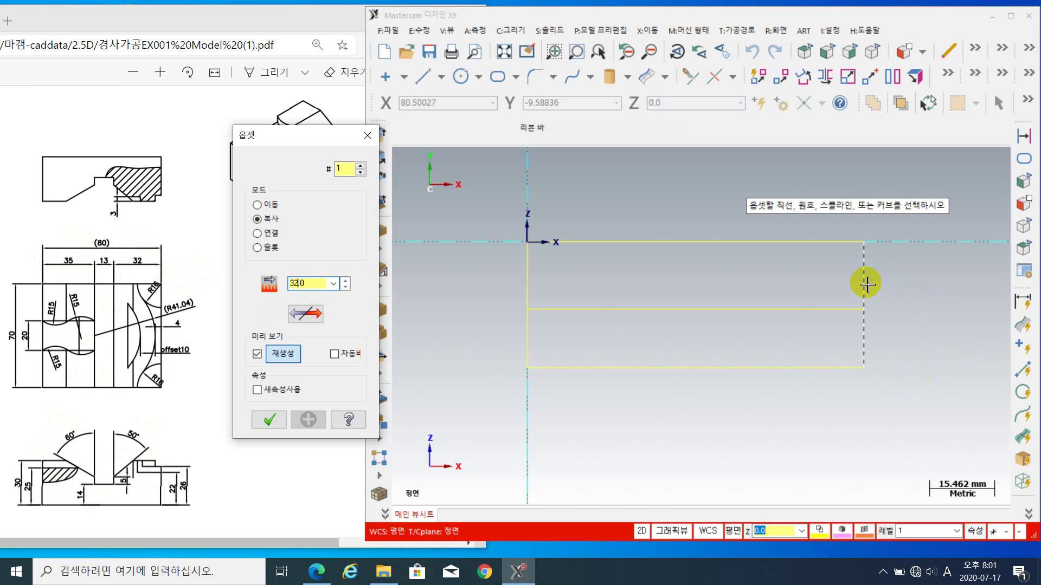
left_click(865, 284)
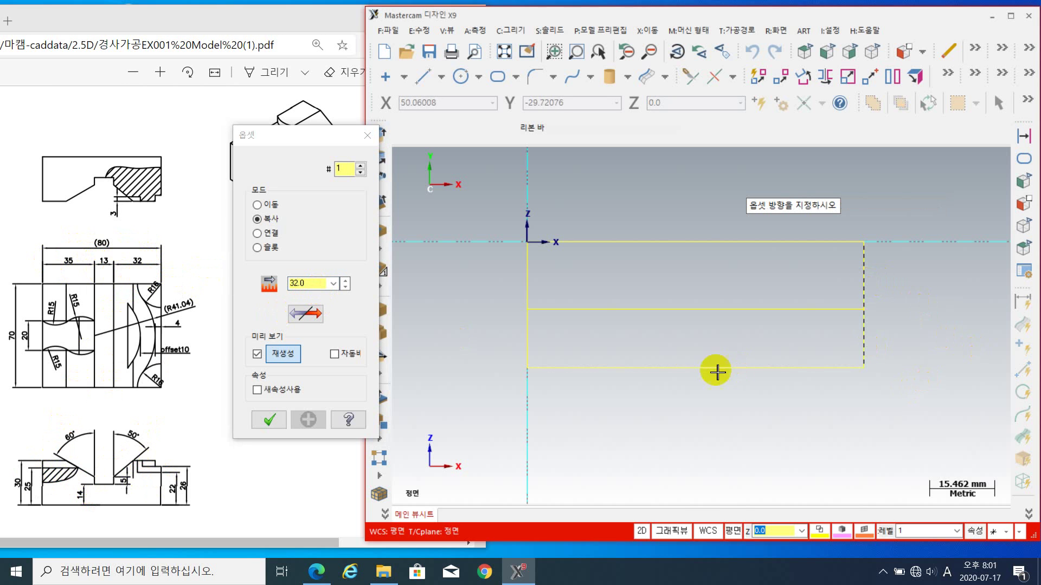
left_click(730, 279)
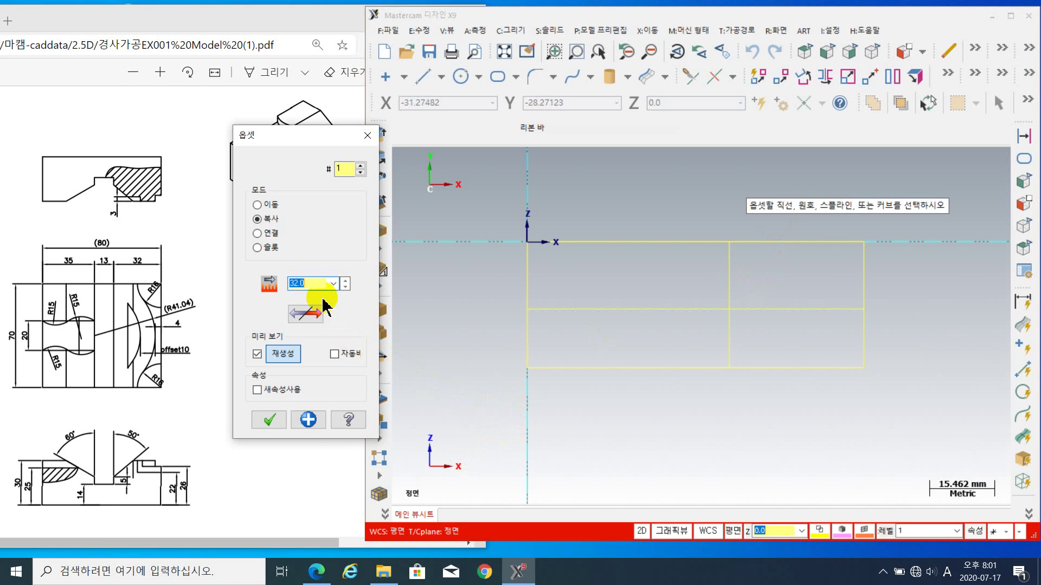
left_click(309, 419)
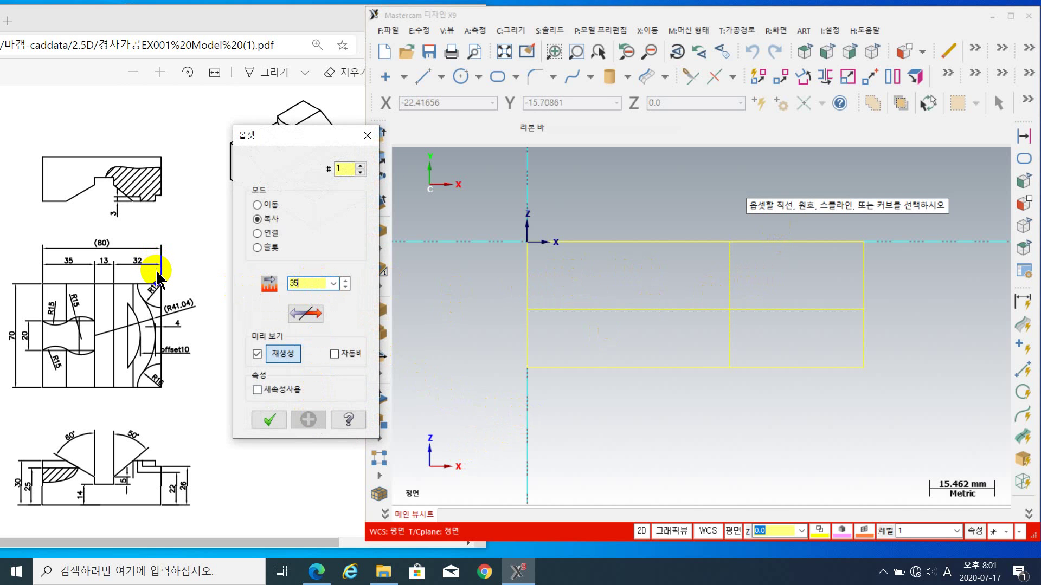
- Offset a copy of the rectangle's left edge 35 mm inward and finish the Offset command
key("Return")
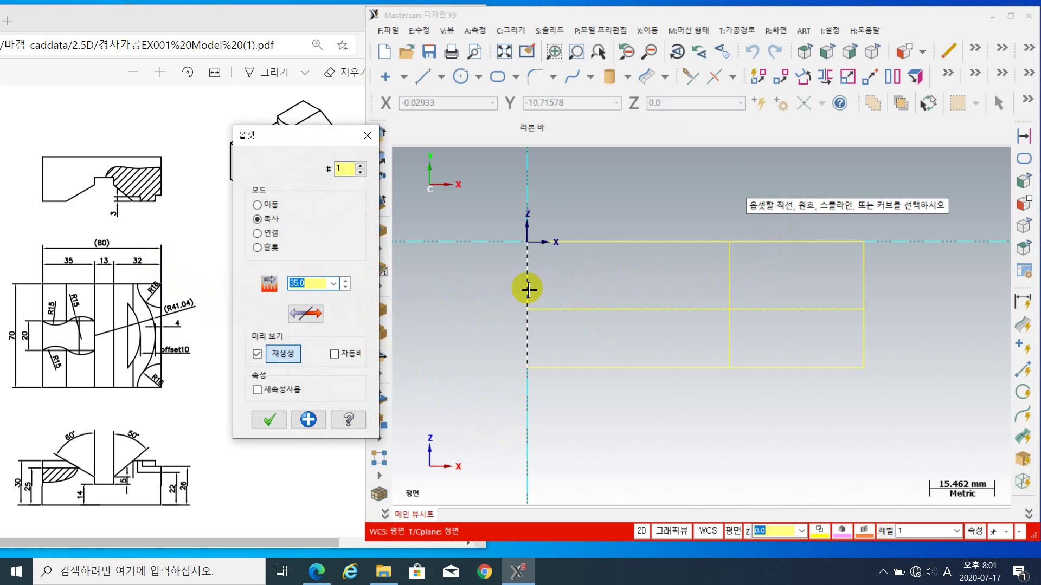
left_click(529, 290)
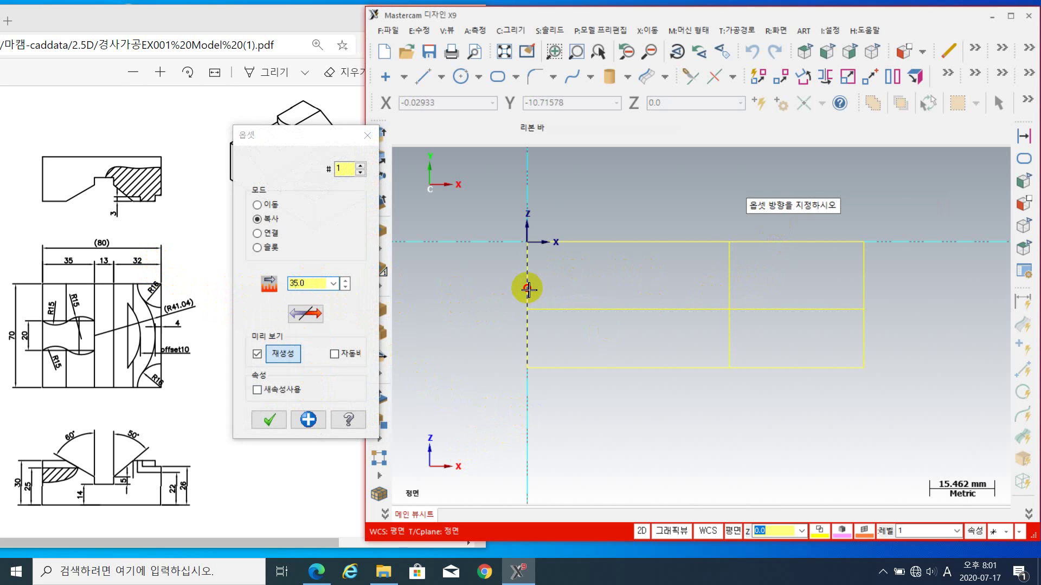
left_click(683, 293)
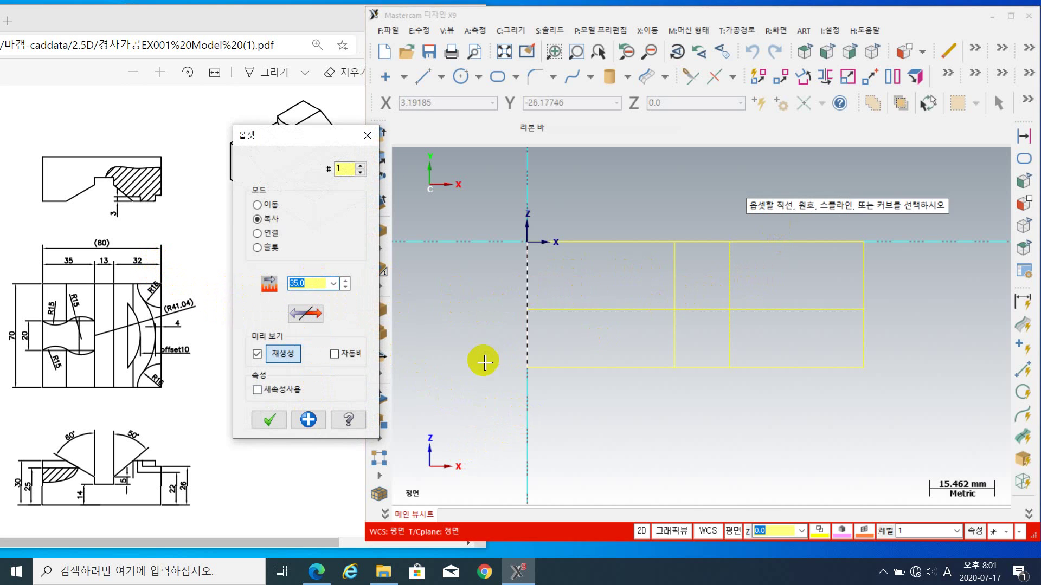
left_click(270, 428)
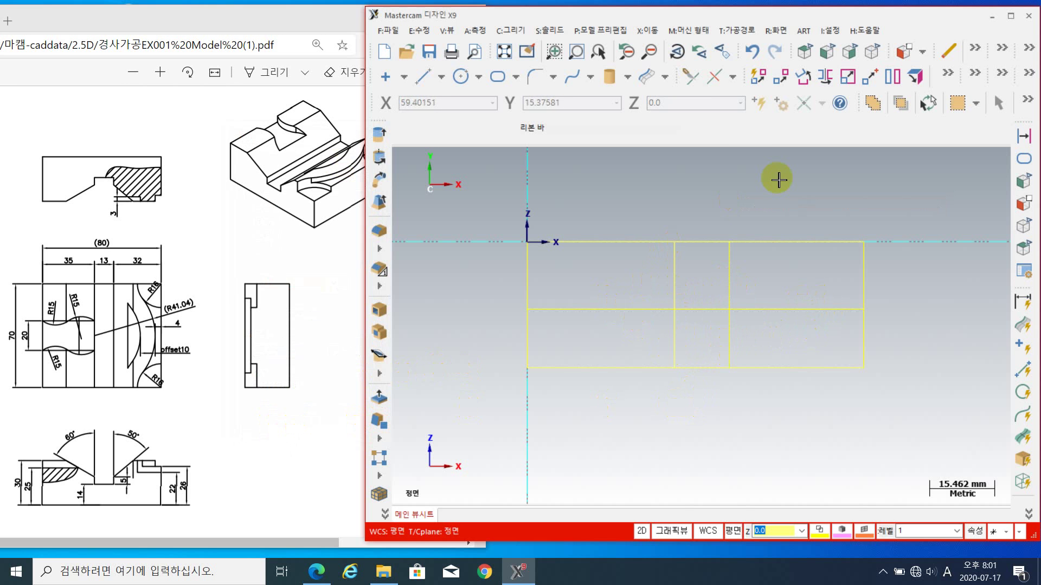
- Try the three-entity trim on the two vertical offset lines and the horizontal offset line to form the central slot
left_click(689, 79)
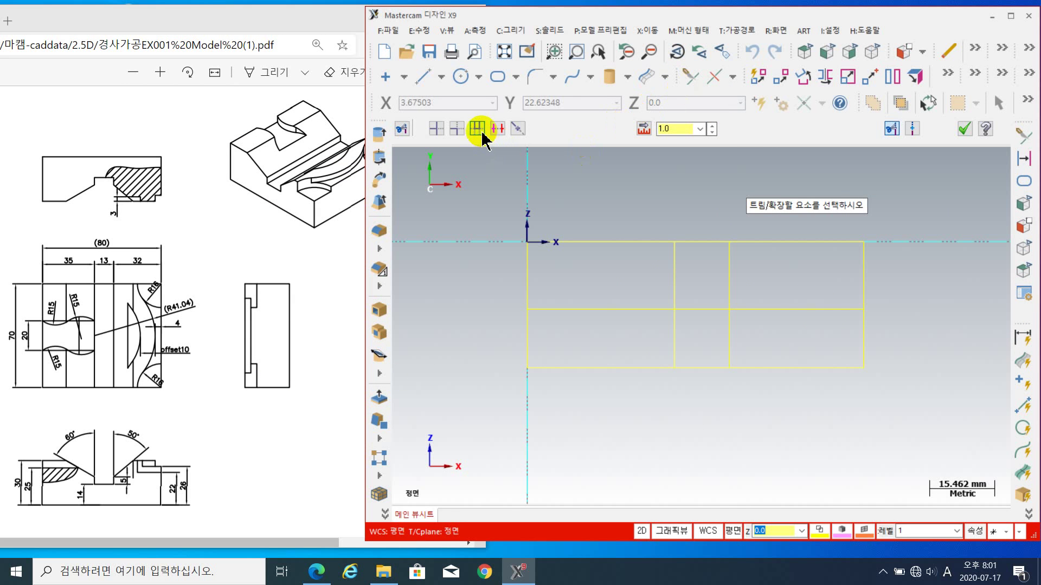
left_click(478, 129)
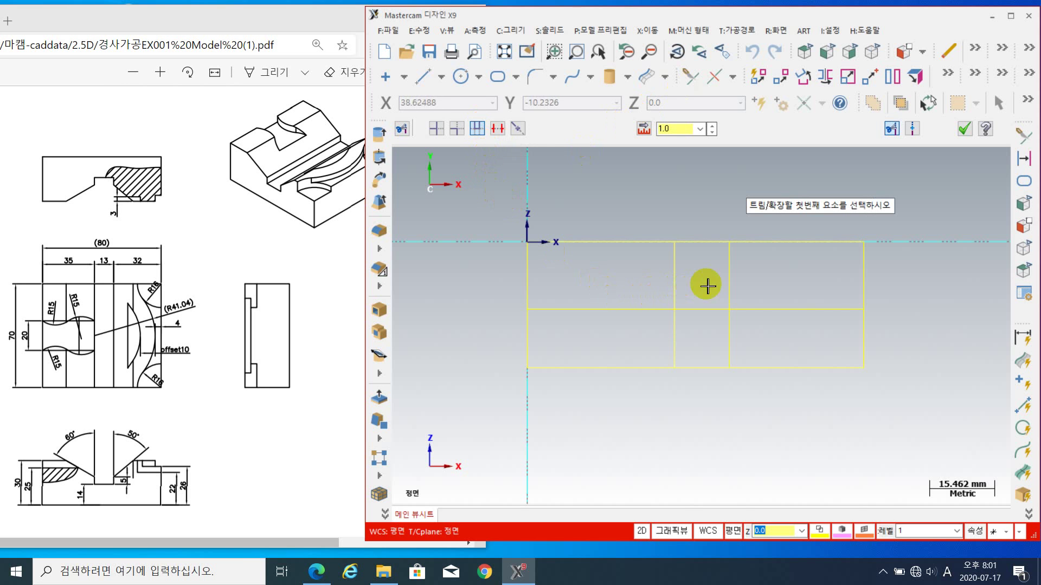
left_click(729, 279)
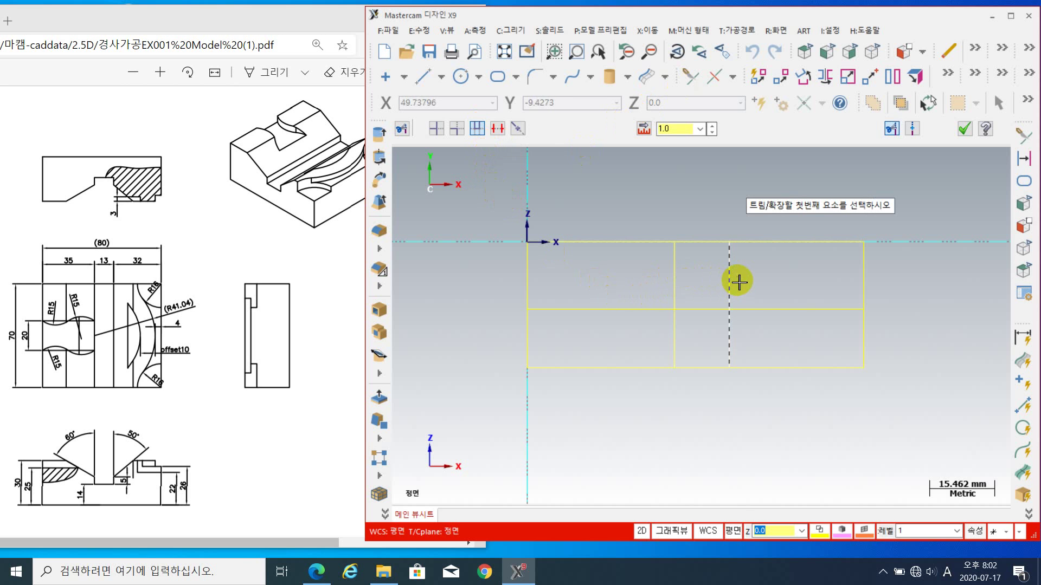
left_click(670, 277)
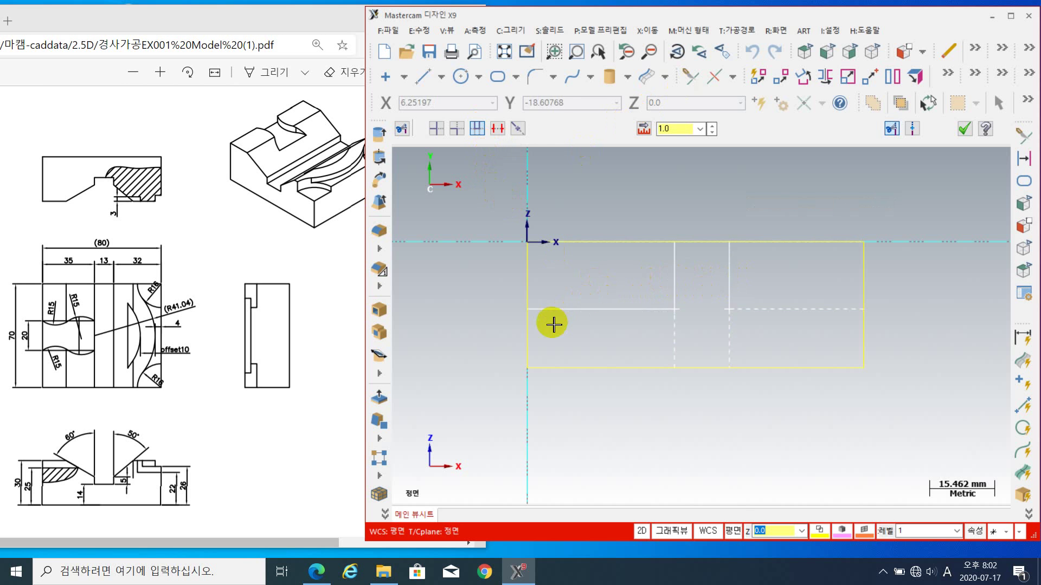
left_click(710, 310)
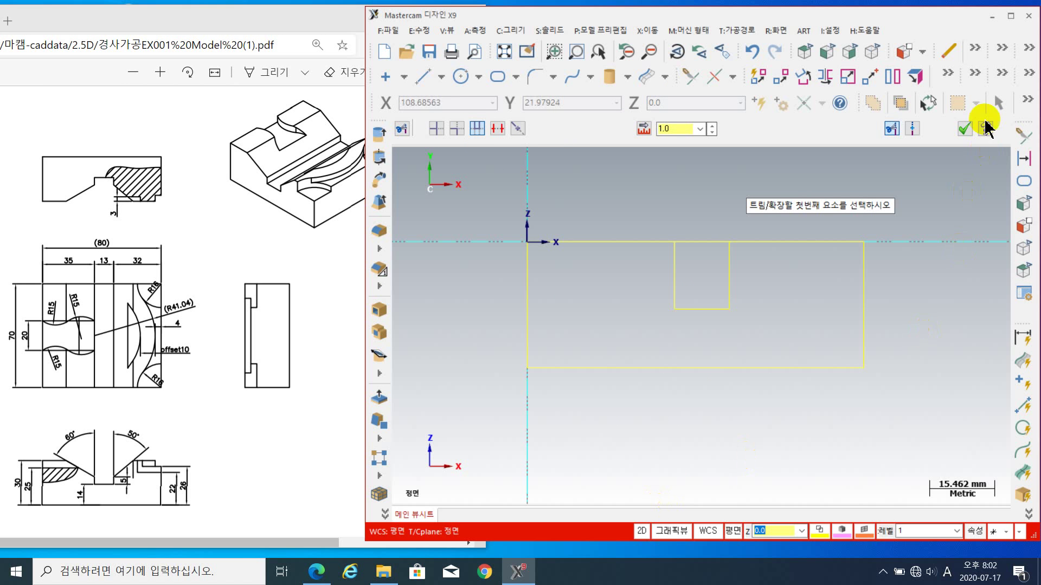
left_click(965, 128)
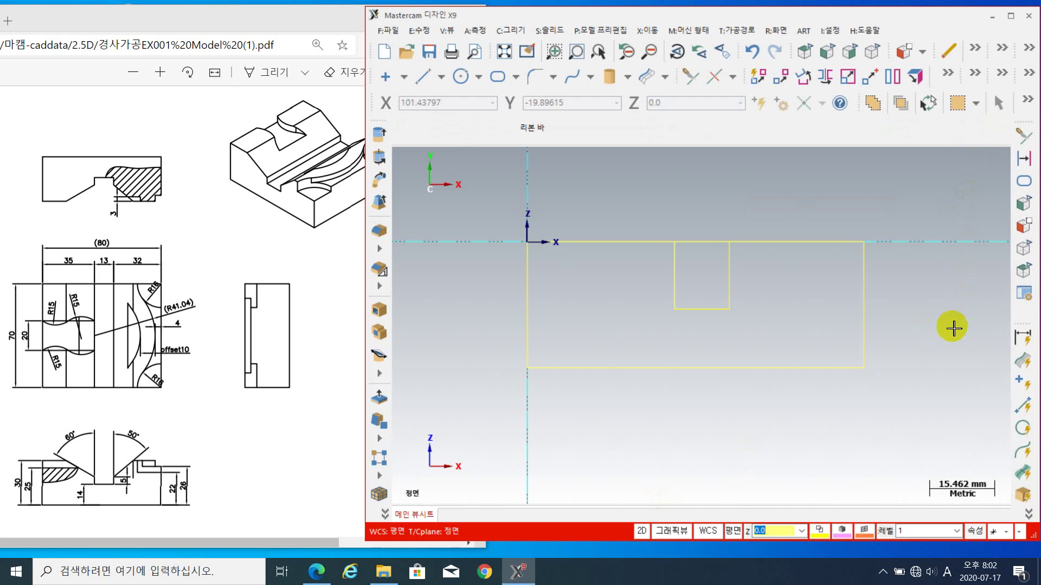
key("ctrl+z")
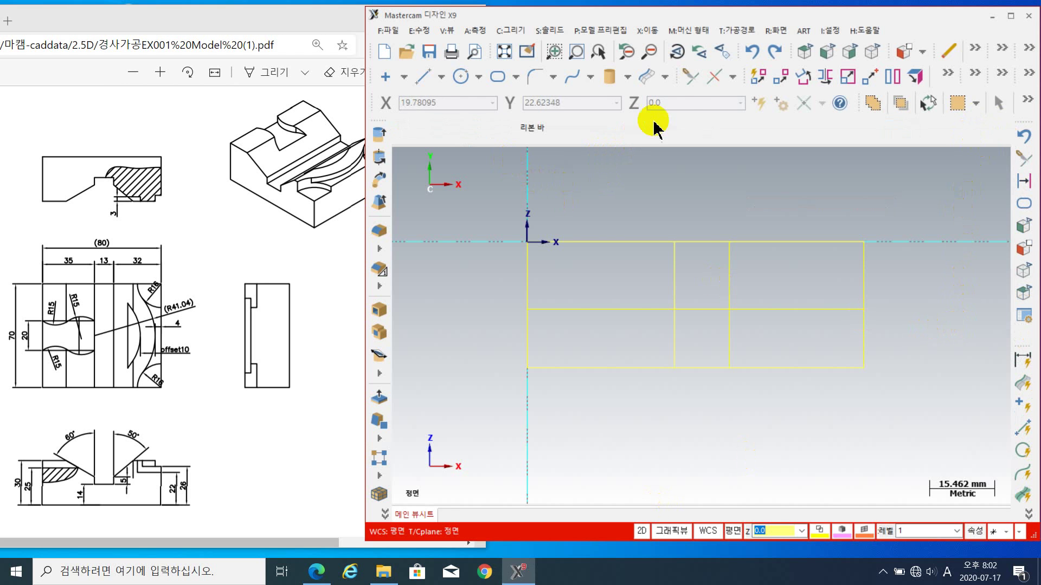
- Remove the offset line segments outside the central slot with the divide/delete trim mode, leaving the slot's two sides and floor
left_click(690, 79)
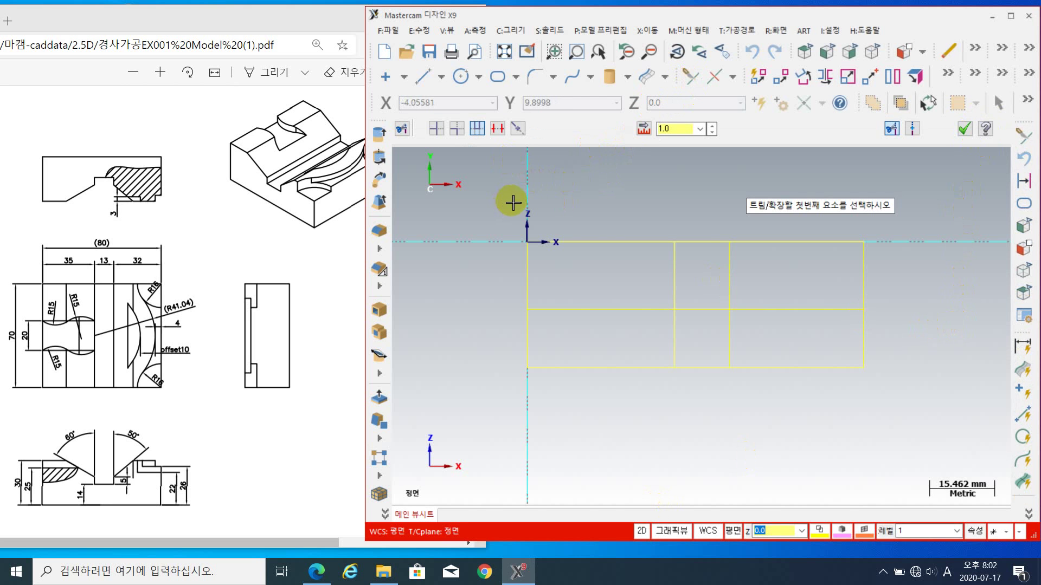
left_click(497, 129)
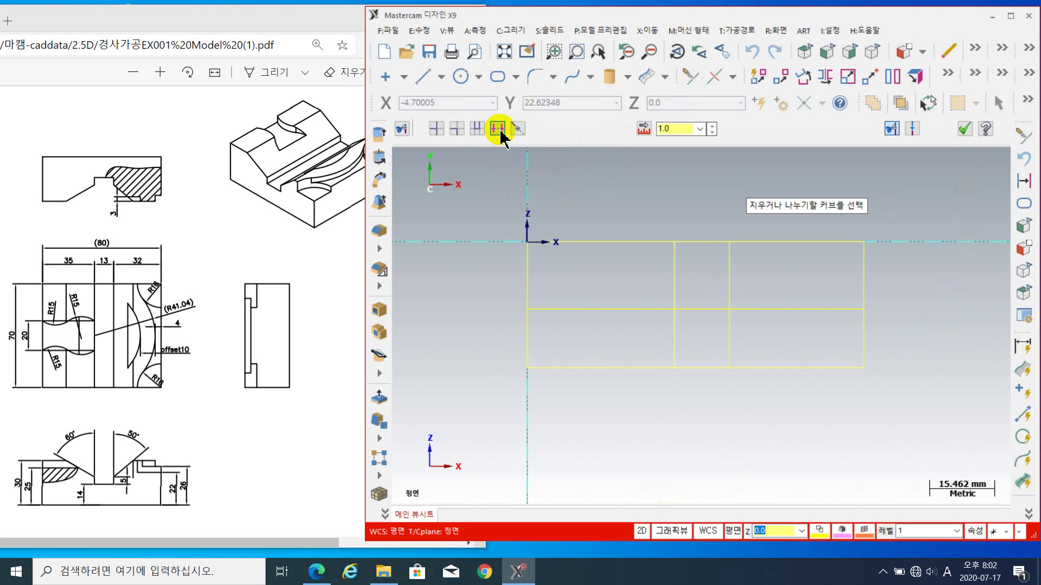
left_click(793, 309)
left_click(729, 342)
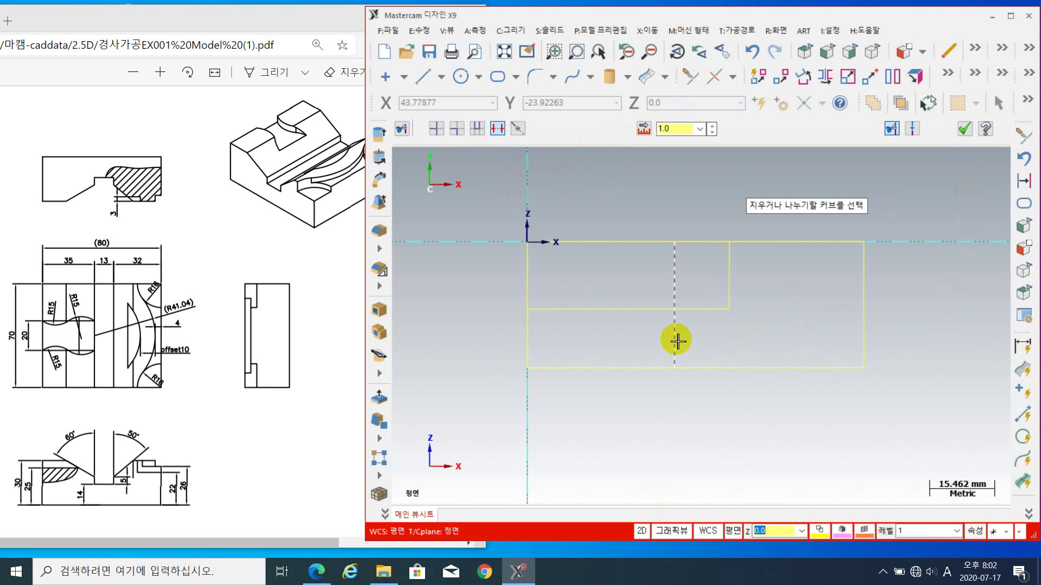
left_click(675, 338)
left_click(628, 318)
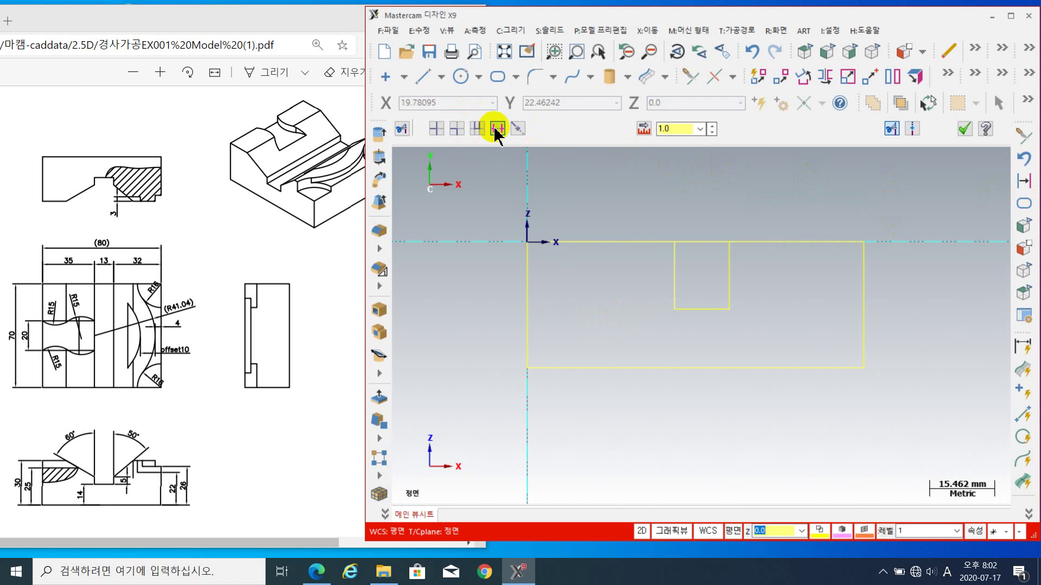
left_click(965, 130)
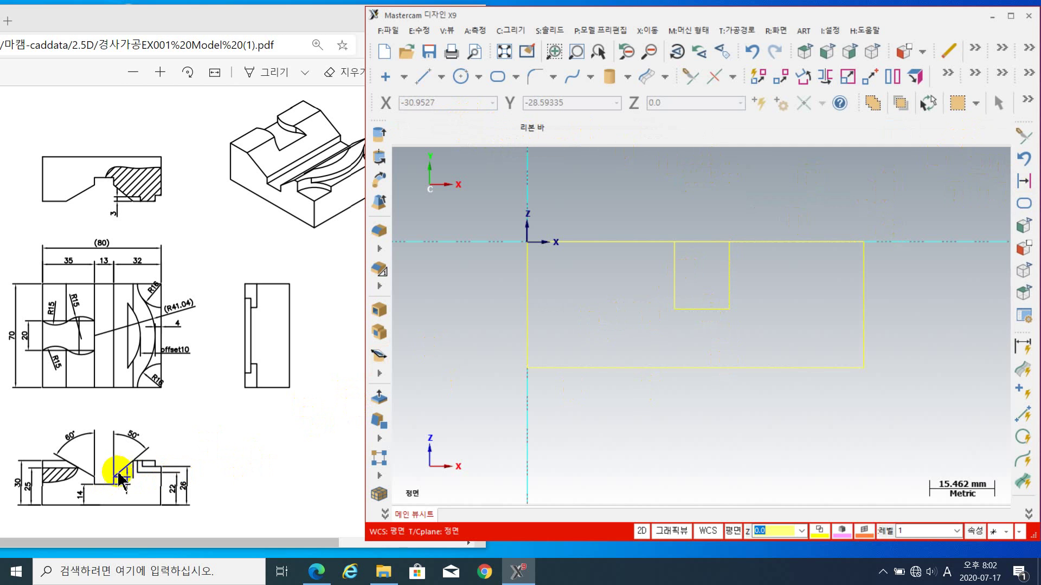
left_click_drag(122, 476, 124, 487)
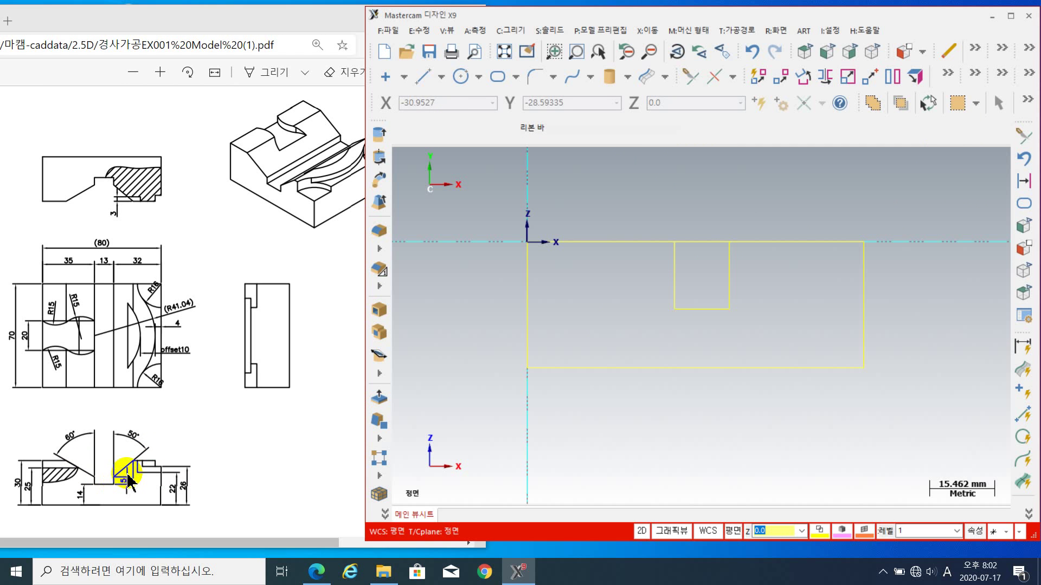
key("ctrl+z")
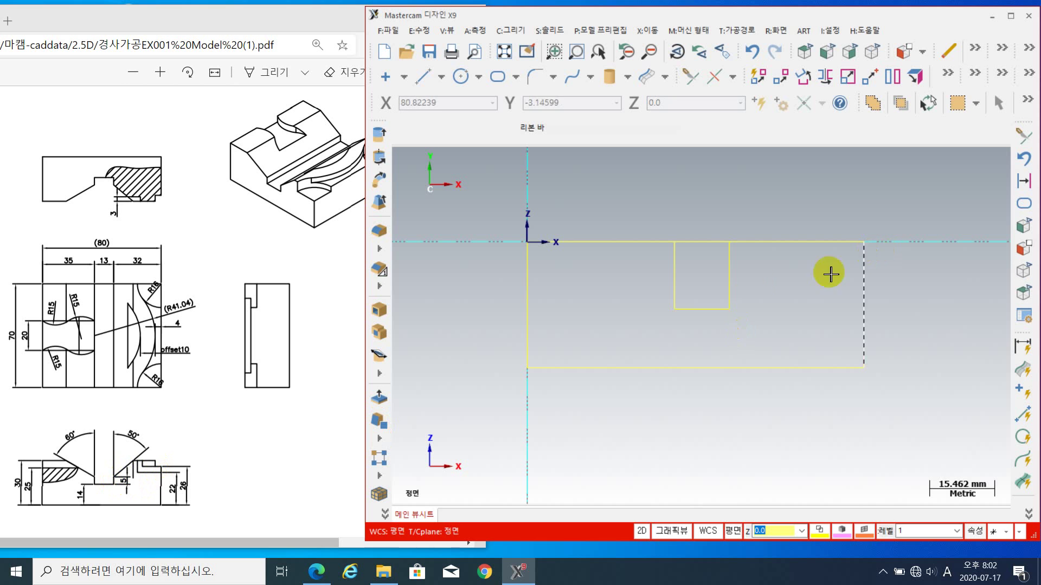
left_click(721, 309)
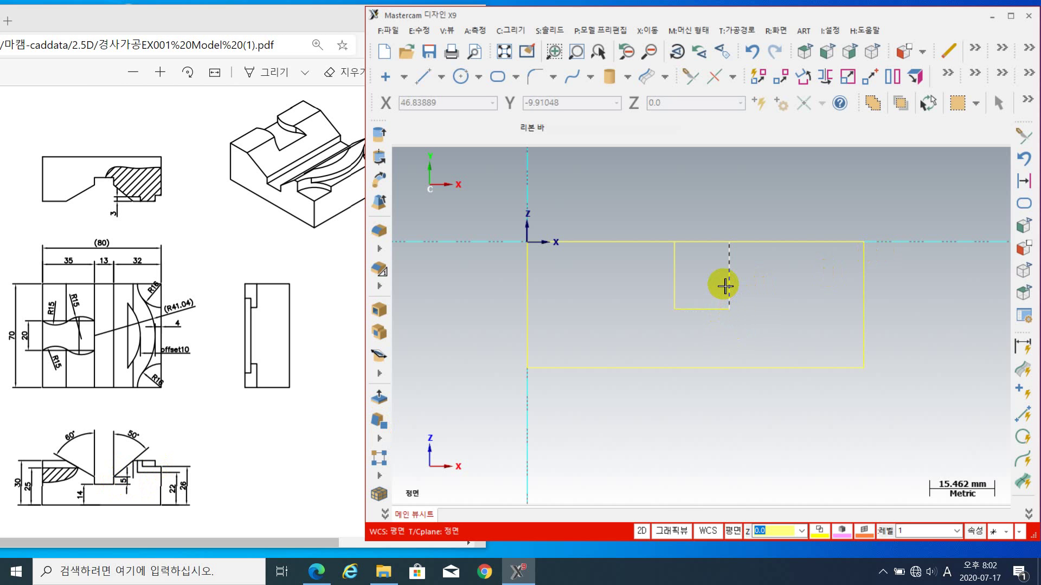
left_click(672, 293)
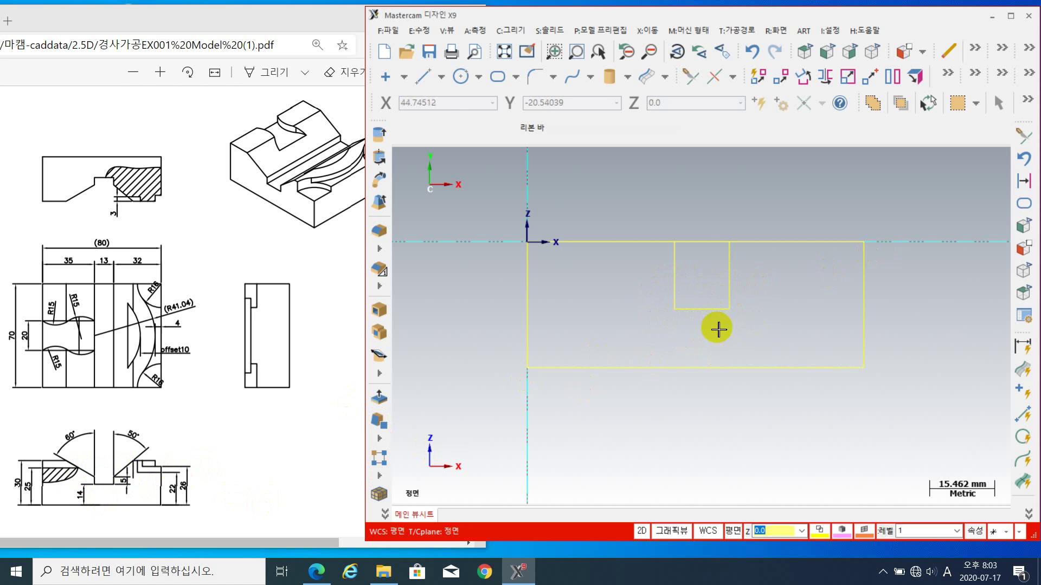
- Switch the Trim/Break command to break mode and set its length to 5 mm
scroll(732, 303, "up", 2)
mouse_move(739, 297)
middle_mouse_down()
mouse_move(763, 343)
mouse_move(734, 311)
middle_mouse_up()
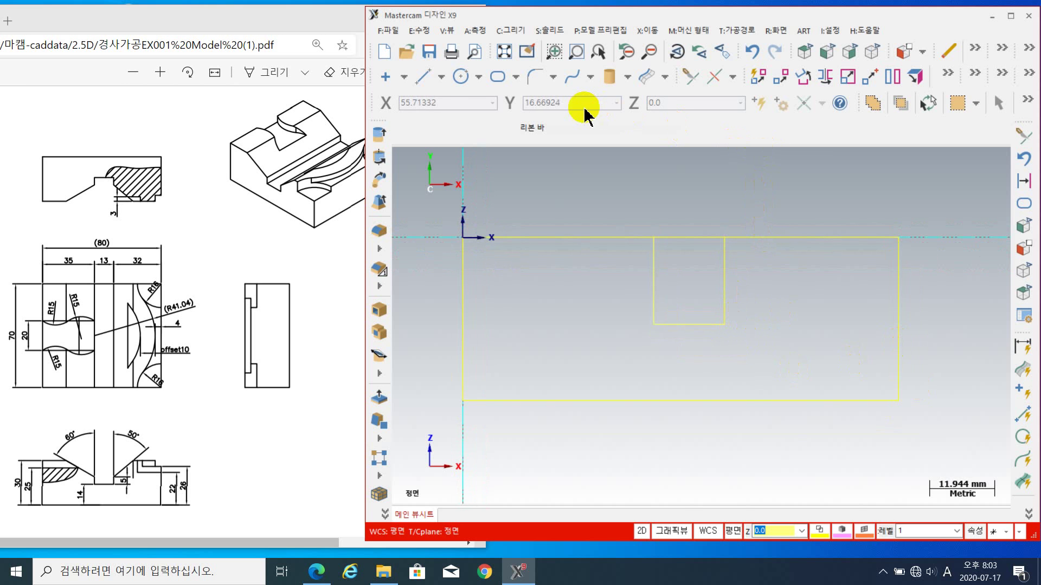
left_click(687, 79)
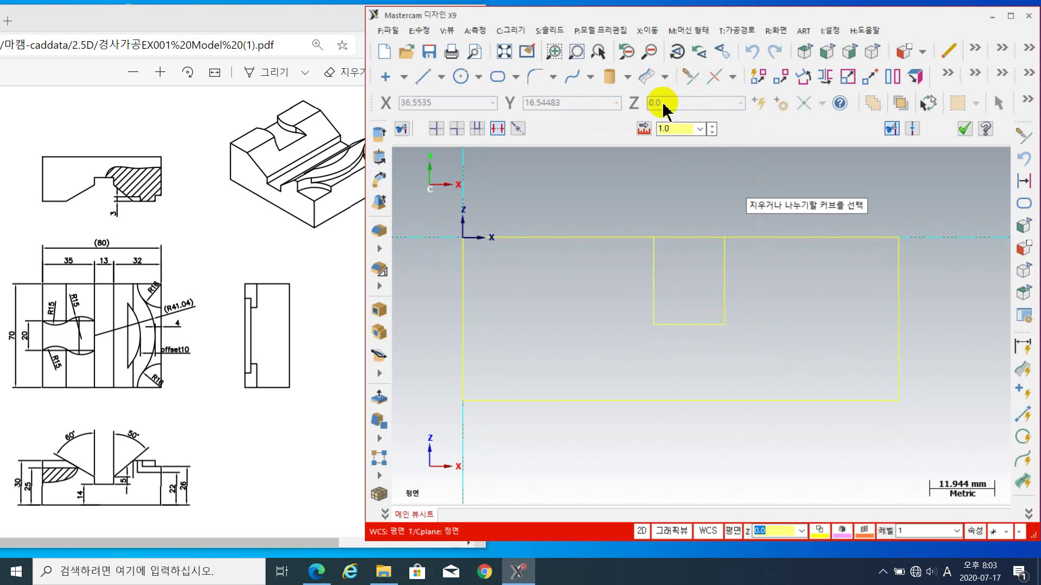
left_click(915, 130)
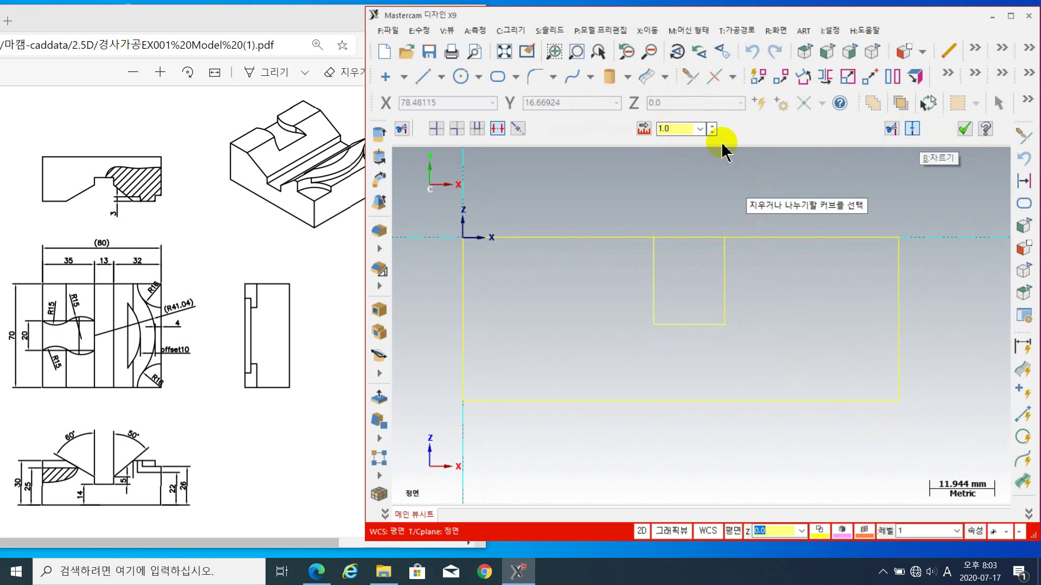
left_click(678, 132)
left_click(678, 134)
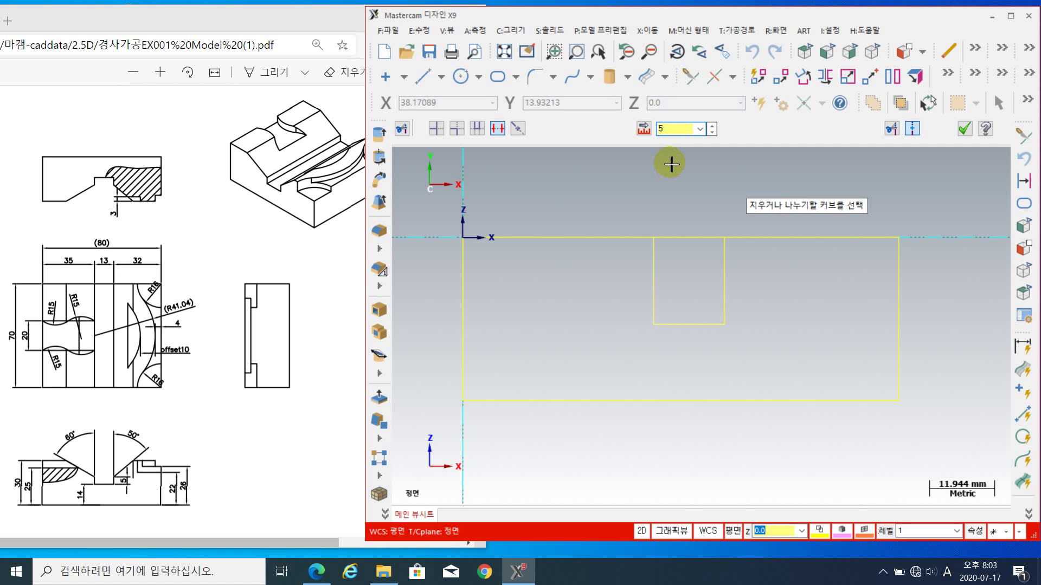
left_click(522, 135)
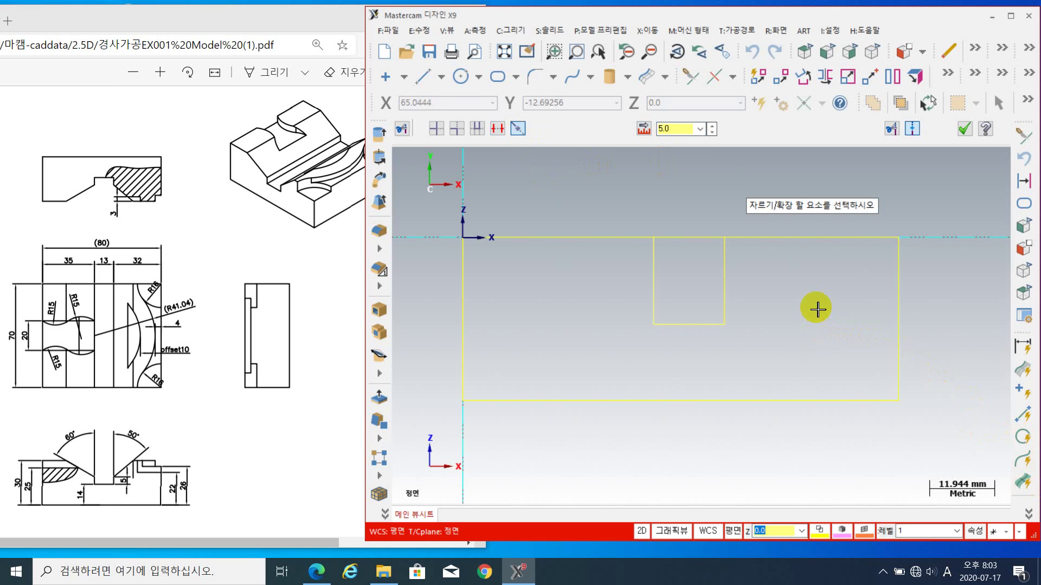
left_click(726, 318)
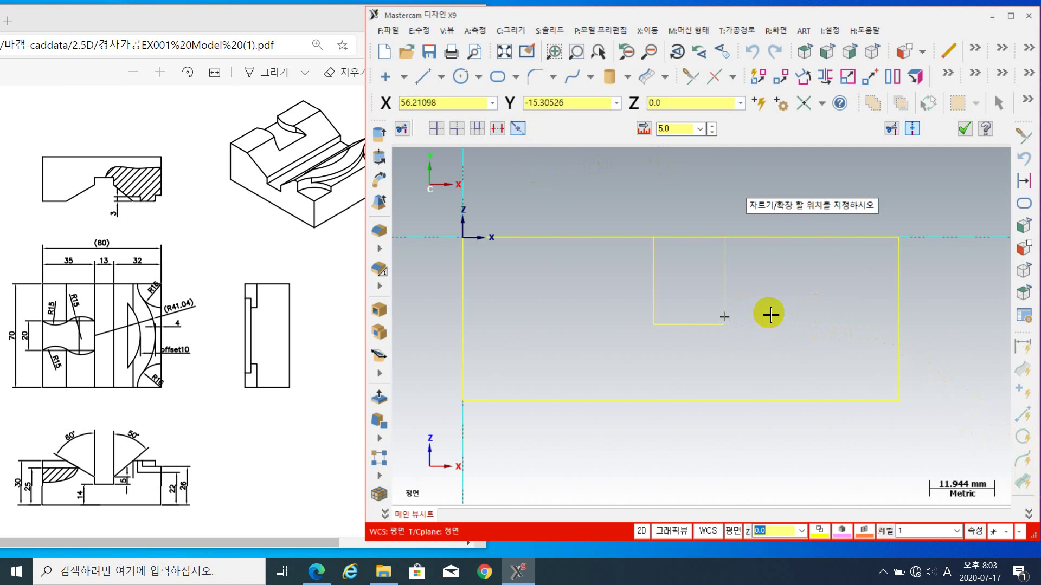
left_click(708, 172)
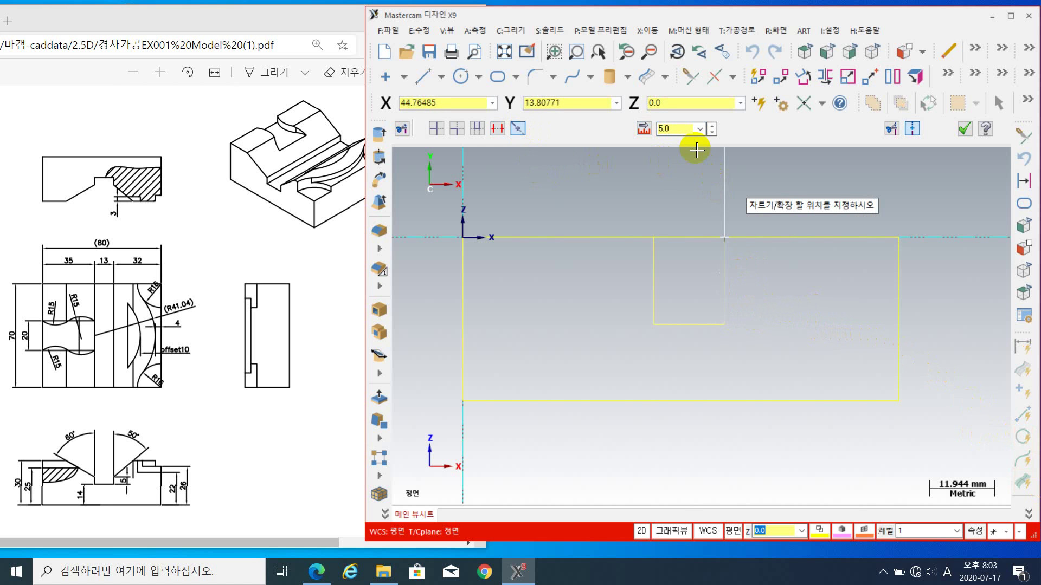
left_click(746, 299)
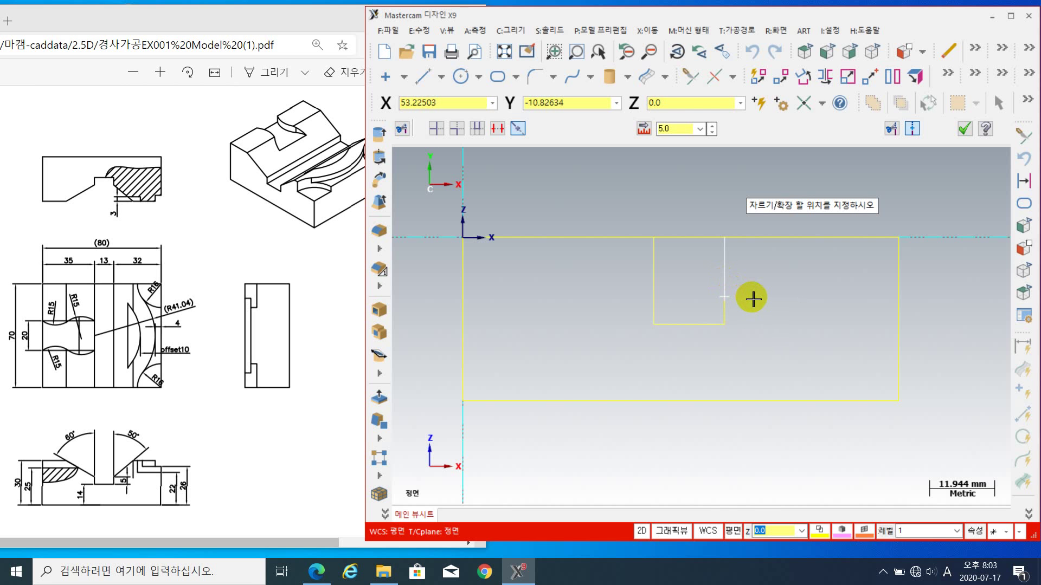
key("Escape")
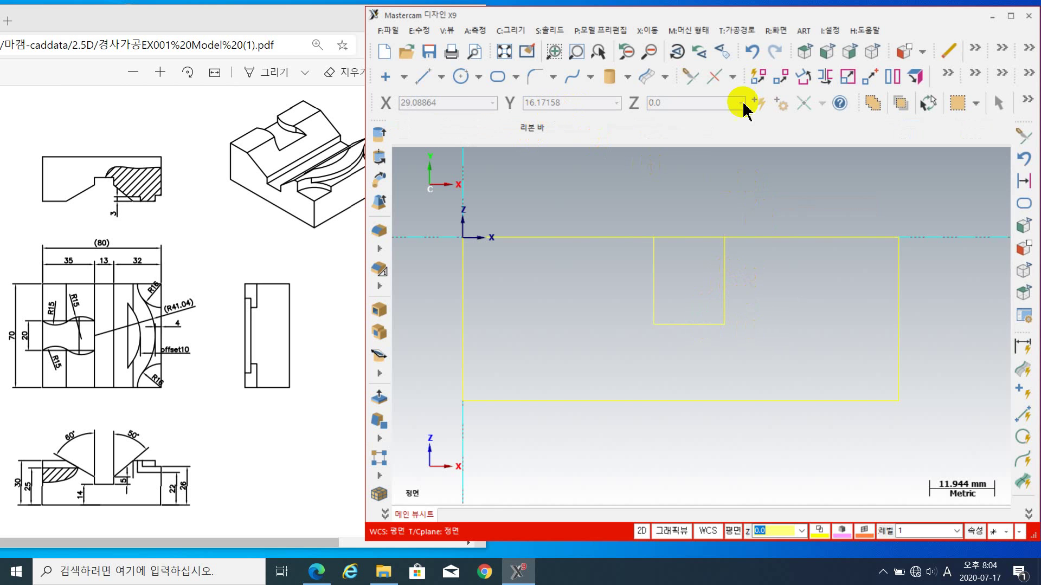
- Break both slot side lines 5 mm above the slot floor using a length of -5.0, and delete their upper portions
left_click(695, 78)
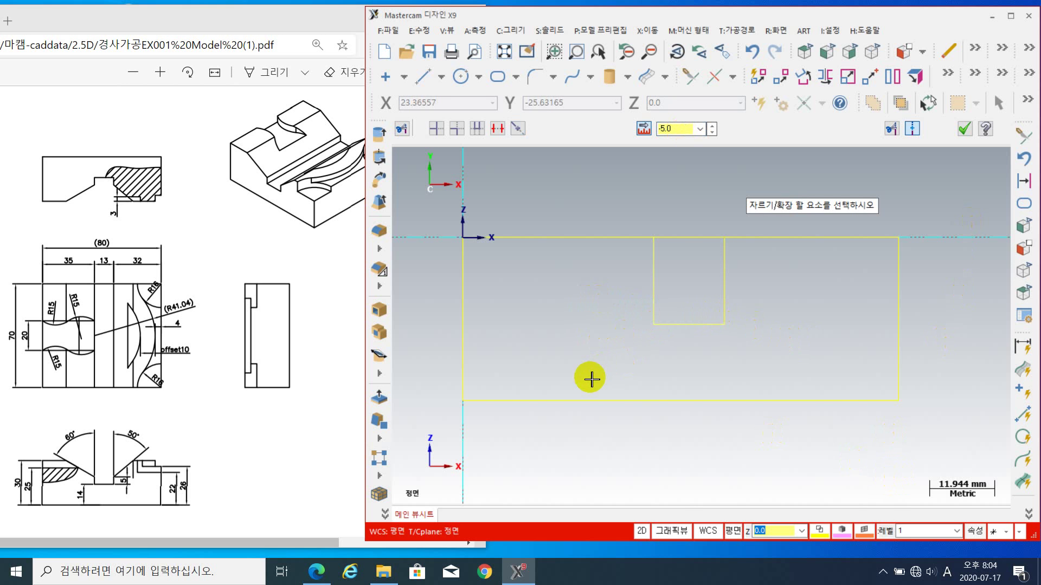
left_click(966, 129)
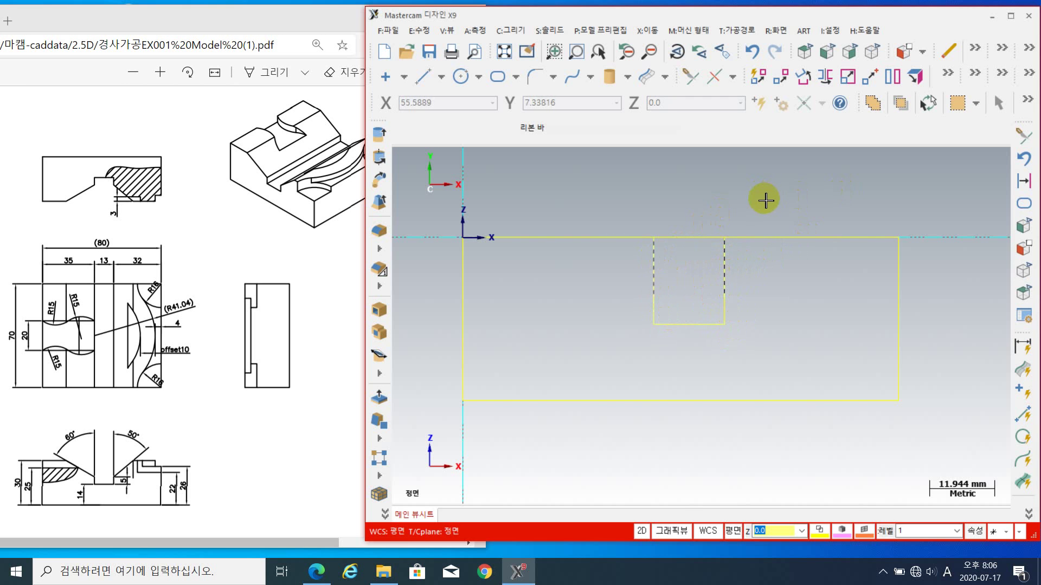
key("Delete")
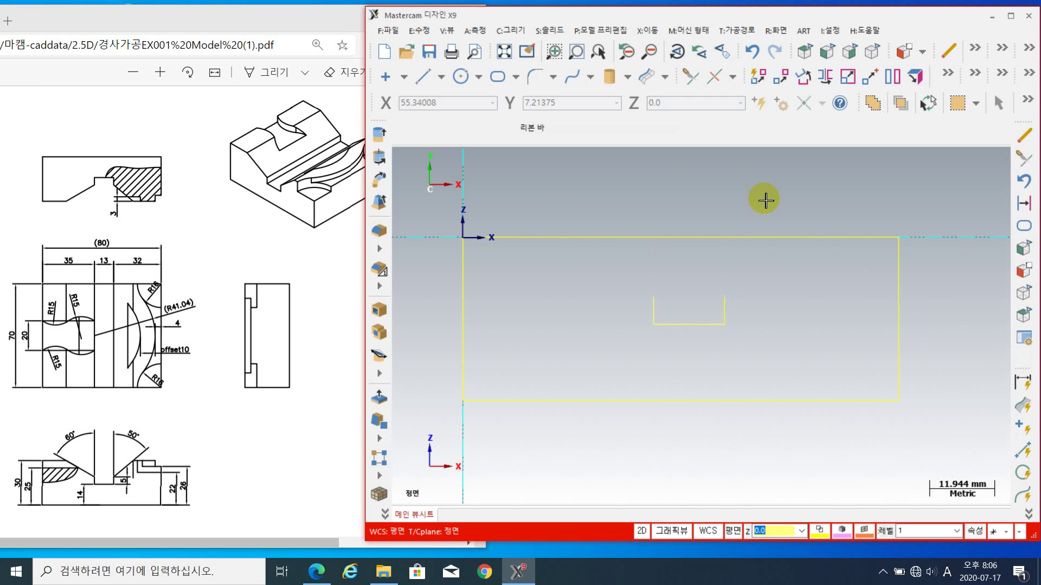
- Analyze the two short vertical slot lines to check their lengths and endpoint coordinates
left_click(729, 321)
left_click(728, 297)
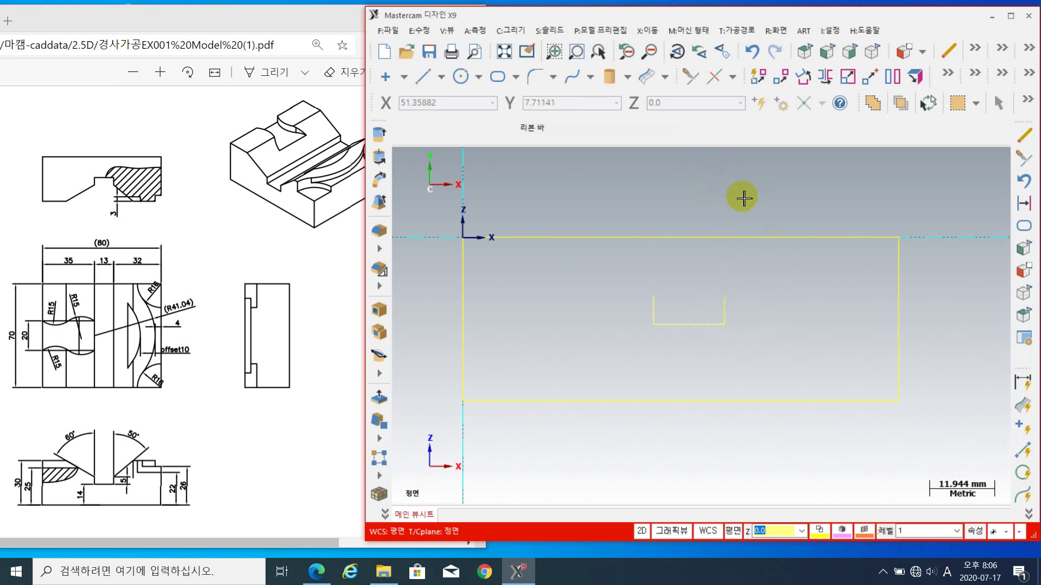
key("F4")
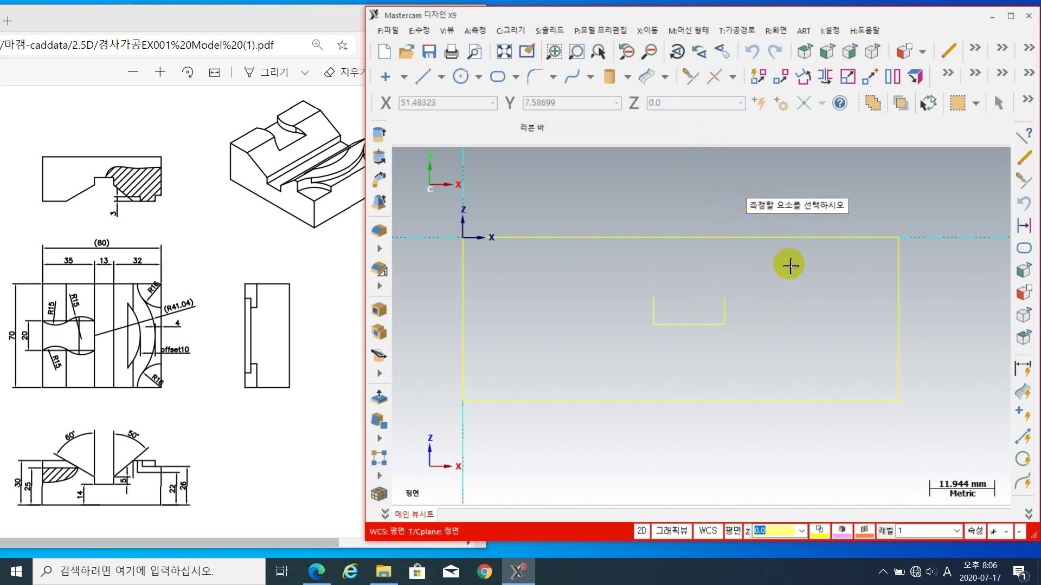
left_click(736, 312)
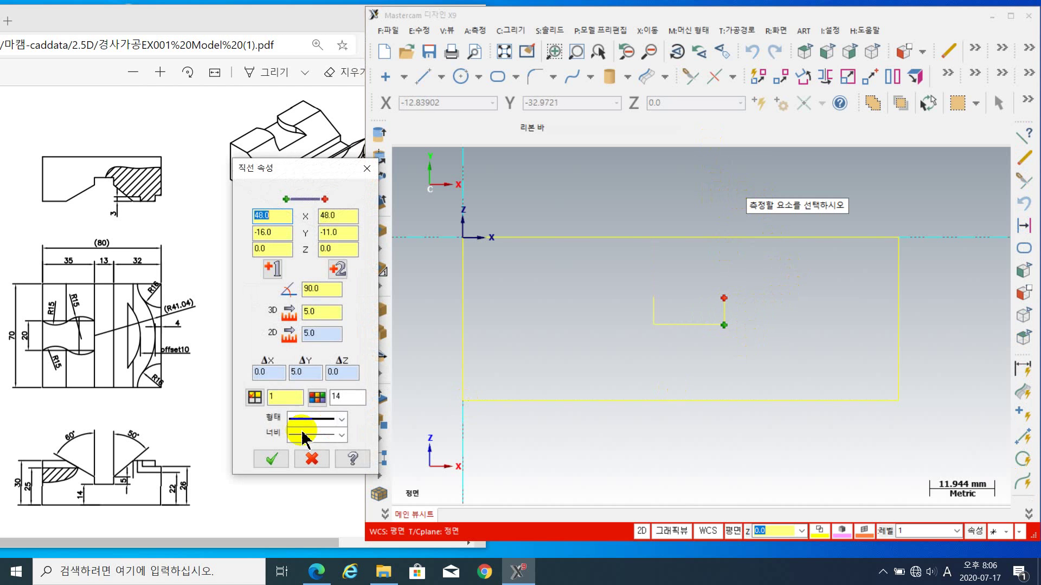
left_click(652, 311)
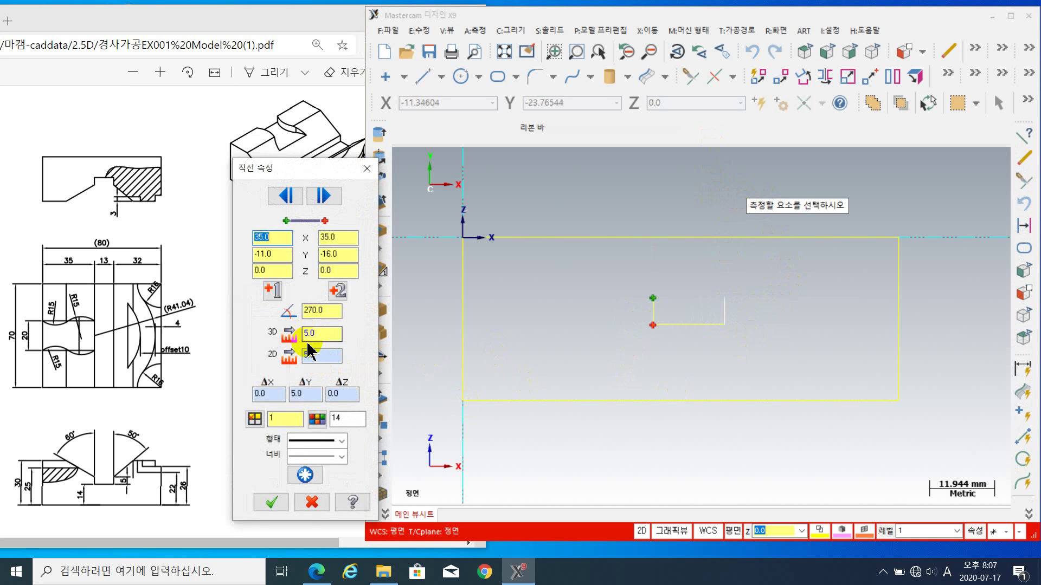
left_click(283, 501)
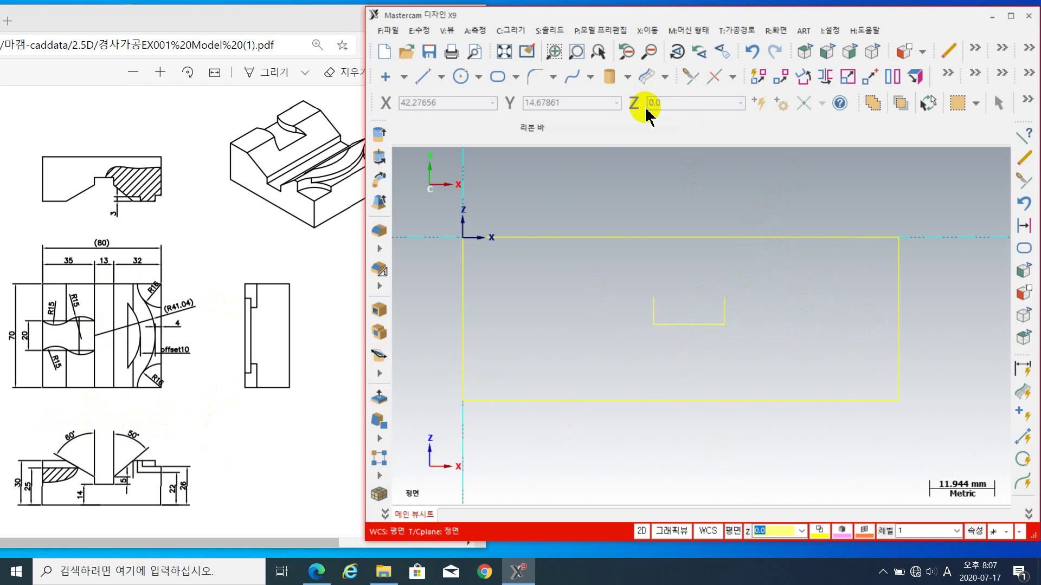
- Draw a 20 mm line at 40° from the upper endpoint of the slot's right side line
left_click(421, 80)
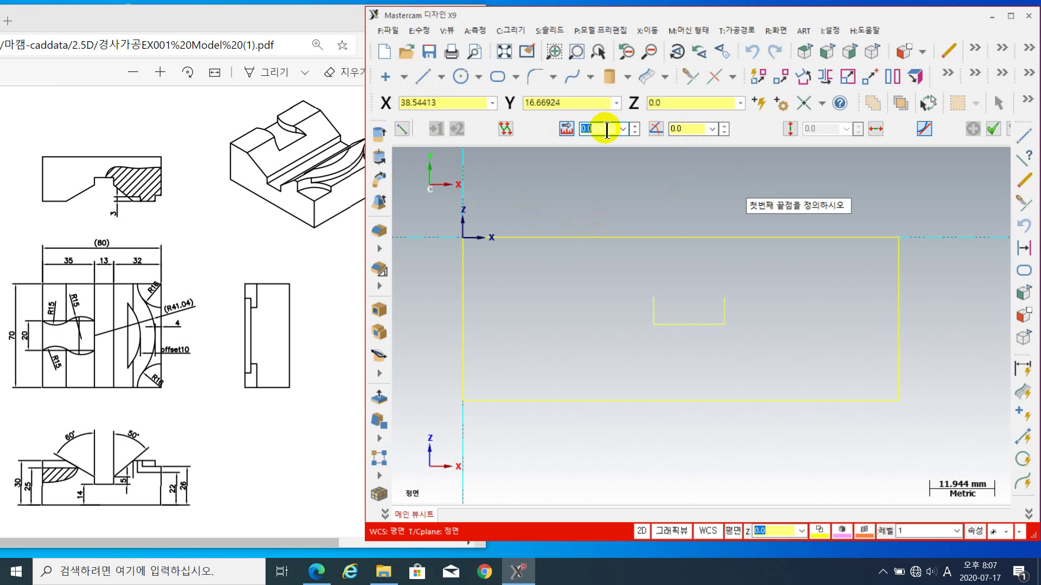
left_click(684, 128)
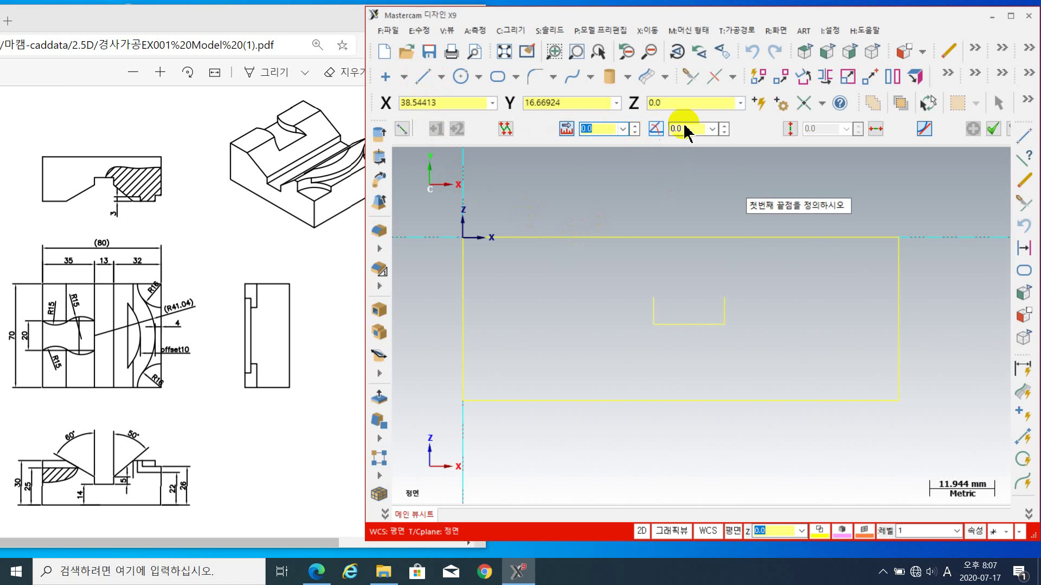
left_click(599, 130)
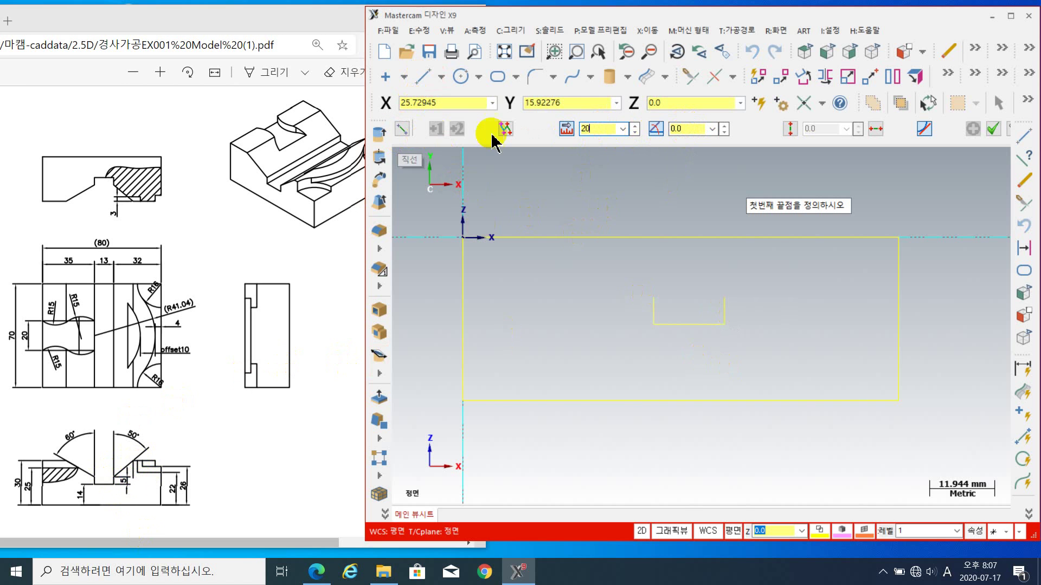
type("0")
key("Return")
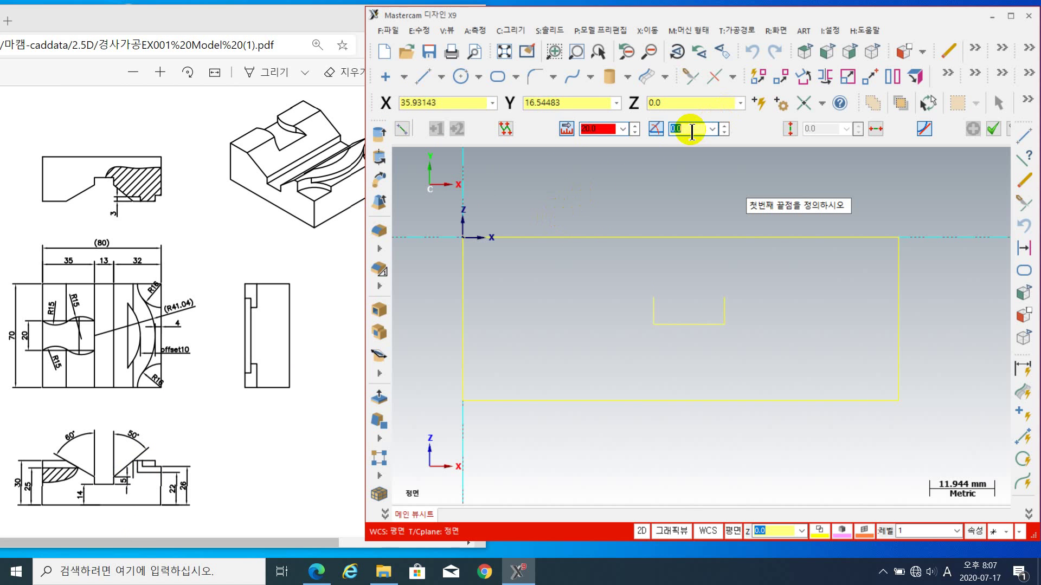
left_click(118, 480)
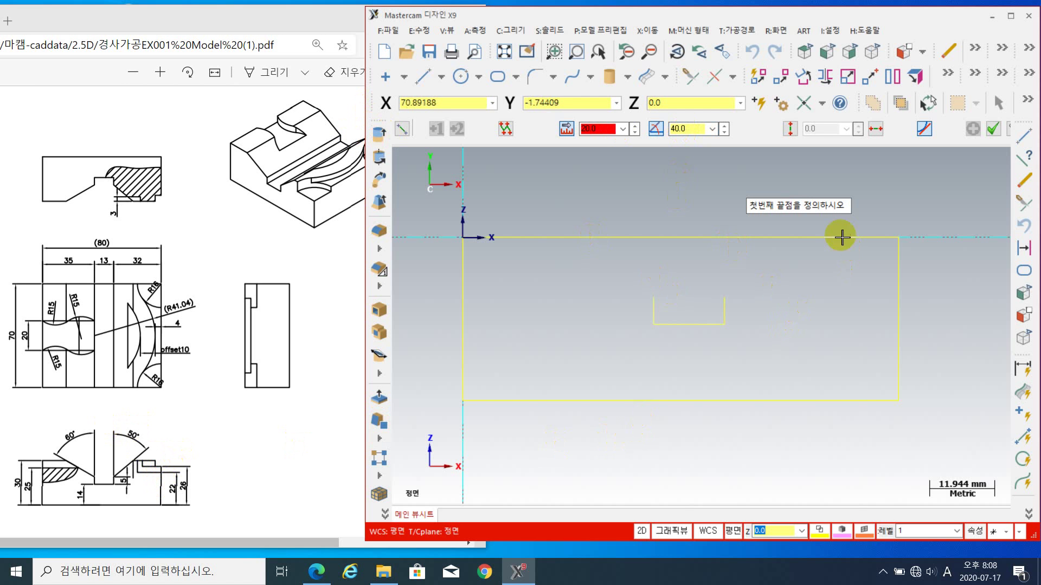
left_click(726, 297)
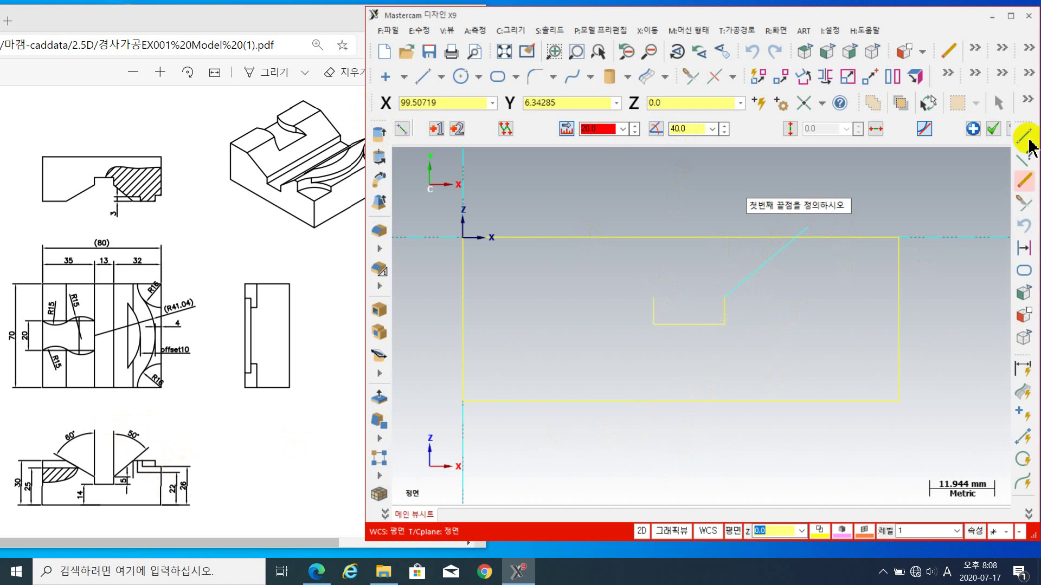
left_click(972, 129)
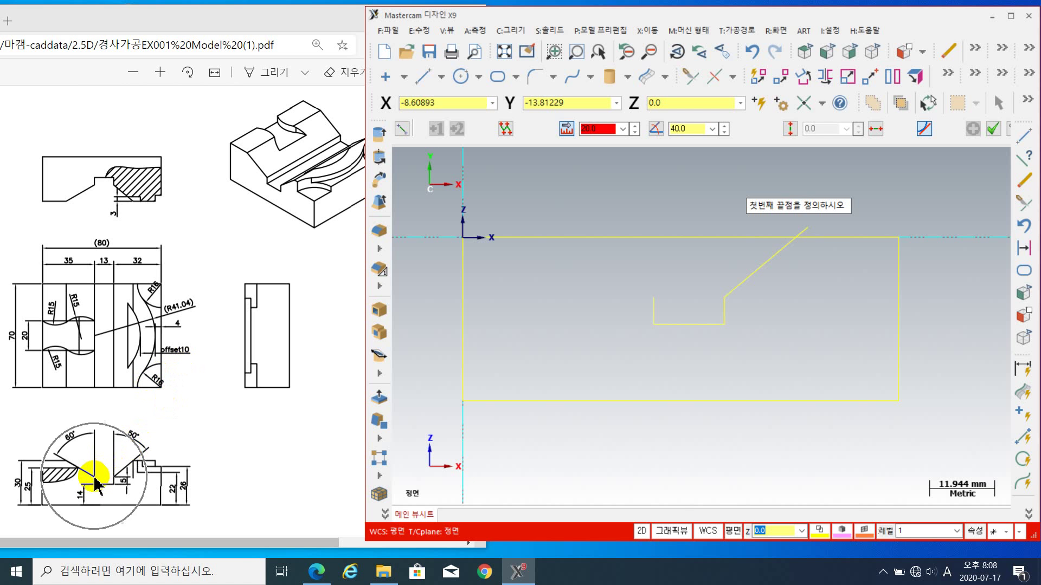
- Draw a 20 mm line at 150° from the upper endpoint of the slot's left side line
left_click_drag(96, 484, 120, 484)
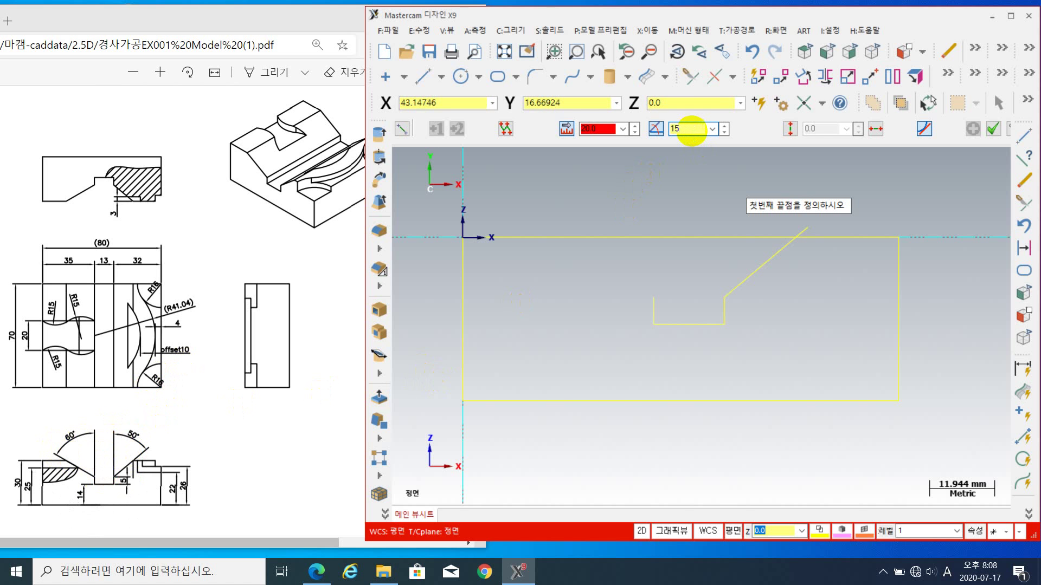
left_click(656, 297)
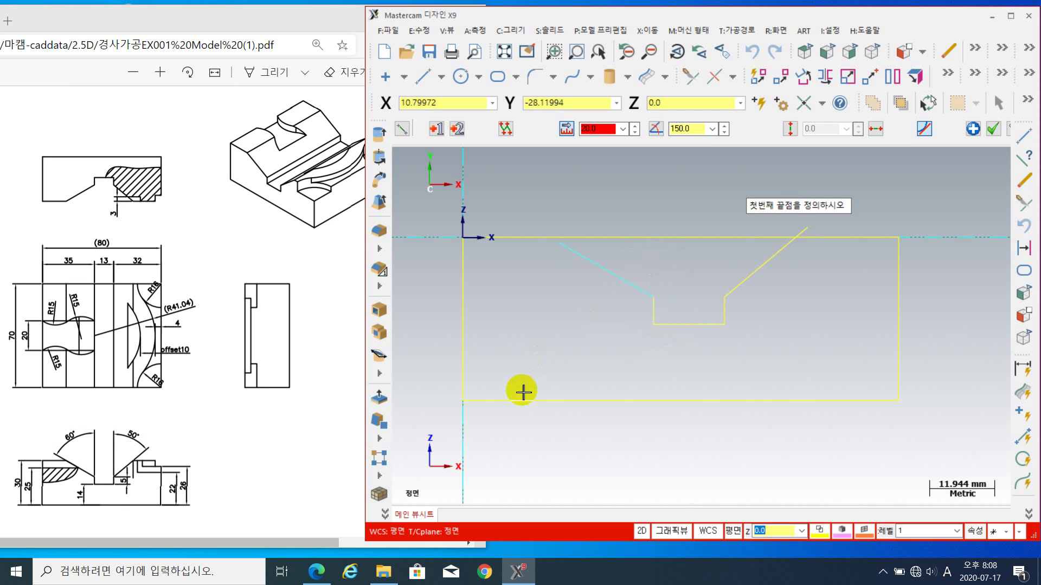
left_click(998, 133)
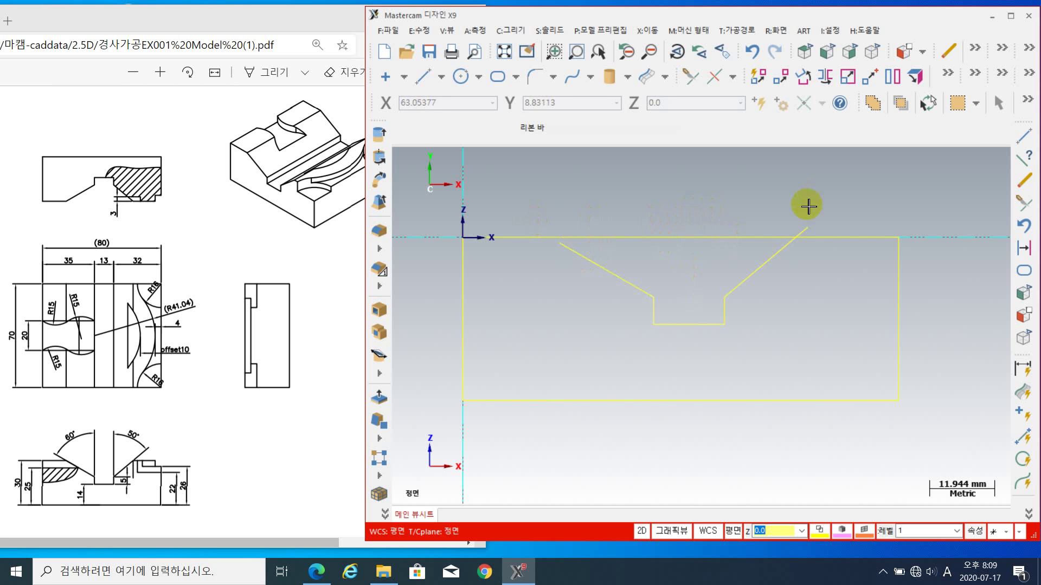
- Set Trim/Break to trim mode with one-entity trimming, and trim the right angled line to the profile's top edge
left_click(691, 80)
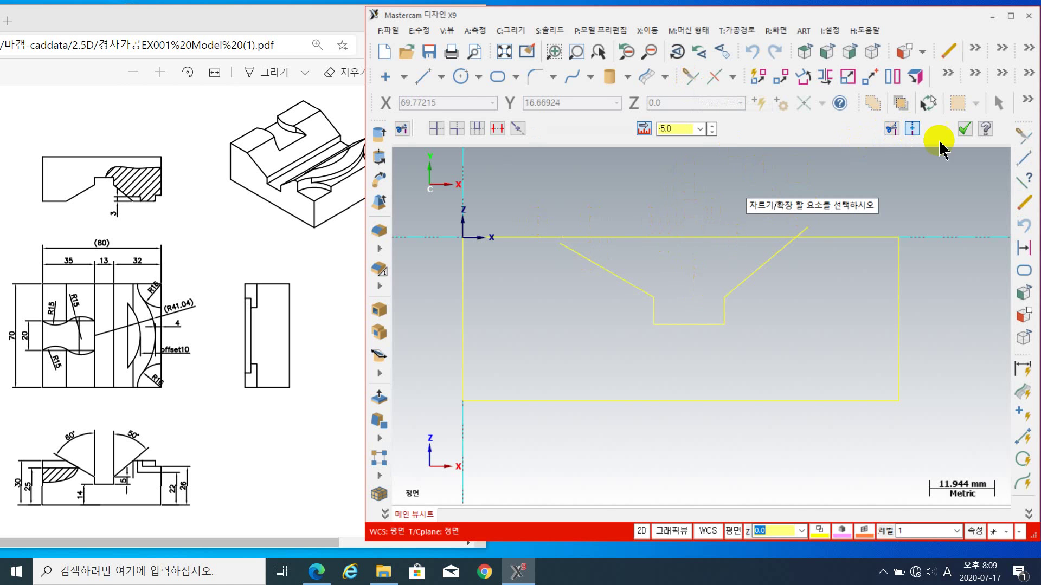
left_click(913, 129)
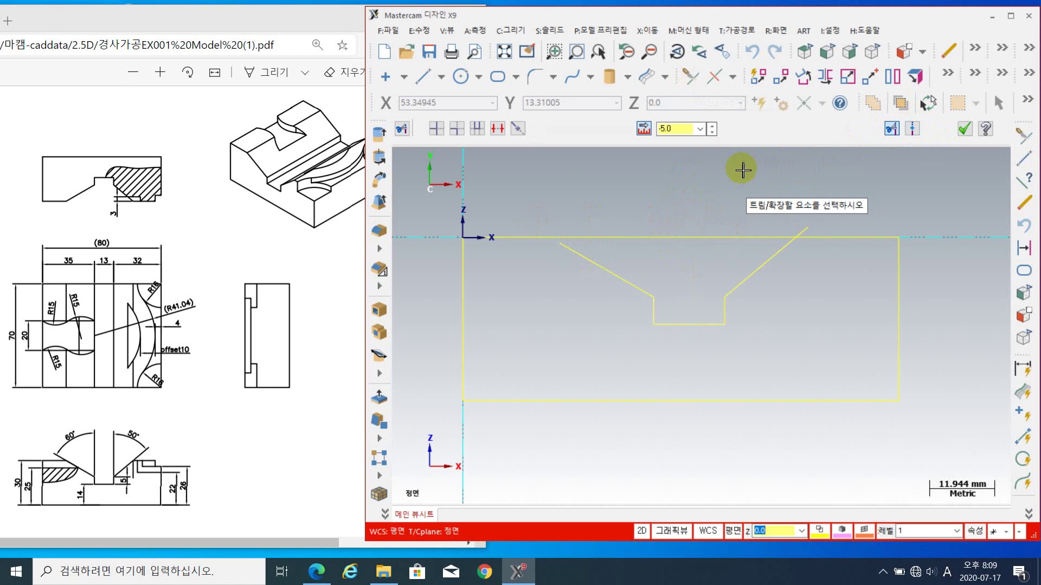
left_click(433, 129)
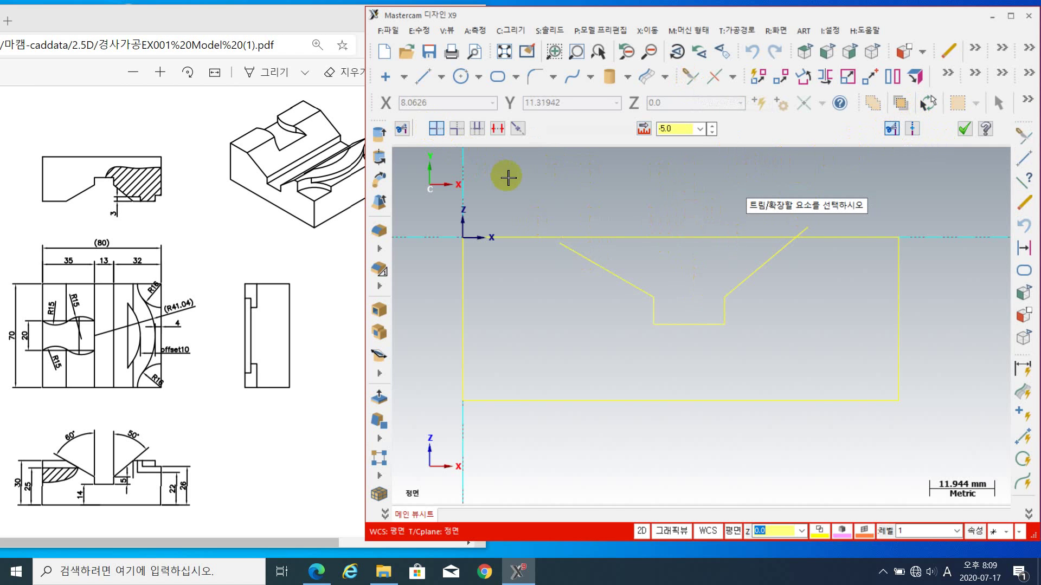
left_click(809, 233)
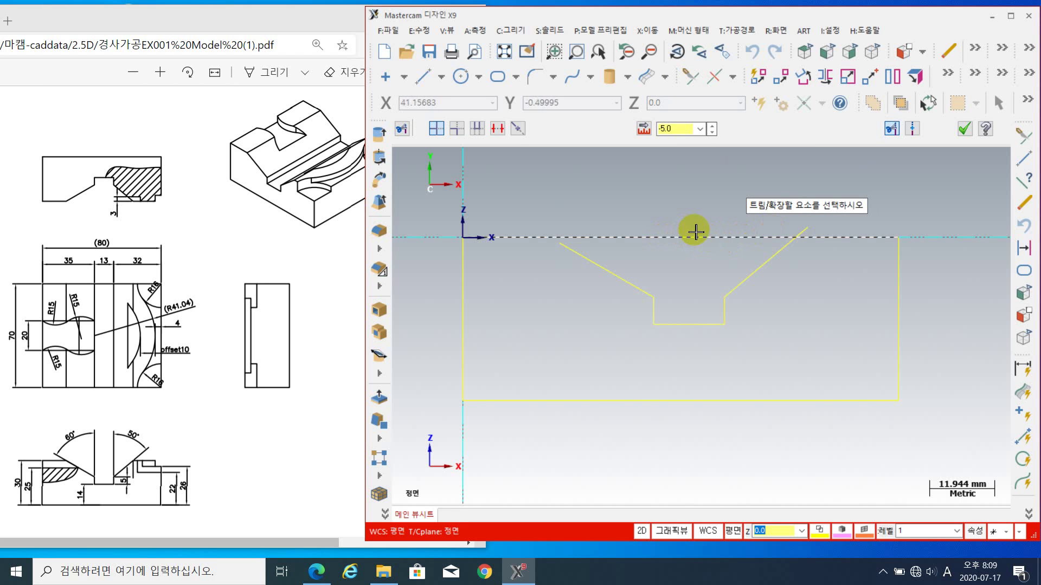
left_click(801, 234)
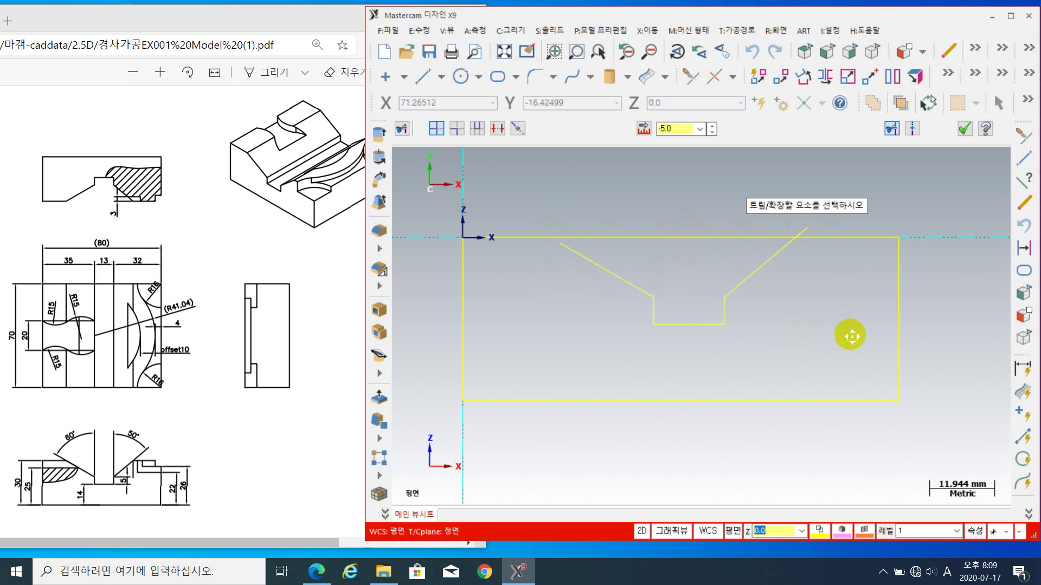
middle_click_drag(850, 337, 852, 355)
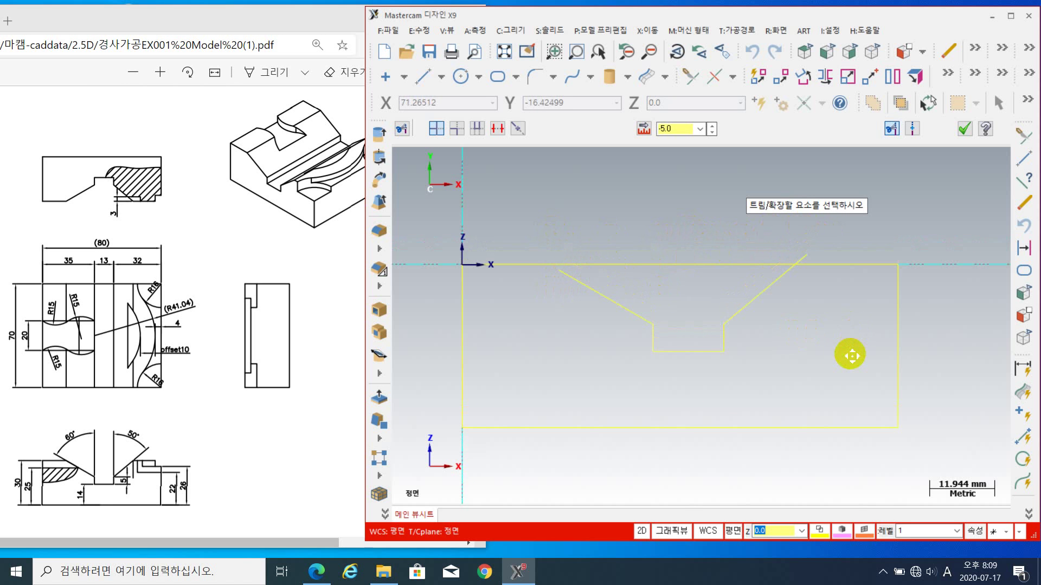
left_click(754, 308)
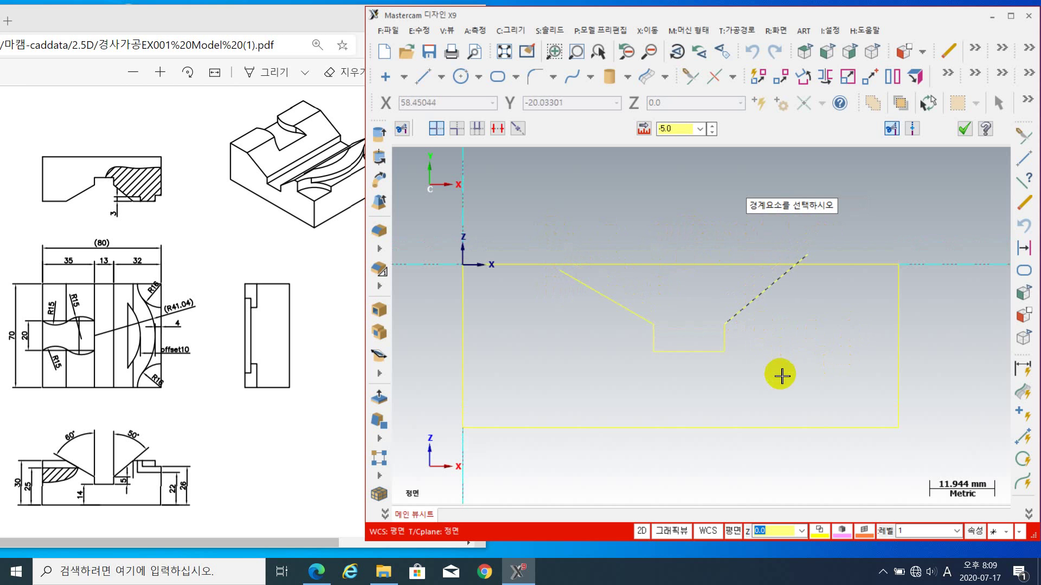
left_click(845, 268)
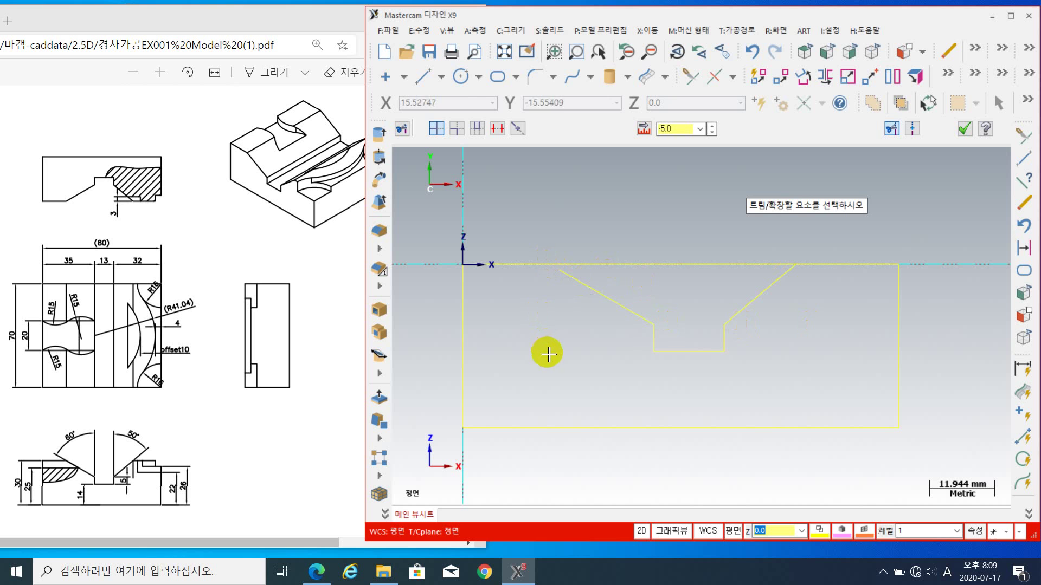
- Extend the left angled line to the top edge, and remove the top edge segment between both angled lines with divide/delete
left_click(633, 318)
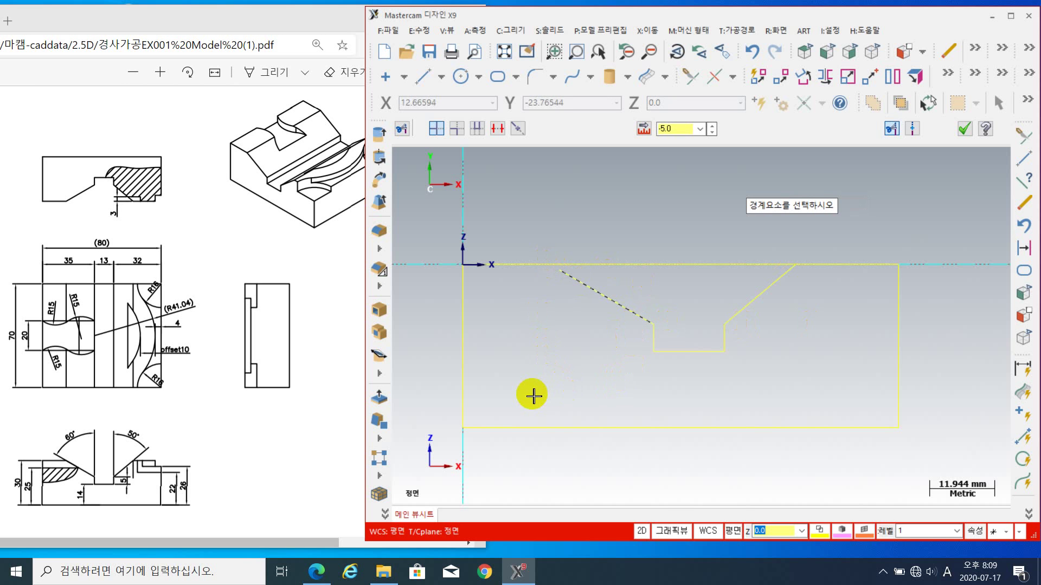
left_click(515, 273)
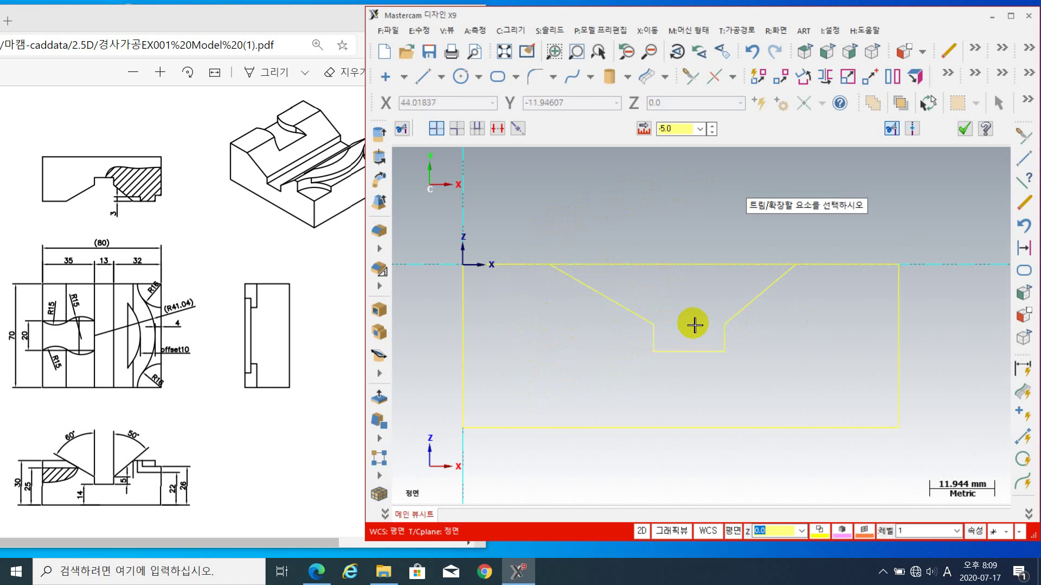
left_click(498, 129)
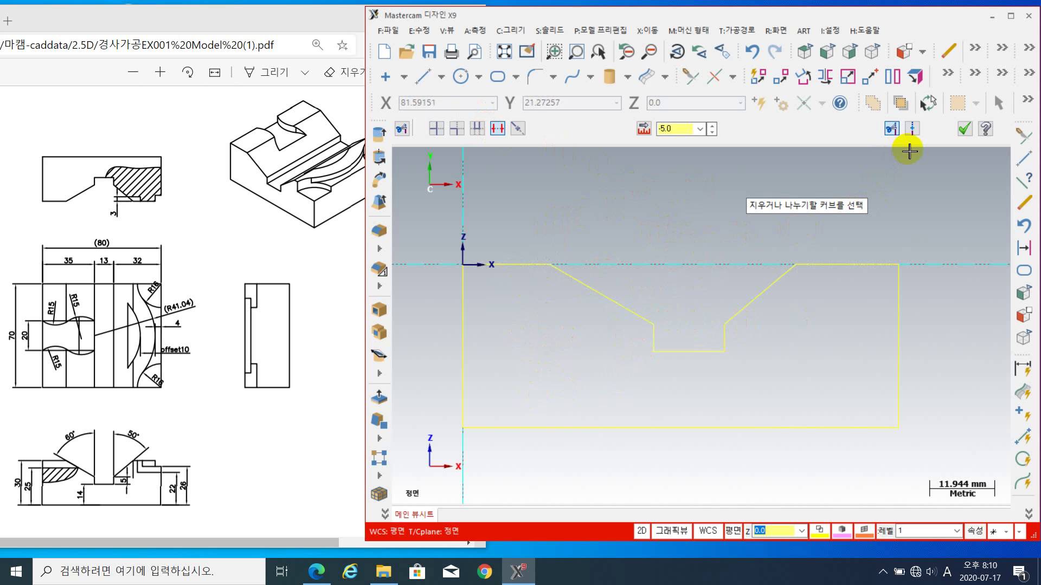
left_click(965, 129)
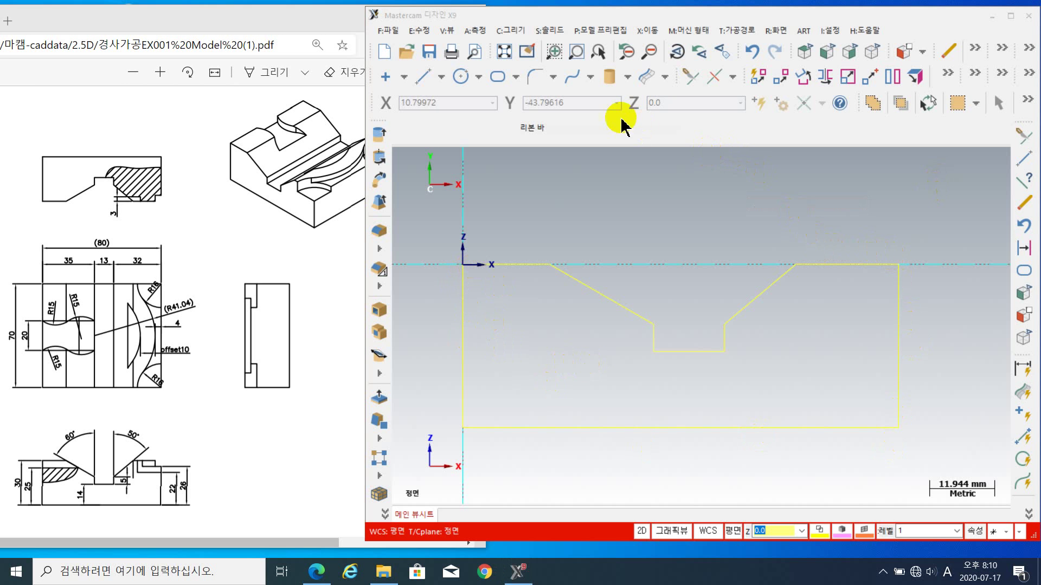
- In the isometric view, extrude the closed profile chain 70 mm as a new solid body
right_click(658, 183)
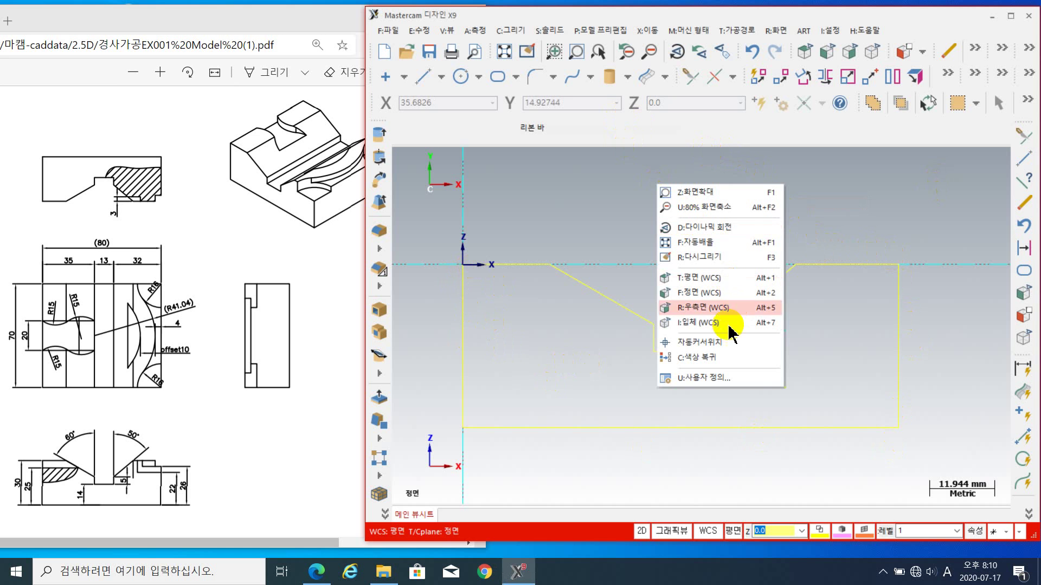
left_click(729, 323)
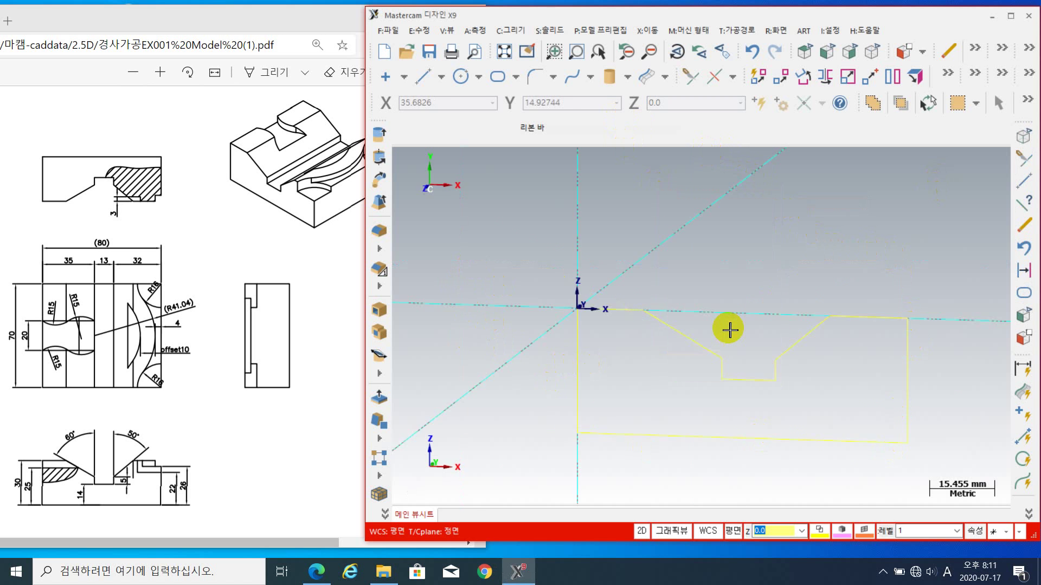
middle_click_drag(785, 304, 655, 277)
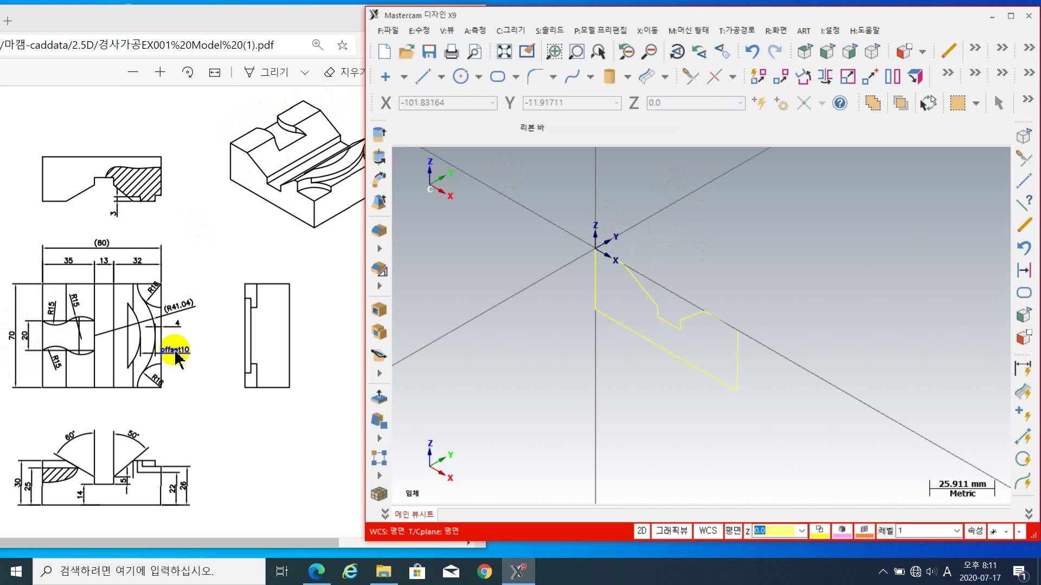
left_click(380, 142)
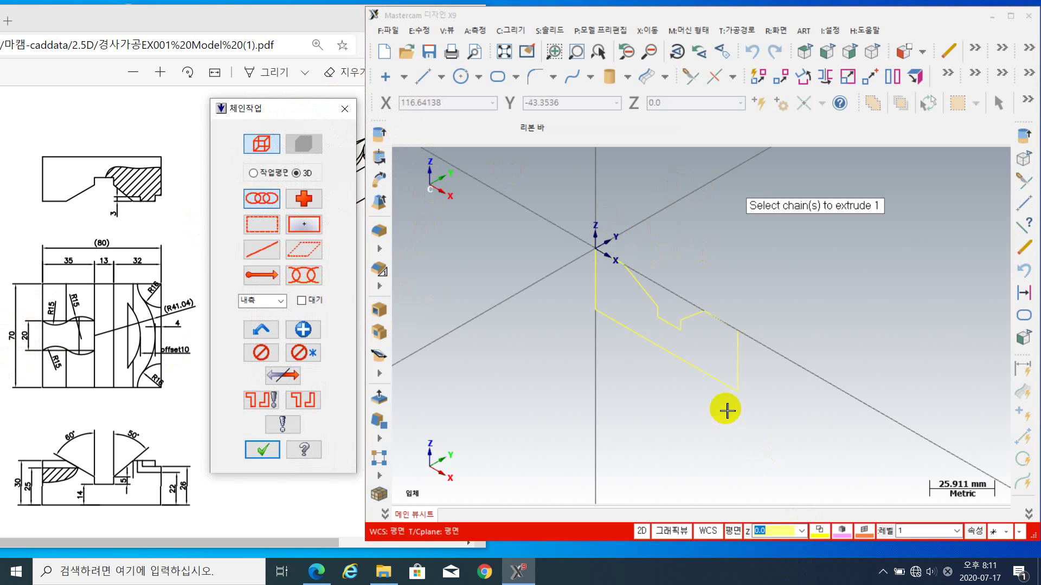
left_click(727, 391)
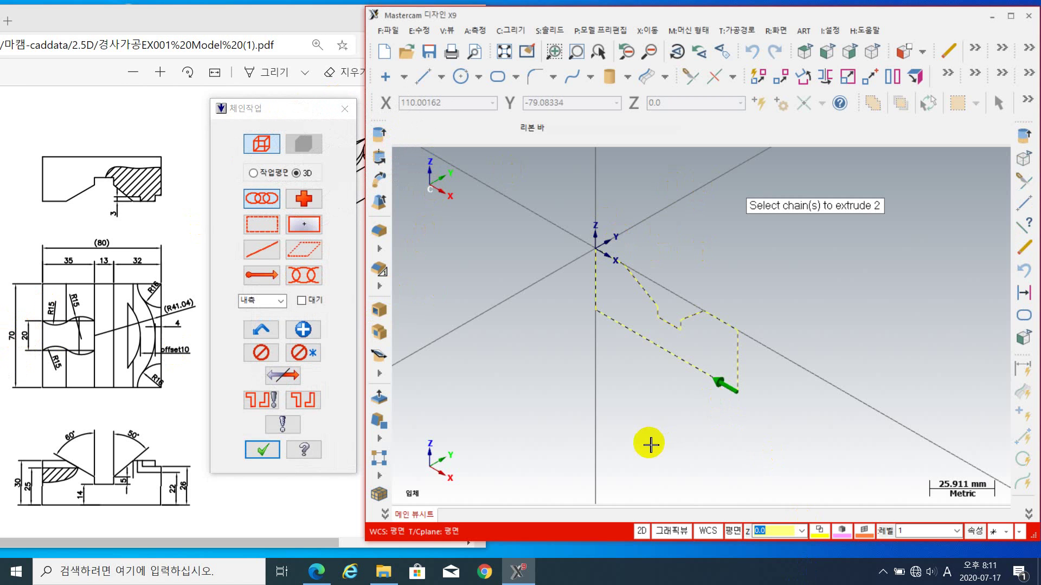
left_click(272, 448)
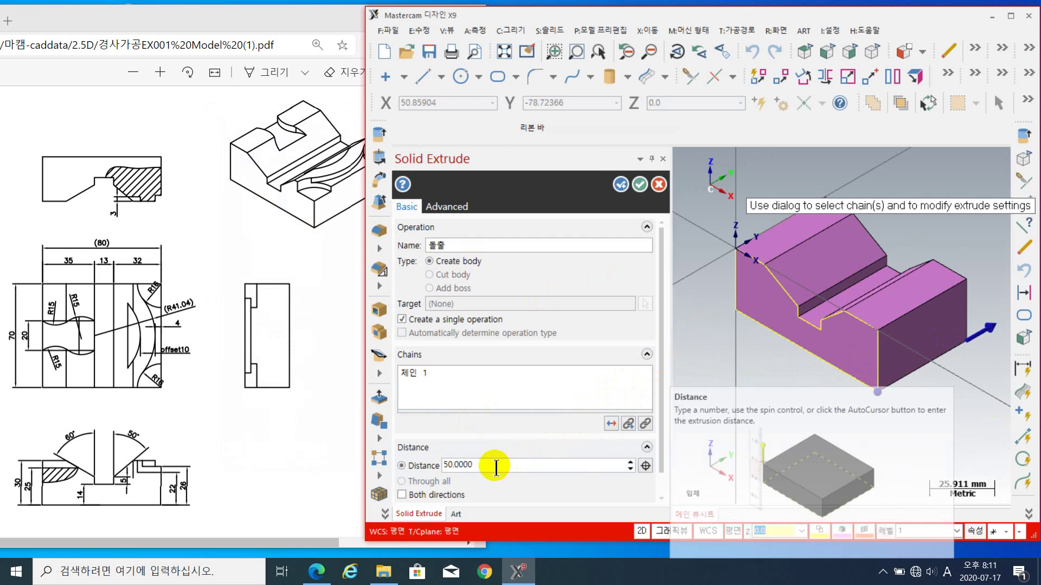
double_click(469, 465)
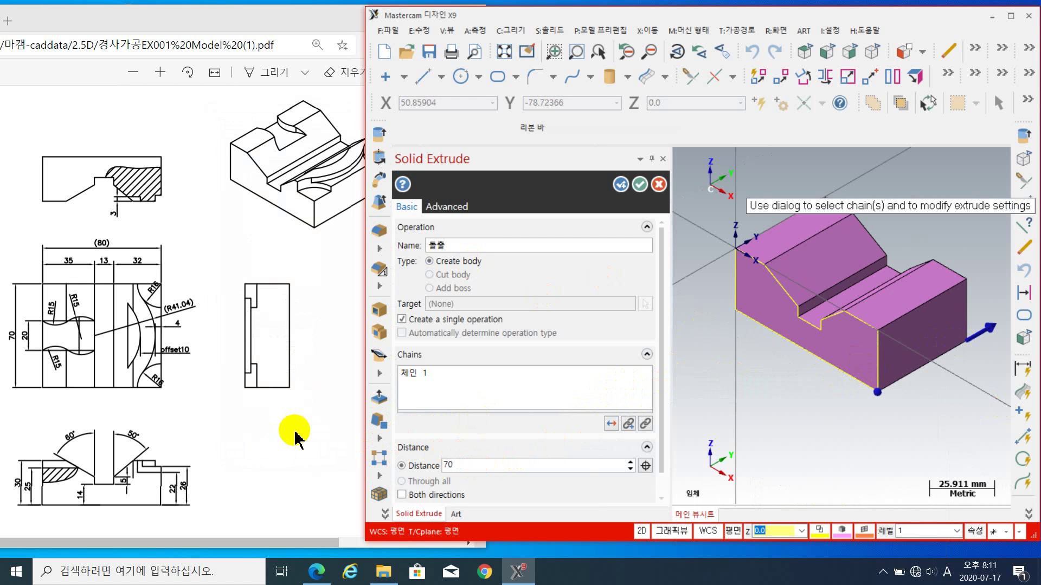
key("Return")
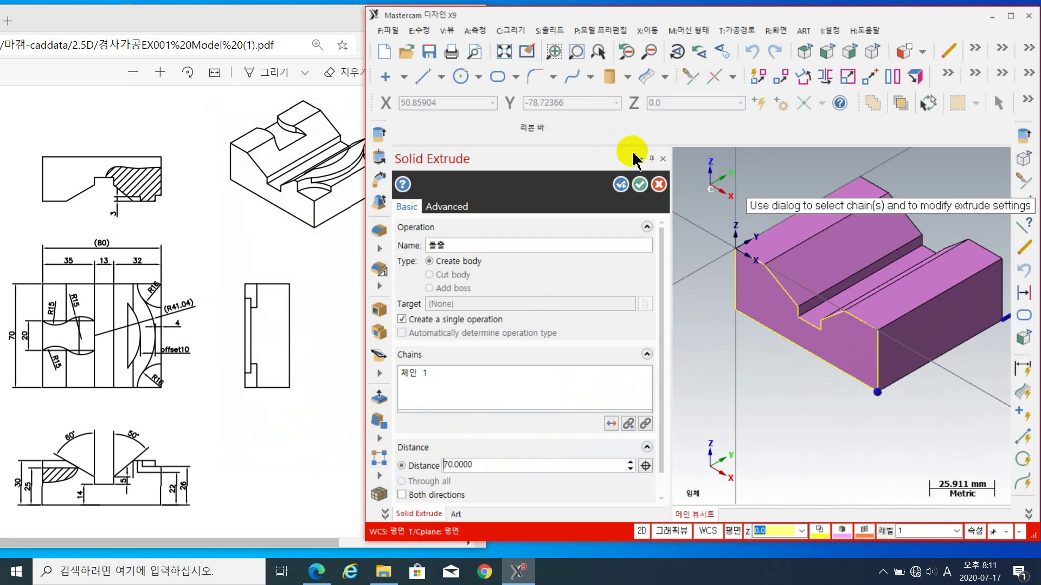
left_click(642, 185)
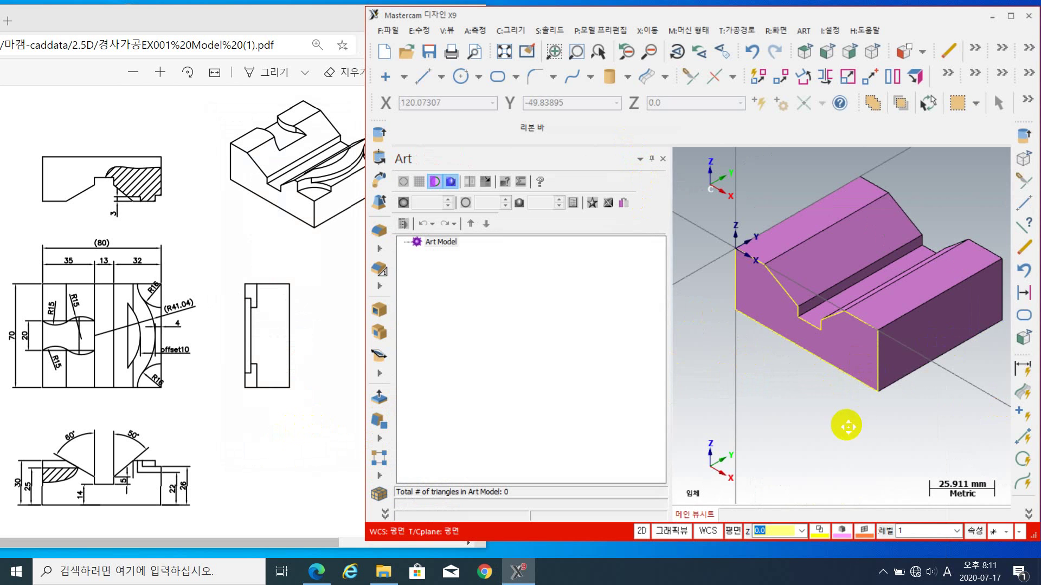
- Close the Art manager to give the solid model the full graphics area
middle_click_drag(778, 425, 790, 418)
left_click(662, 158)
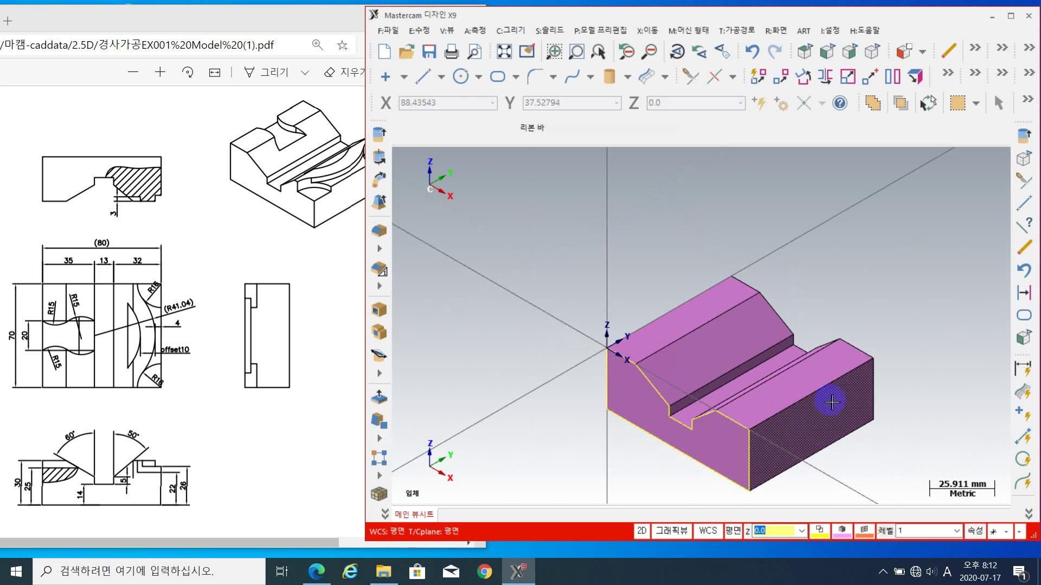
middle_click_drag(832, 404, 845, 385)
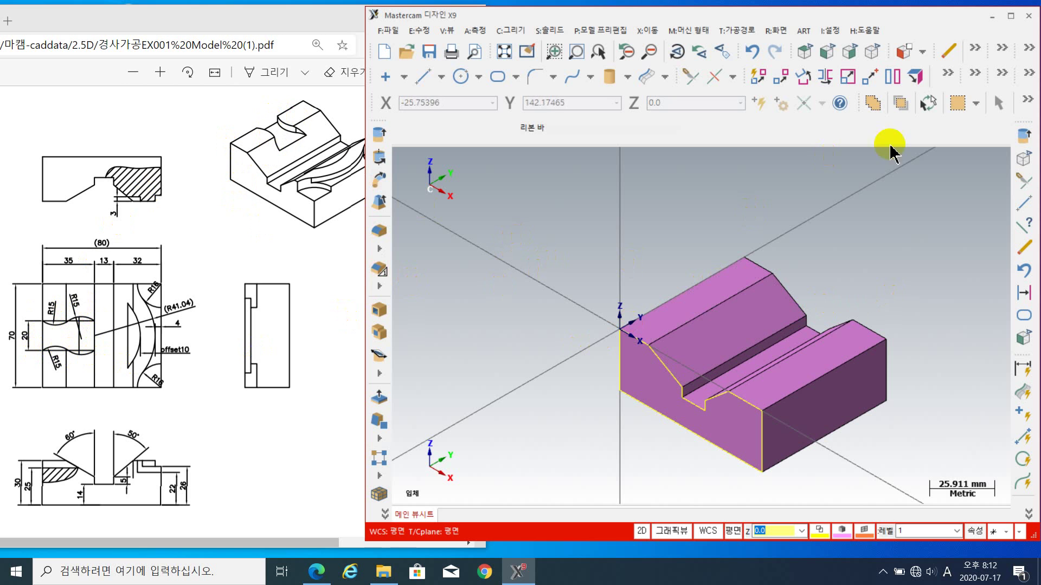
- Set the construction plane to Top (평면) and switch the graphics view to the top view
left_click(923, 51)
left_click(928, 74)
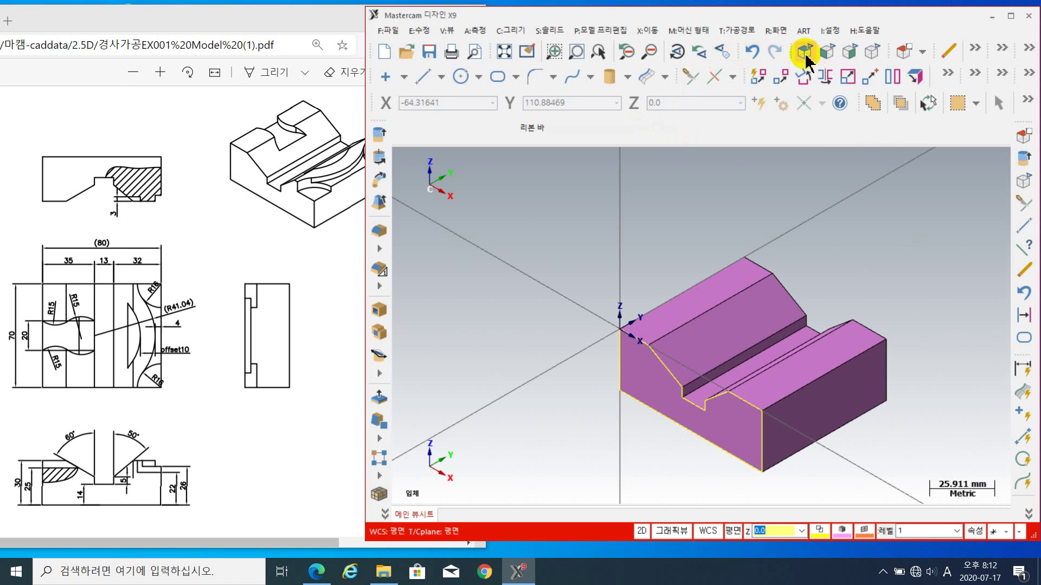
left_click(806, 53)
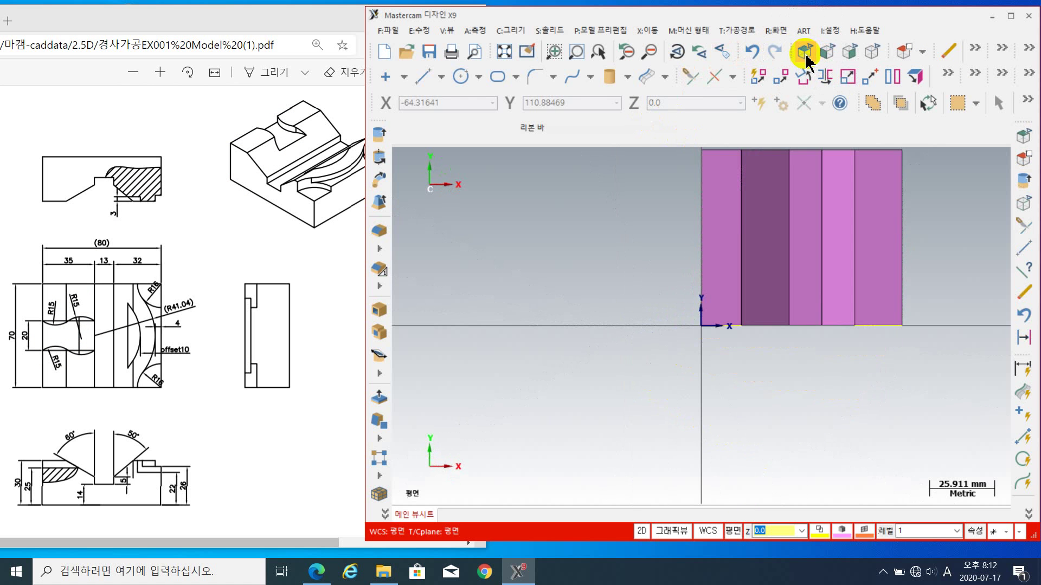
- Set the wireframe colour for new geometry to red, colour number 12
middle_click_drag(810, 260, 576, 332)
scroll(645, 332, "up", 2)
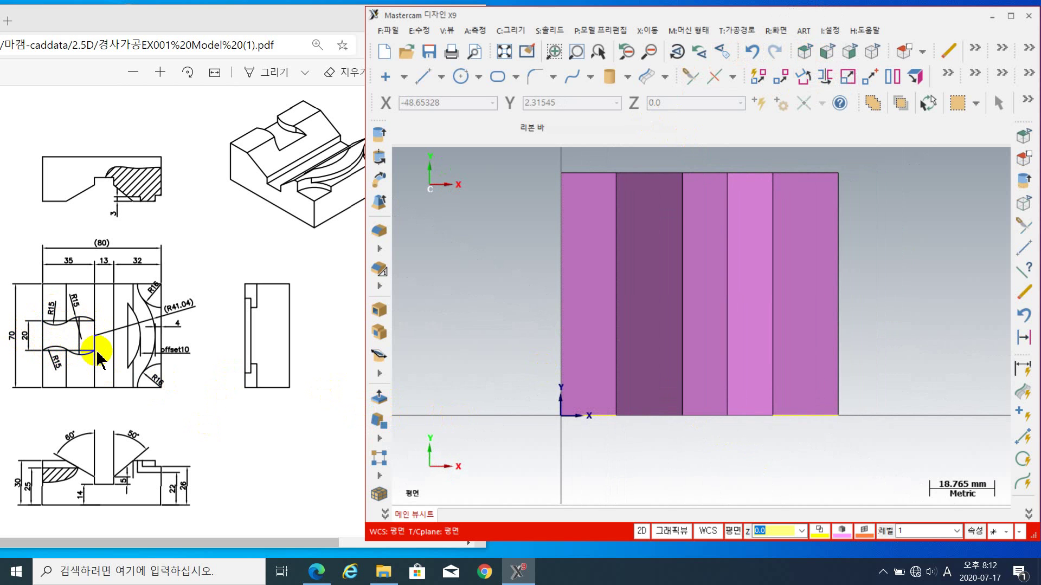
left_click(599, 248)
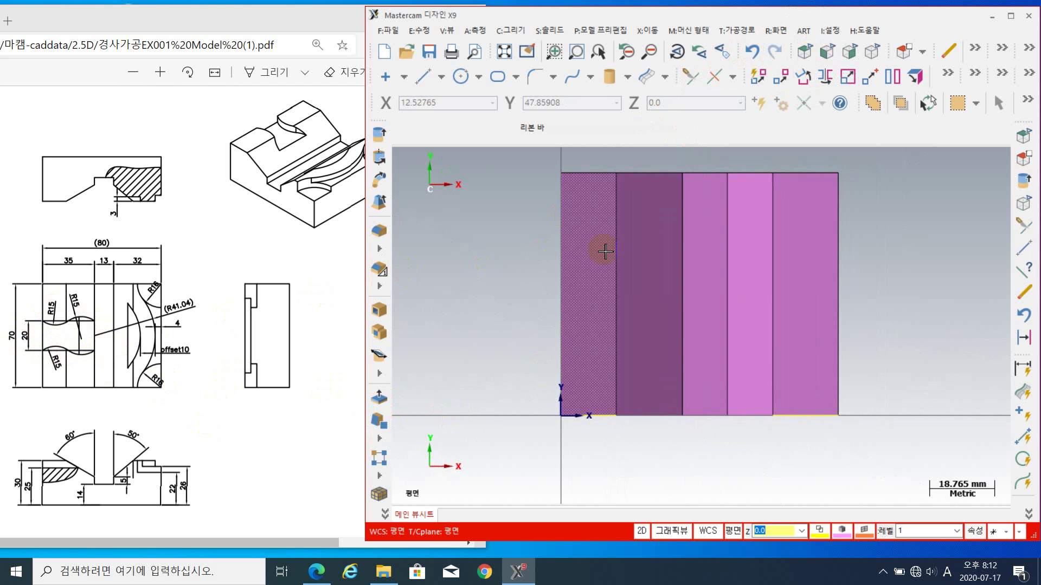
middle_click_drag(567, 314, 577, 327)
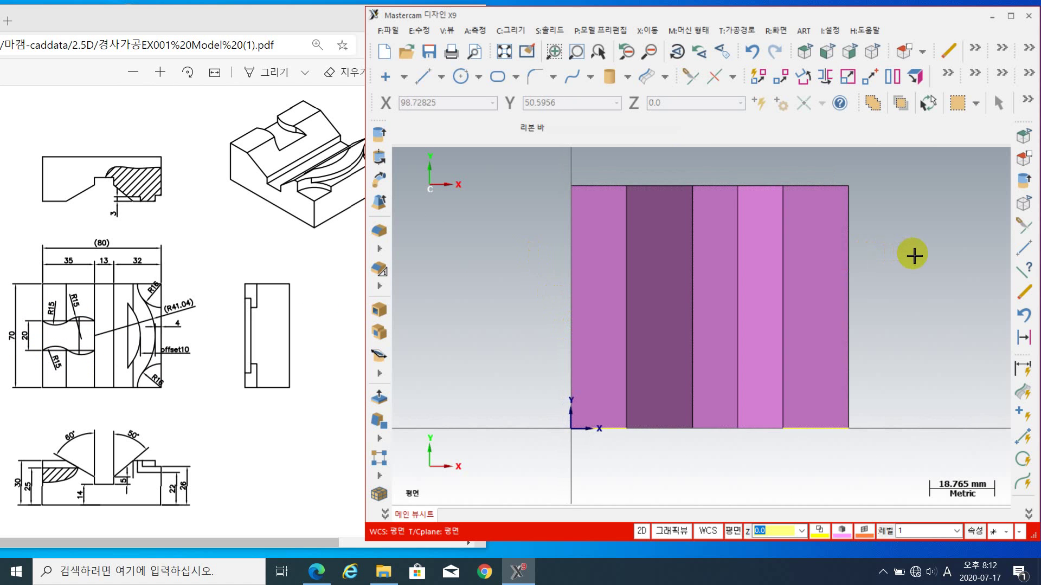
middle_click_drag(913, 254, 910, 271)
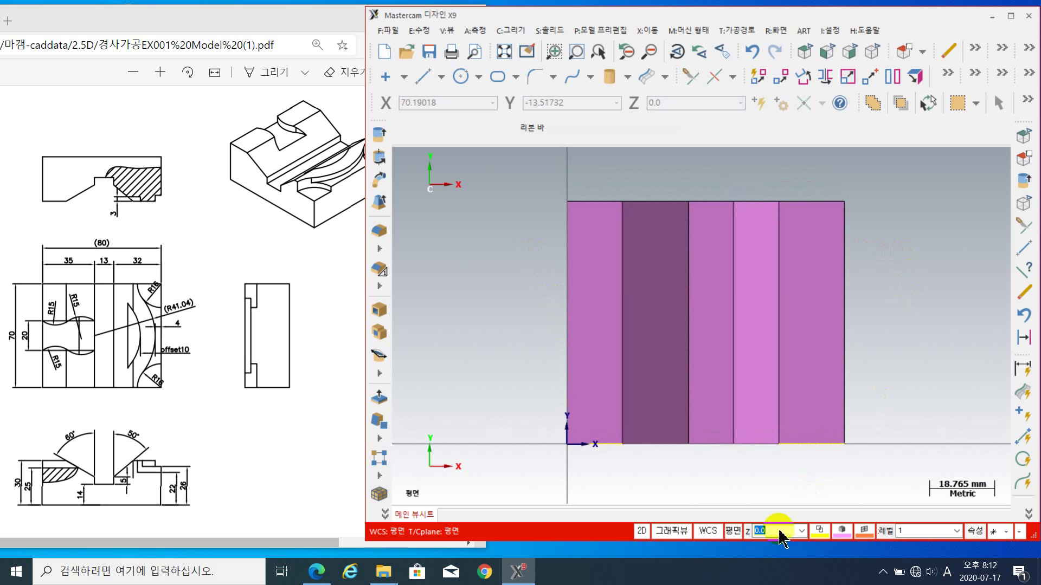
left_click(819, 531)
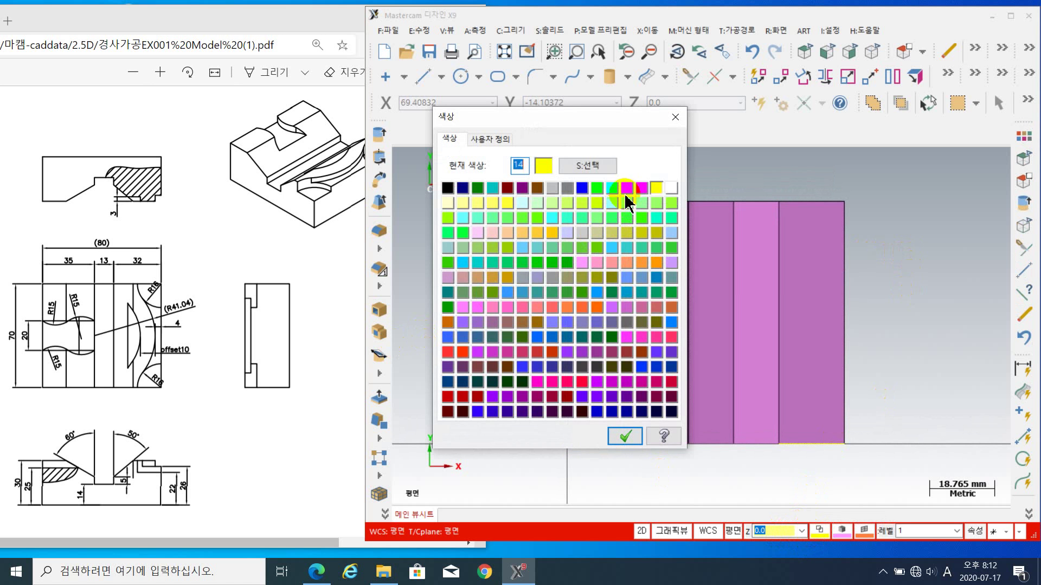
left_click(626, 188)
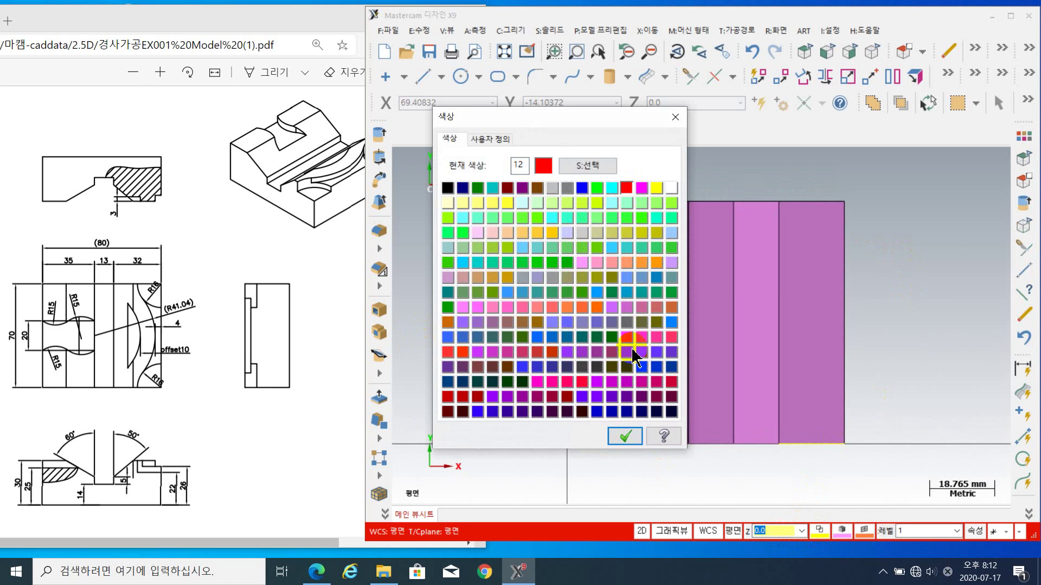
left_click(625, 436)
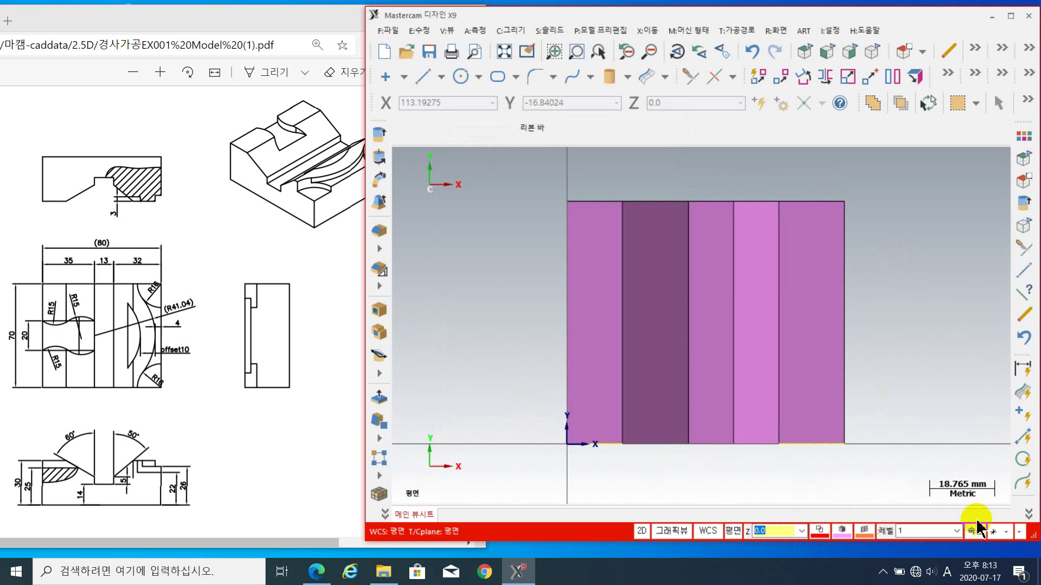
- Set the line width for new geometry to the middle thickness
left_click(1010, 536)
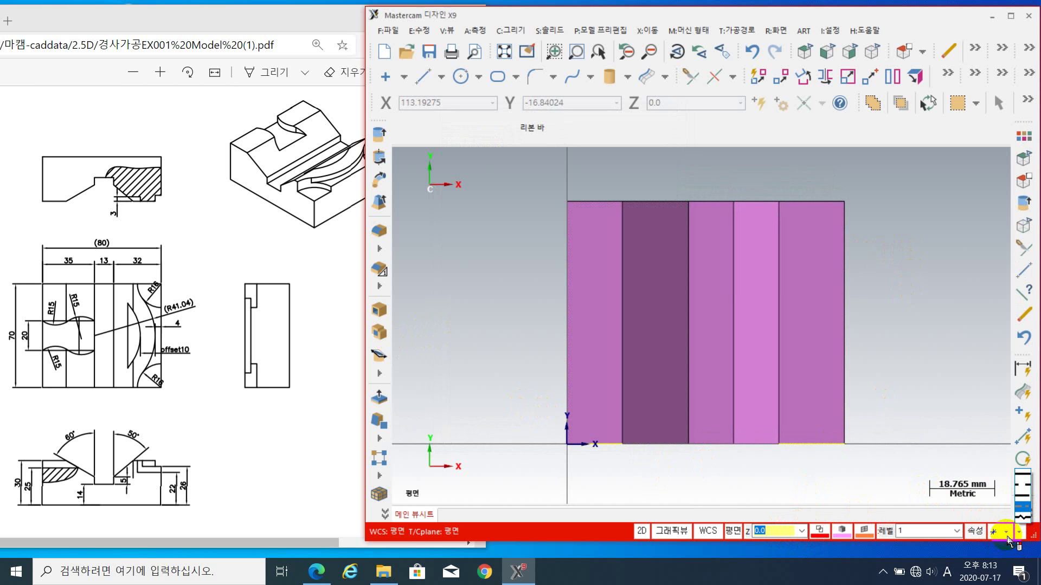
left_click(976, 533)
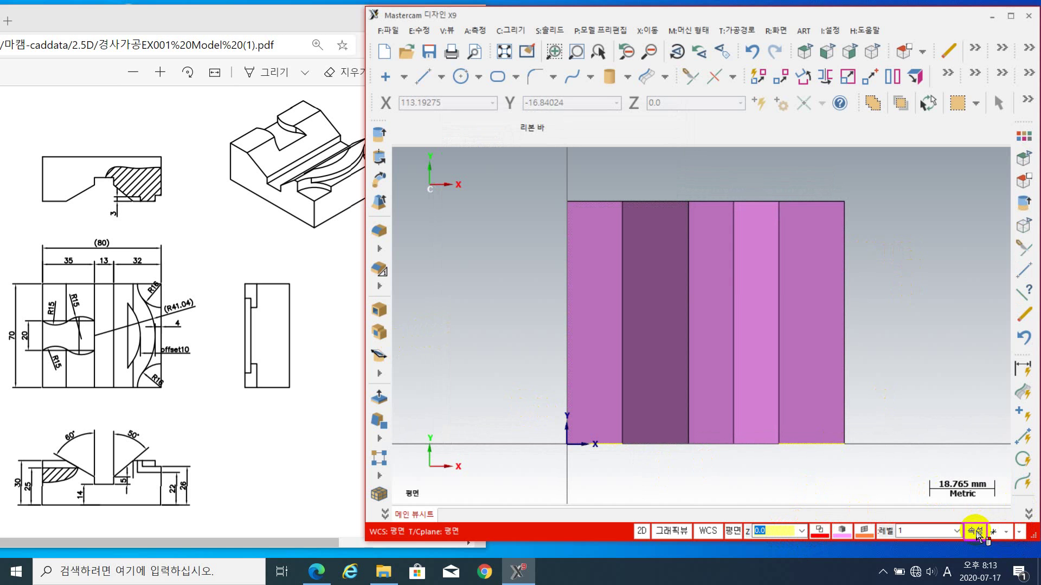
left_click(1011, 16)
left_click(997, 551)
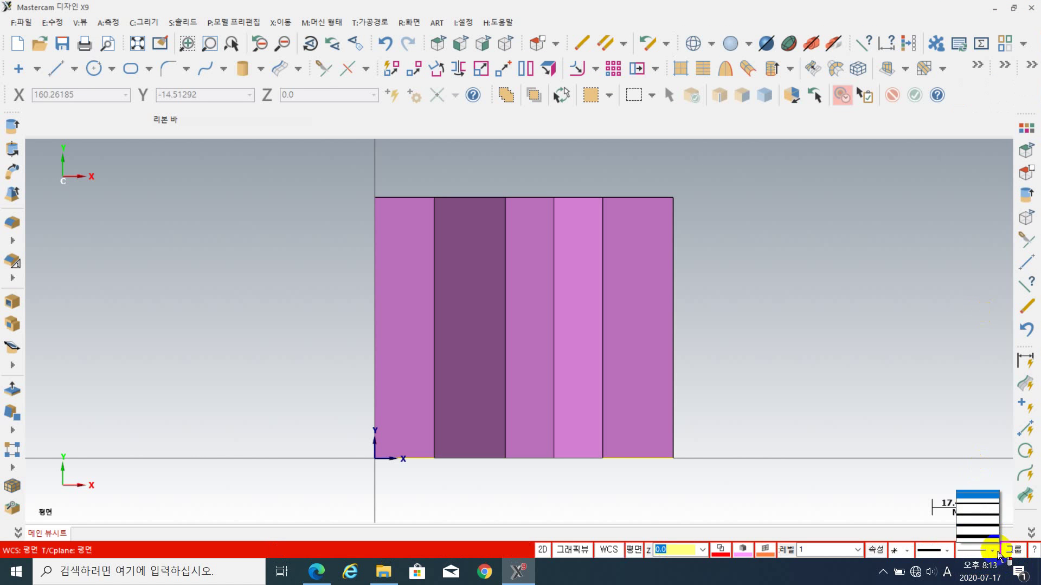
left_click(986, 515)
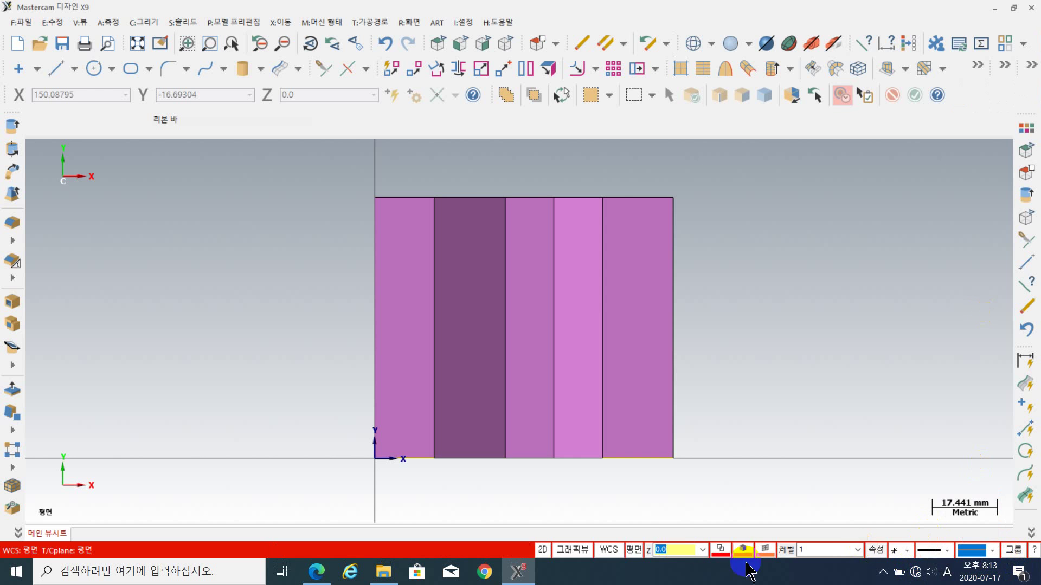
left_click(1014, 8)
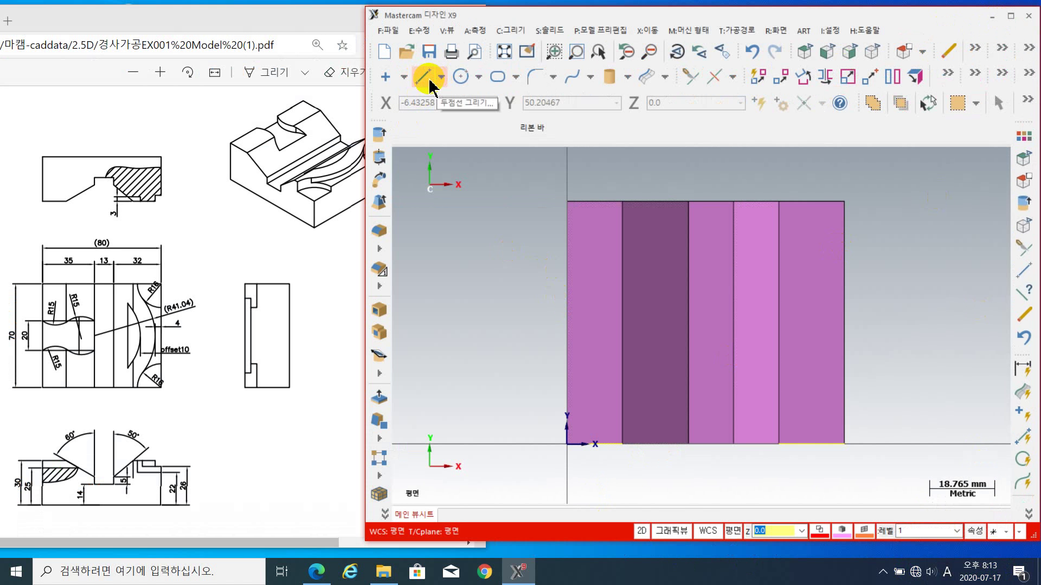
- Draw a 35 mm horizontal line from the midpoint of the solid's left edge to the left edge of the central slot
left_click(424, 78)
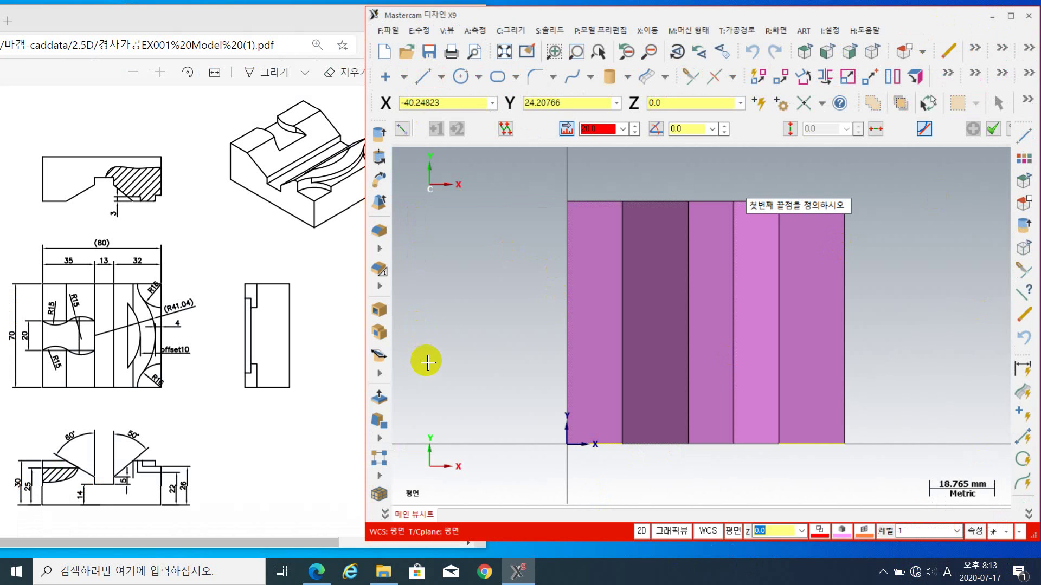
left_click(589, 130)
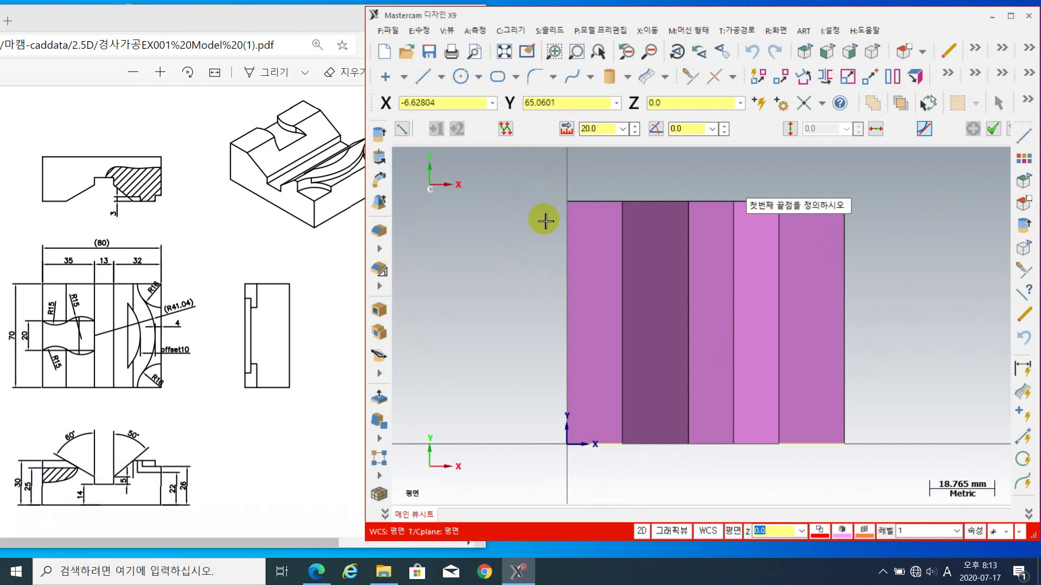
left_click(567, 323)
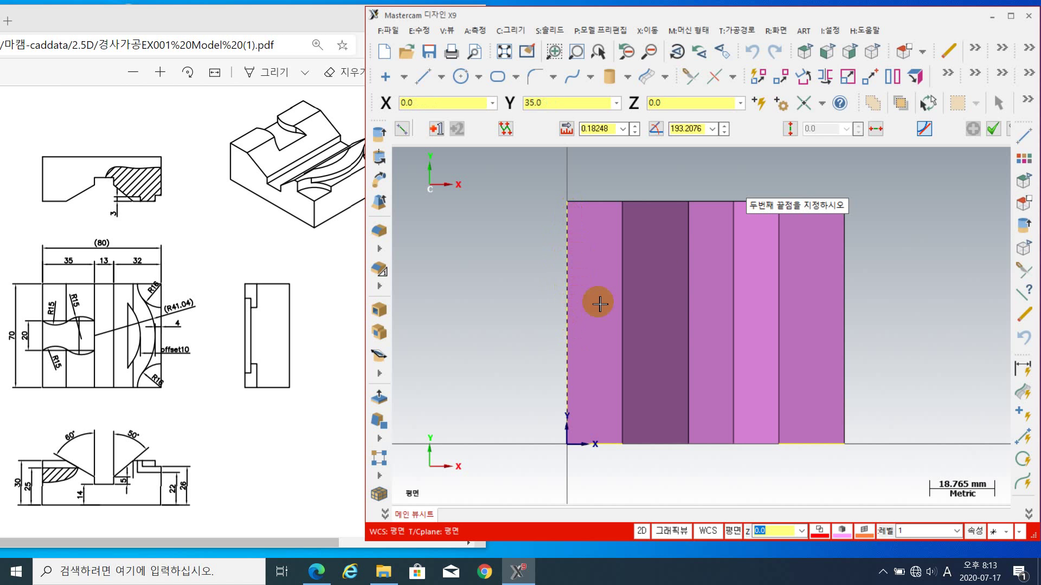
left_click(689, 324)
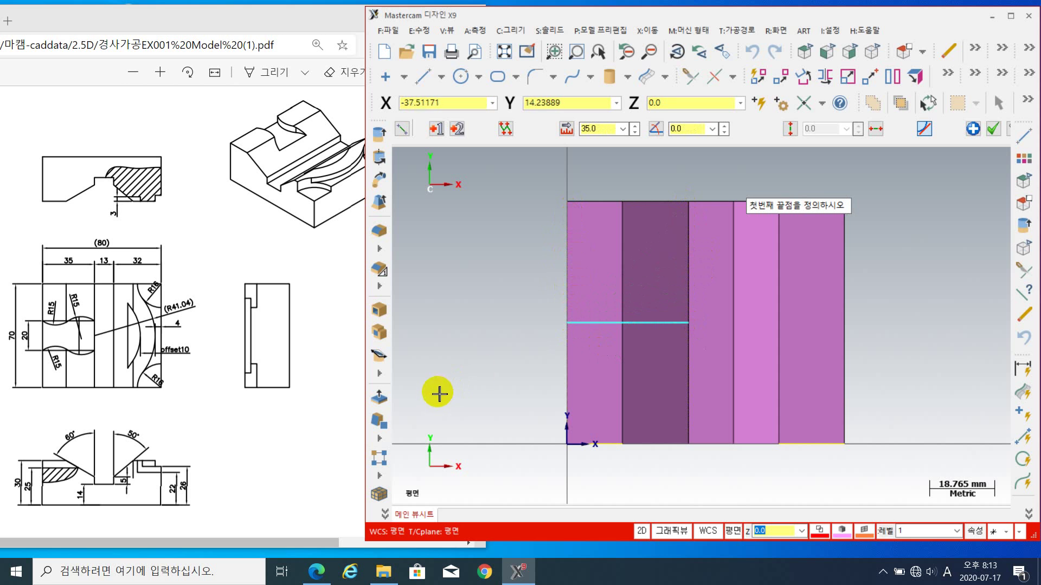
left_click(993, 128)
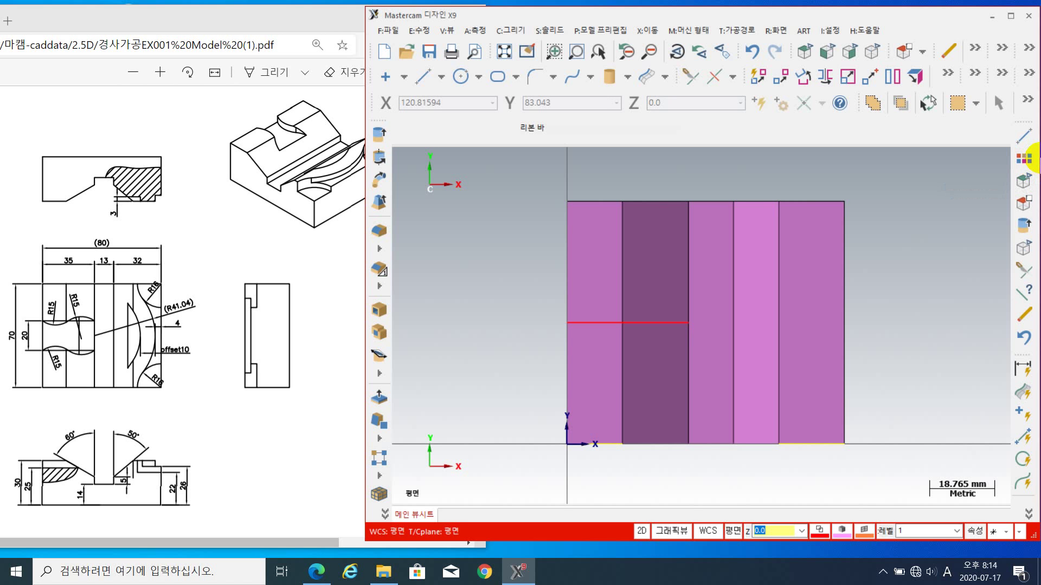
- Offset the horizontal centre line by 10 mm to both sides as copies
left_click(949, 76)
mouse_move(922, 96)
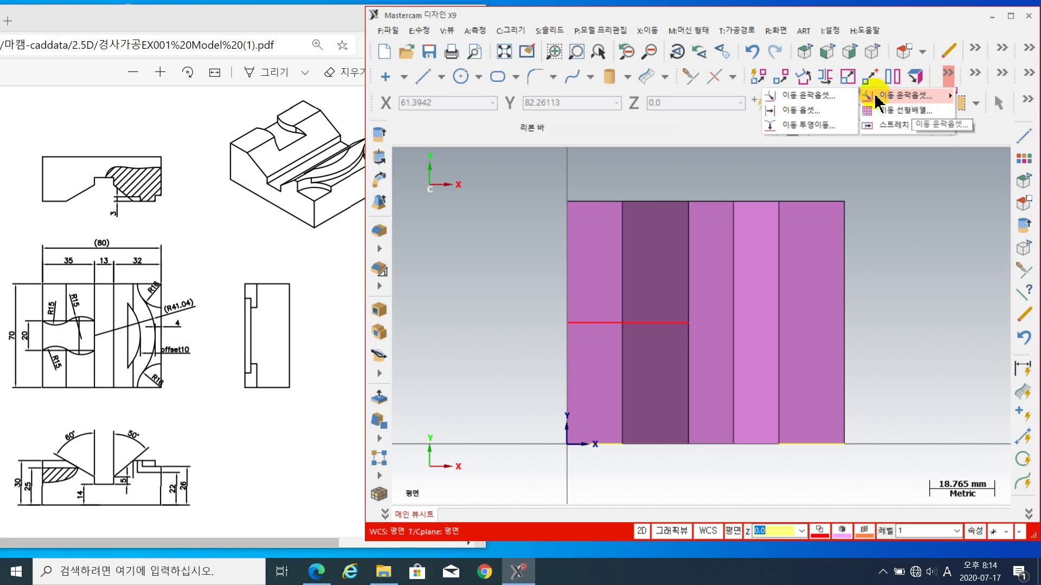
left_click(804, 113)
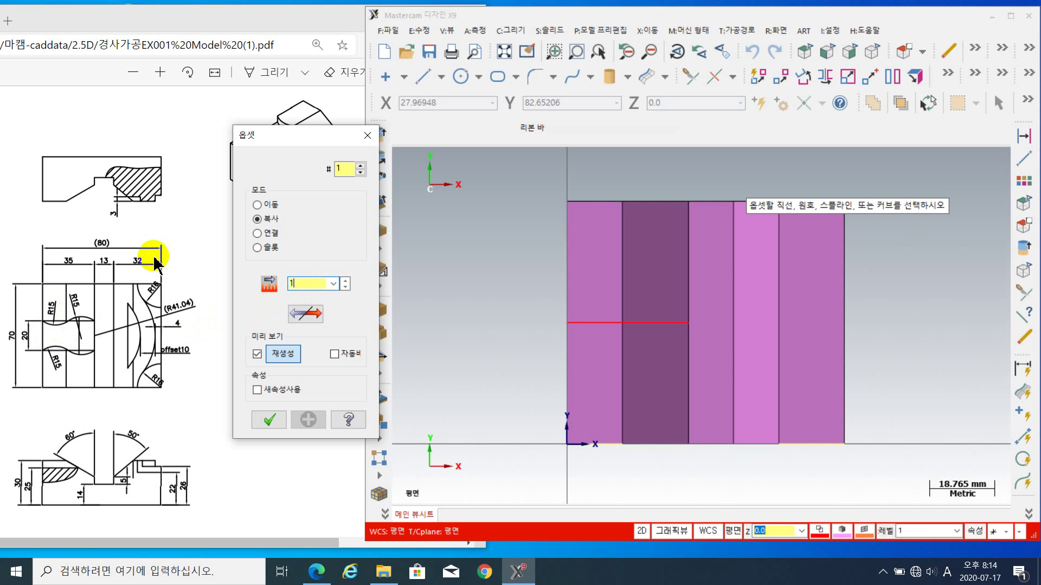
key("Return")
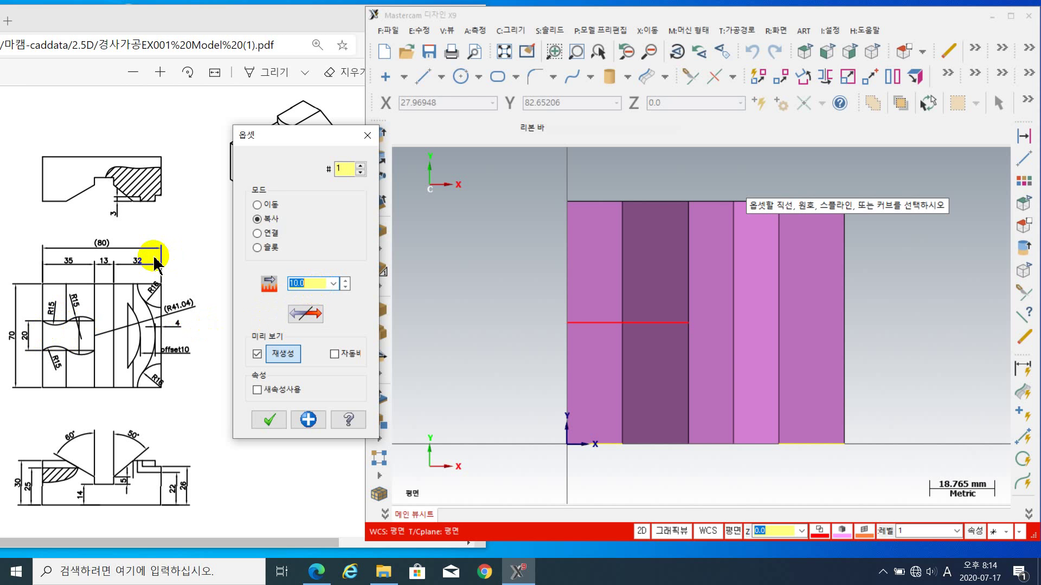
left_click(610, 330)
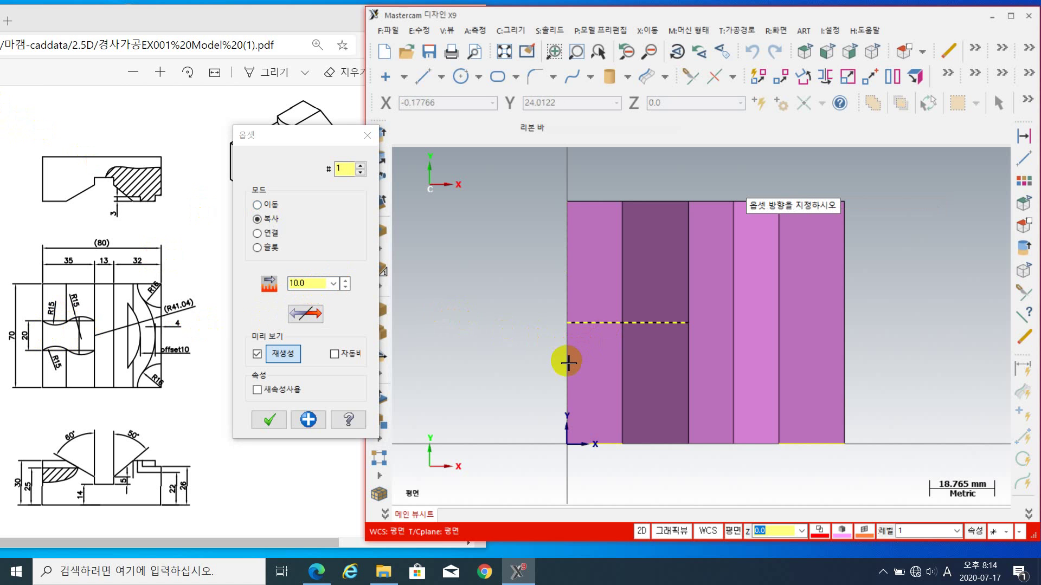
left_click(597, 282)
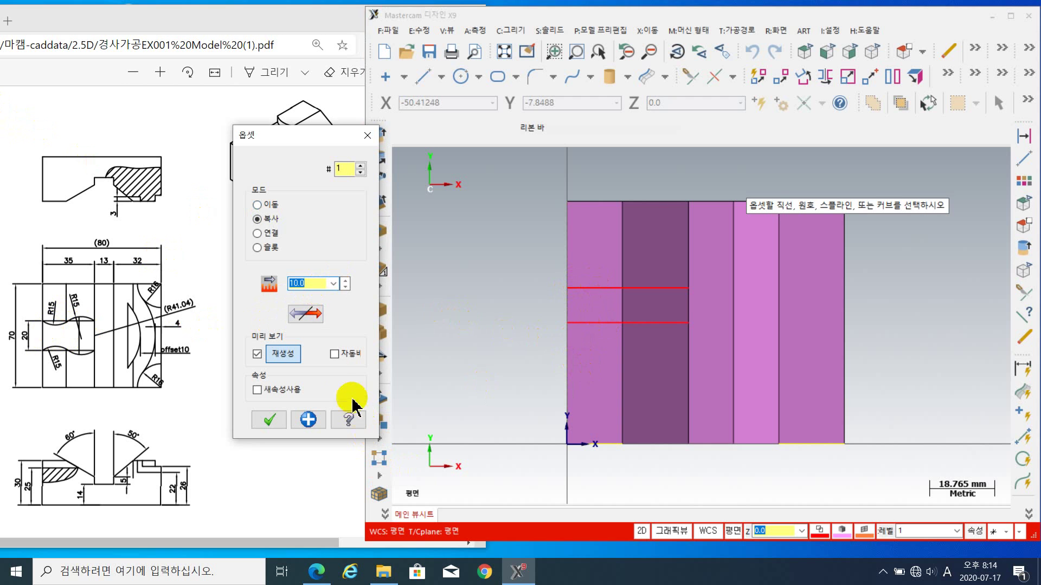
left_click(318, 323)
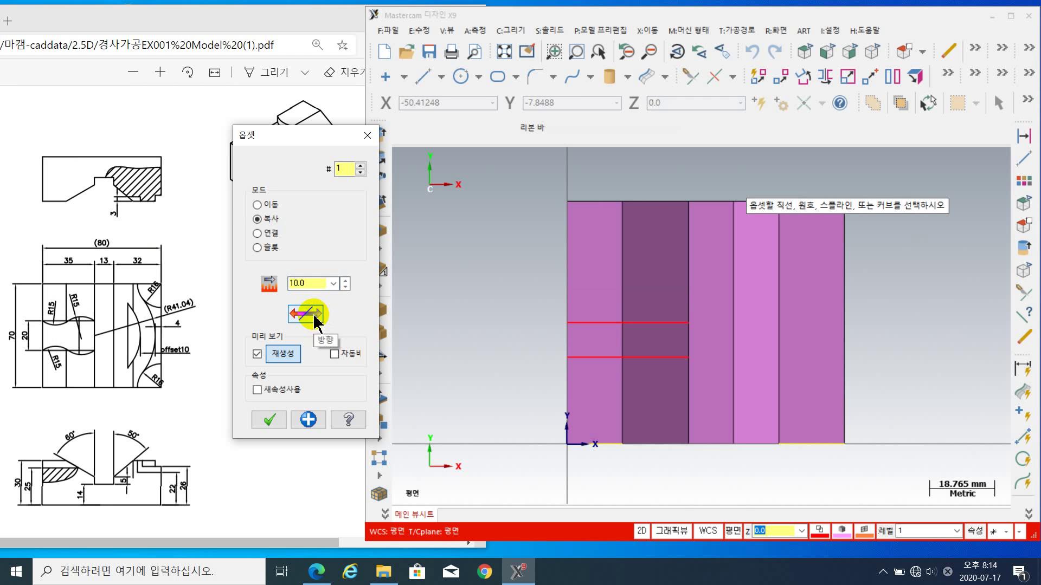
left_click(316, 318)
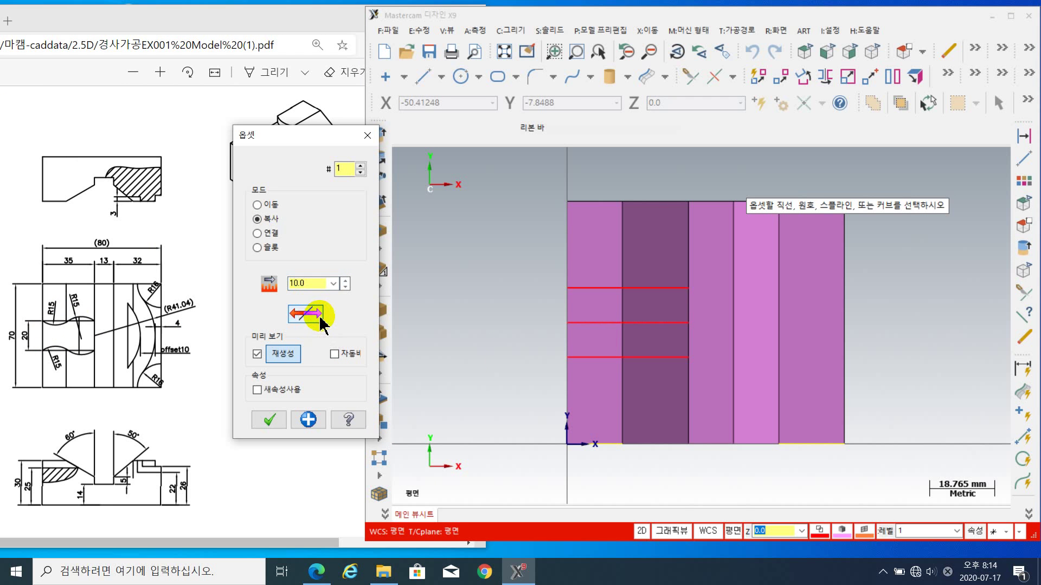
left_click(270, 420)
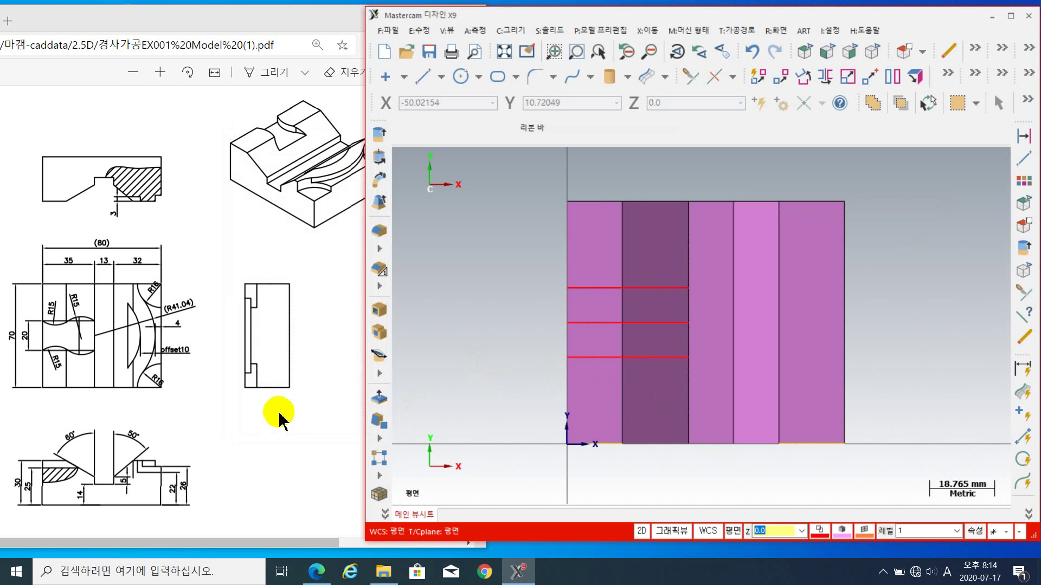
left_click(280, 422)
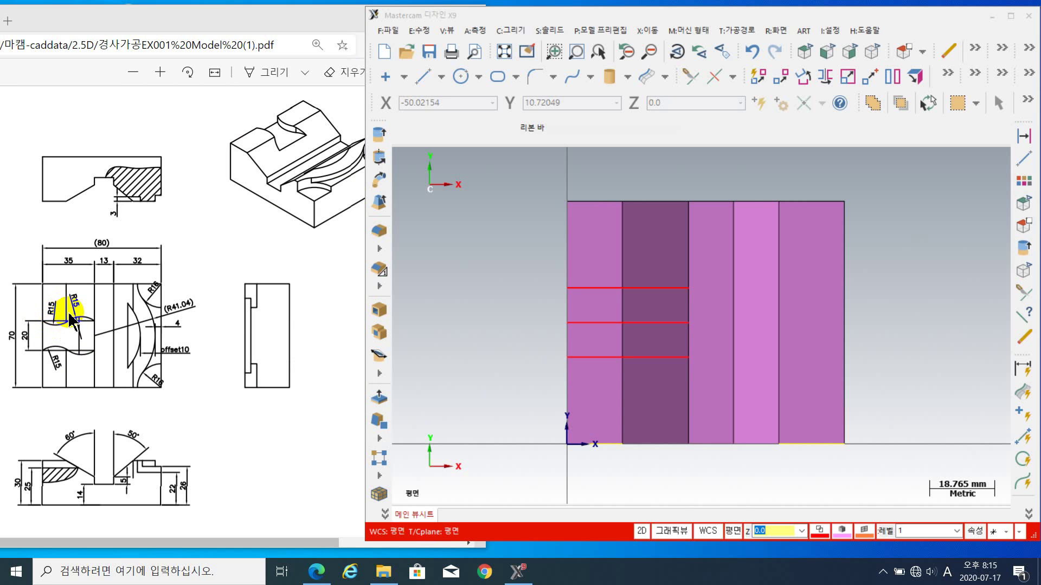
- Draw a two-point arc of radius 15 mm on the left segment of the upper offset line, bowing toward the centre line
left_click(479, 79)
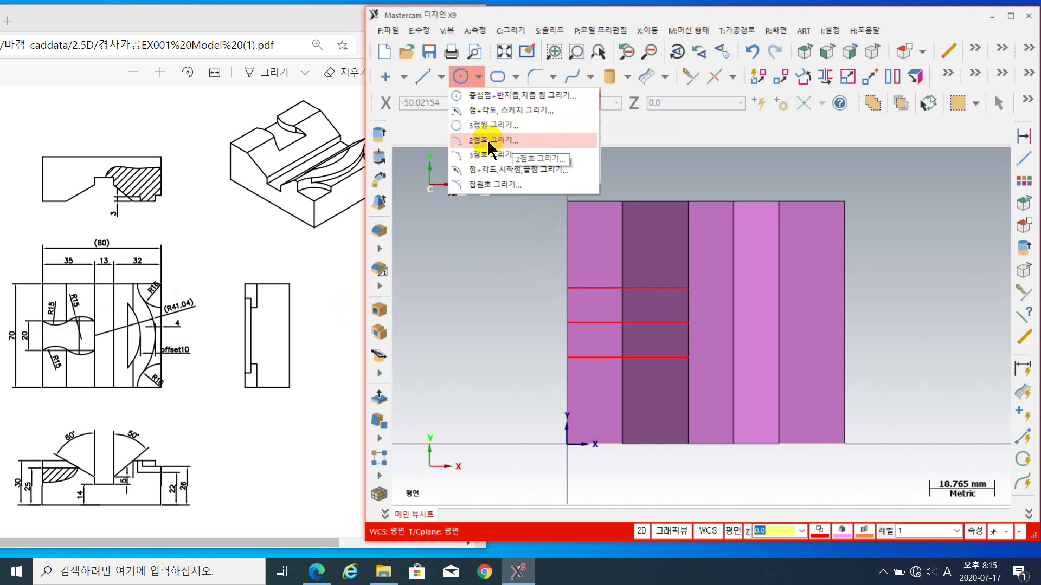
left_click(491, 143)
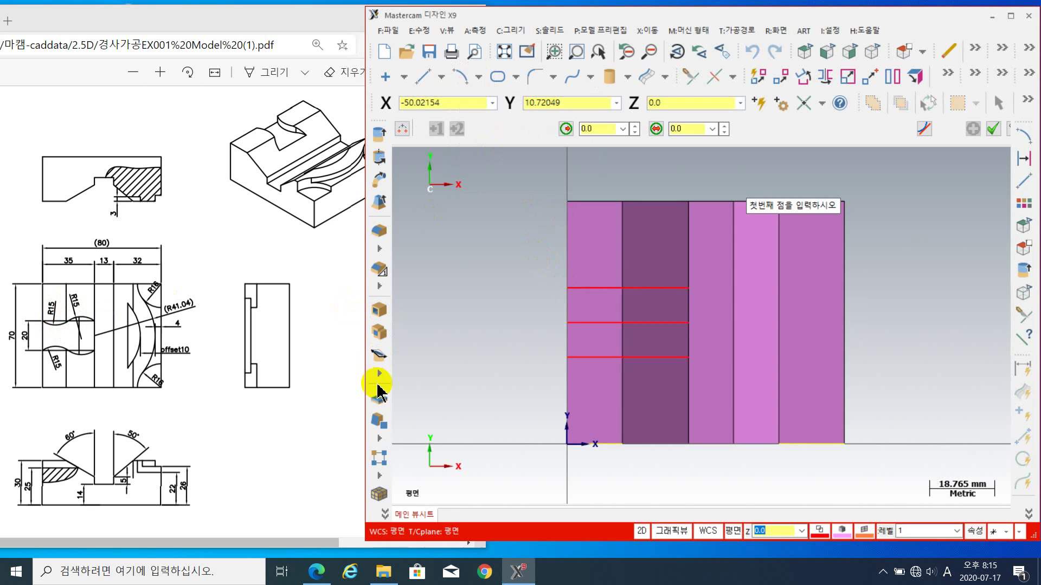
left_click(600, 130)
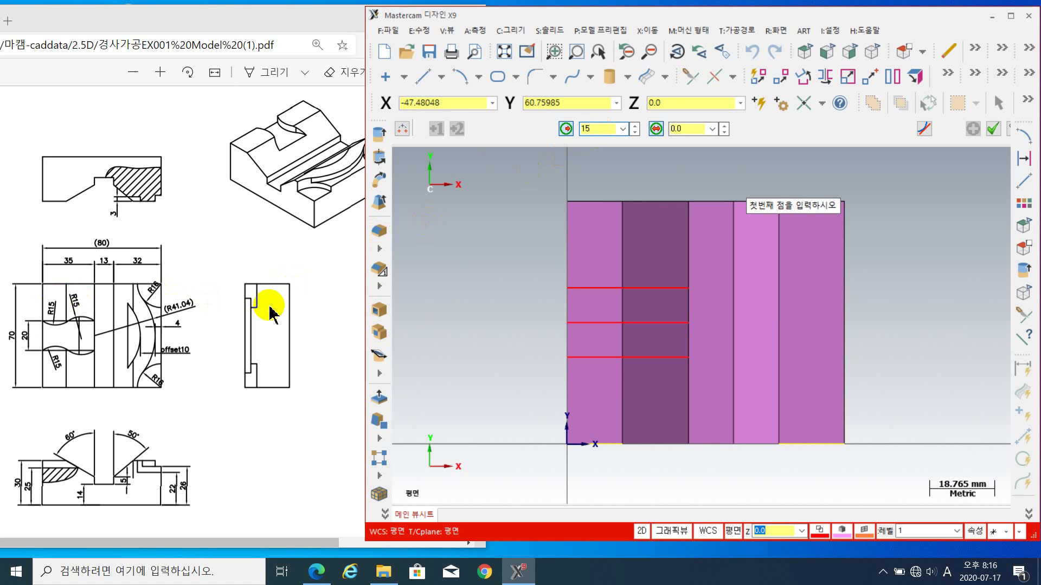
key("Return")
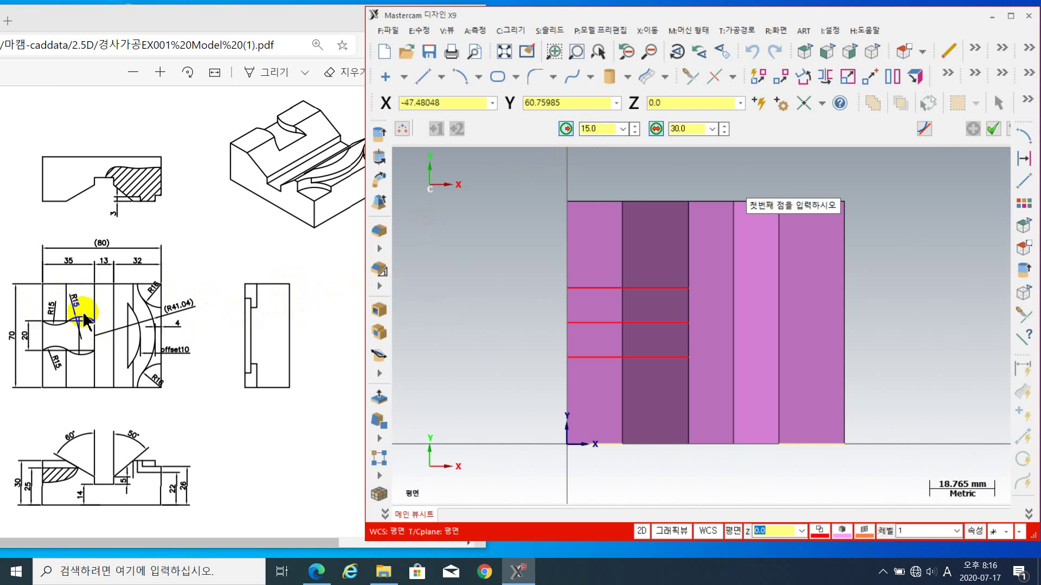
left_click(567, 129)
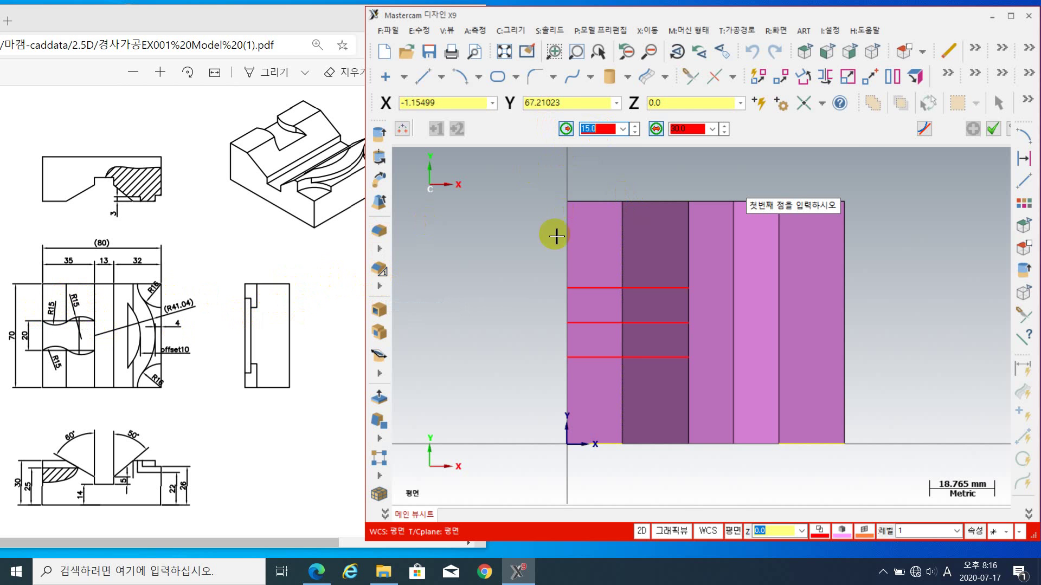
left_click(565, 294)
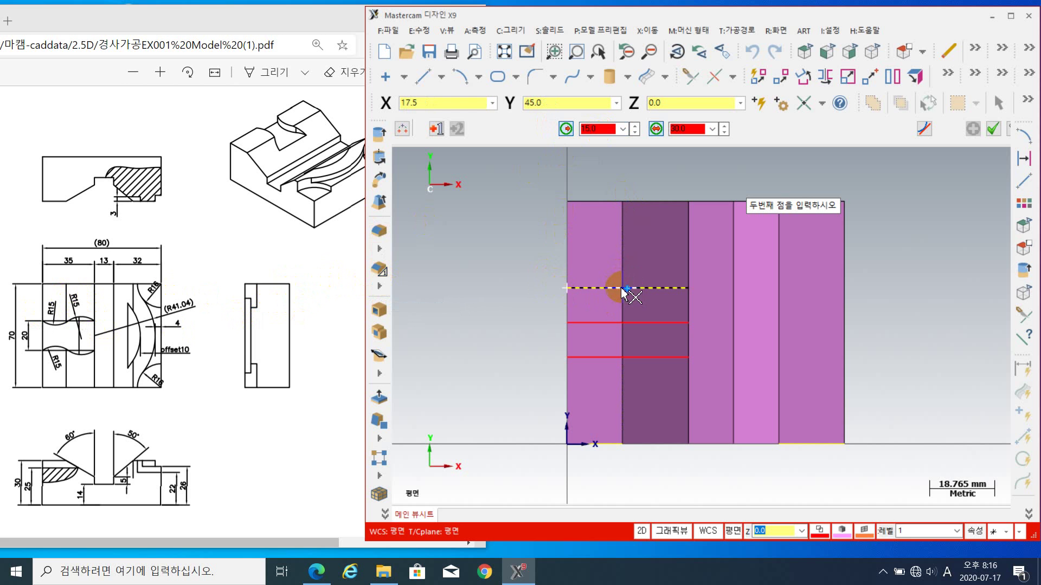
scroll(622, 289, "up", 4)
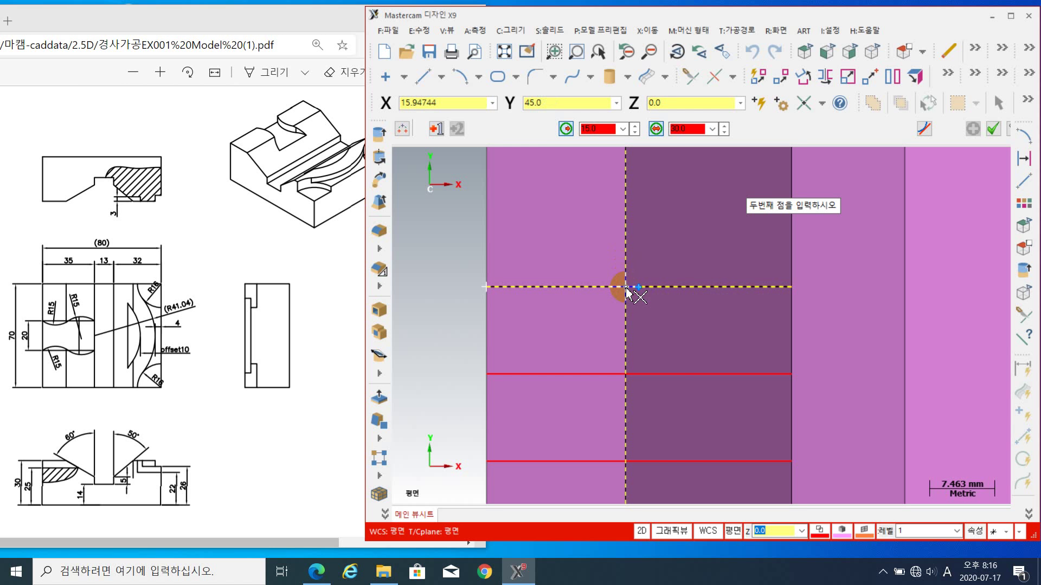
left_click(626, 288)
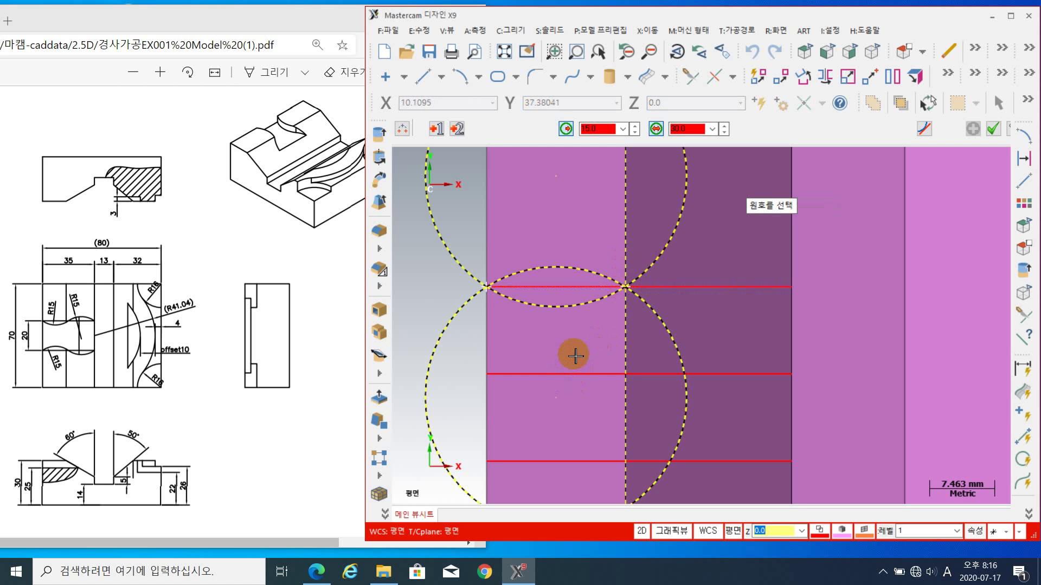
scroll(575, 356, "down", 2)
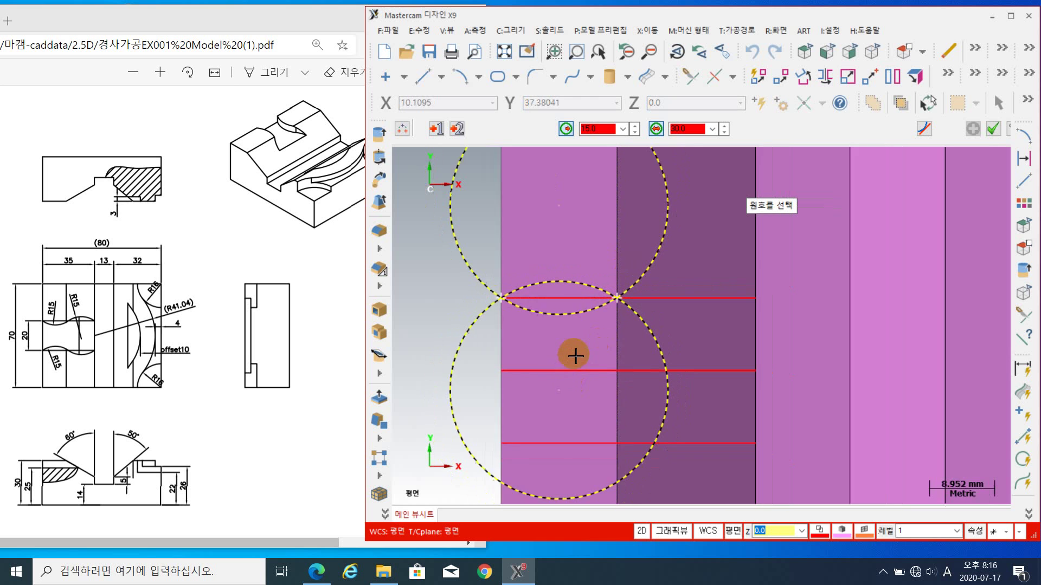
left_click(560, 317)
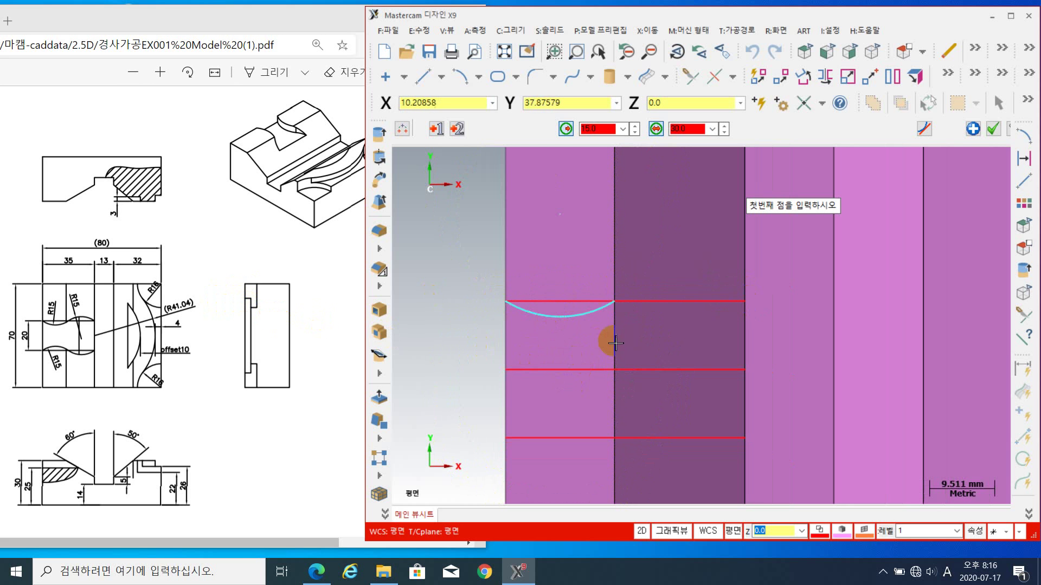
- Draw a 15 mm radius arc on the right segment of the upper offset line, ending at the slot edge and bowing outward
left_click(614, 302)
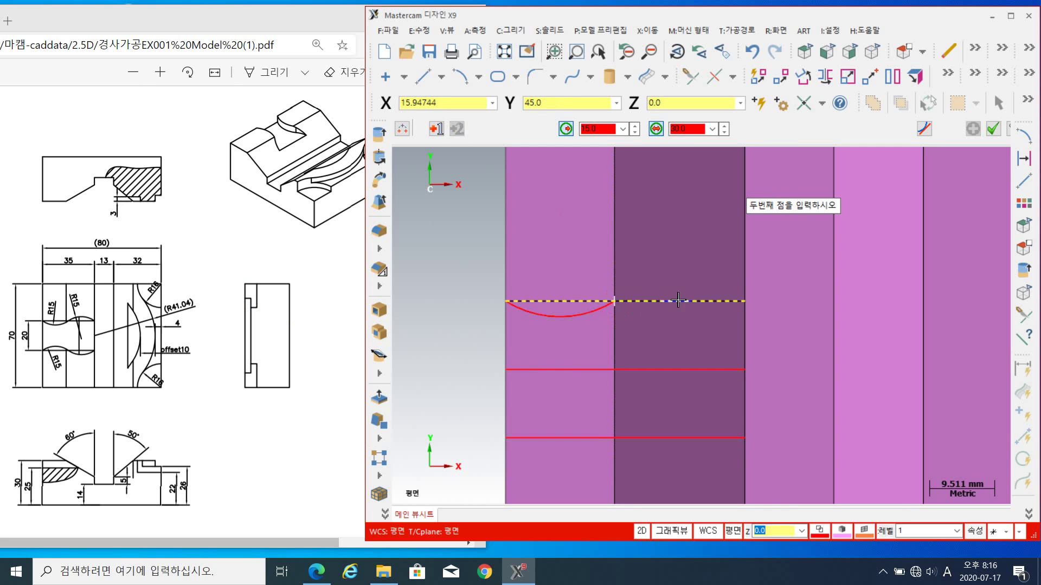
left_click(745, 302)
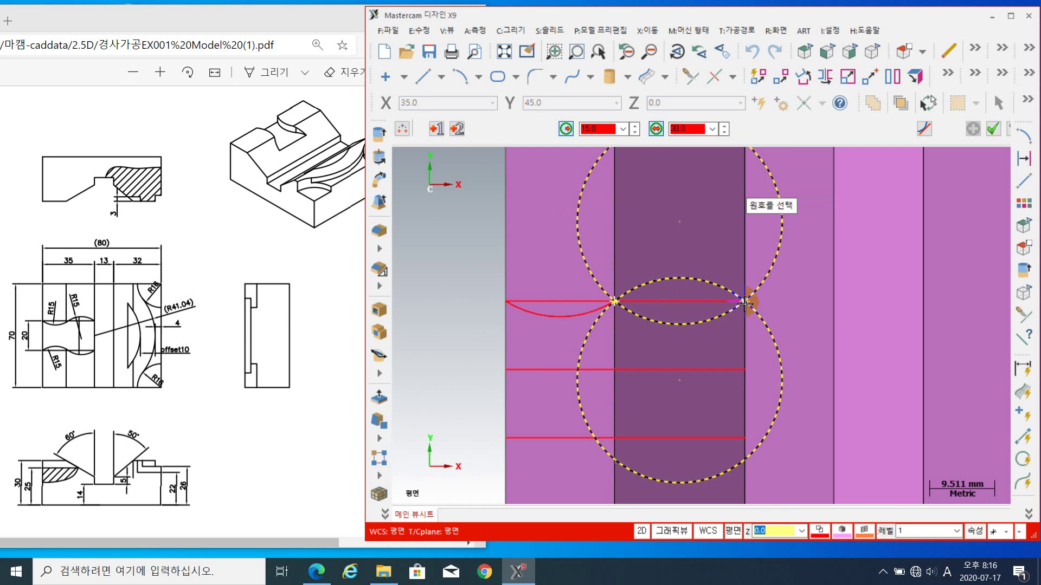
left_click(672, 276)
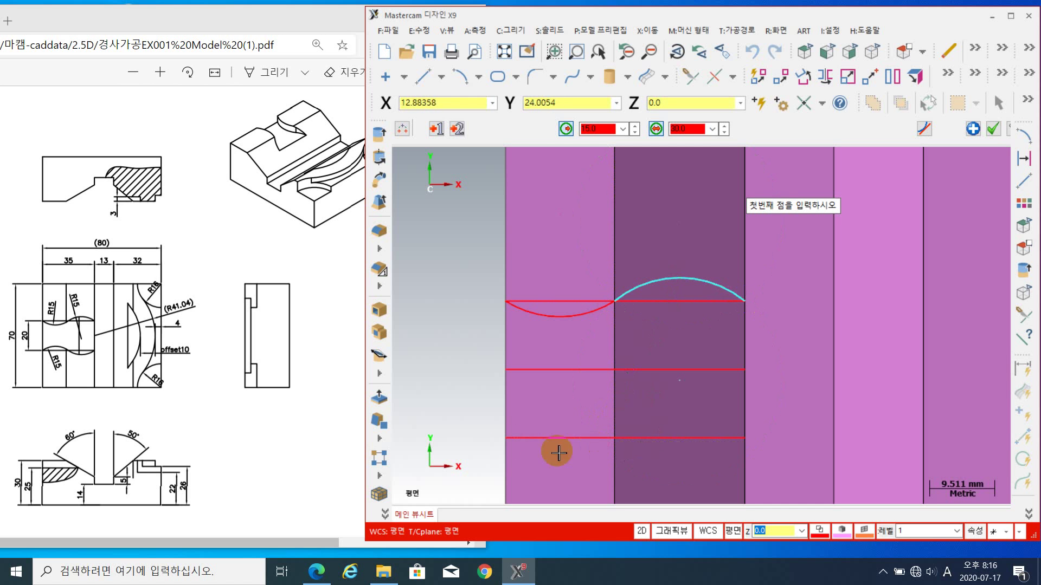
- Draw two 15 mm radius arcs along the lower offset line, the left one bowing toward the centre line and the right one outward
middle_click_drag(616, 440, 612, 386)
left_click(501, 383)
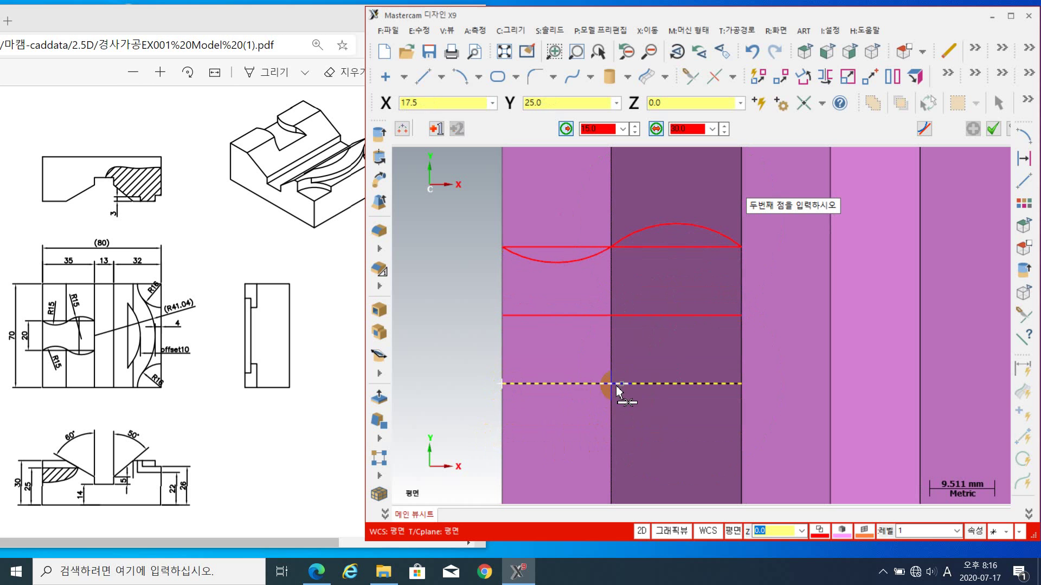
left_click(611, 384)
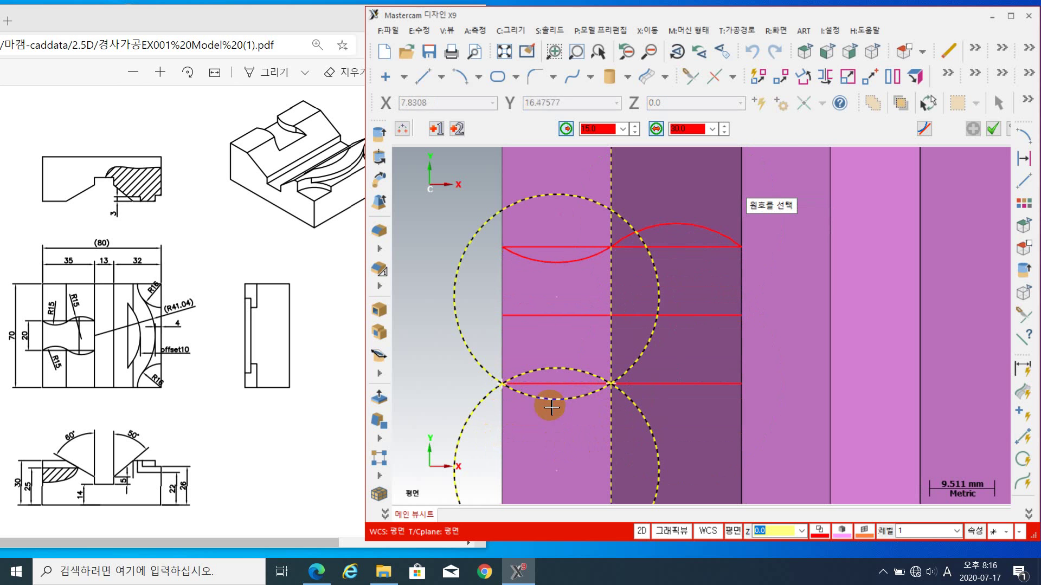
left_click(558, 373)
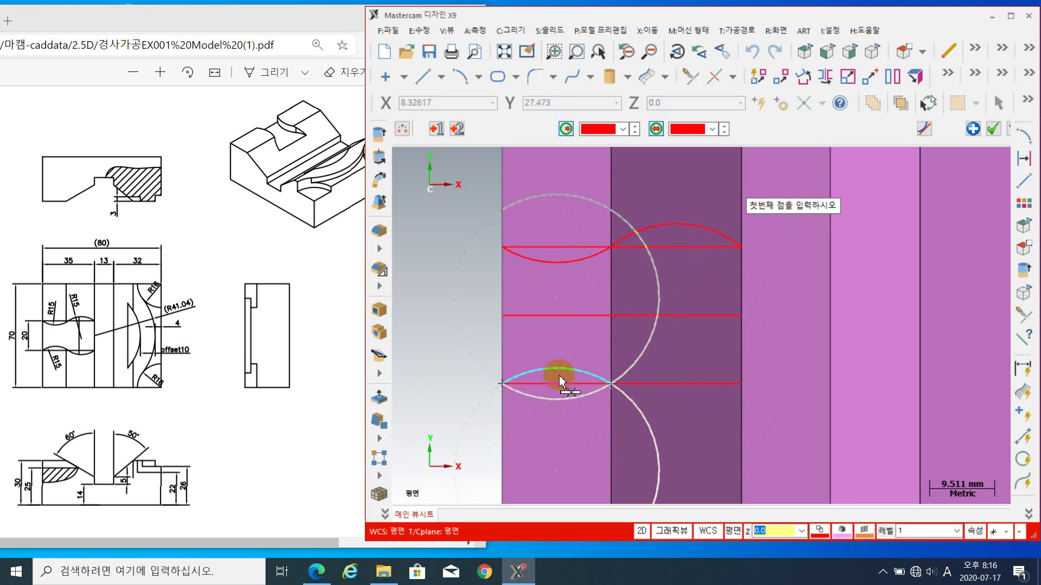
left_click(611, 385)
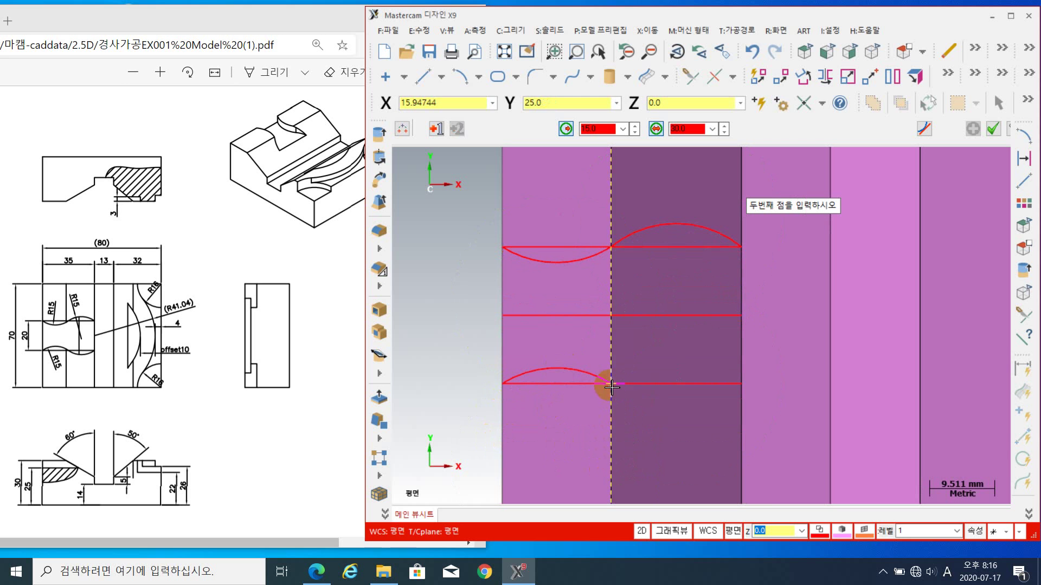
left_click(742, 384)
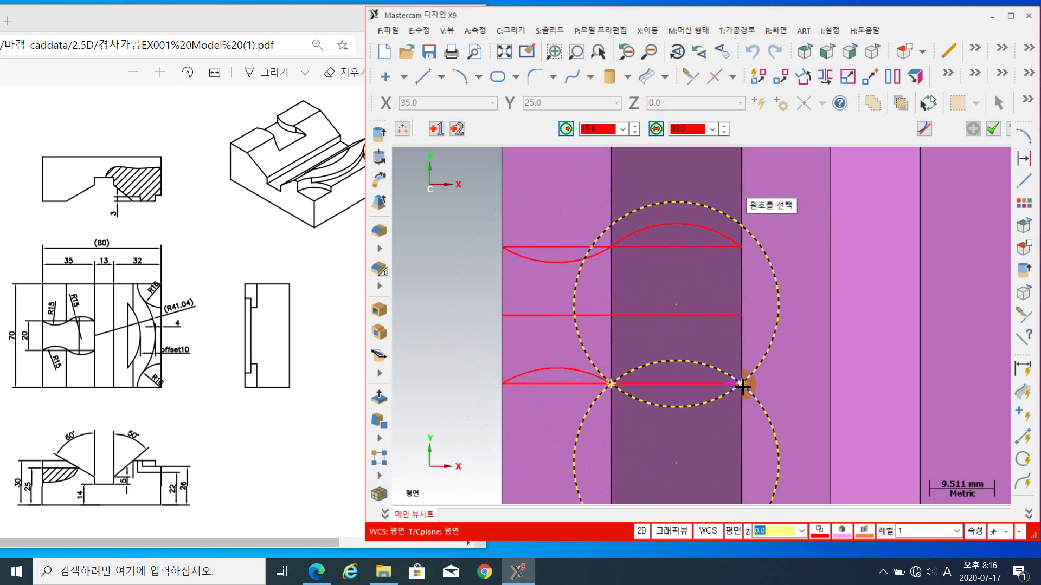
left_click(684, 416)
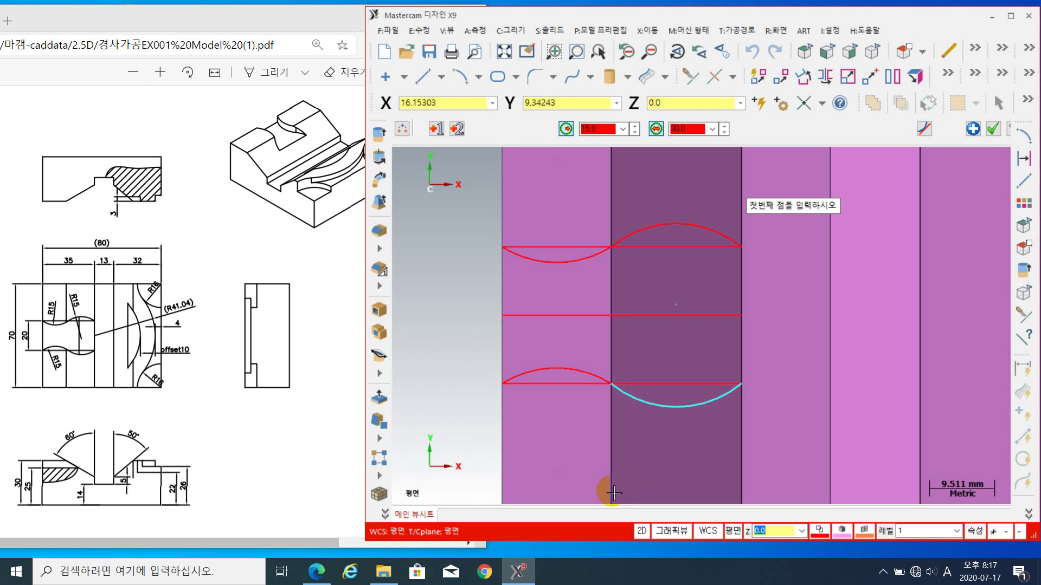
left_click(996, 130)
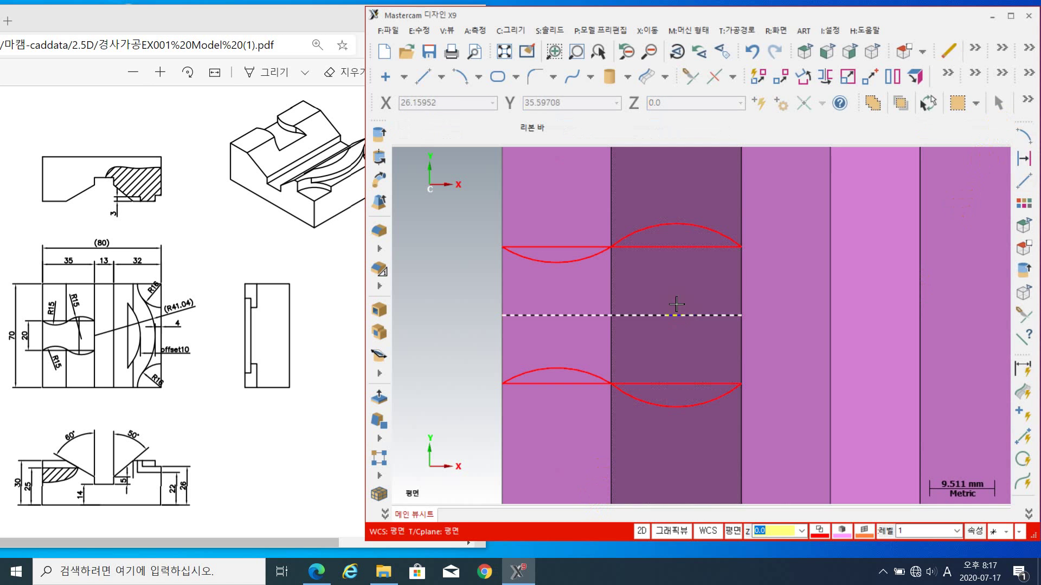
- Delete the horizontal centre line and its two offset copies
left_click(675, 256)
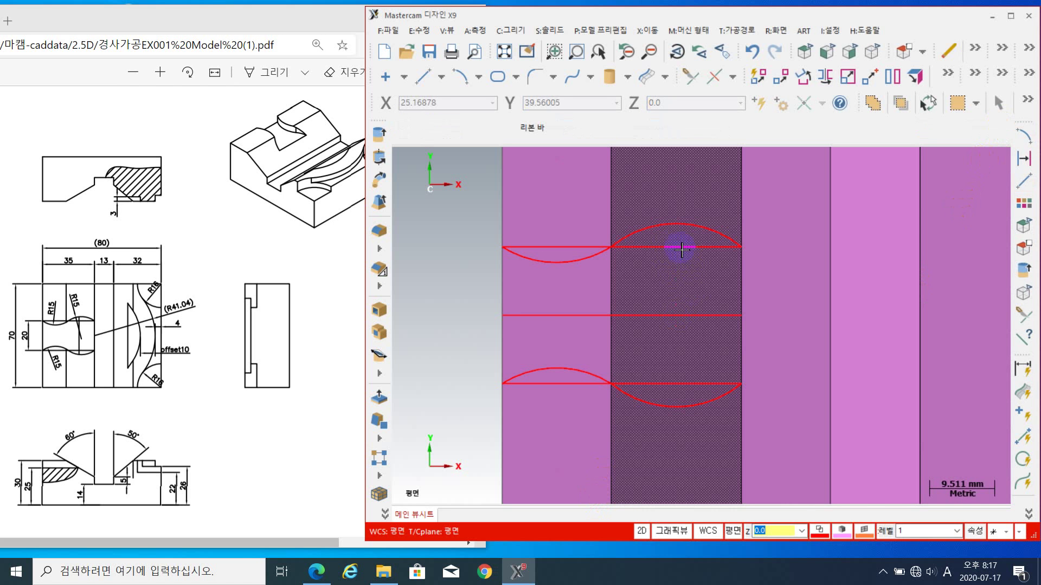
left_click(658, 386)
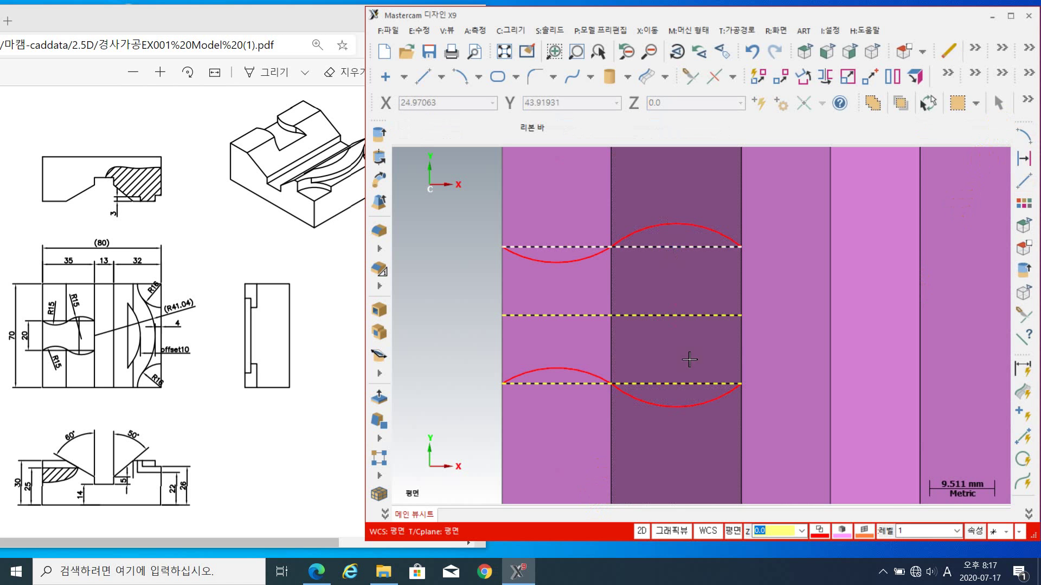
left_click(950, 53)
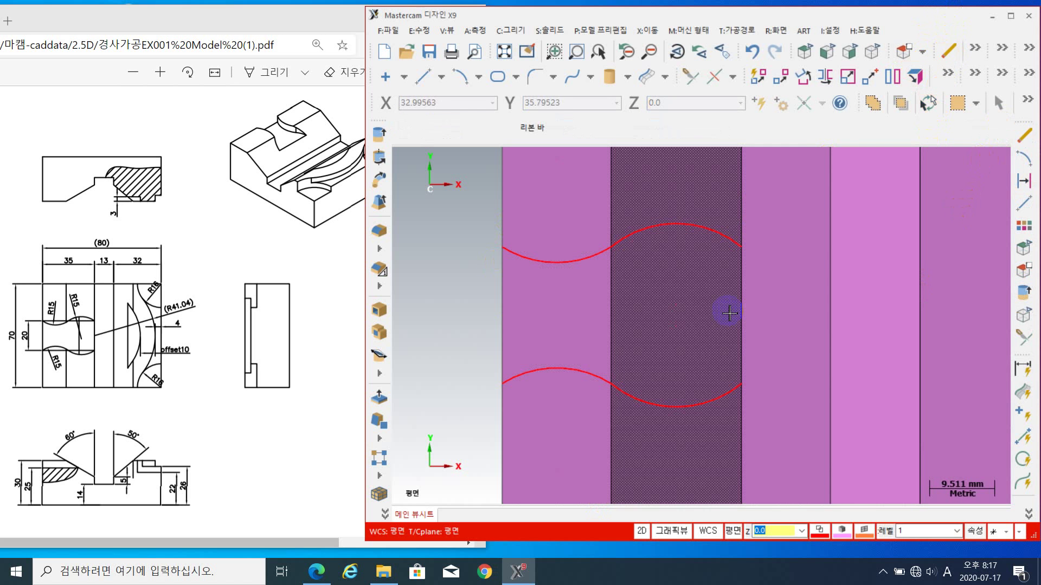
- Close the pocket outline with a 20 mm vertical line between the arc endpoints at each end
left_click(423, 77)
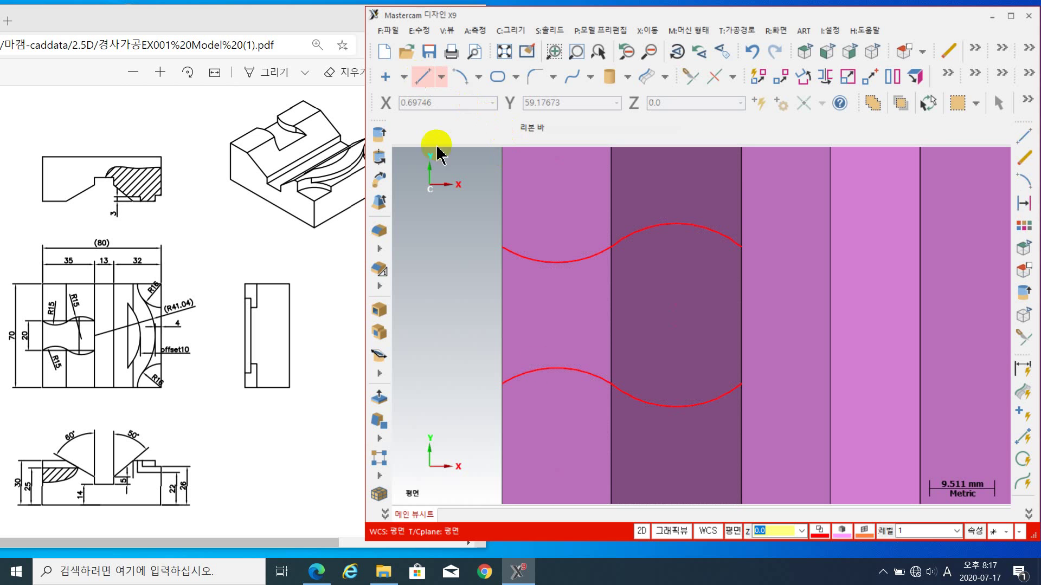
left_click(499, 247)
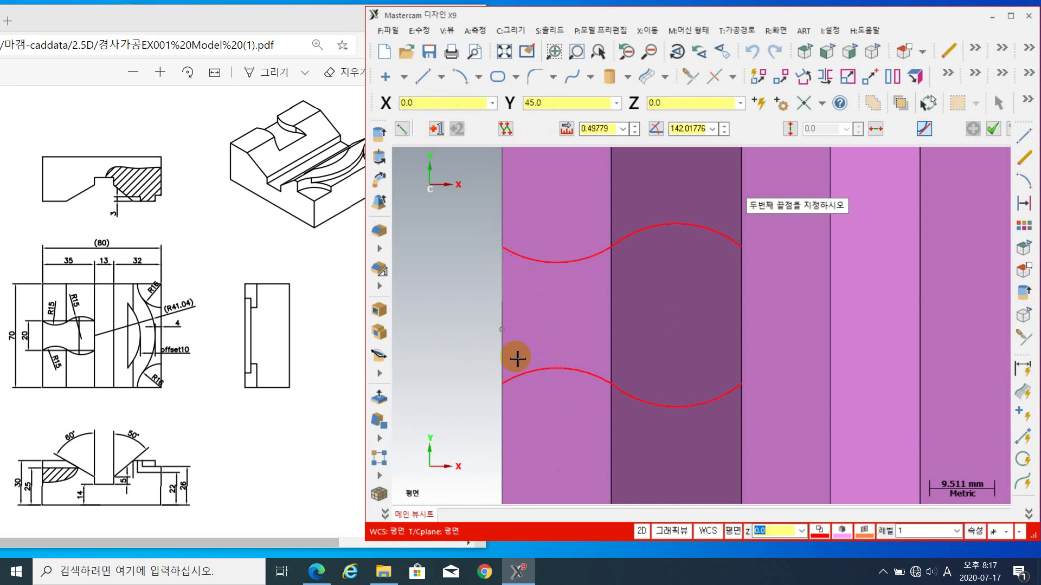
left_click(501, 384)
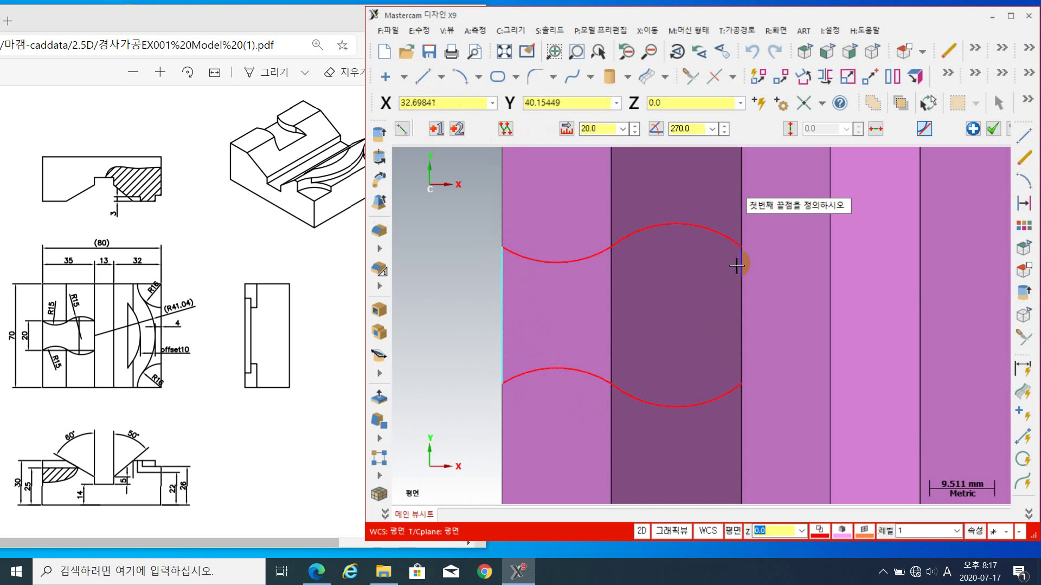
left_click(742, 246)
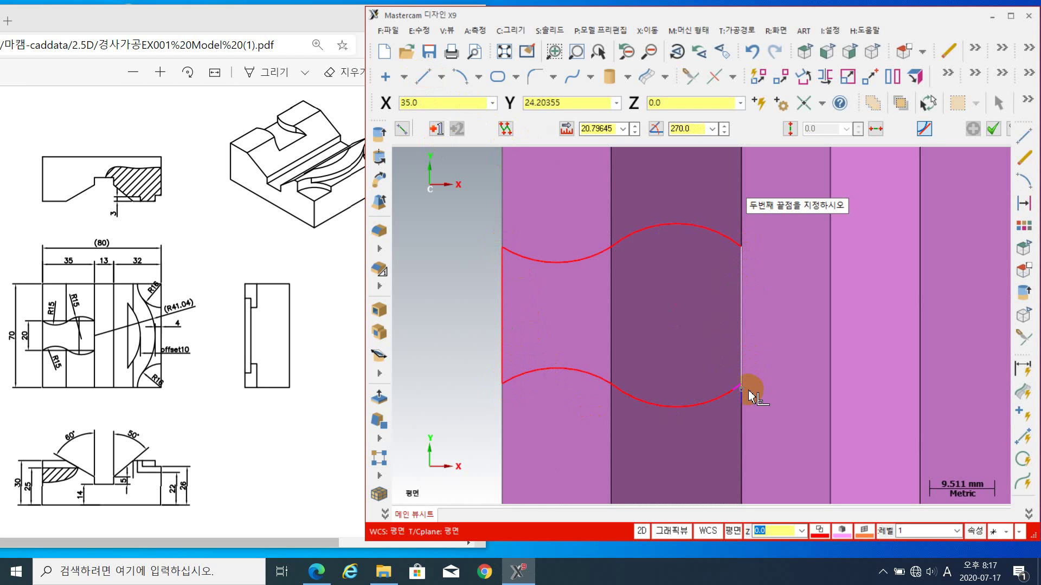
left_click(741, 385)
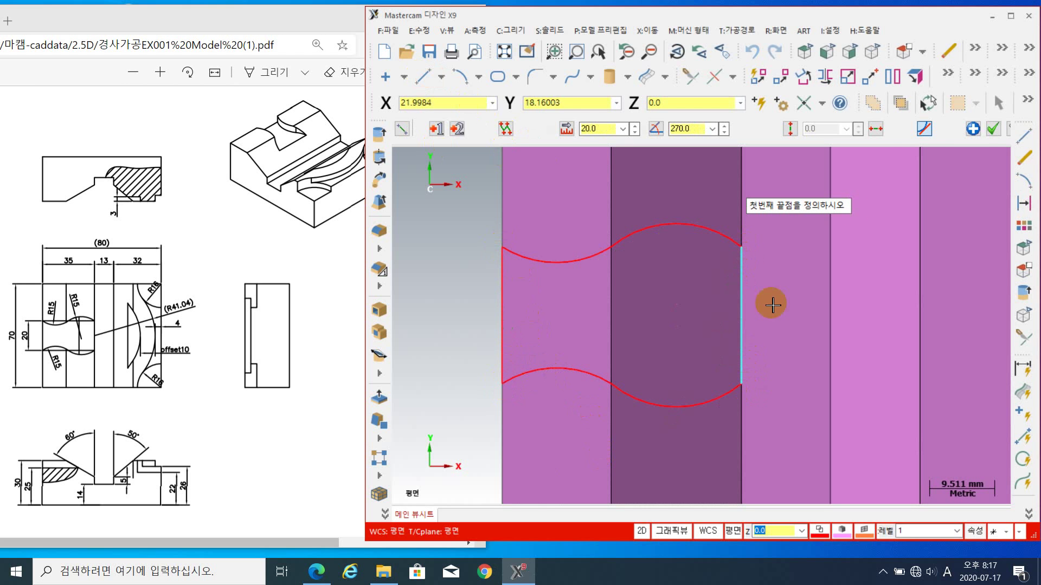
left_click(993, 128)
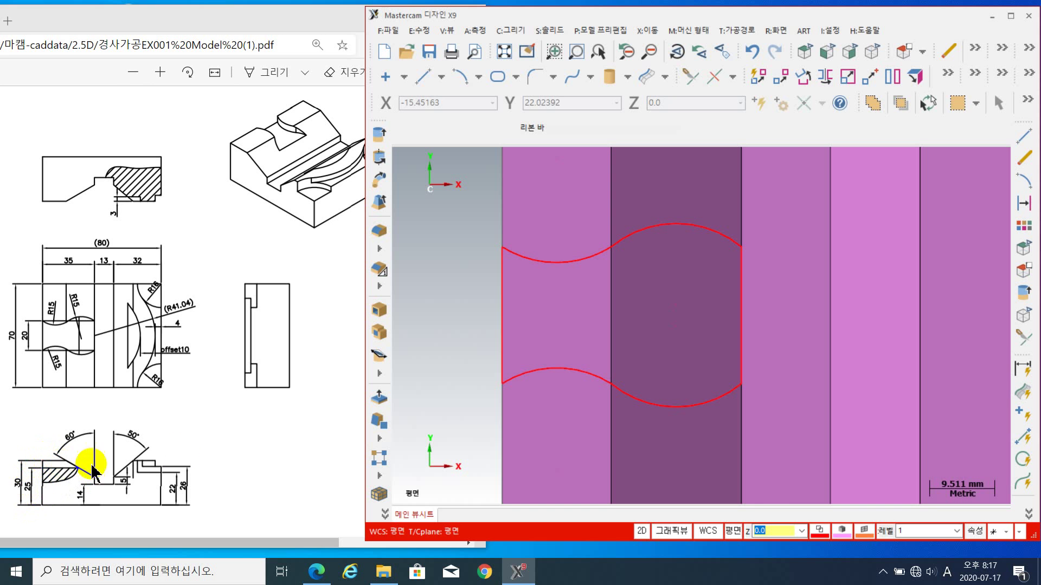
- Extrude the closed R15 pocket outline downward as a cut into the solid body with a distance of 5 mm
left_click(527, 434)
scroll(526, 432, "down", 2)
left_click(503, 327)
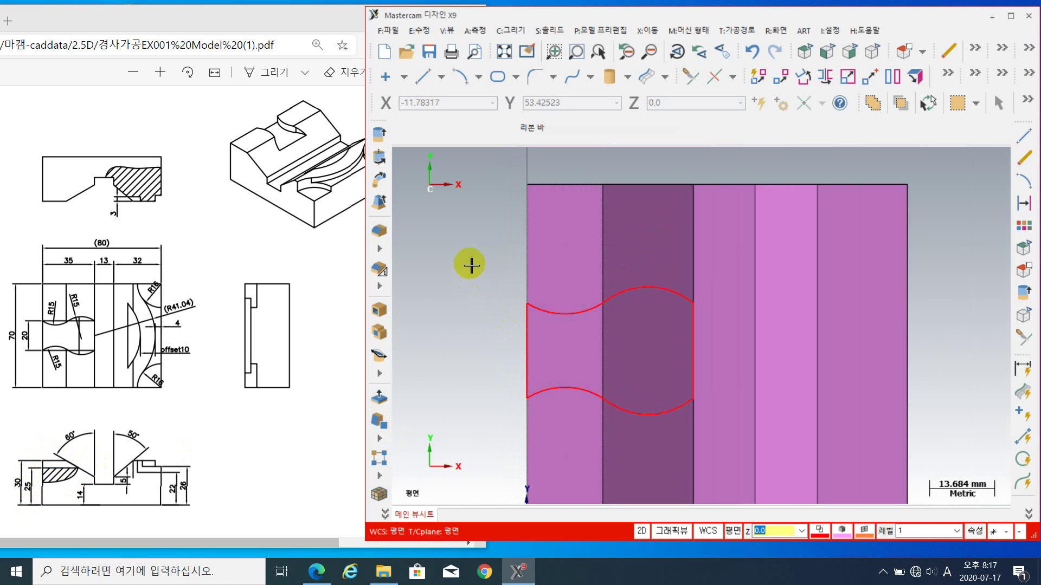
right_click(470, 263)
left_click(528, 402)
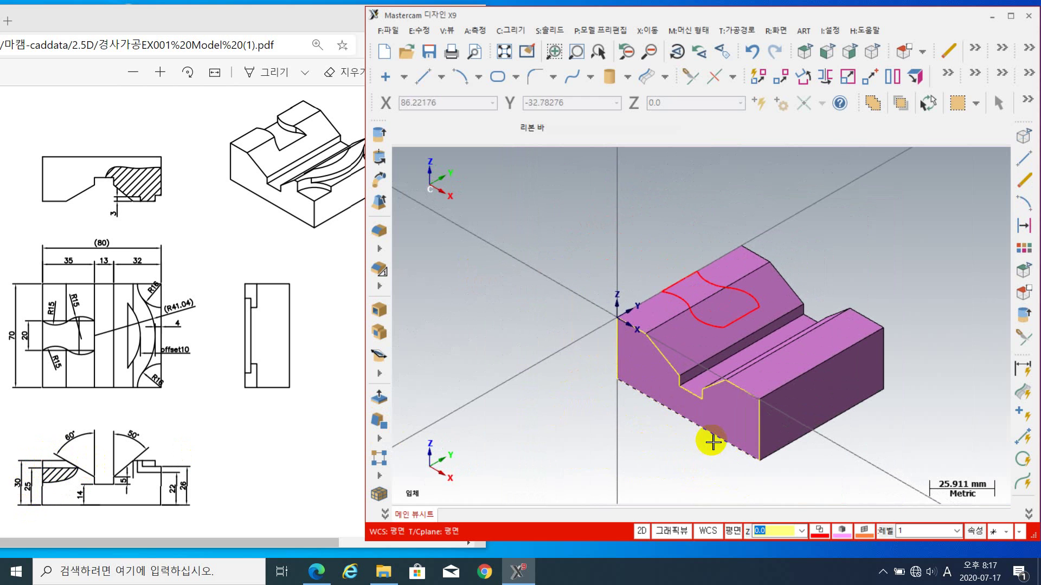
left_click(381, 136)
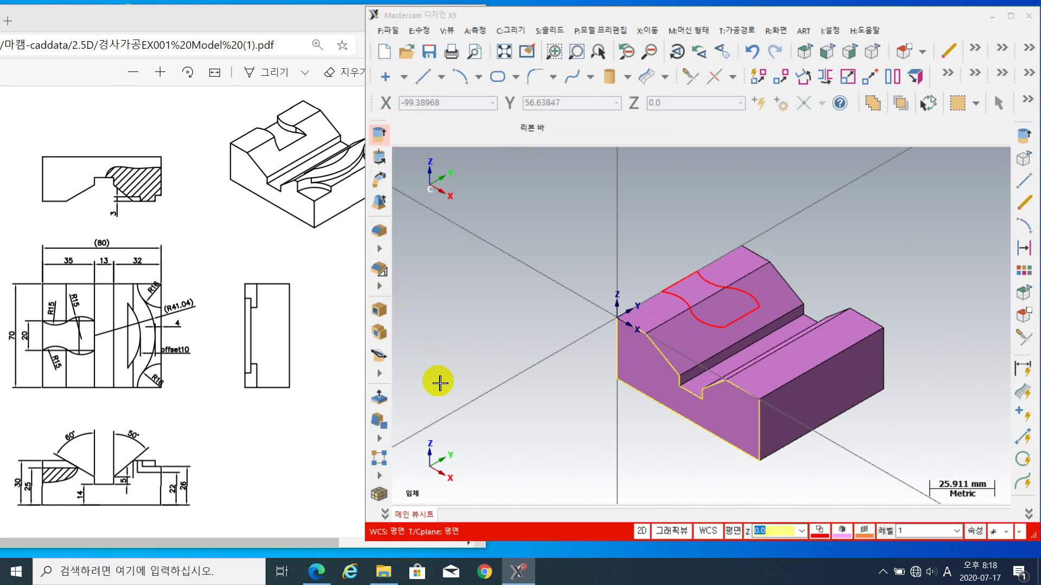
left_click(721, 337)
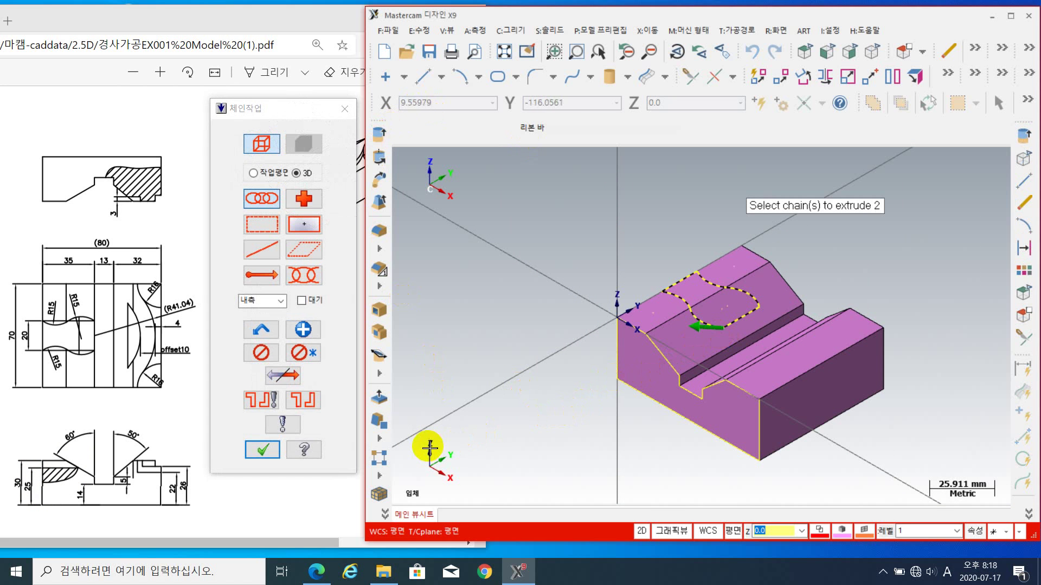
left_click(270, 454)
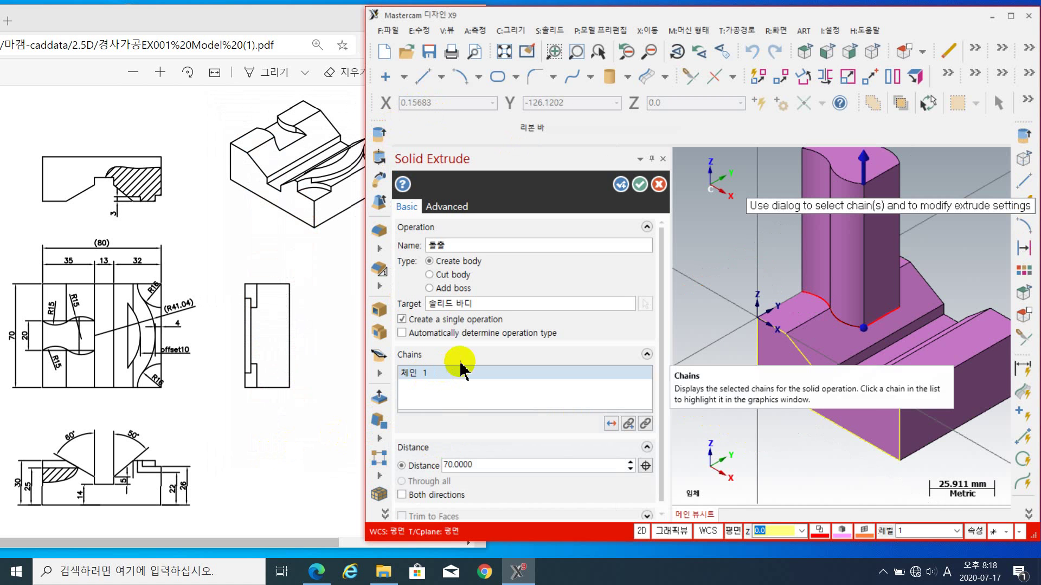
left_click(611, 424)
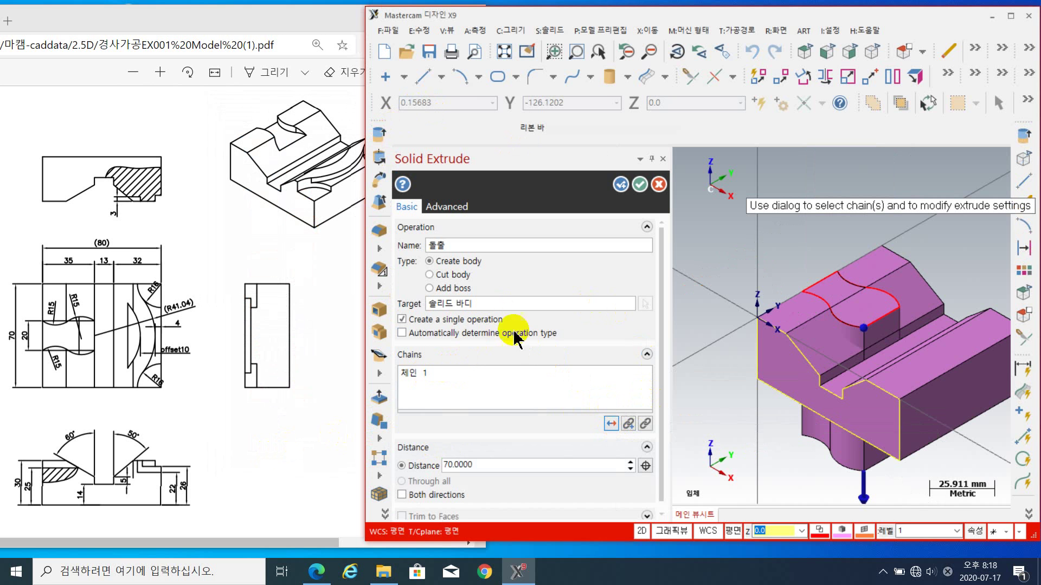
left_click(429, 275)
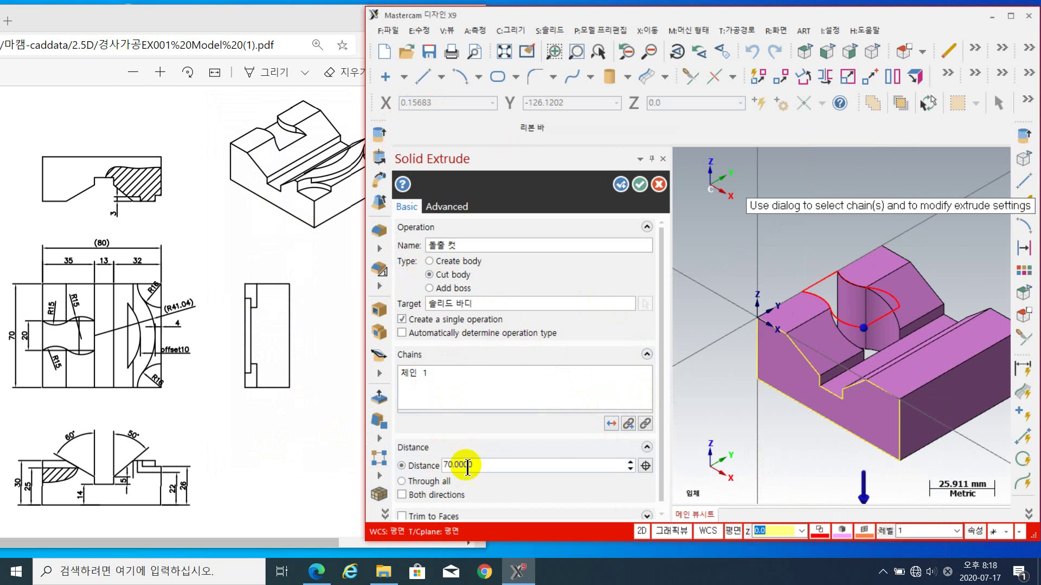
left_click(487, 468)
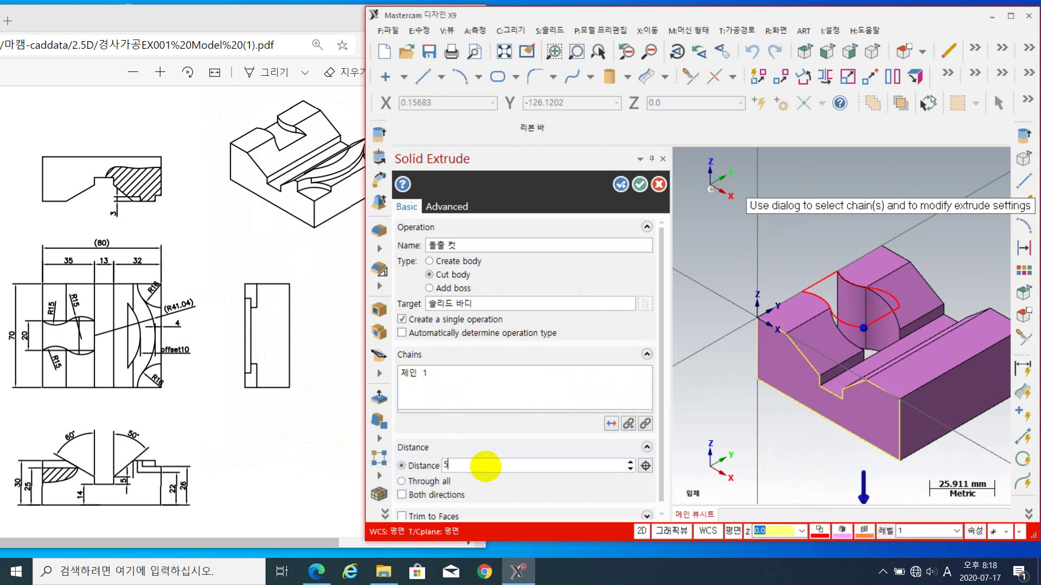
key("Return")
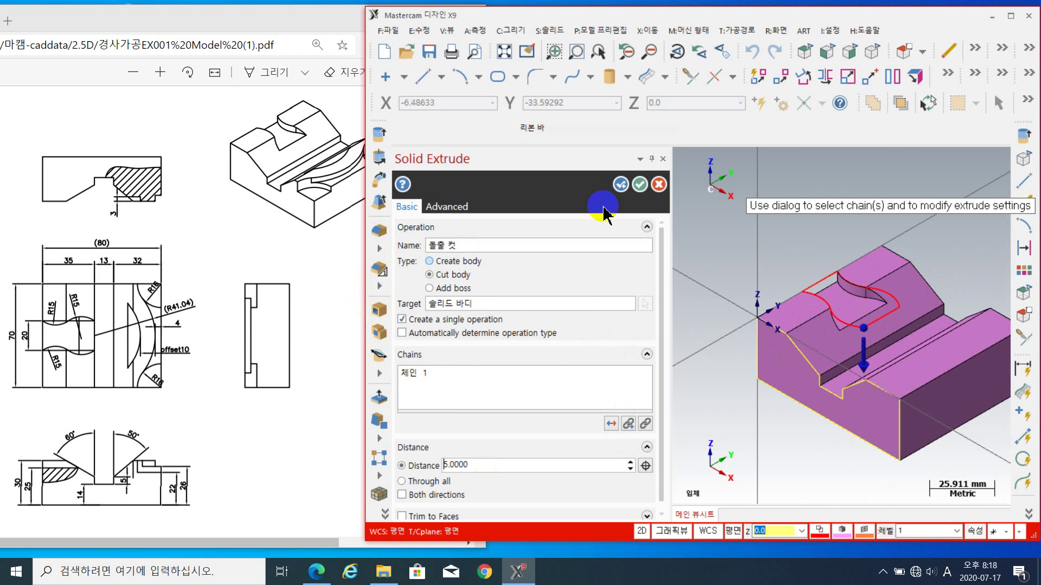
left_click(640, 184)
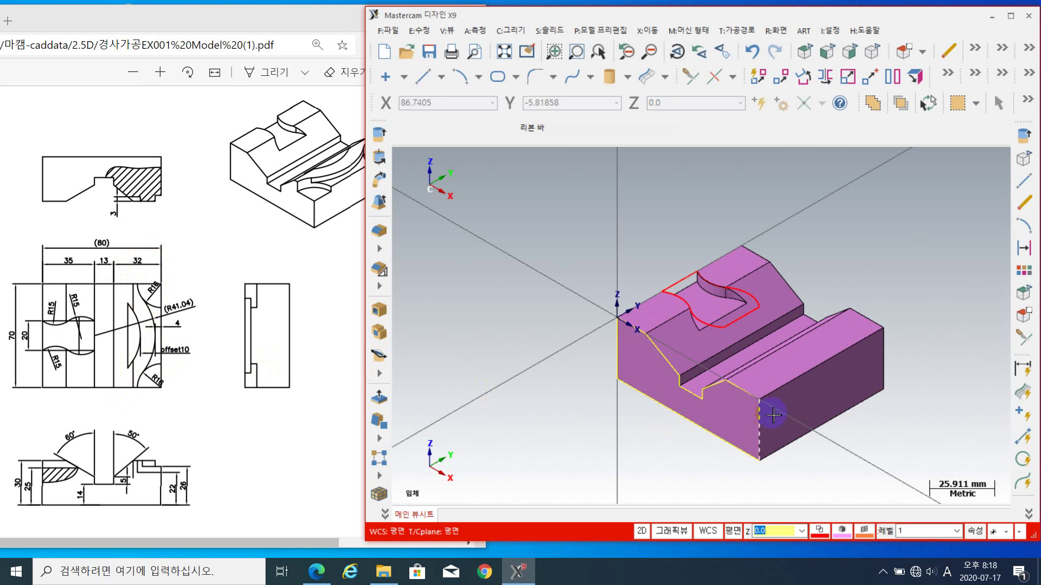
- Draw a 16 mm radius quarter arc centred on the part's upper right corner in top view, from 180° to 270°
scroll(774, 416, "up", 2)
scroll(779, 395, "up", 2)
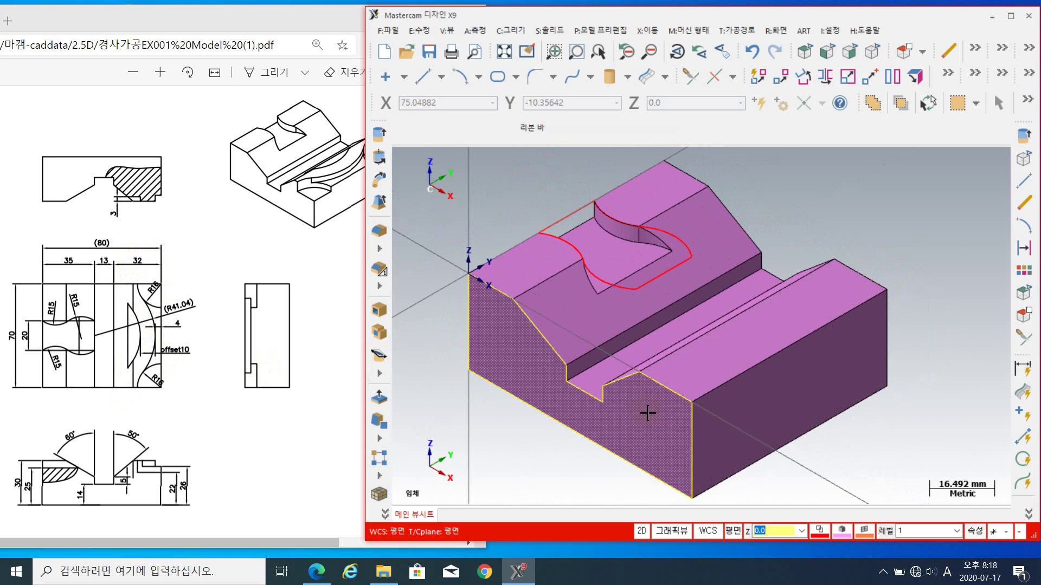
scroll(848, 181, "down", 2)
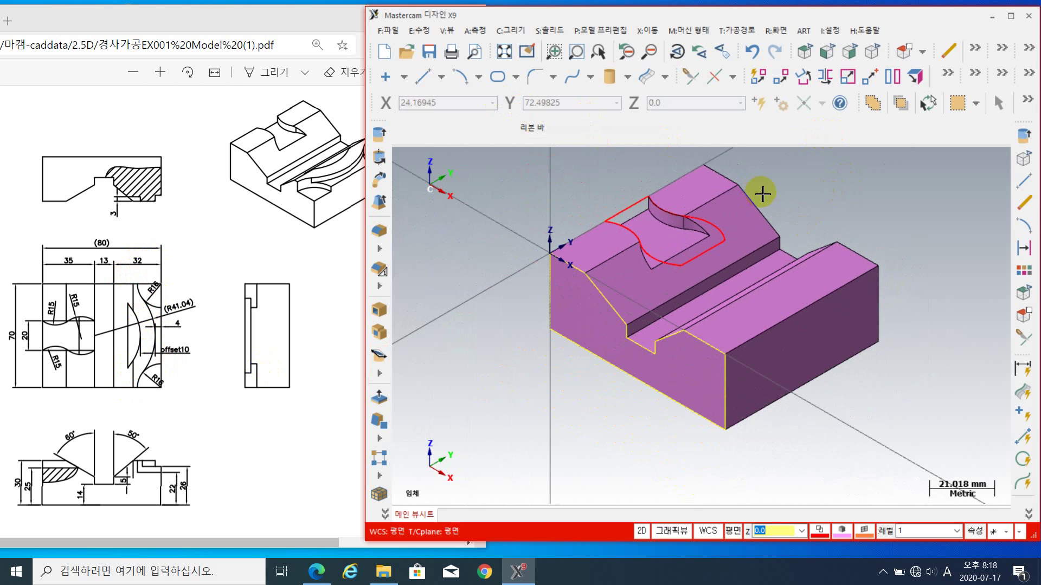
left_click(681, 248)
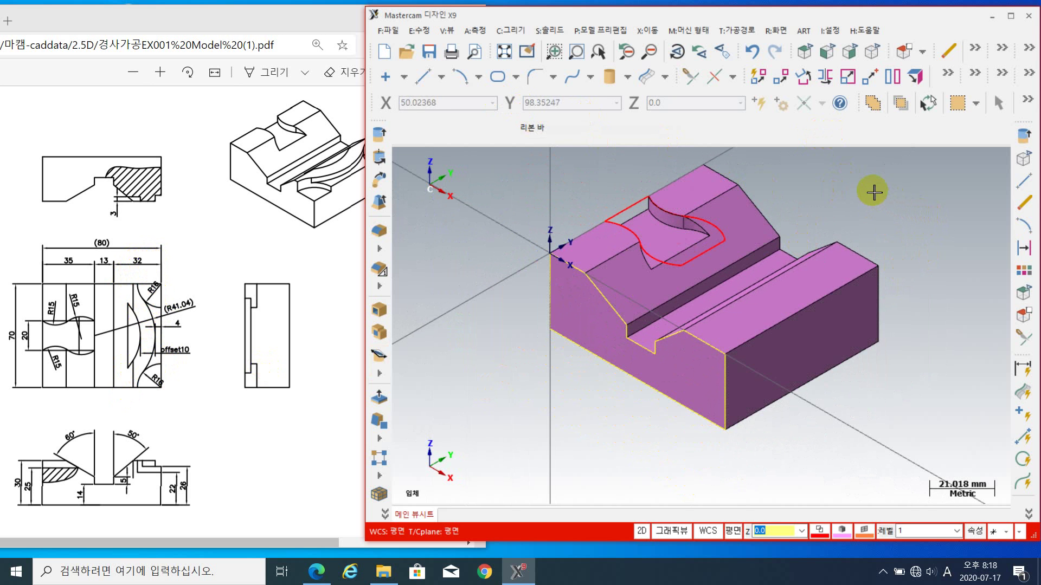
left_click(806, 52)
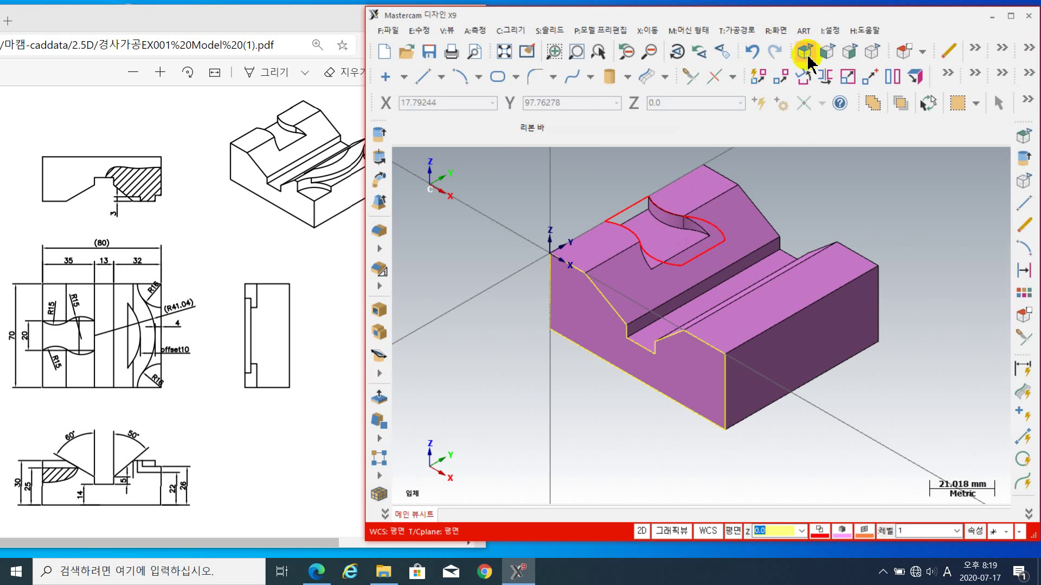
left_click(806, 52)
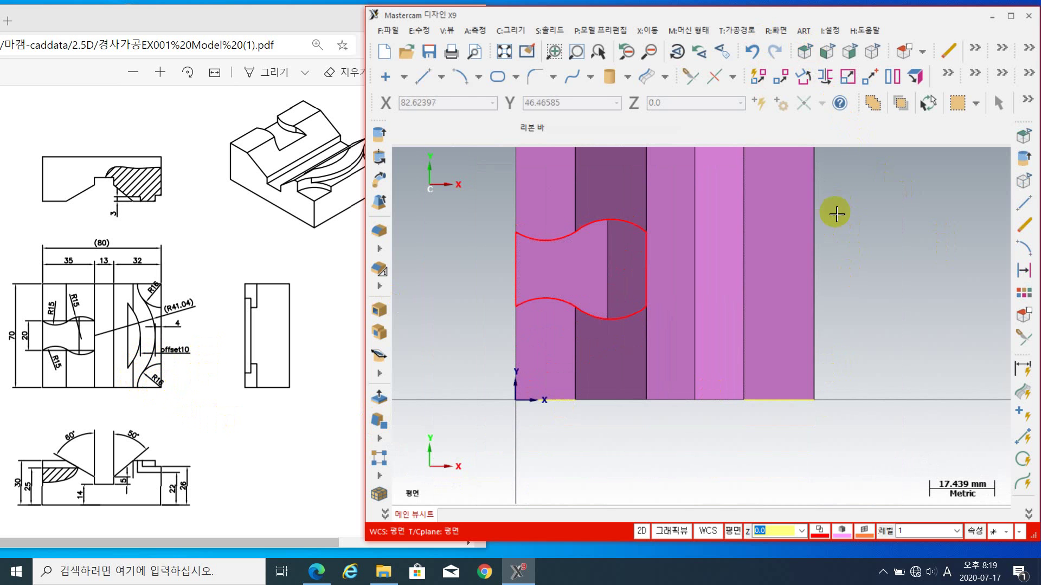
left_click(479, 79)
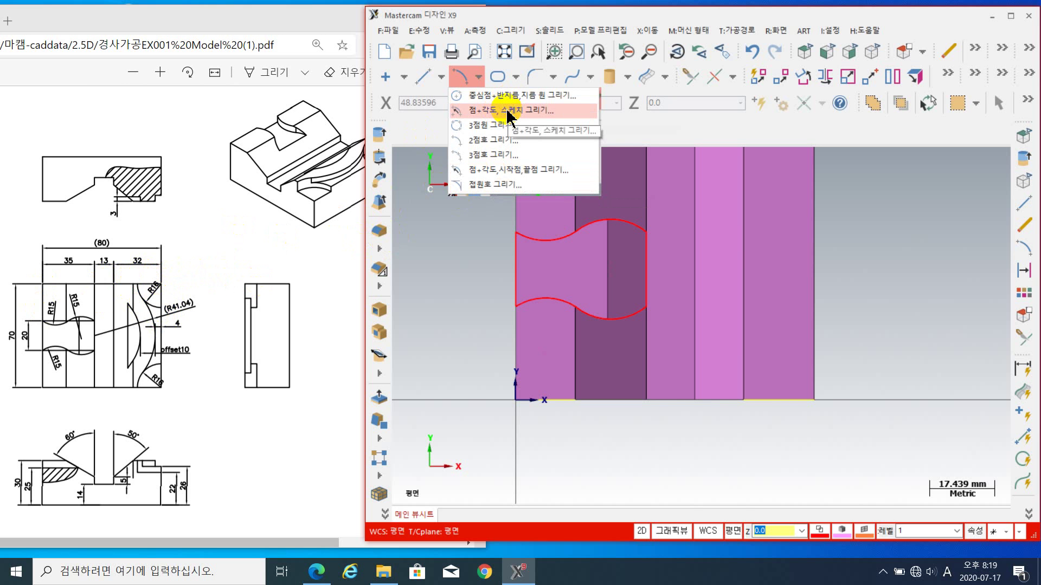
left_click(509, 111)
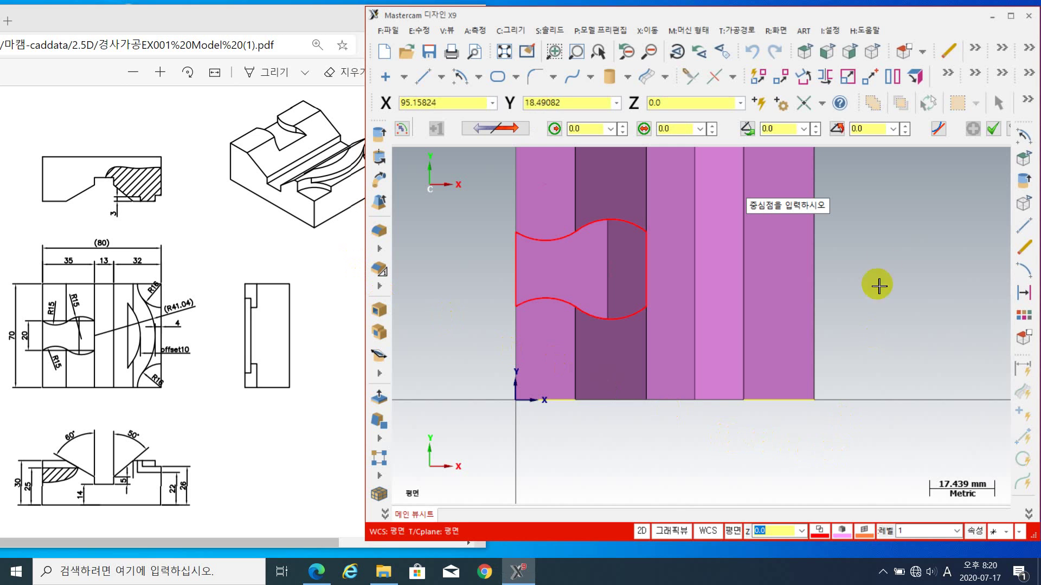
middle_click_drag(880, 261, 794, 313)
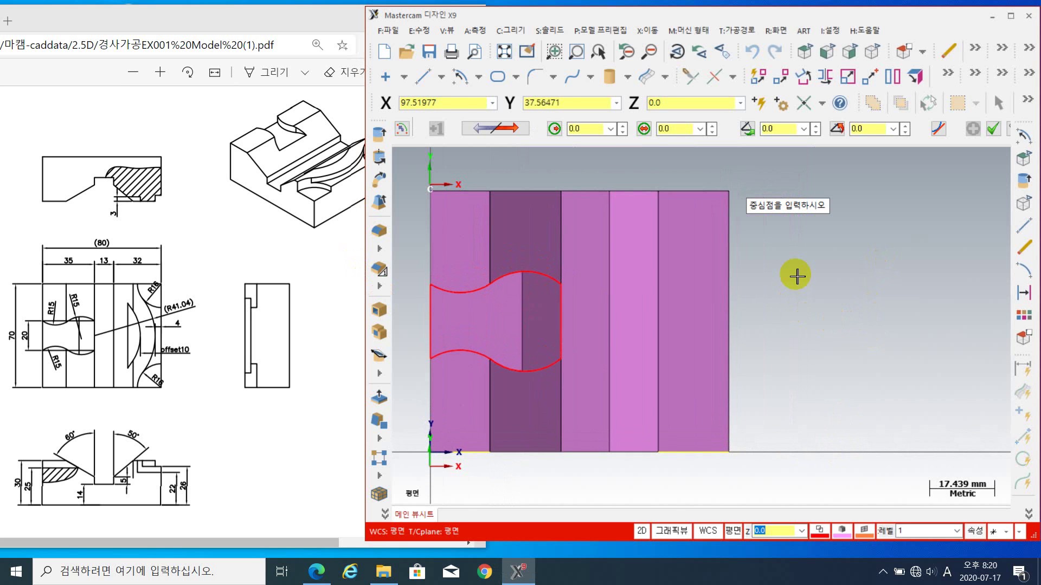
left_click(729, 196)
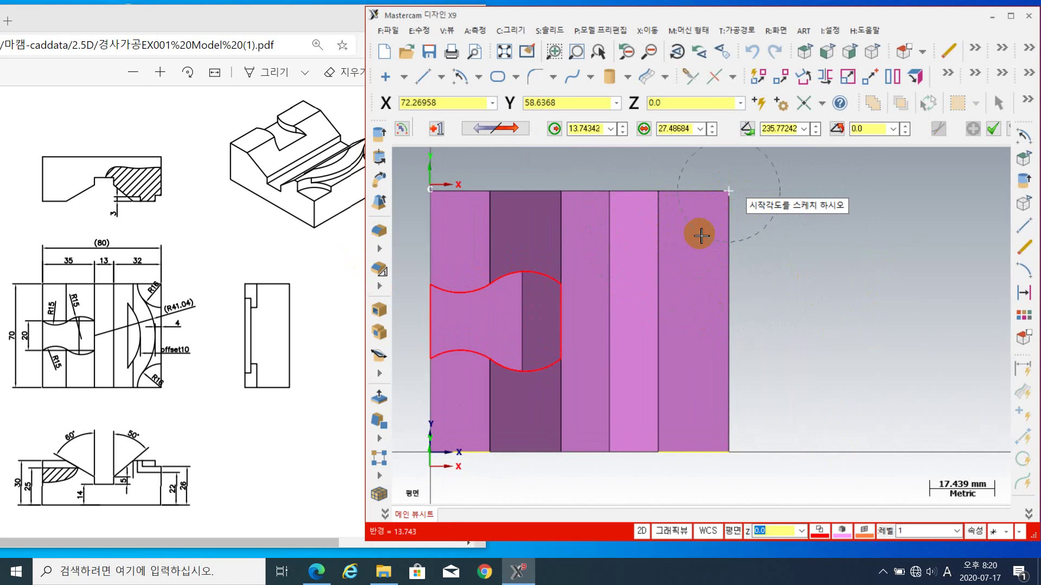
left_click(660, 193)
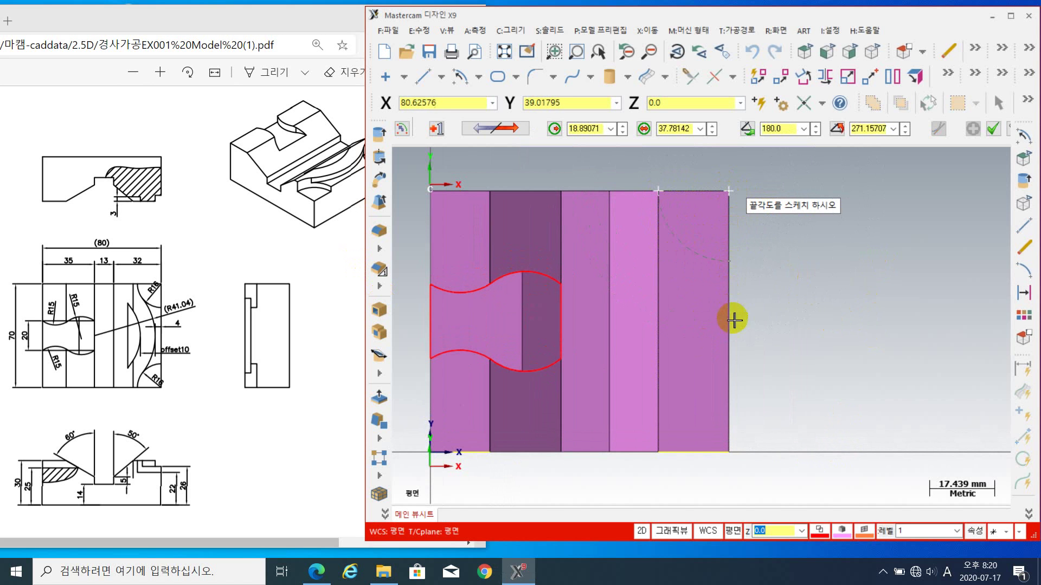
mouse_move(731, 345)
middle_mouse_down()
mouse_move(713, 285)
mouse_move(718, 335)
middle_mouse_up()
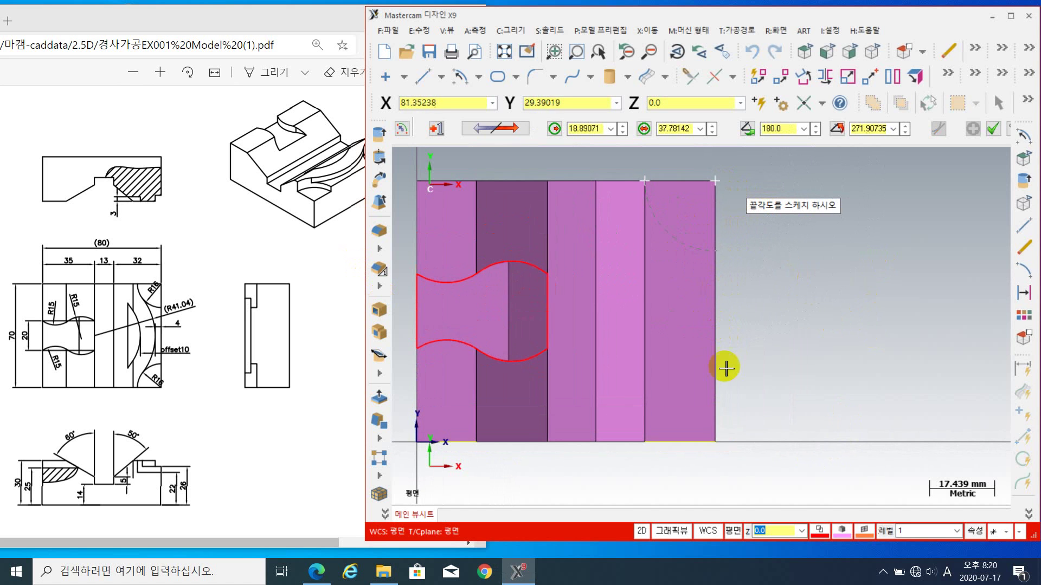
left_click(715, 442)
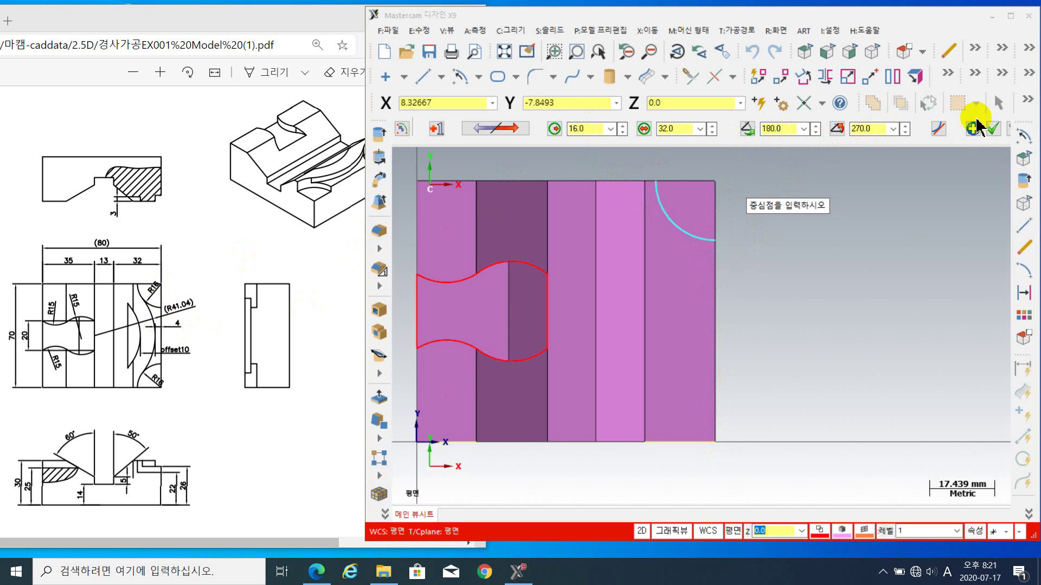
left_click(992, 128)
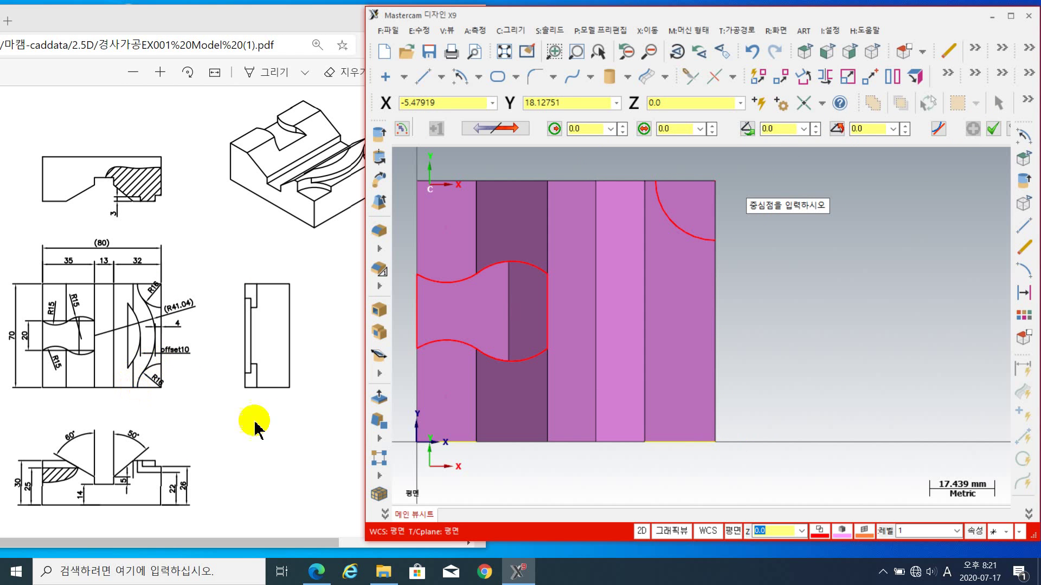
- Sketch an arc of 54 mm radius centred on the part's lower right corner, with start angle 90° and end angle 180°
left_click(715, 443)
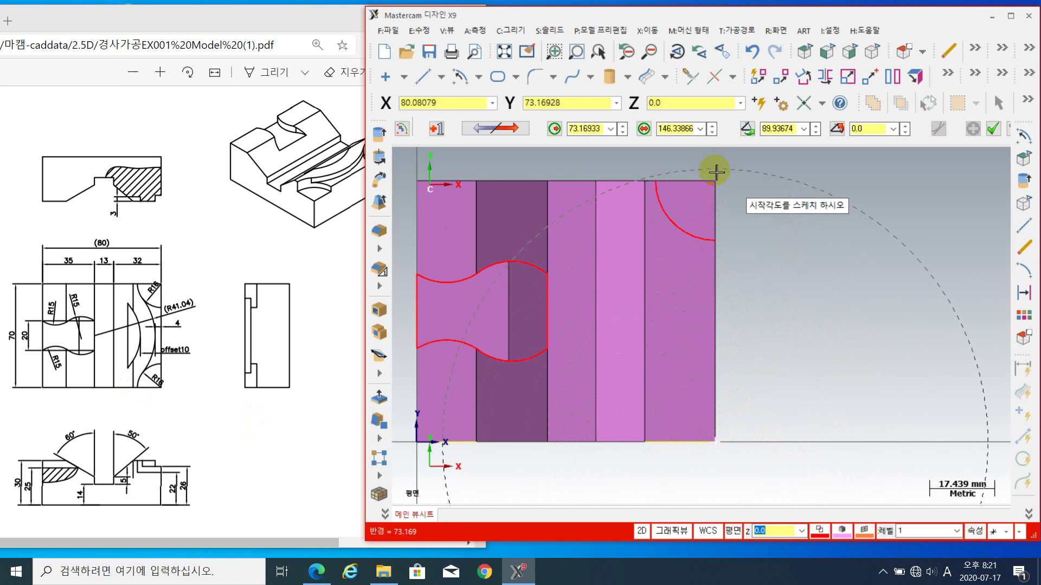
left_click(716, 244)
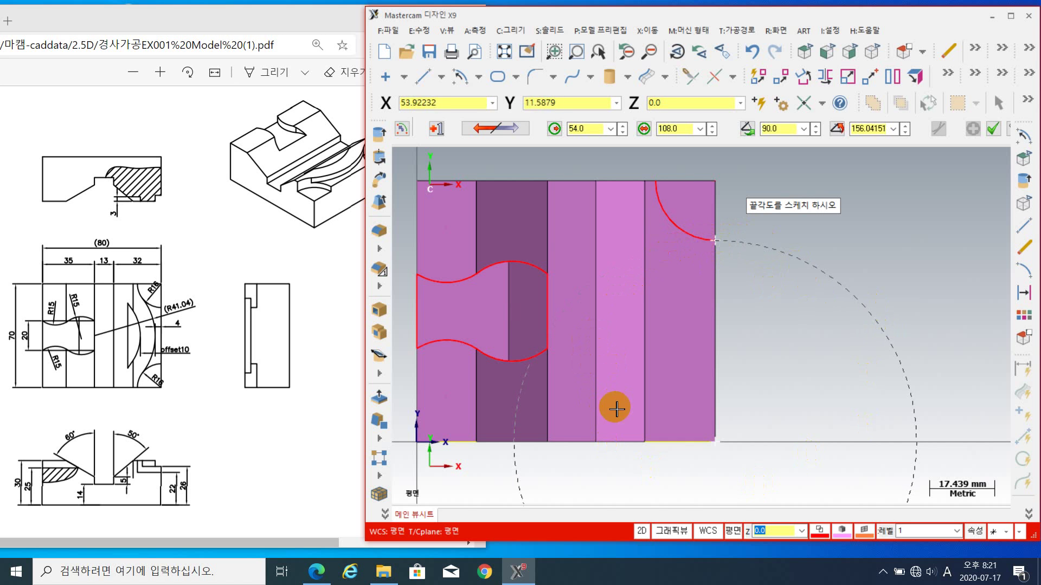
scroll(732, 422, "down", 2)
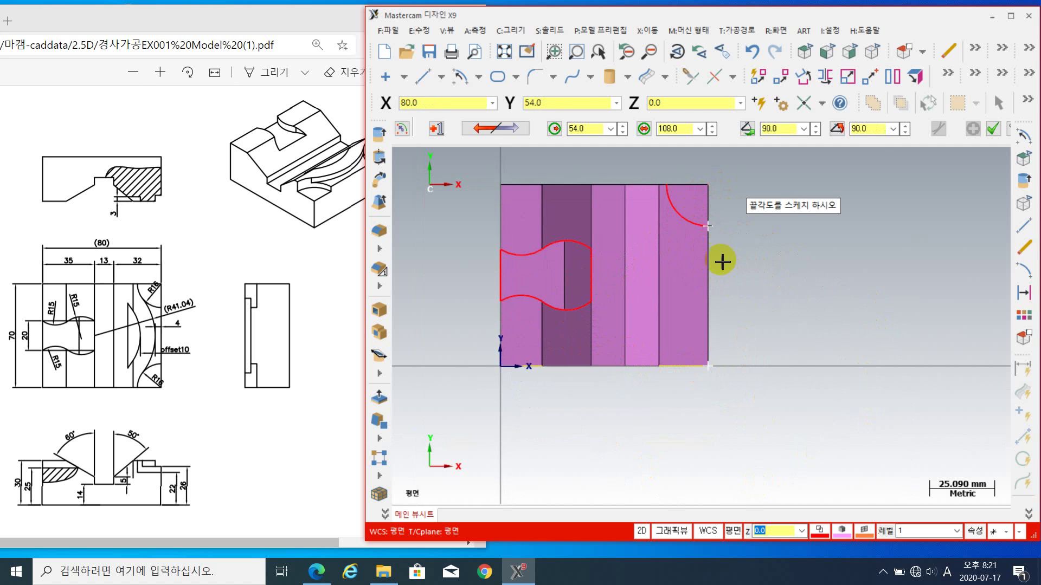
scroll(725, 279, "up", 1)
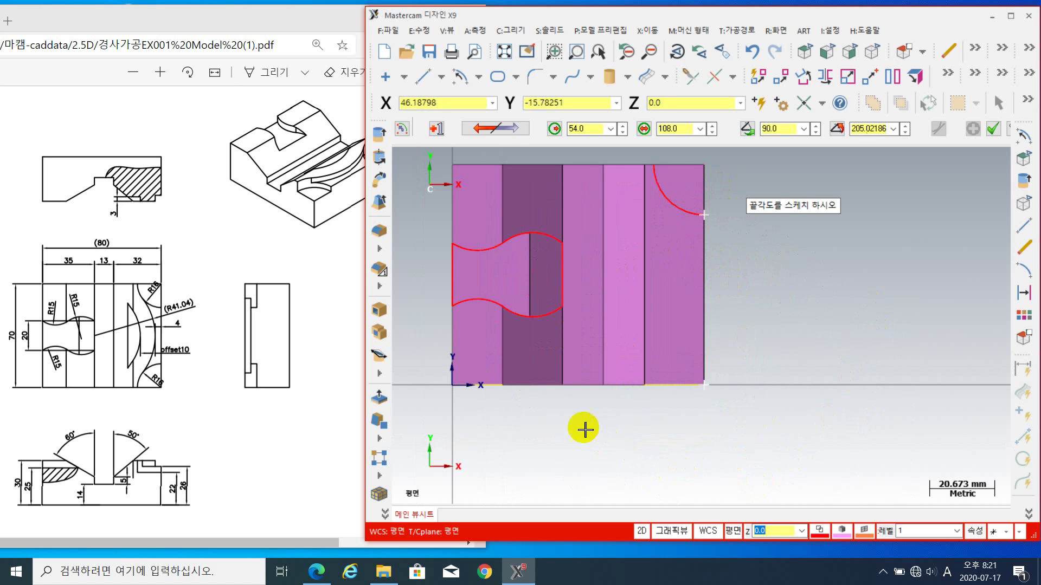
left_click(563, 388)
scroll(769, 440, "down", 2)
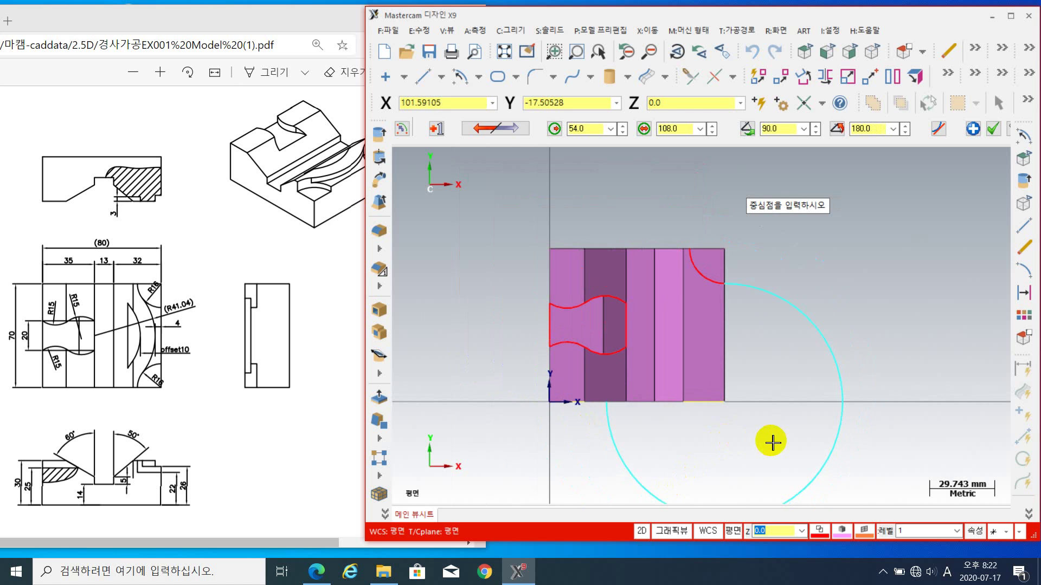
- Flip the lower right corner arc to its quarter inside the part and set its radius to 16 mm
left_click(497, 130)
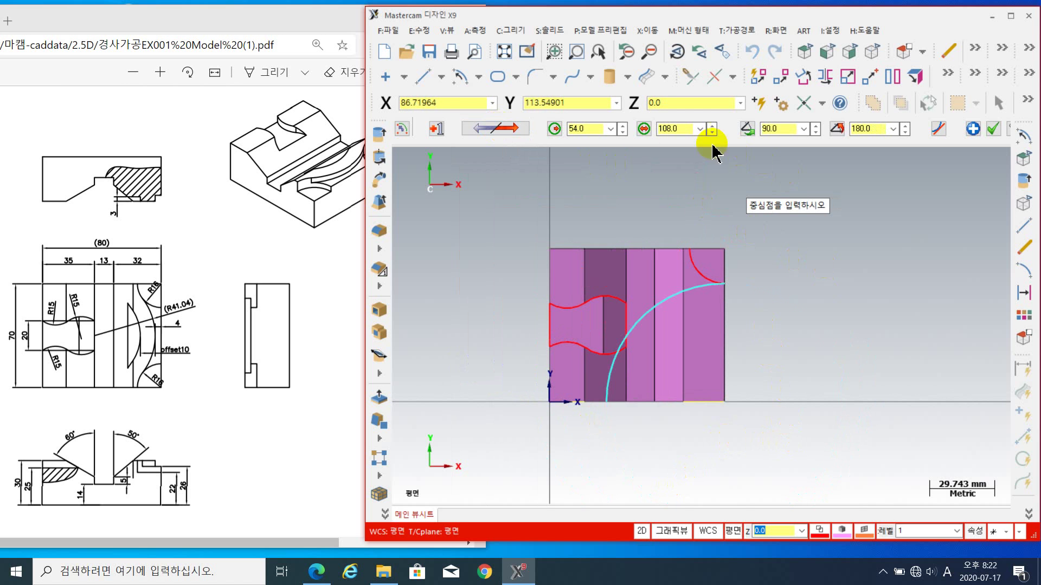
left_click(596, 130)
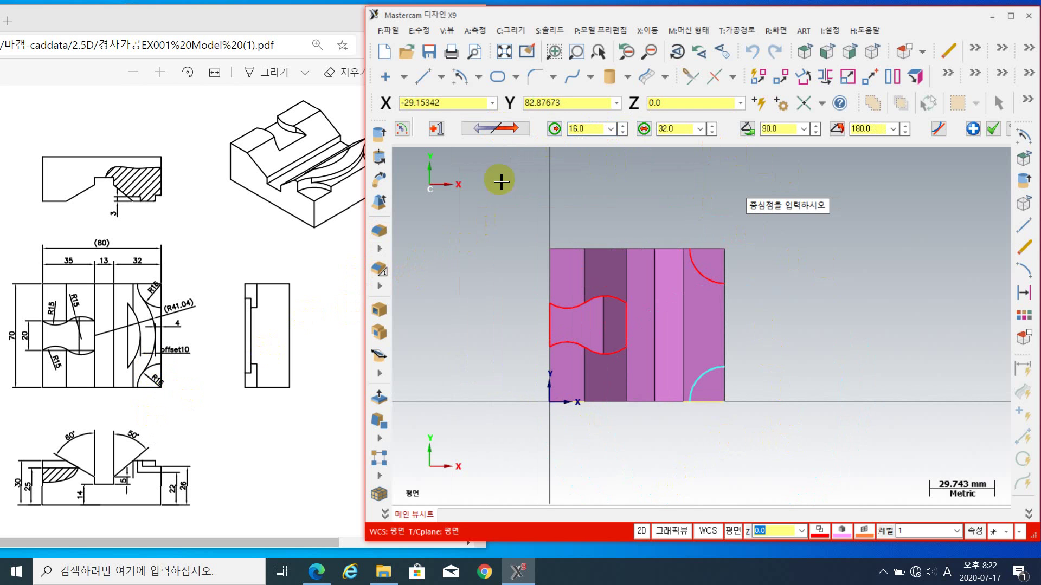
left_click(725, 391)
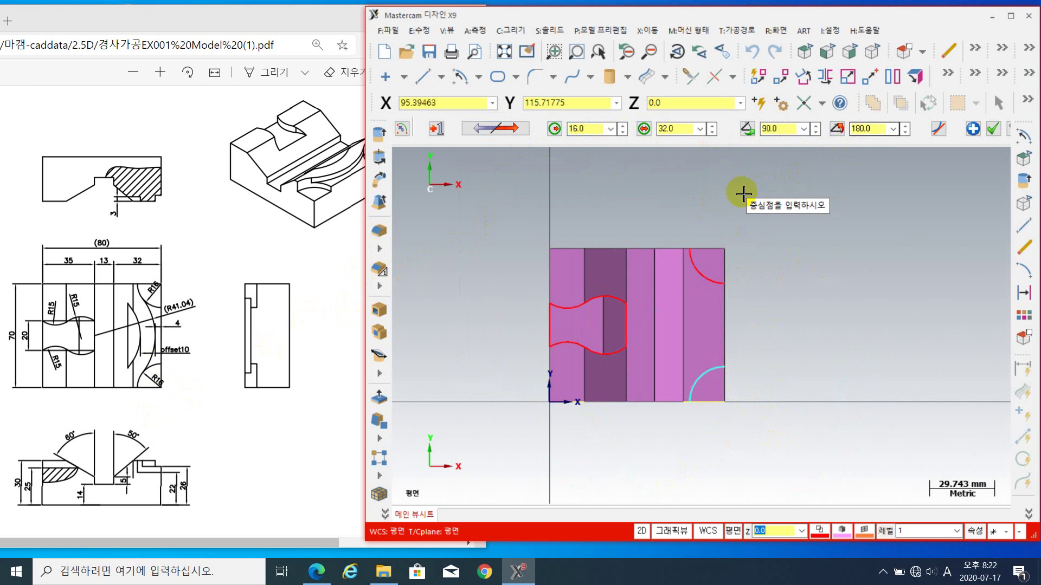
left_click(725, 402)
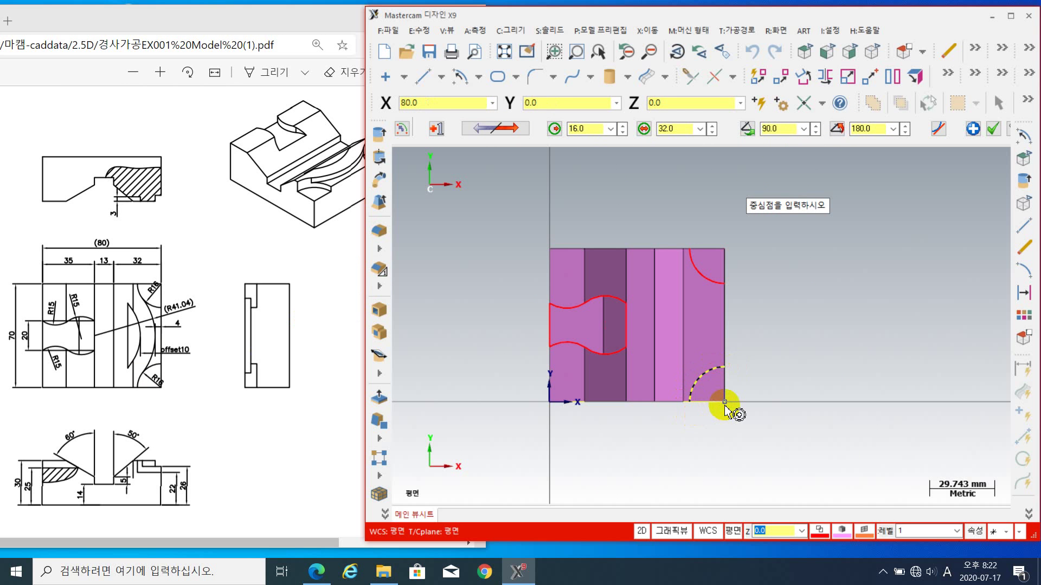
left_click(693, 407)
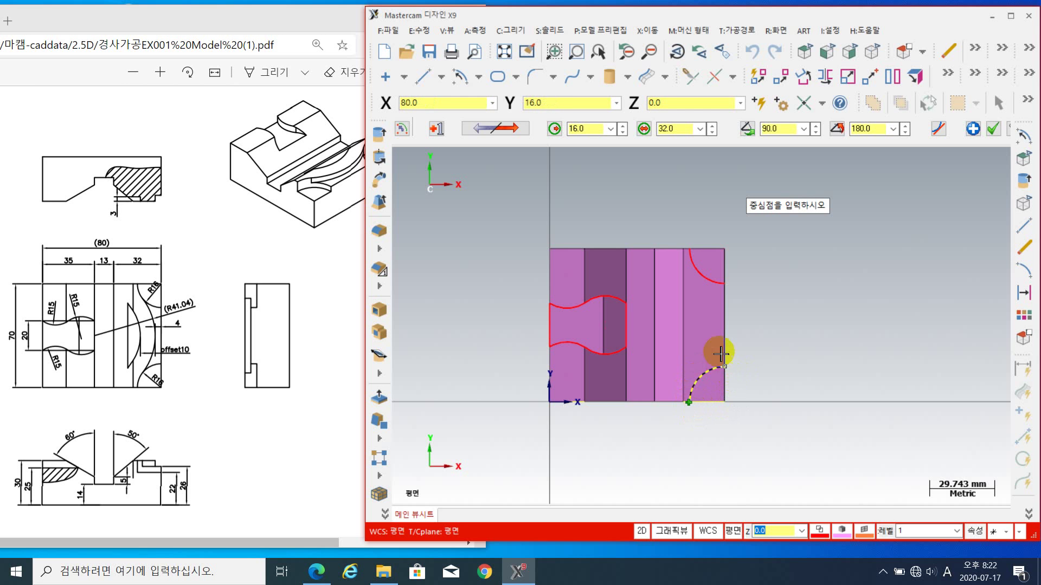
left_click(723, 367)
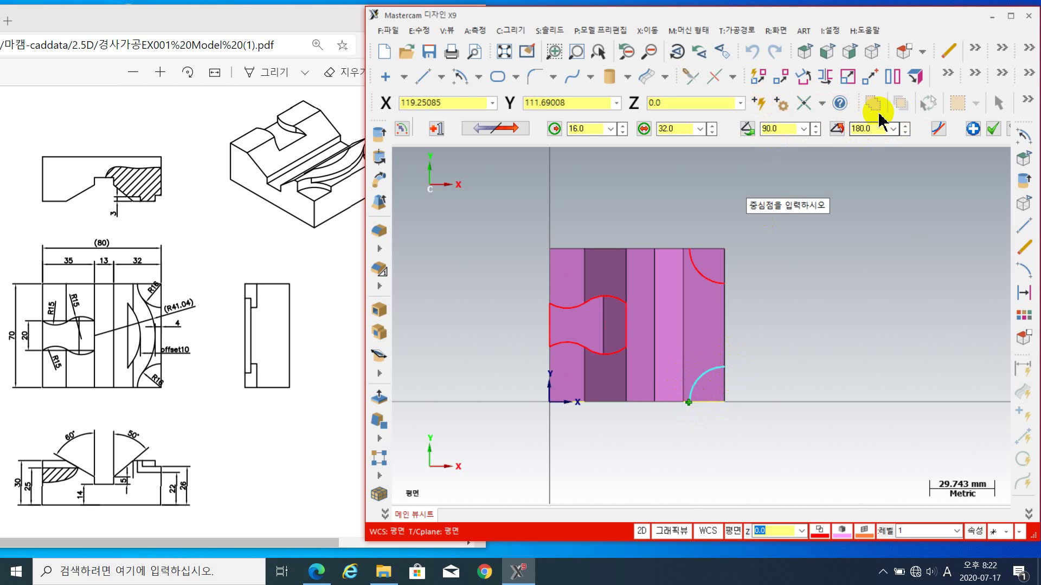
left_click(993, 130)
- Close the upper right corner arc with two 16 mm lines running from its ends to the part's corner
middle_click_drag(753, 385, 698, 428)
scroll(669, 400, "up", 2)
left_click(423, 77)
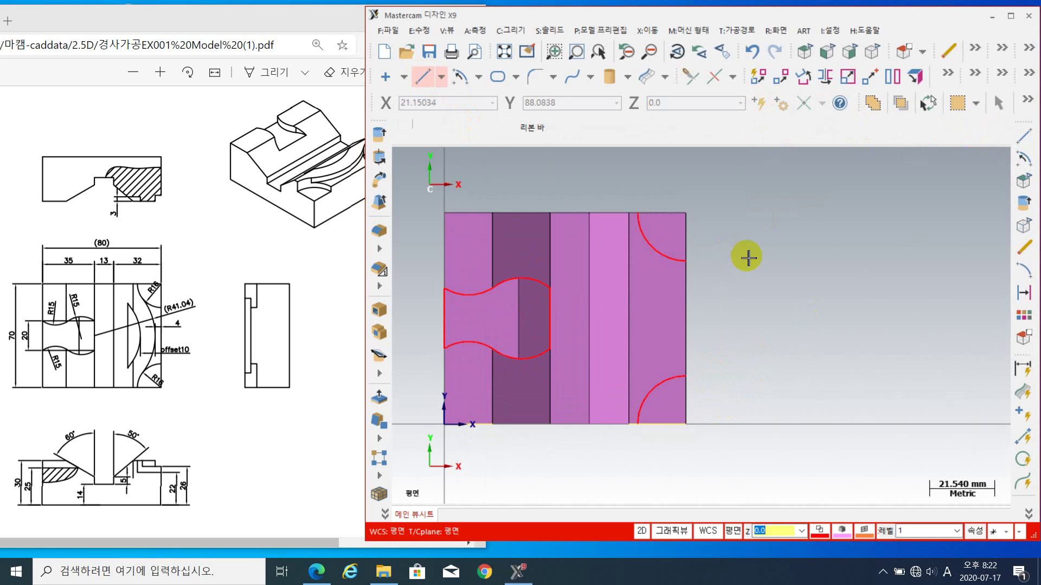
left_click(638, 214)
left_click(686, 214)
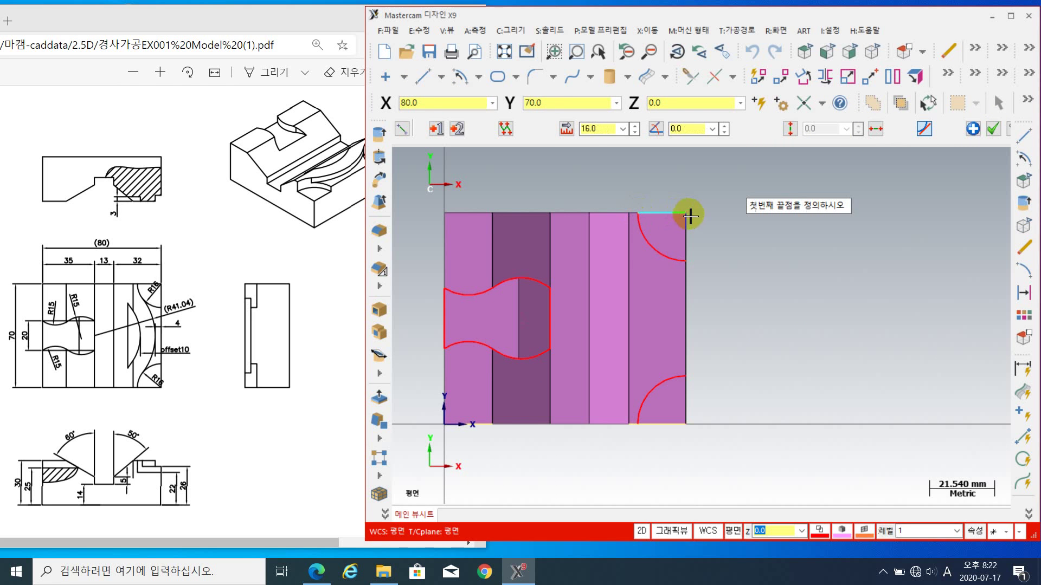
left_click(688, 215)
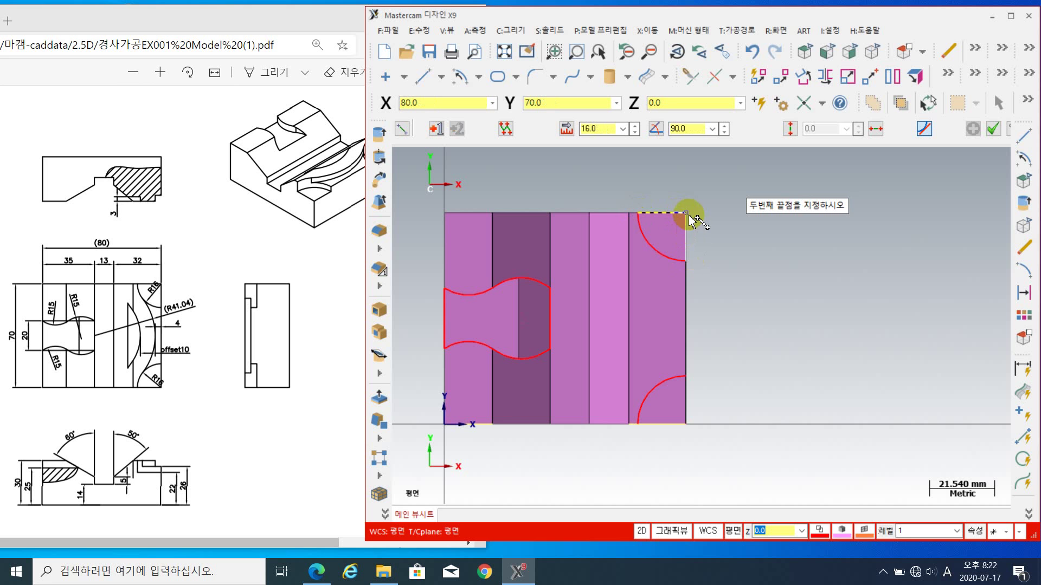
- Close the lower right corner arc with two 16 mm lines running from its ends to the part's corner
middle_click_drag(738, 404, 727, 332)
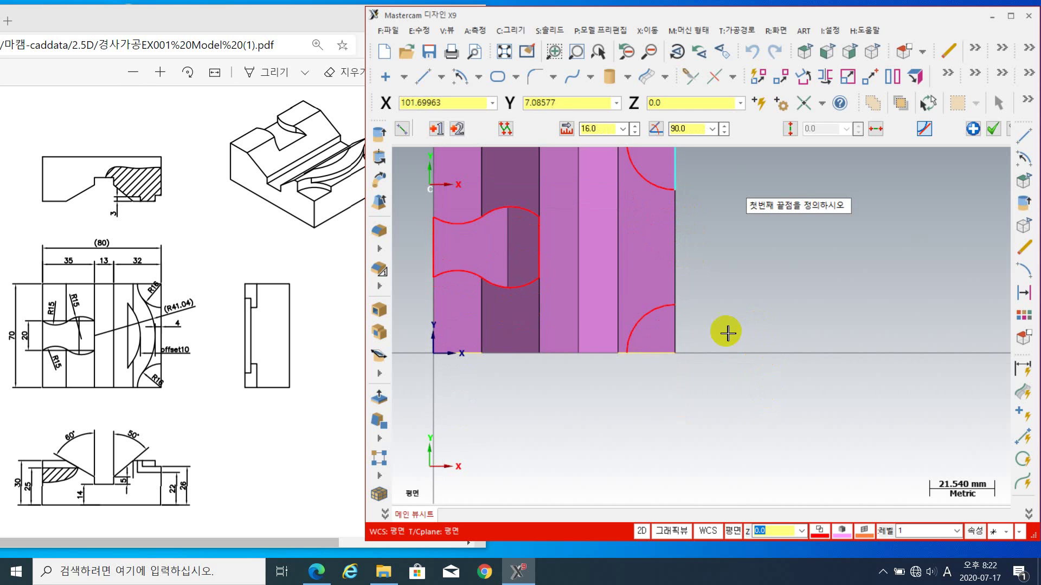
left_click(677, 309)
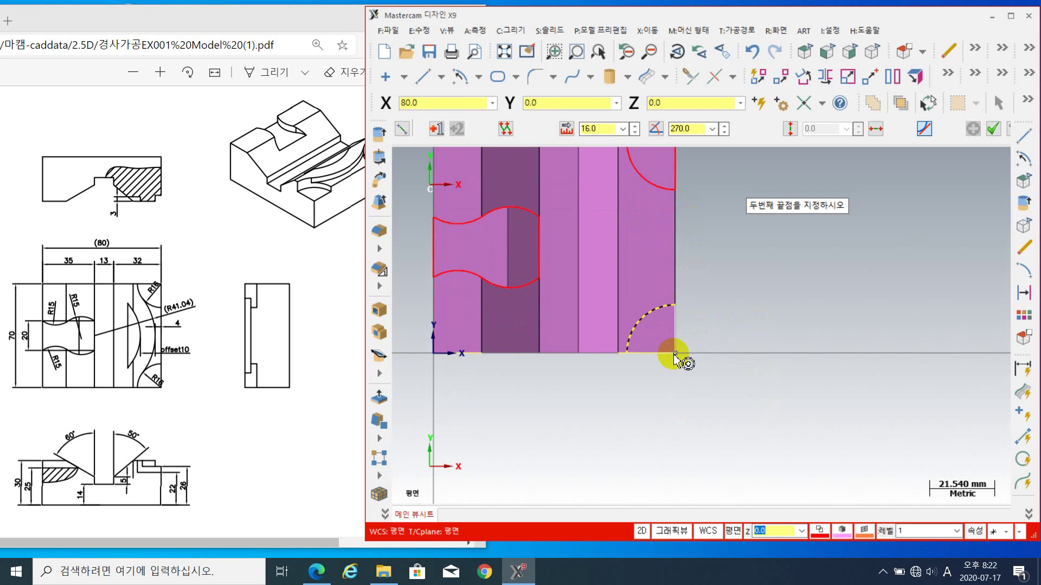
left_click(675, 353)
left_click(628, 356)
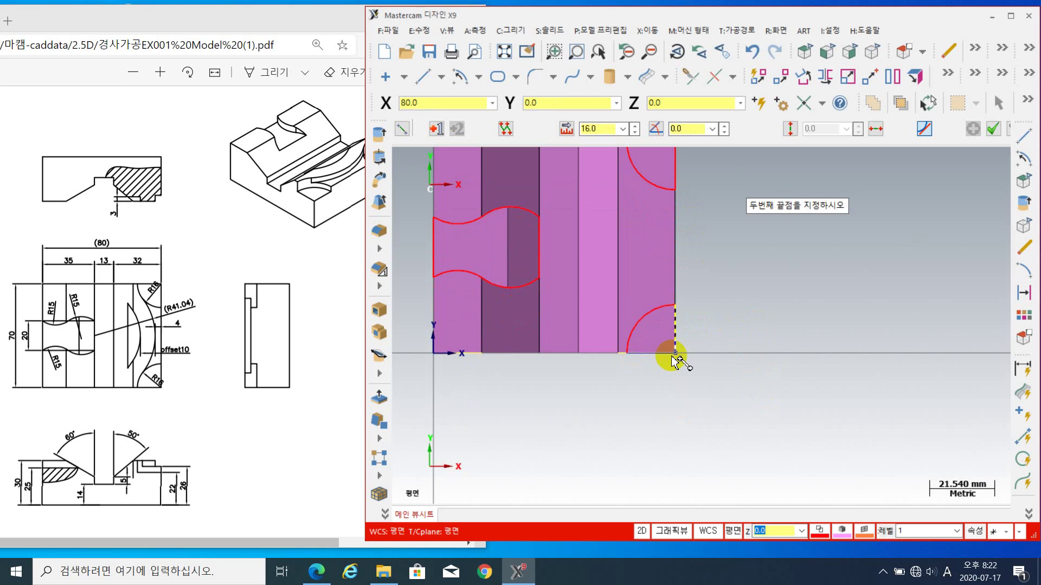
left_click(675, 353)
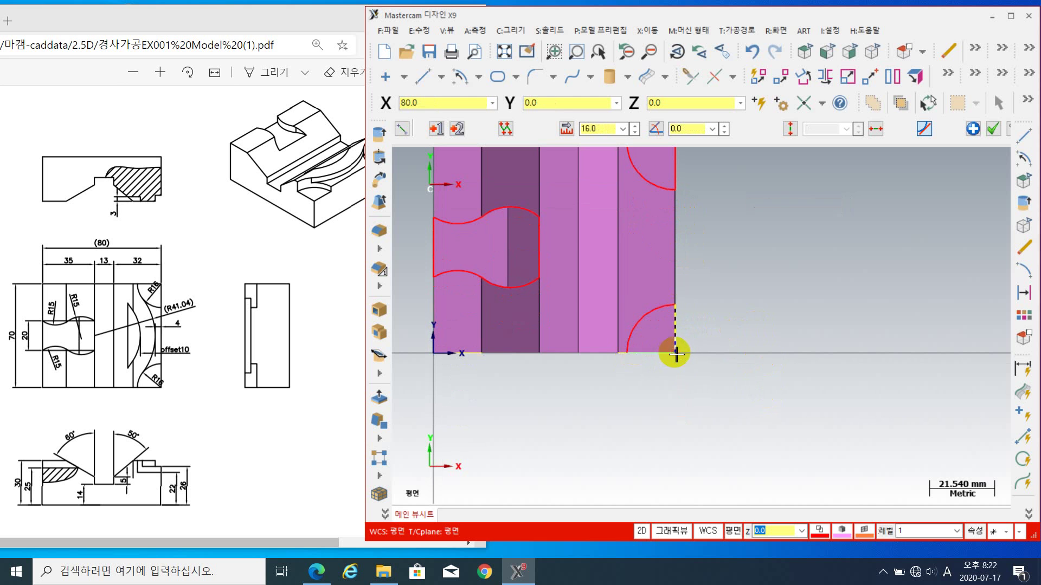
left_click(993, 129)
- Switch to the isometric view and chain both closed R16 corner outlines for a solid extrusion
scroll(781, 335, "down", 1)
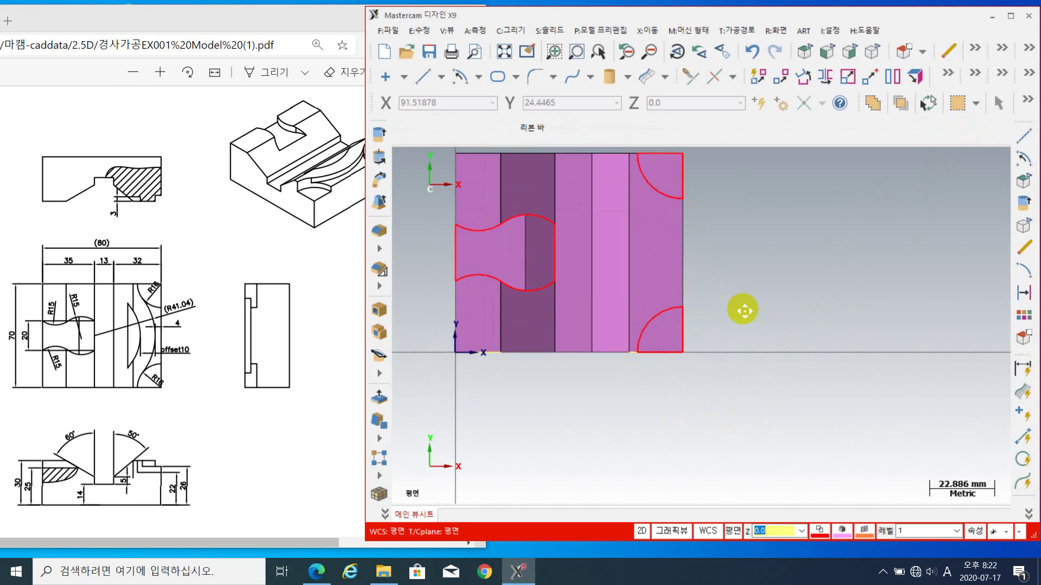
scroll(788, 365, "up", 2)
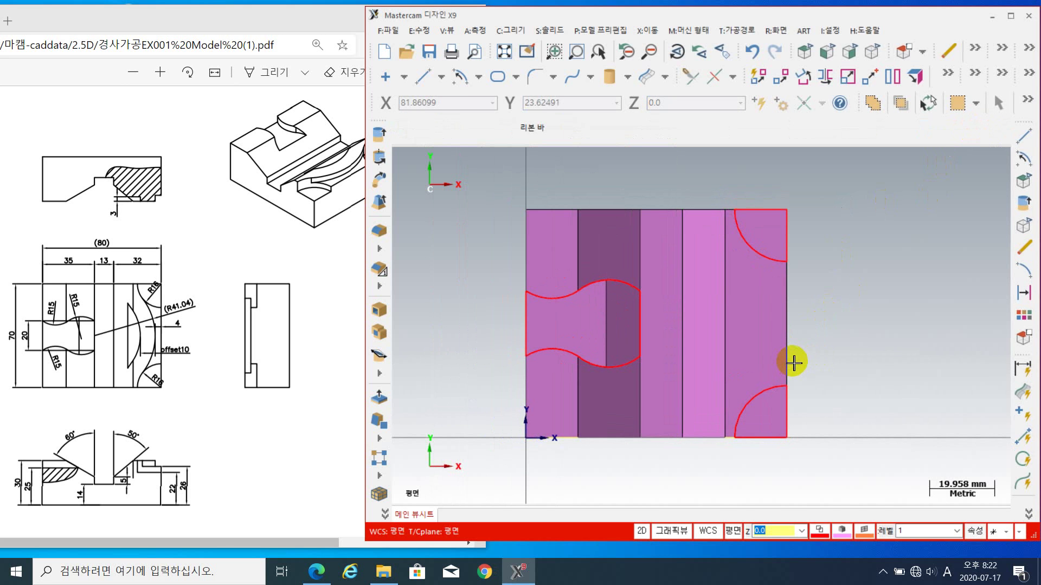
left_click(873, 52)
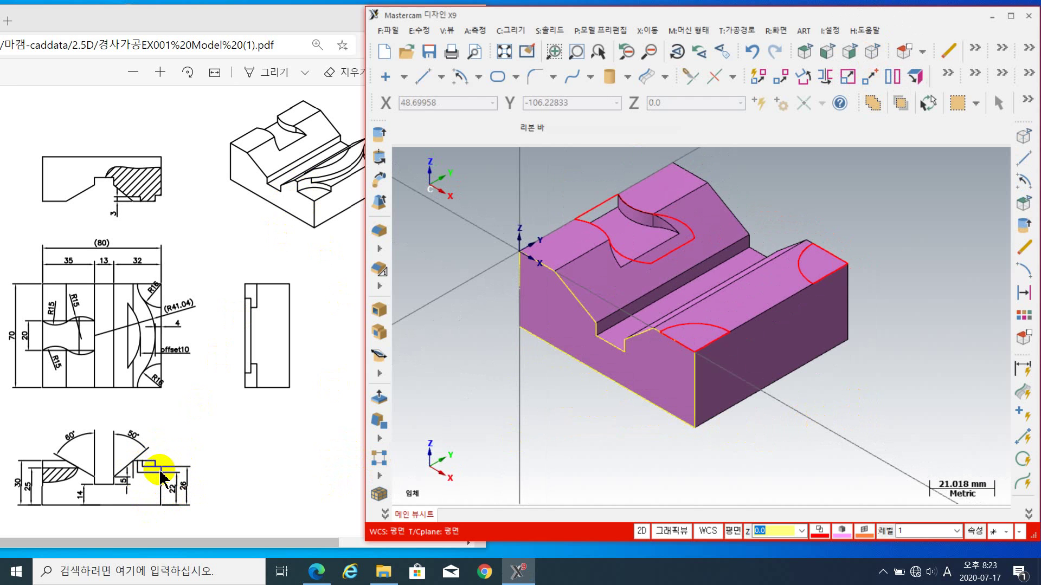
mouse_move(147, 463)
left_mouse_down()
mouse_move(140, 476)
mouse_move(143, 456)
mouse_move(149, 475)
left_mouse_up()
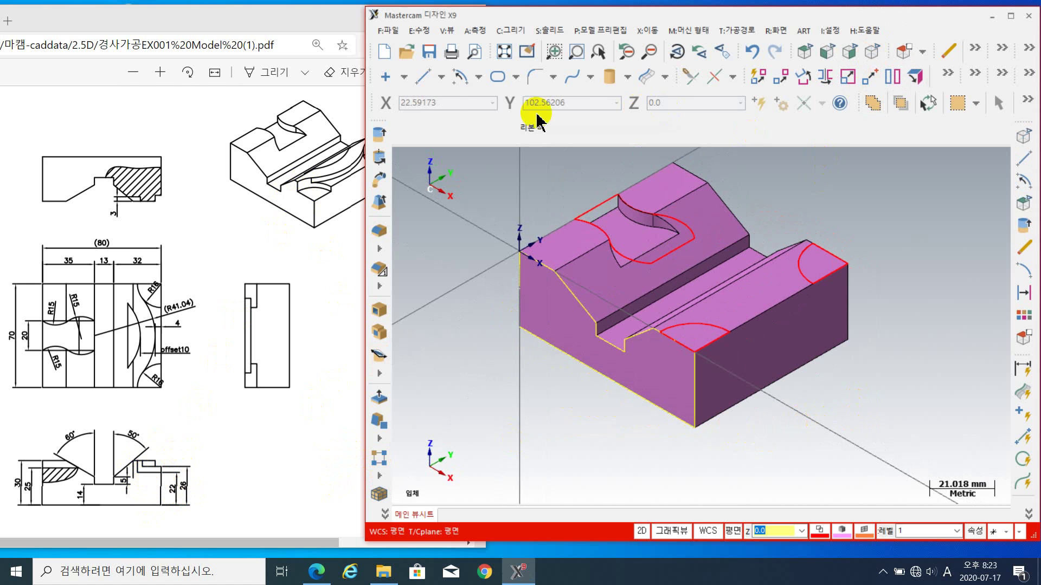
left_click(379, 137)
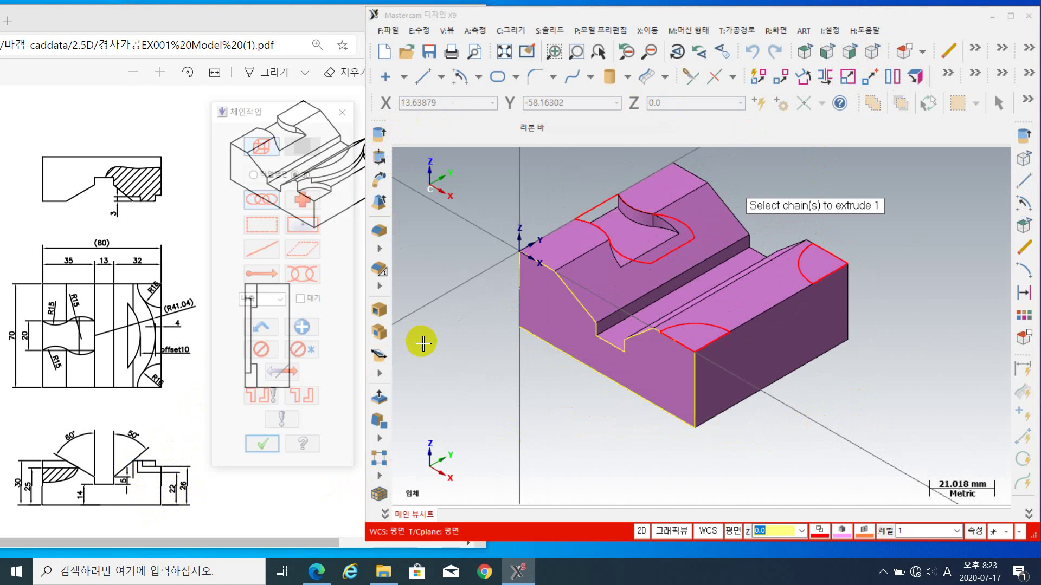
left_click(689, 345)
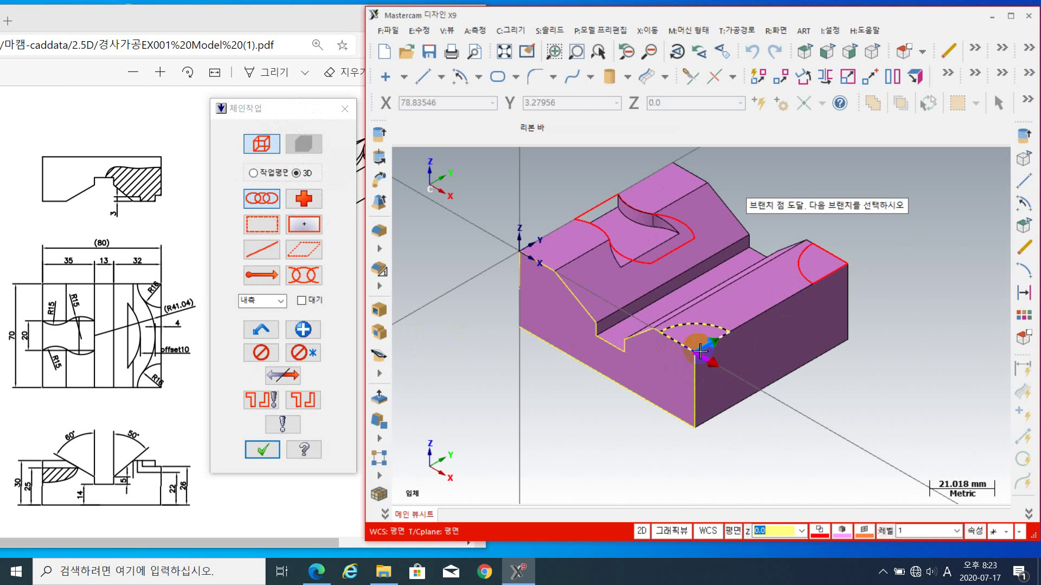
left_click(303, 329)
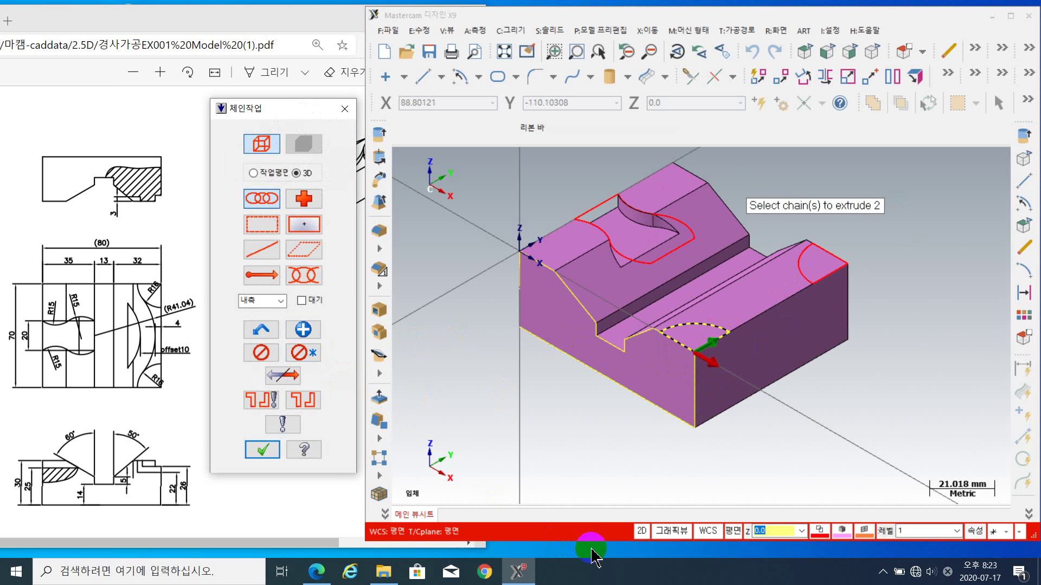
left_click(807, 305)
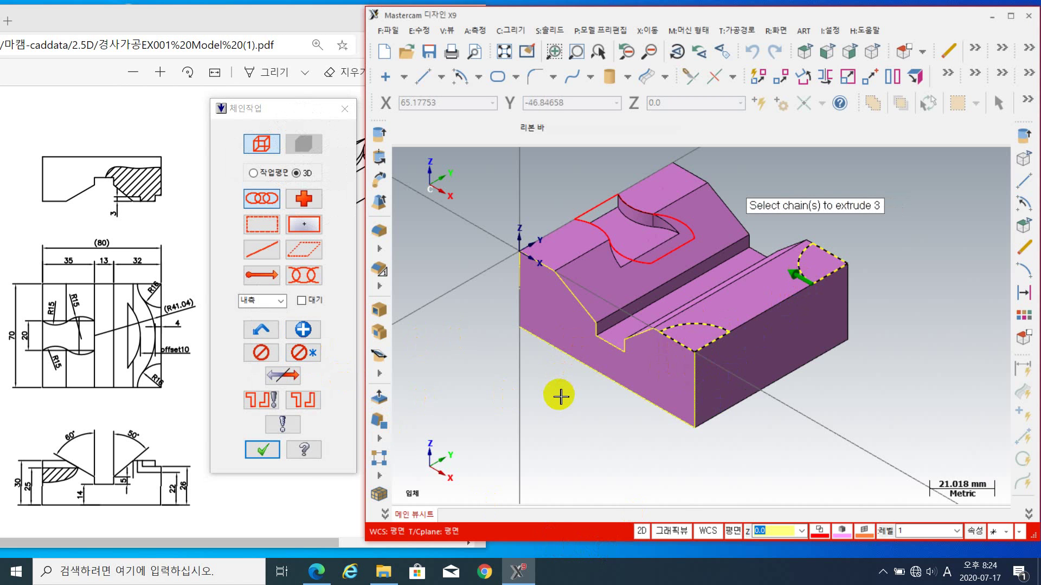
left_click(263, 450)
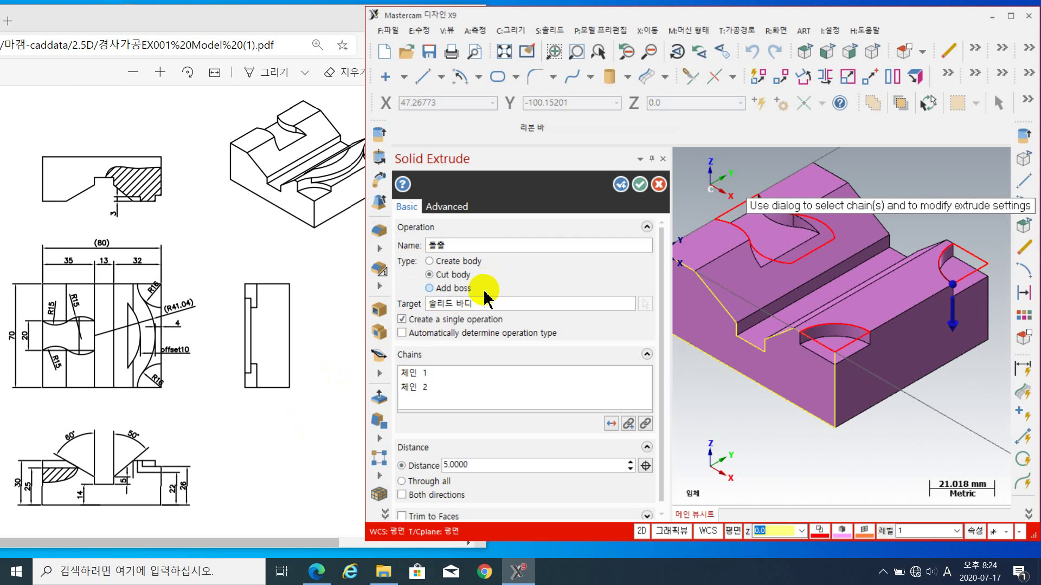
- Extrude both corner outlines downward as a cut into the solid body with a distance of 8 mm
left_click(477, 464)
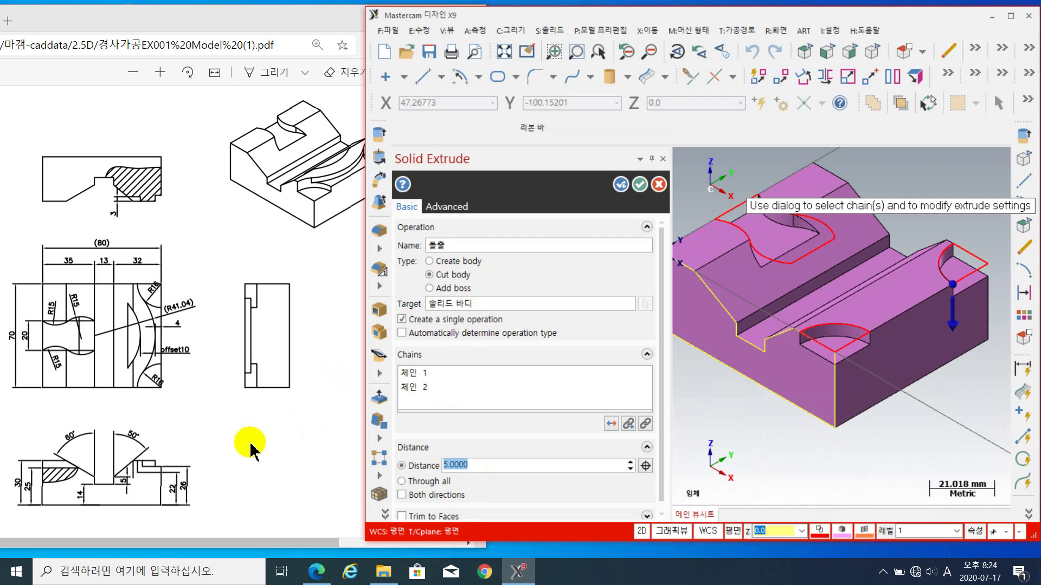
type("8")
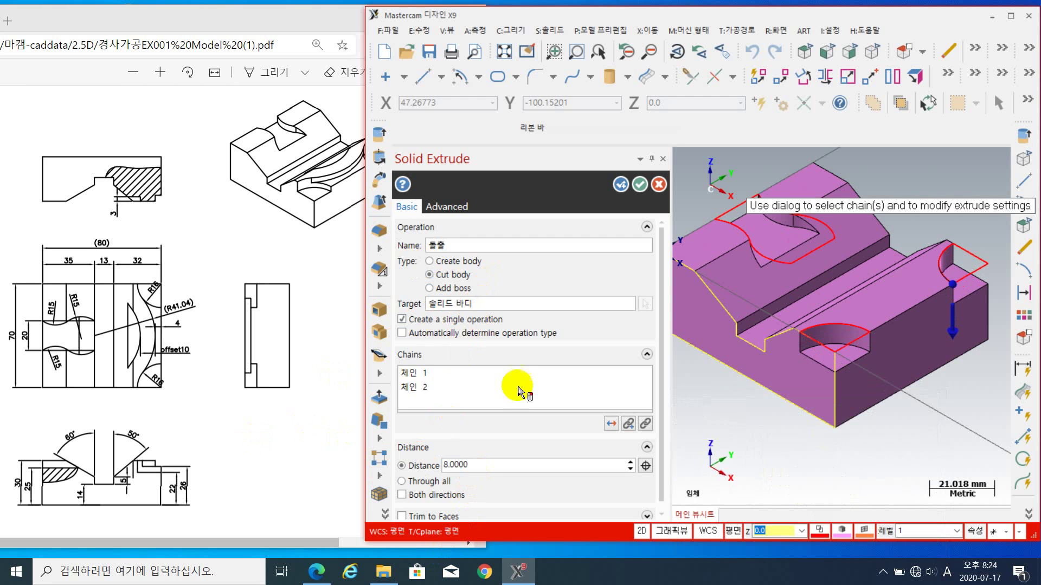
left_click(630, 185)
left_click(639, 184)
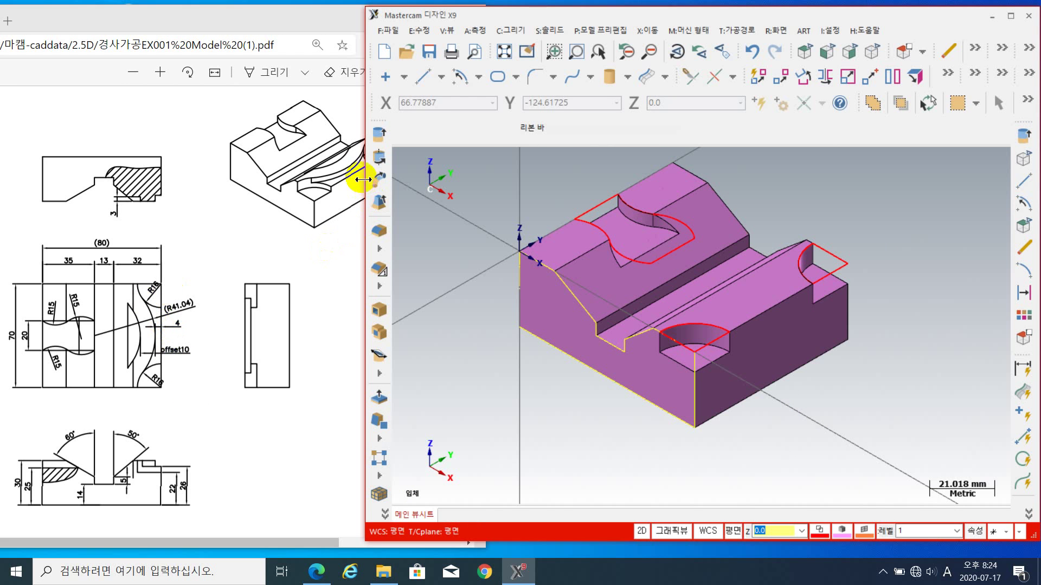
- Draw a 38 mm line along the part's right edge, joining the ends of the two R16 corner arcs as the PDF drawing requires
left_click(307, 21)
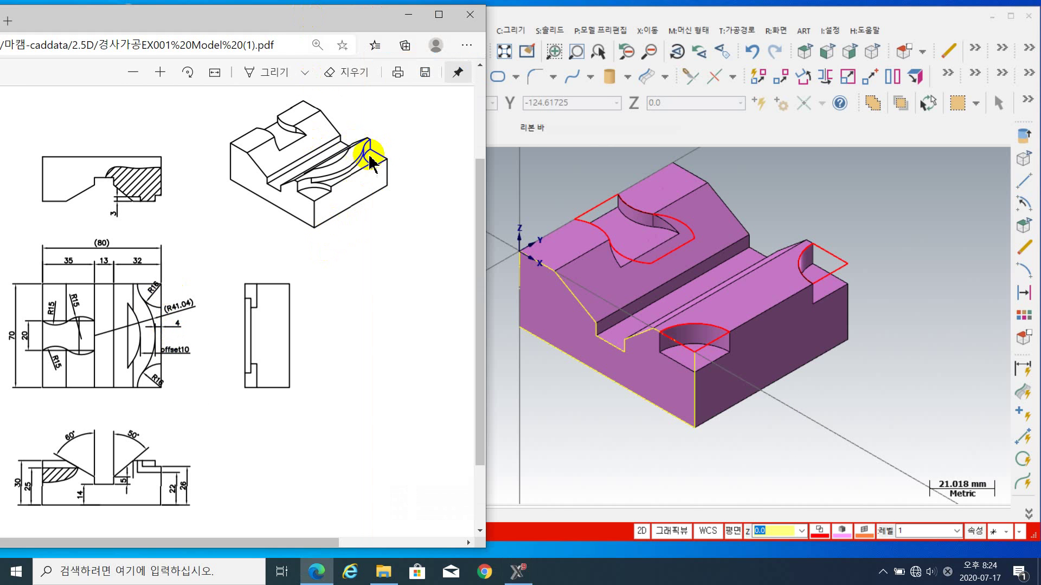
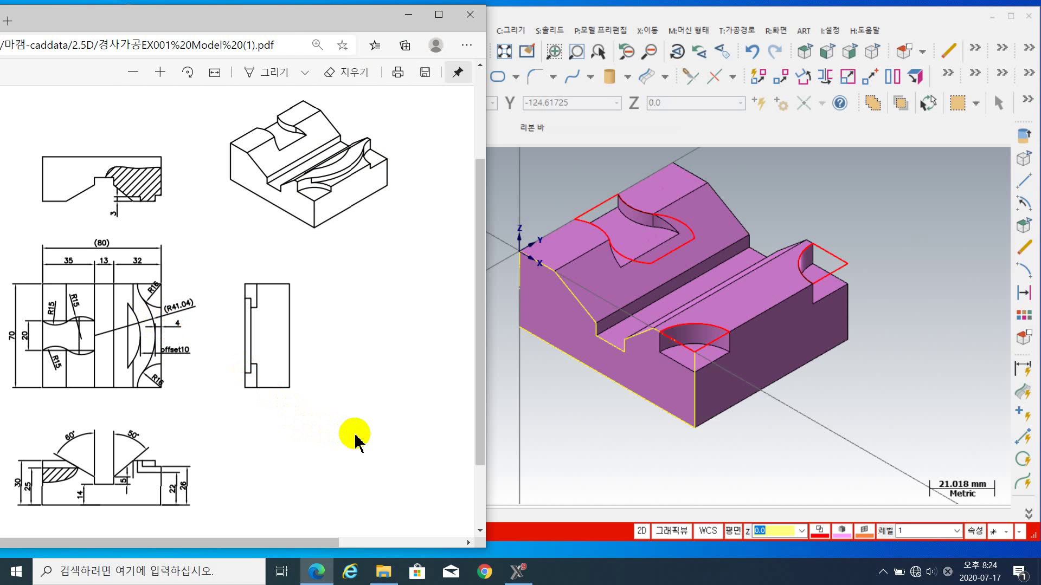
left_click(774, 270)
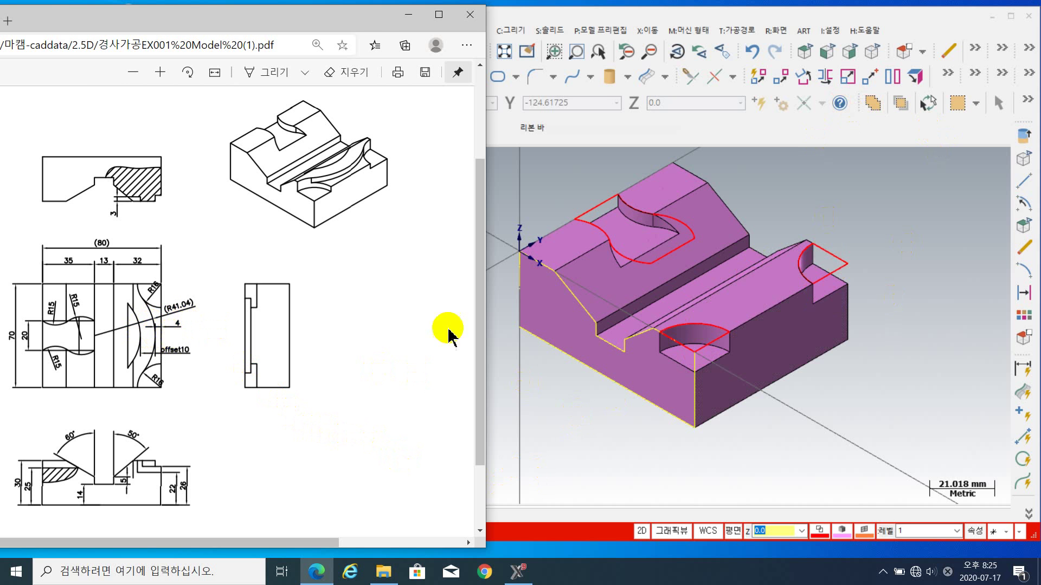
left_click(937, 224)
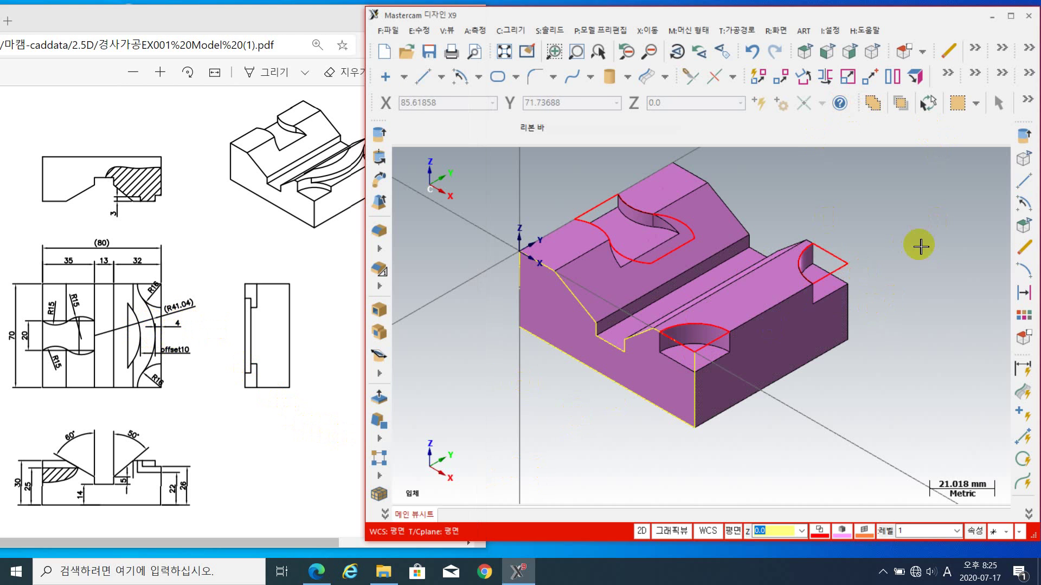
left_click(423, 77)
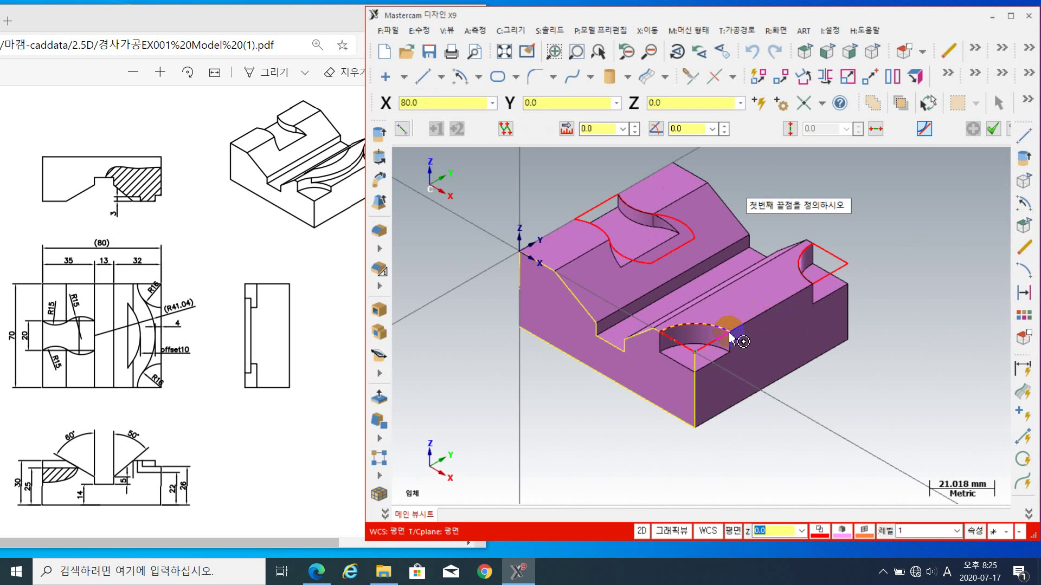
left_click(733, 332)
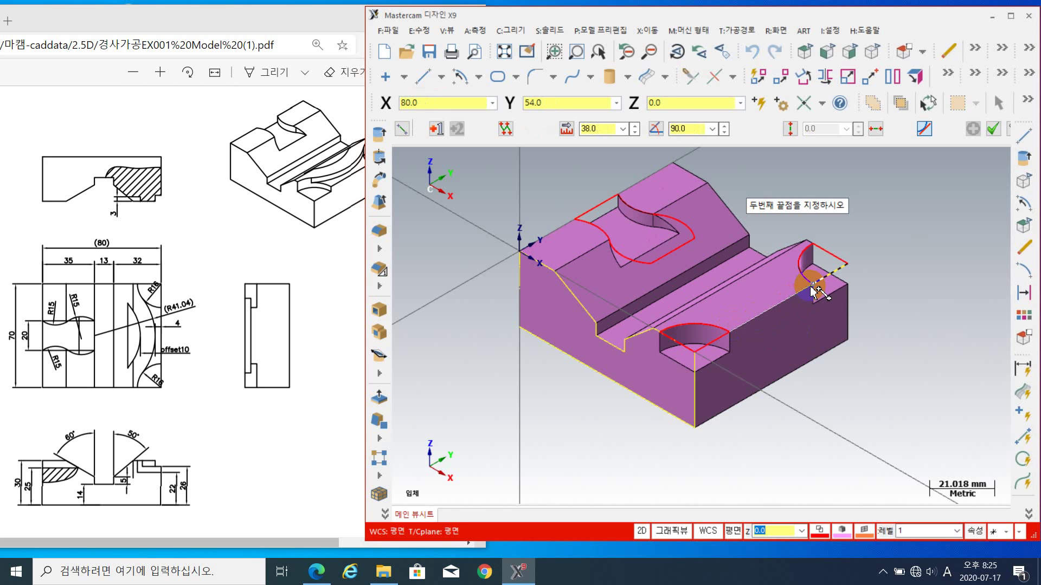
left_click(812, 285)
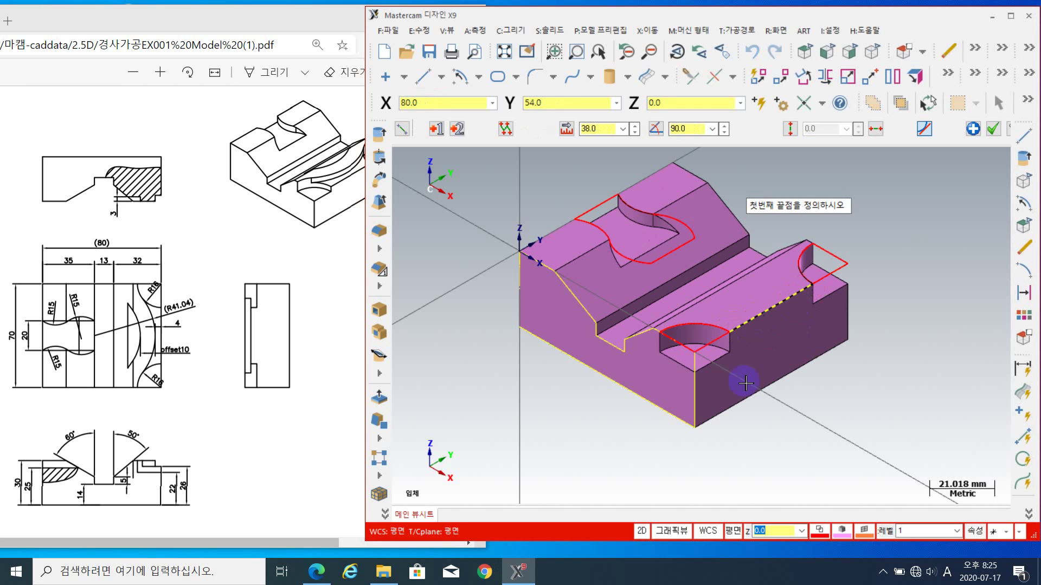
left_click(994, 129)
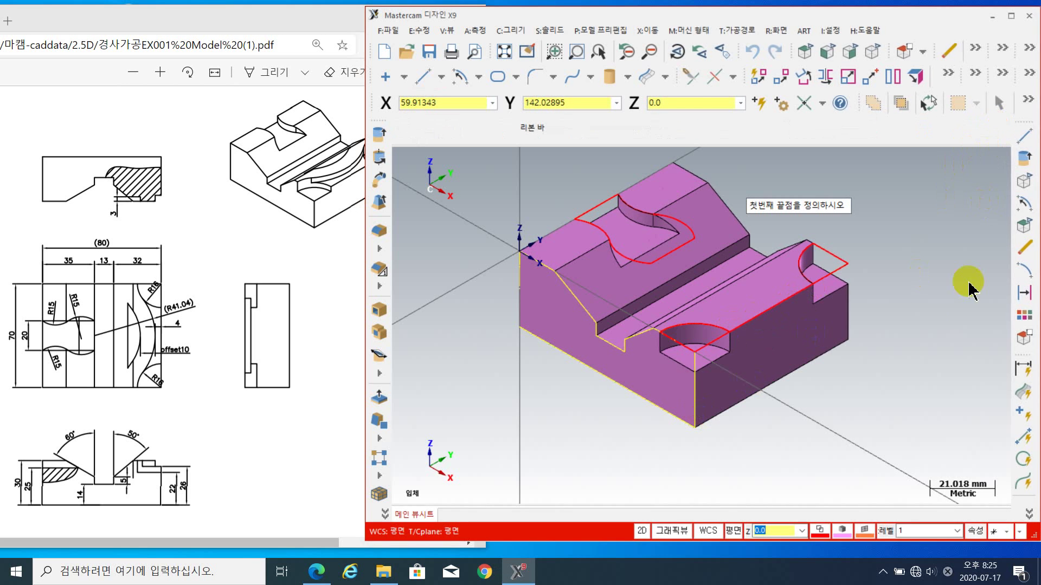
- Offset the line between the two corner arcs 4 mm toward the inside of the part, using the move mode
left_click(781, 306)
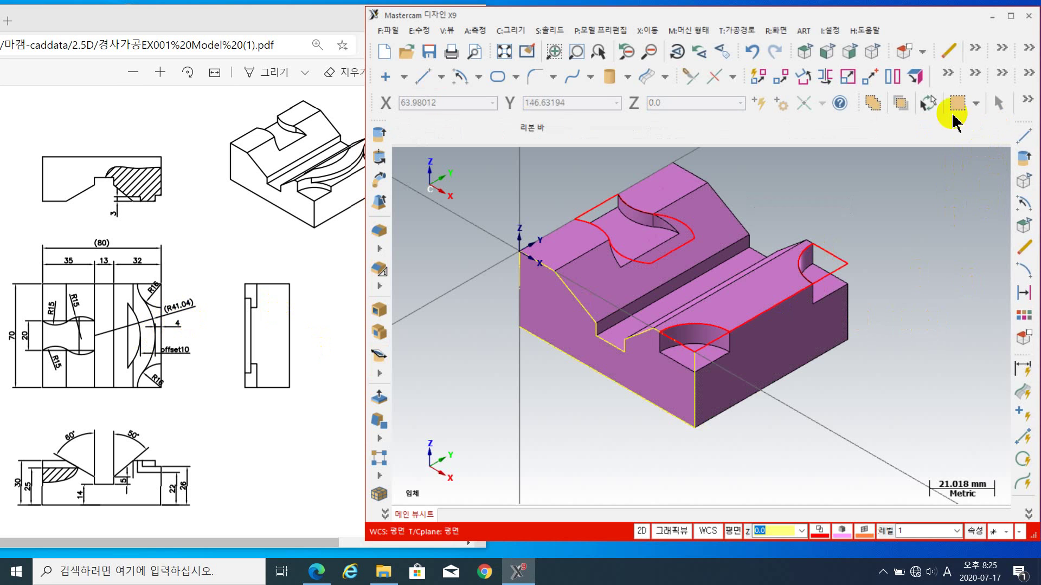
left_click(948, 78)
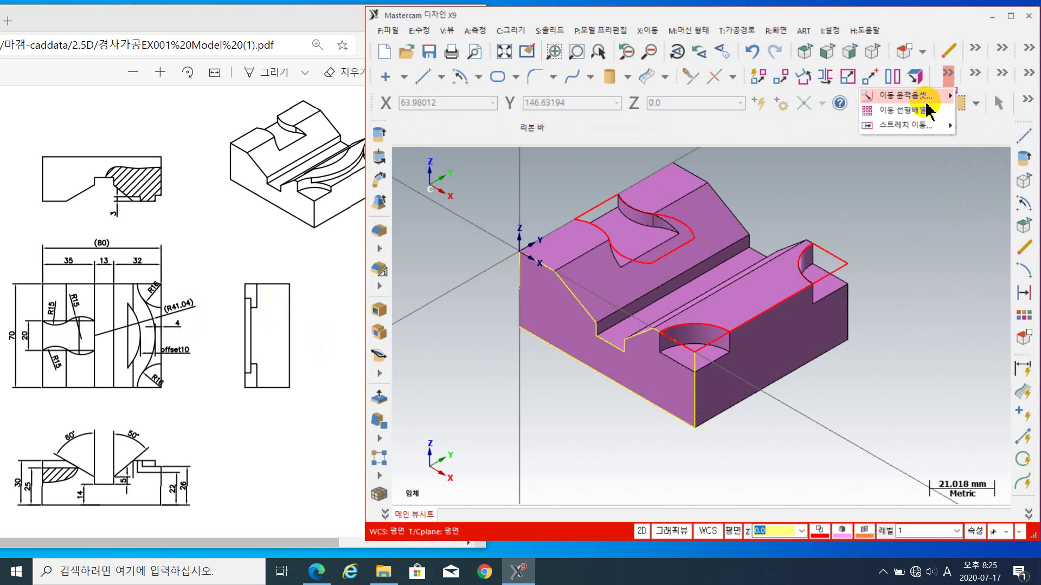
mouse_move(925, 96)
left_click(813, 115)
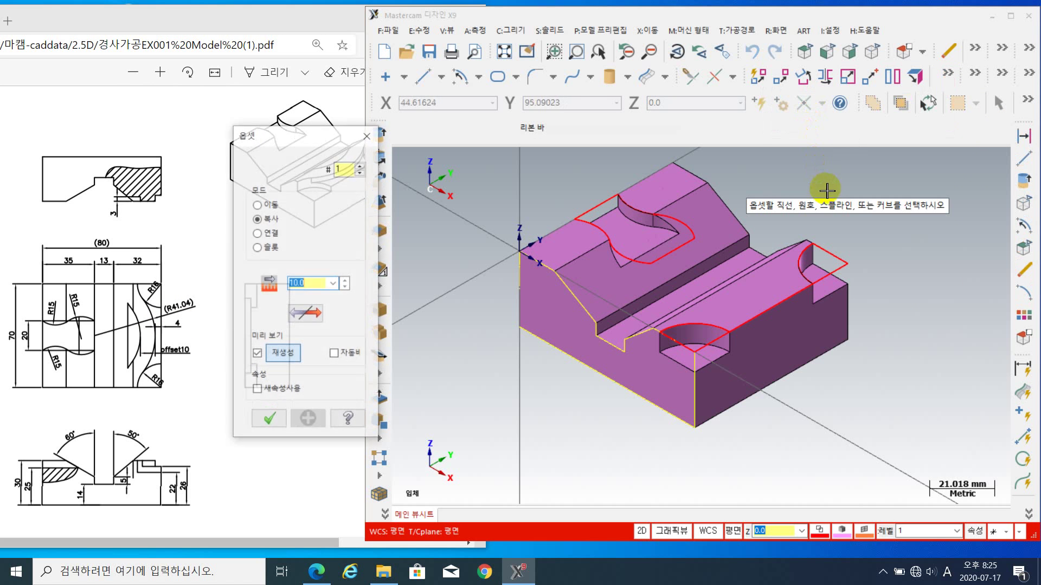
left_click(265, 205)
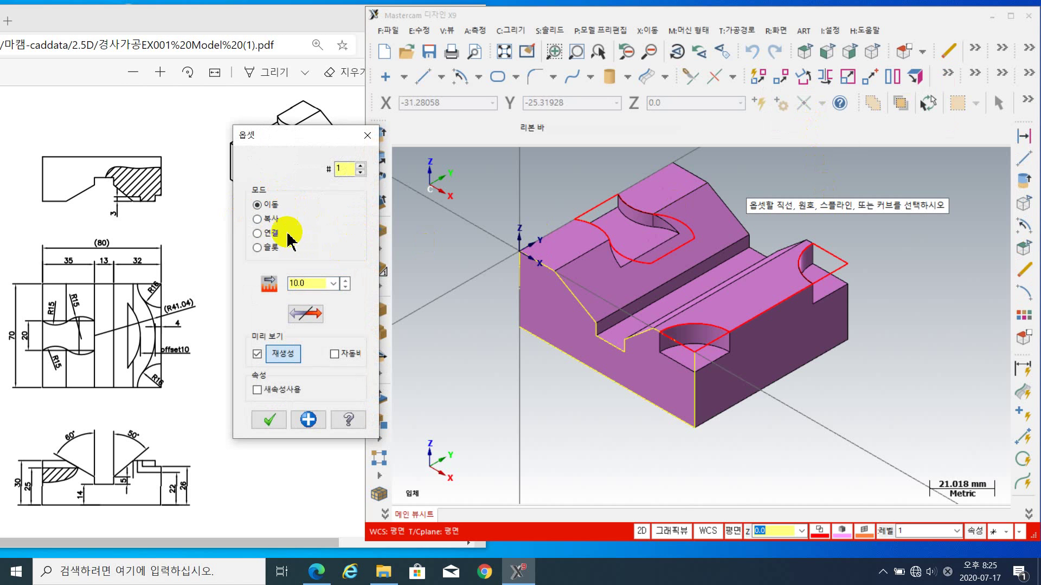
double_click(310, 284)
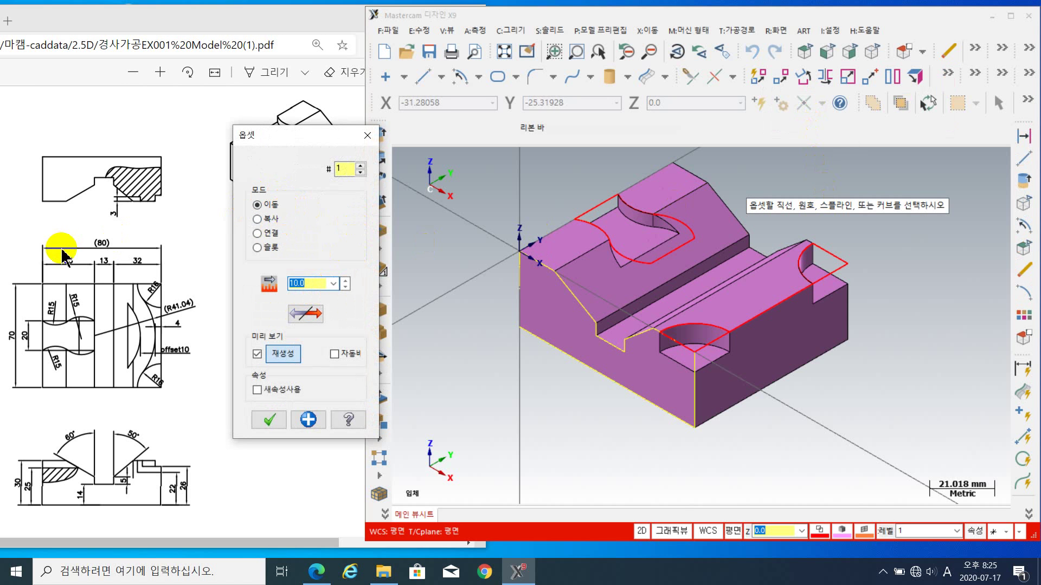
type("4")
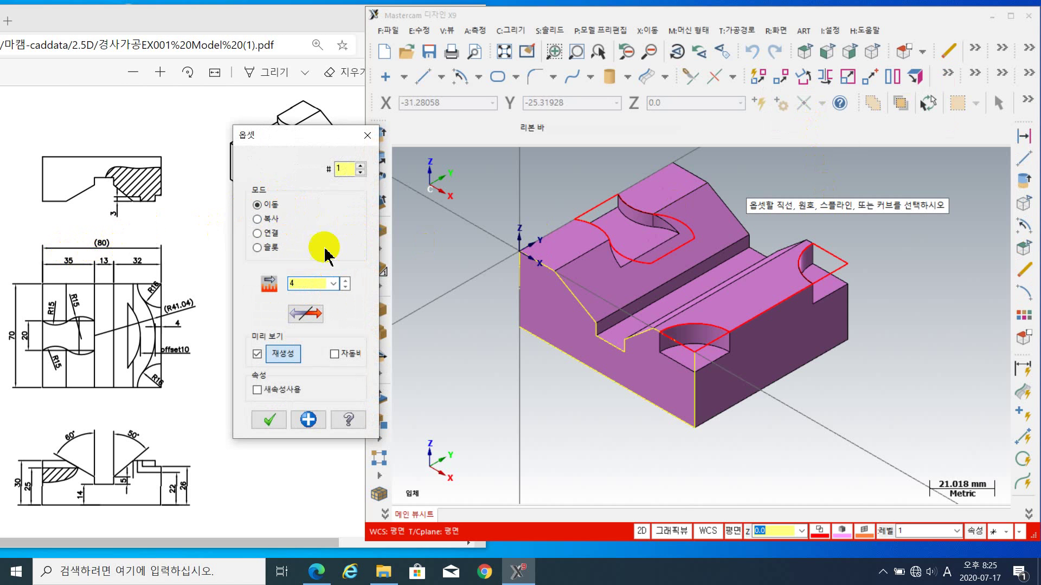
left_click(773, 307)
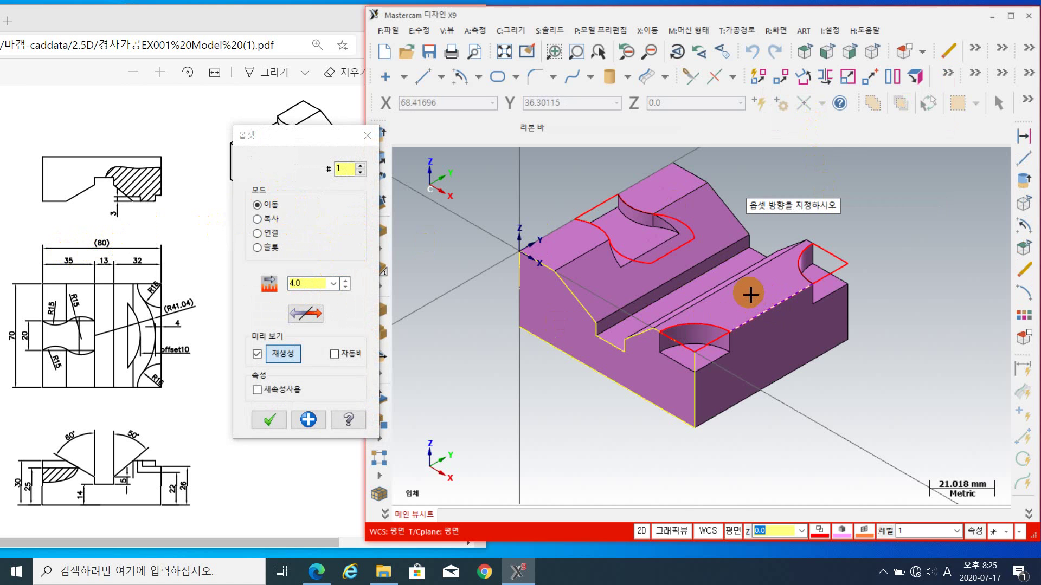
left_click(750, 294)
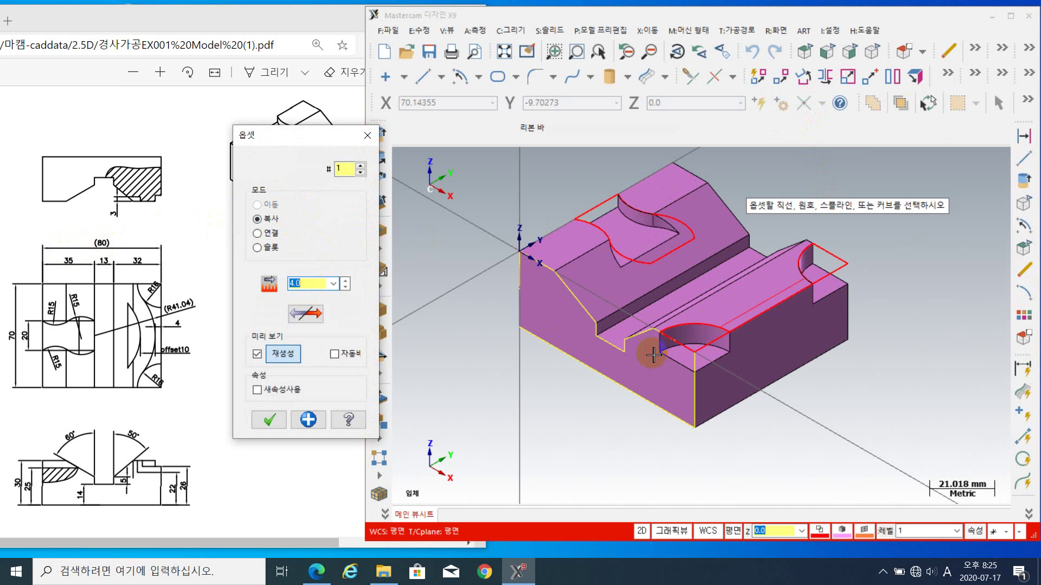
- Finish the offset command and undo the last offset of the line between the two R16 corner arcs
left_click(268, 421)
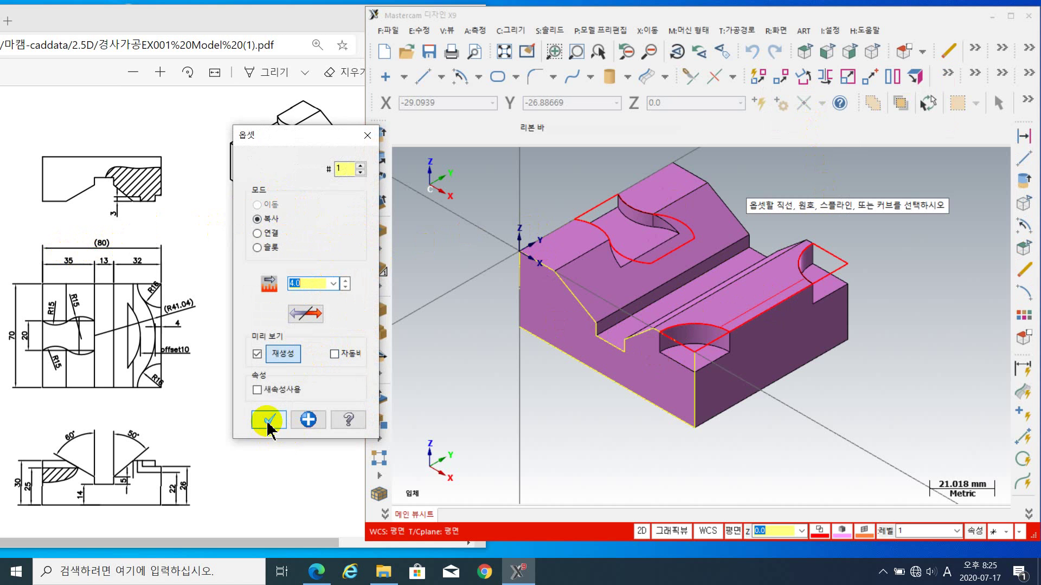
scroll(775, 300, "up", 2)
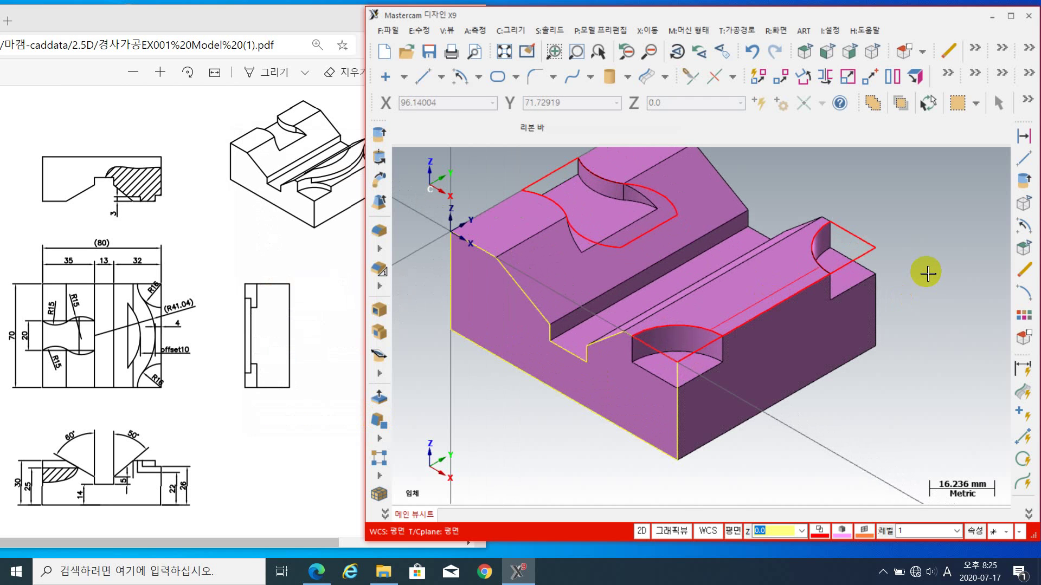
key("ctrl+z")
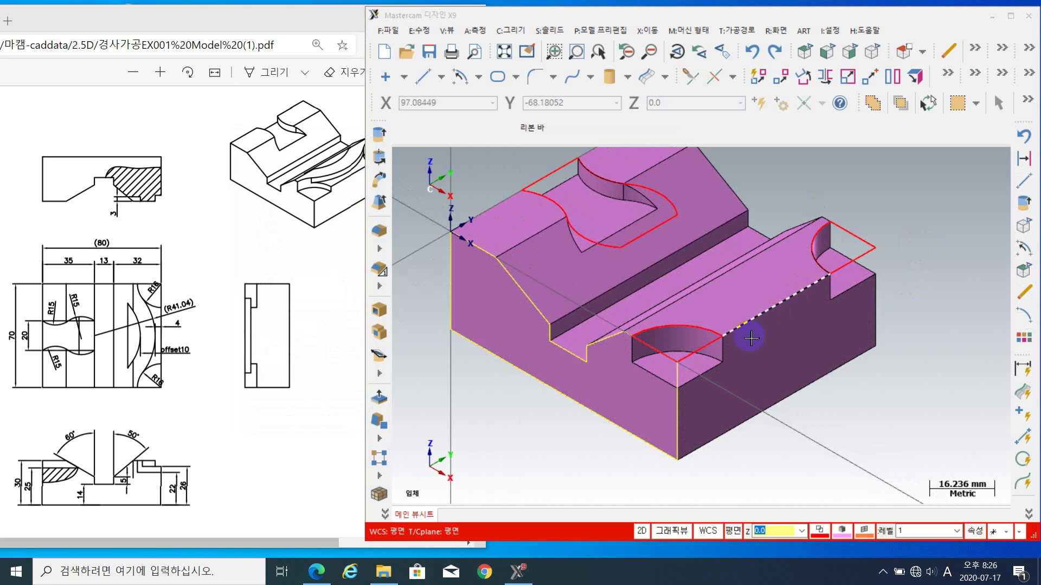
left_click(765, 302)
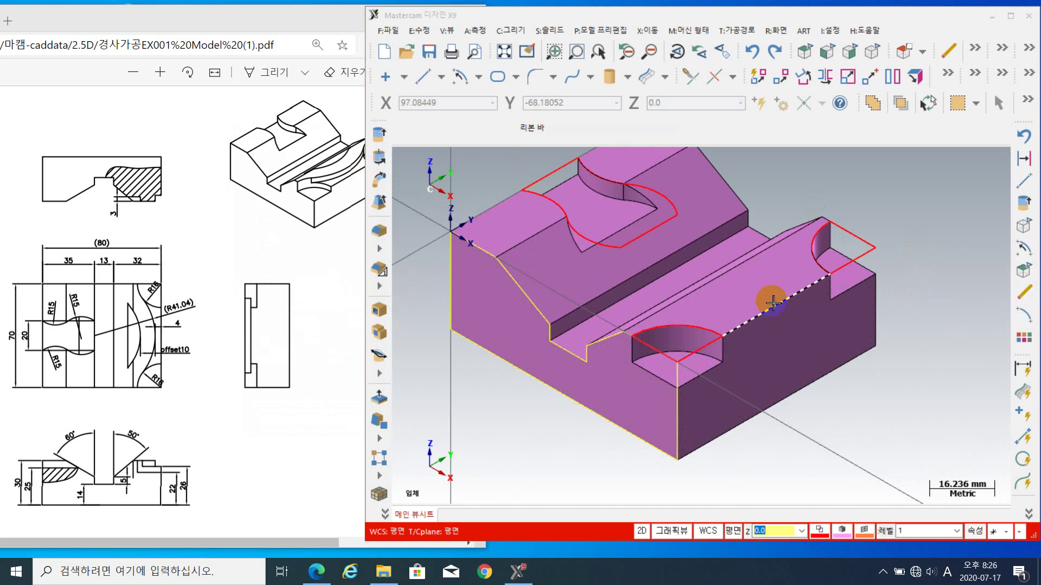
left_click(811, 281)
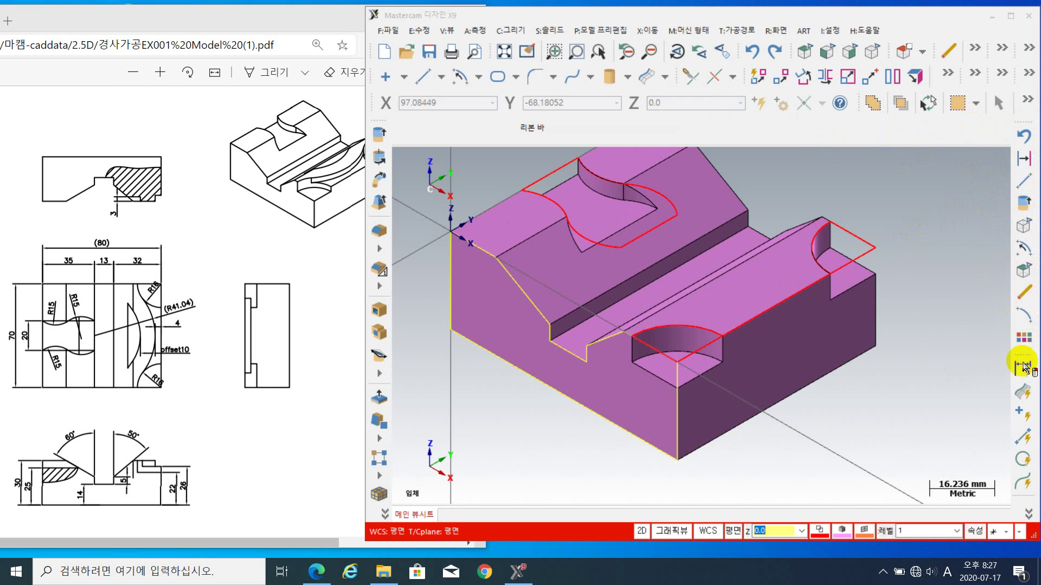
- Offset the right-edge line between the two corner arcs 4 mm toward the part's inside, using the move mode
left_click(1024, 159)
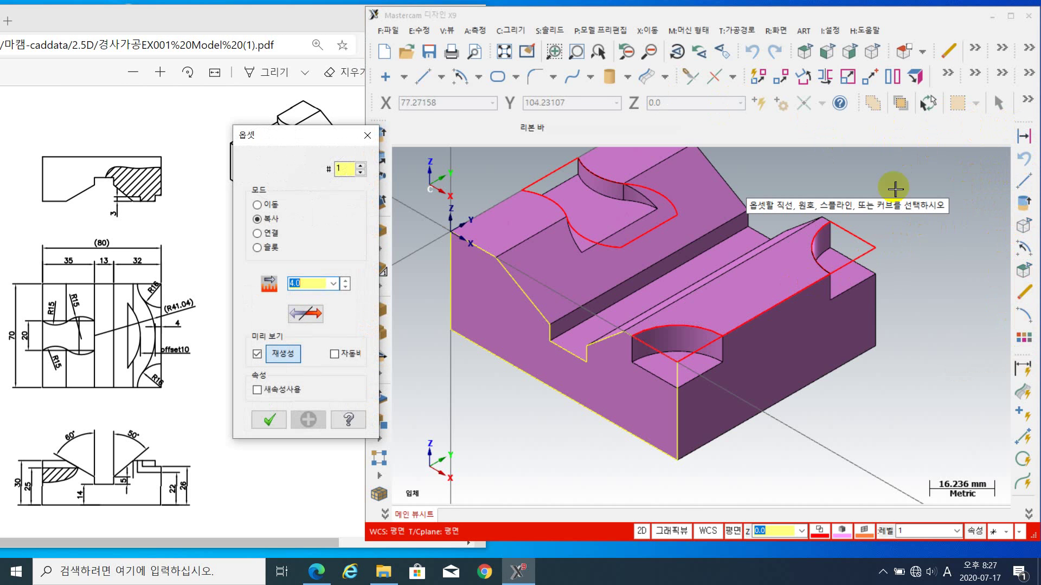
left_click(257, 205)
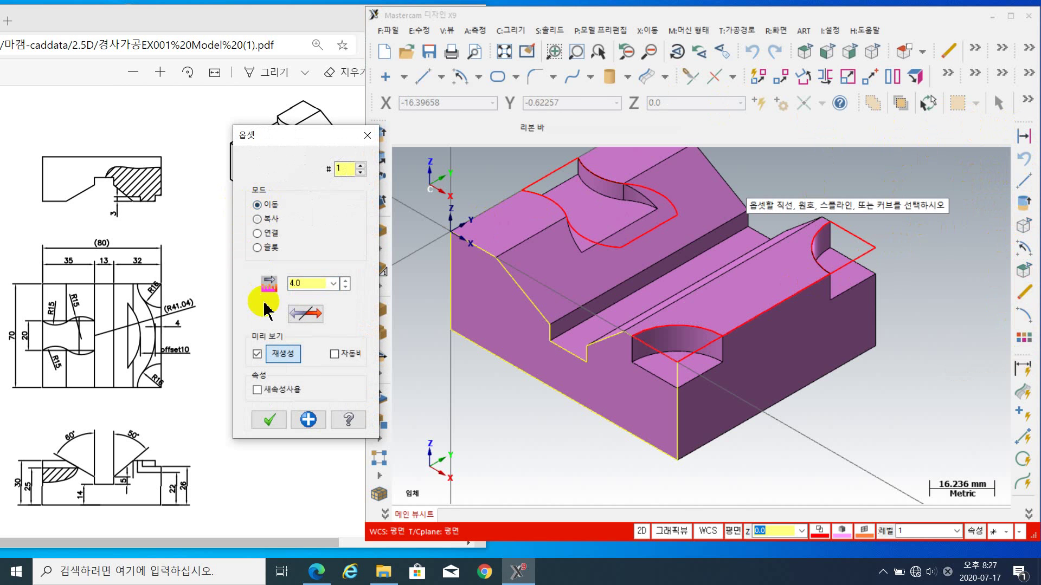
left_click(332, 325)
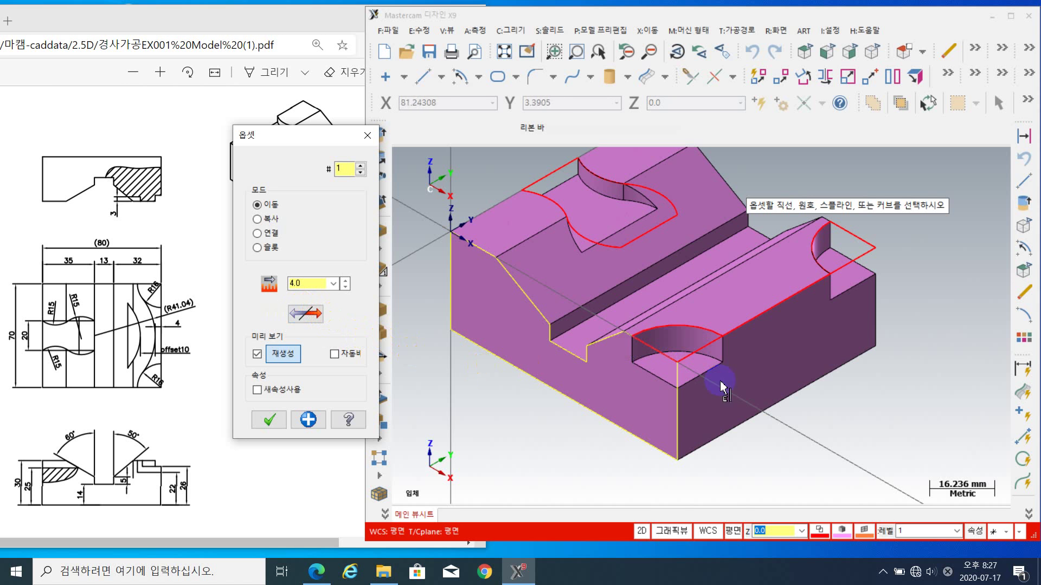
left_click(772, 307)
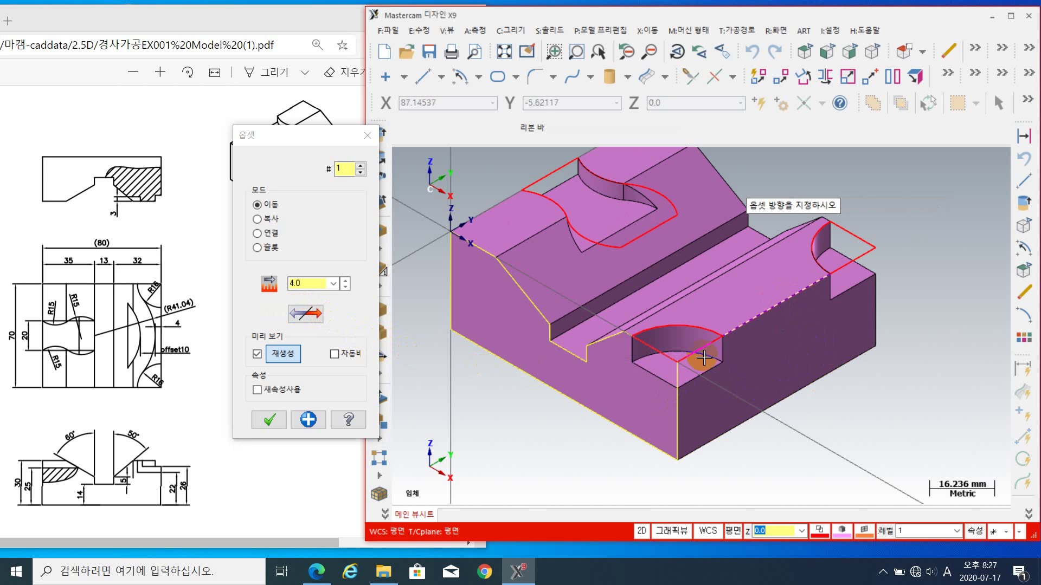
left_click(749, 282)
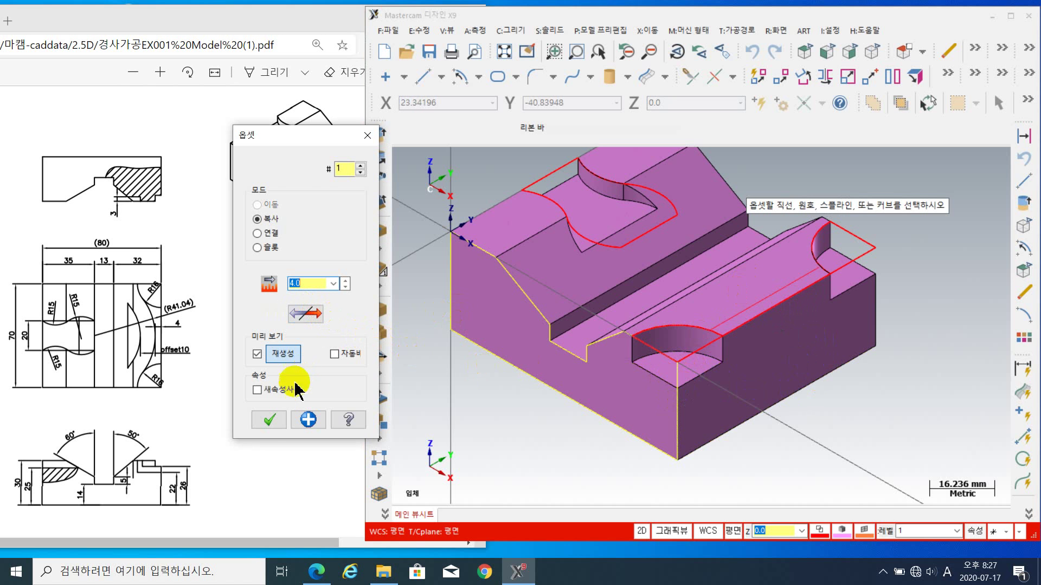
left_click(269, 419)
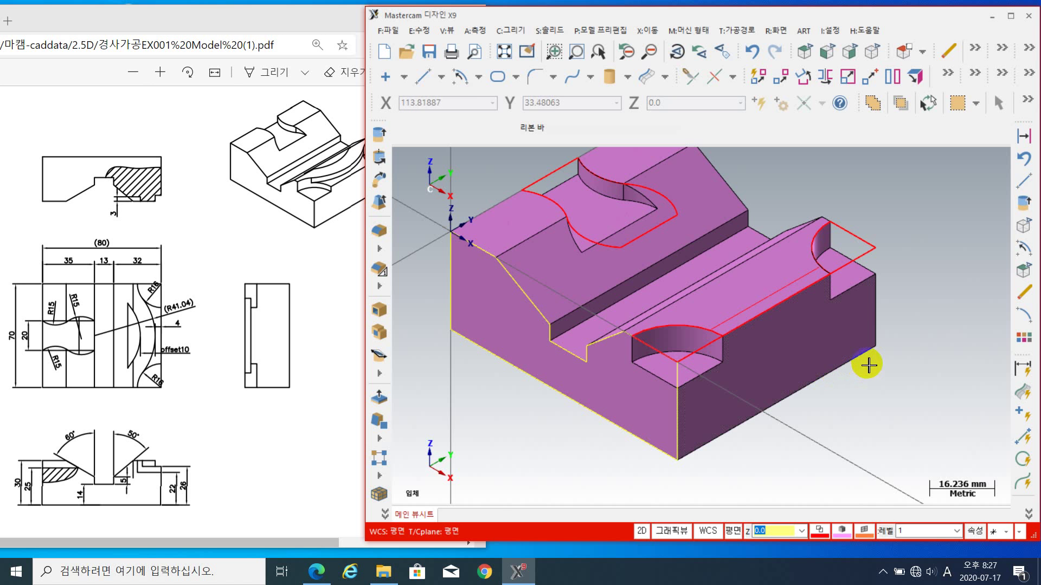
- Examine the two R16 corner arcs and the offset line from above, comparing them with the R41.04 arc in the PDF drawing
key("Right")
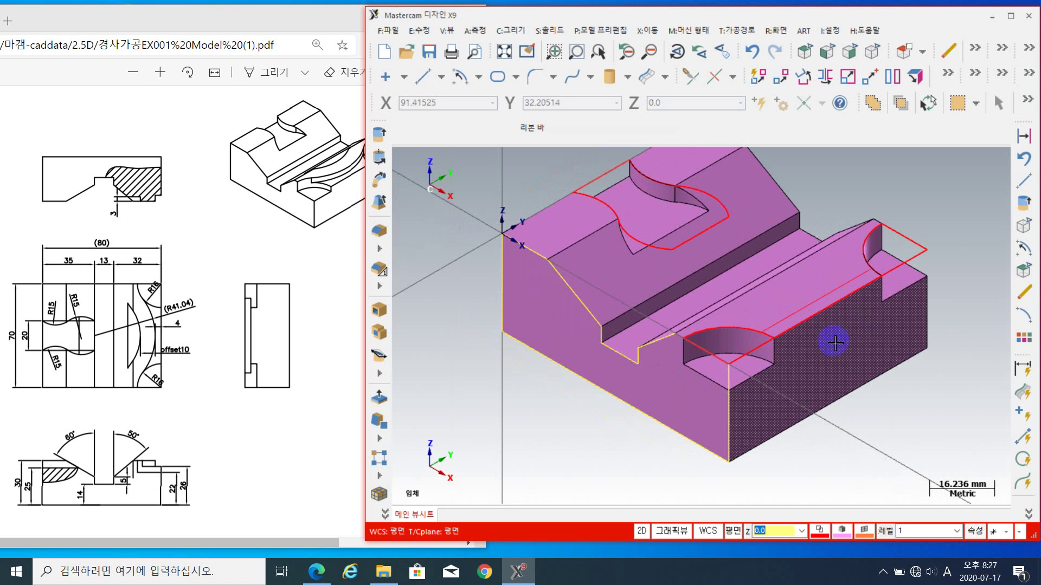
middle_click_drag(783, 349, 801, 365)
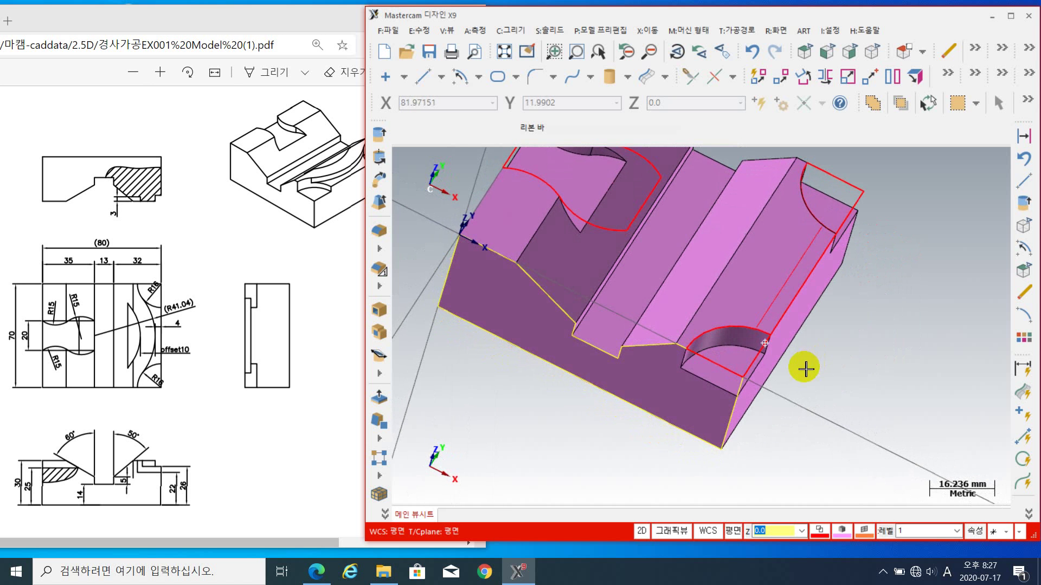
left_click(811, 230)
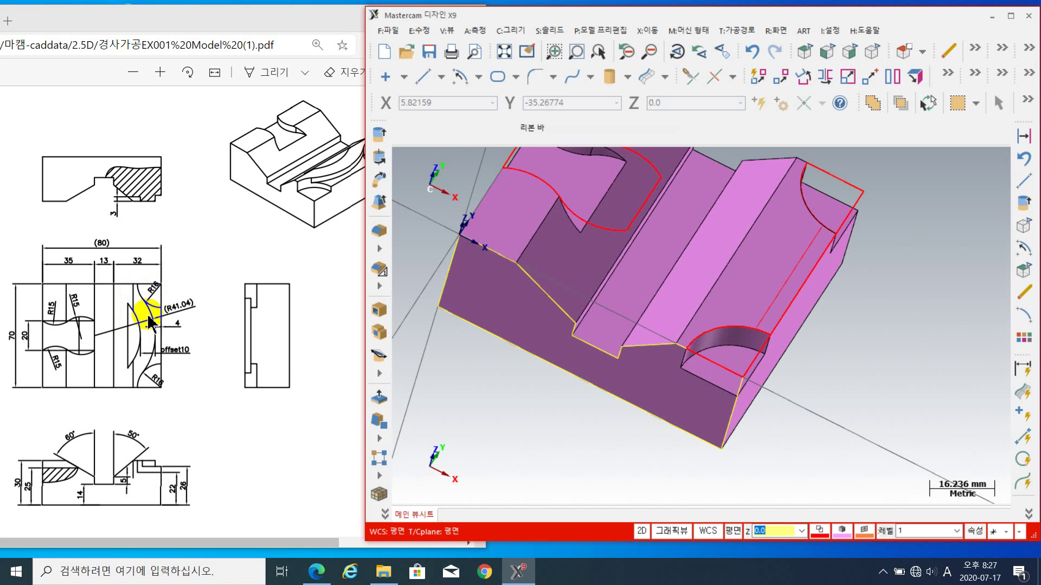
left_click(815, 260)
left_click(803, 262)
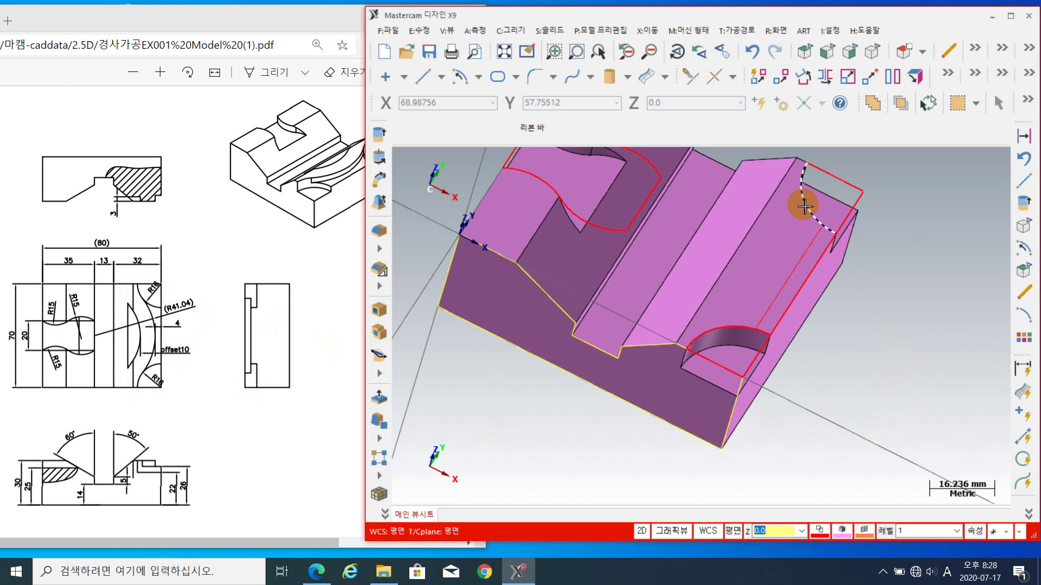
left_click(804, 251)
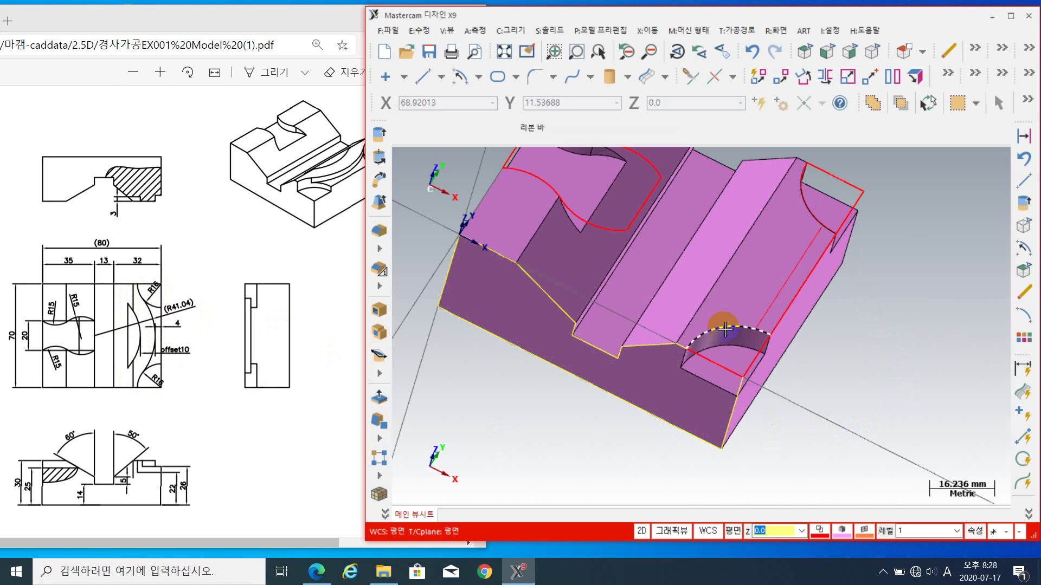
left_click(725, 329)
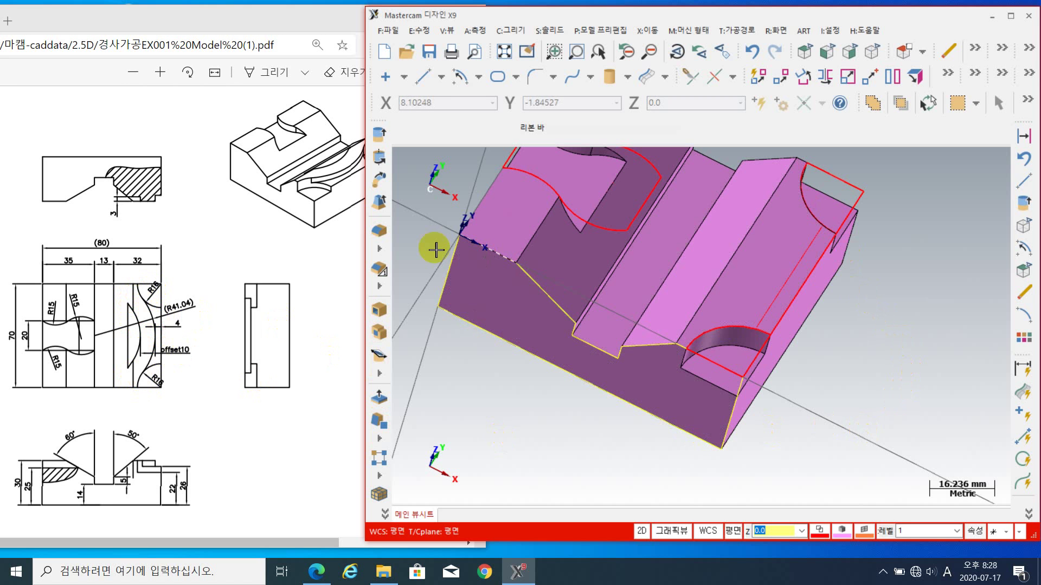
- Draw an arc tangent to three entities: the far R16 corner arc, the offset line and the near R16 corner arc
left_click(461, 78)
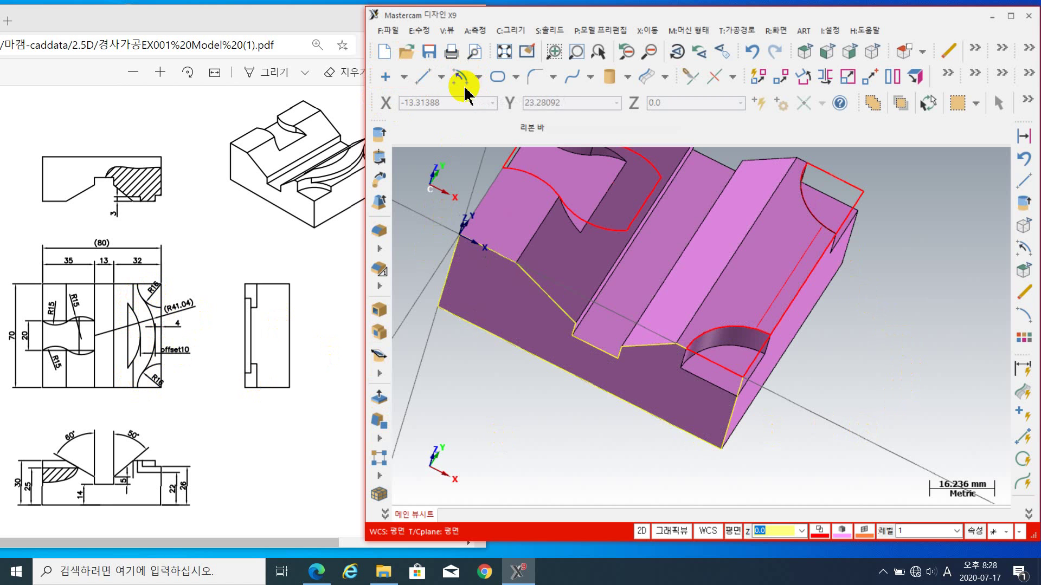
left_click(478, 78)
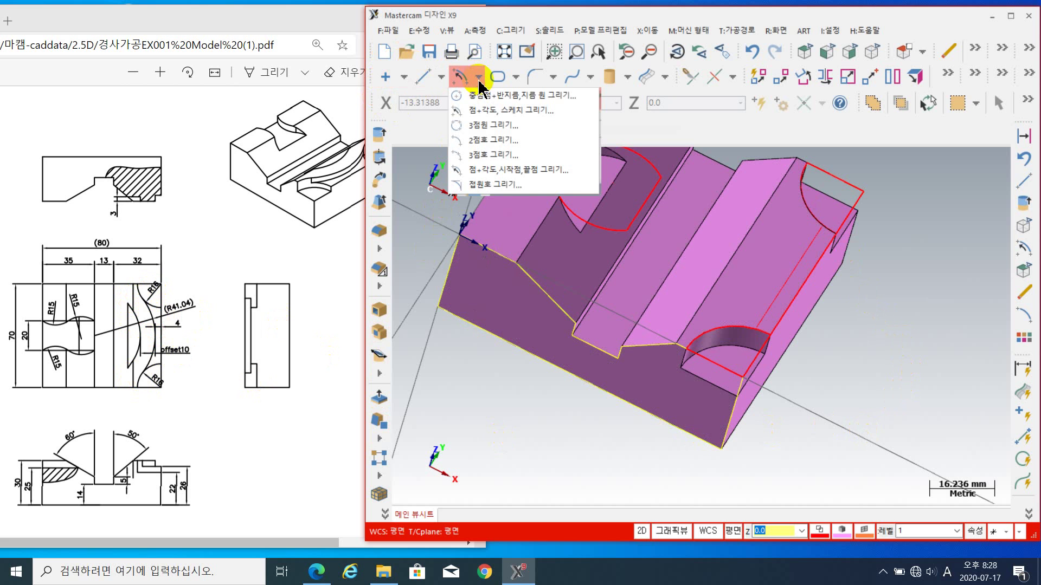
left_click(498, 187)
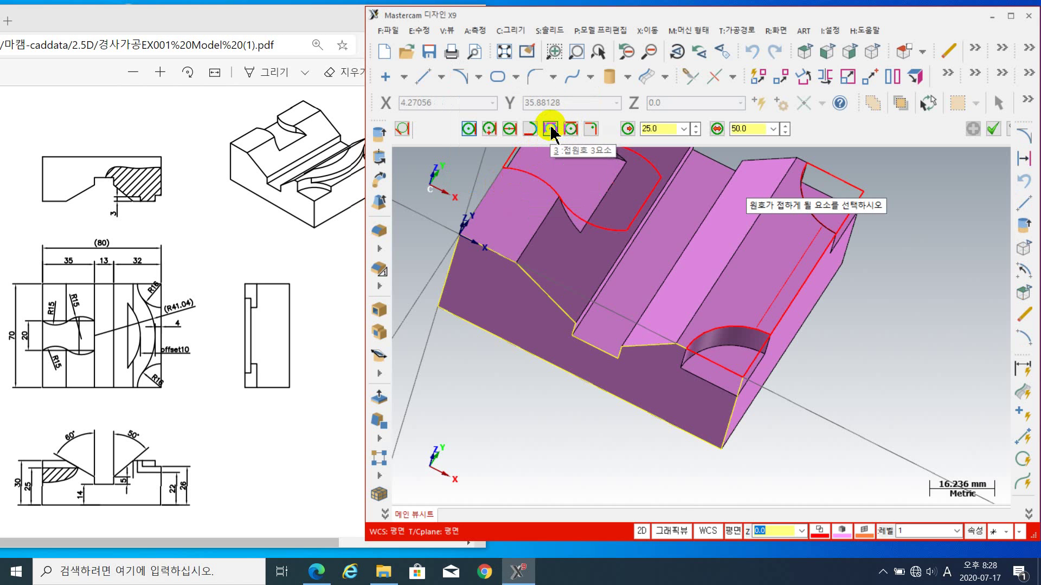
left_click(551, 131)
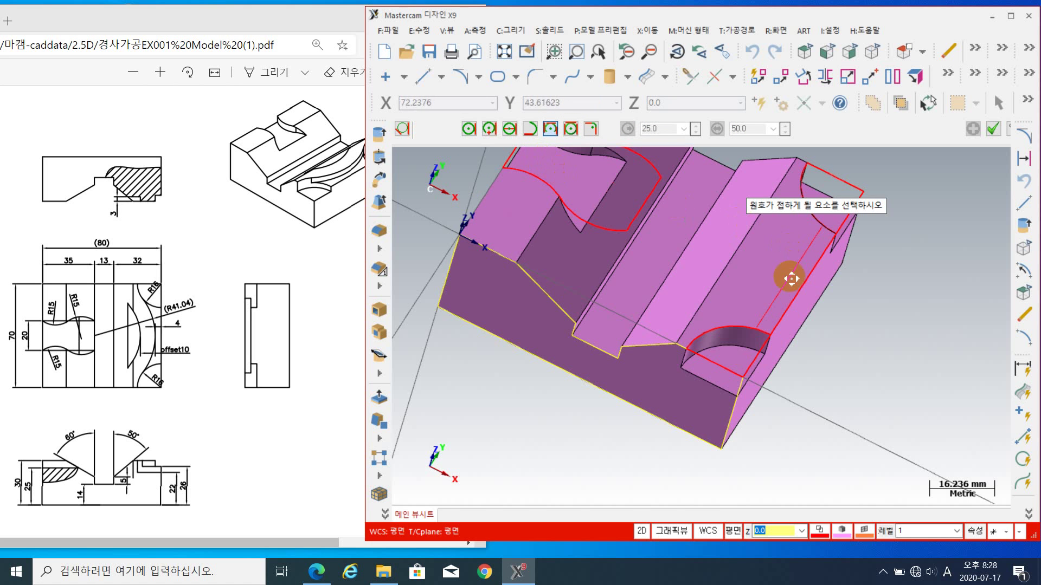
middle_click_drag(791, 278, 772, 355)
left_click(781, 262)
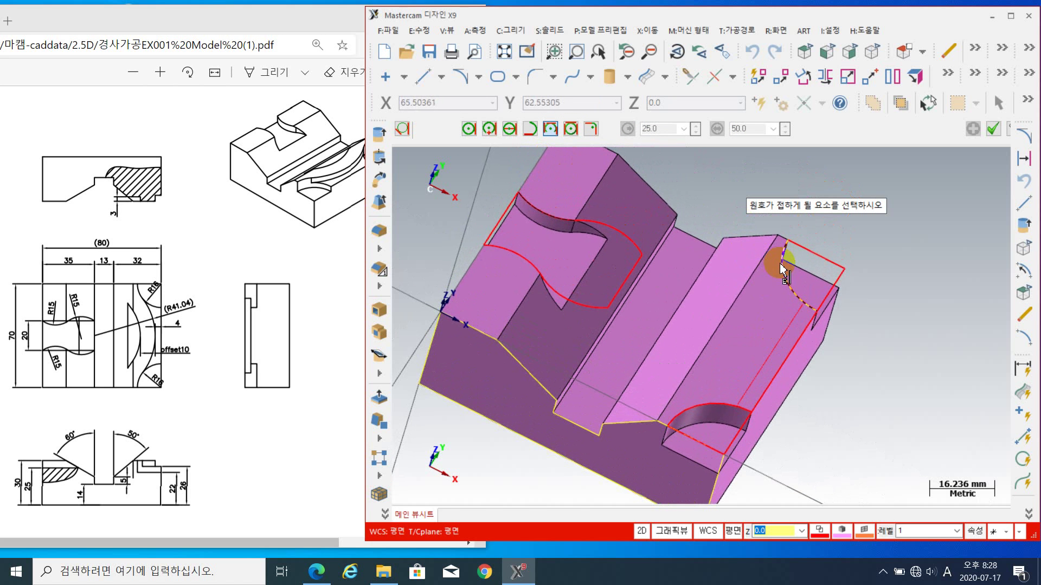
left_click(770, 355)
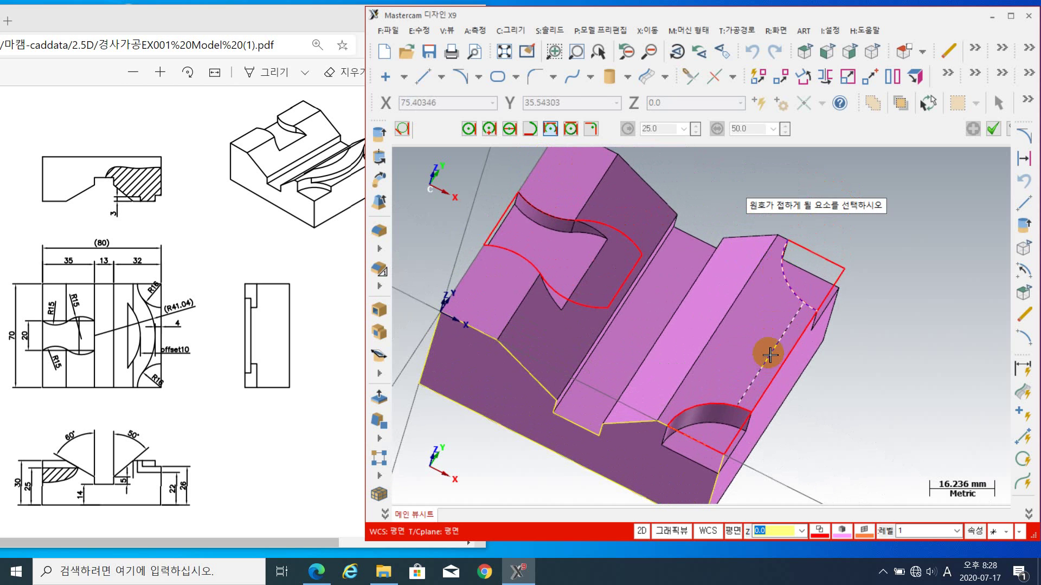
left_click(707, 405)
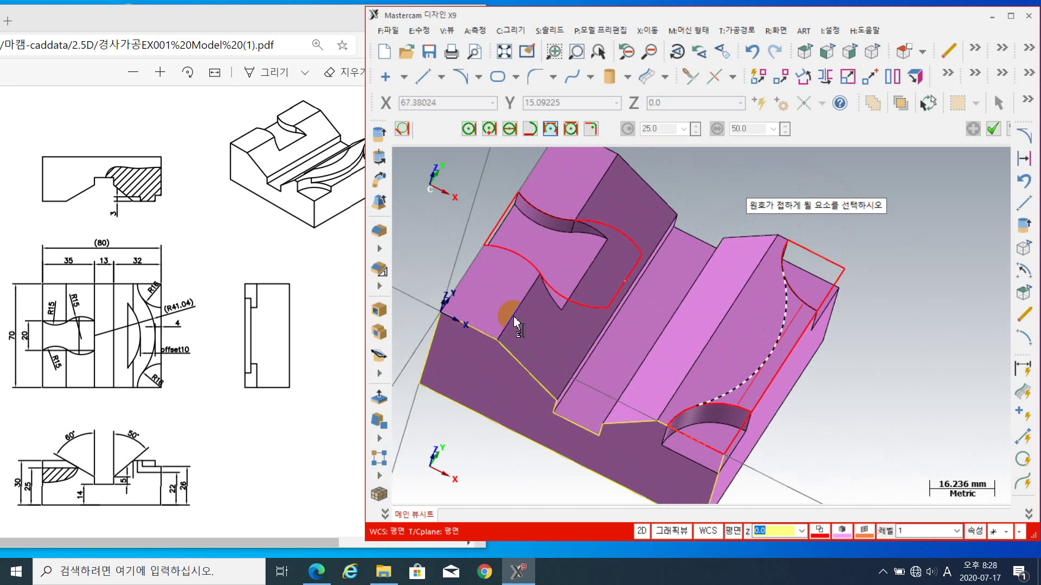
left_click(496, 325)
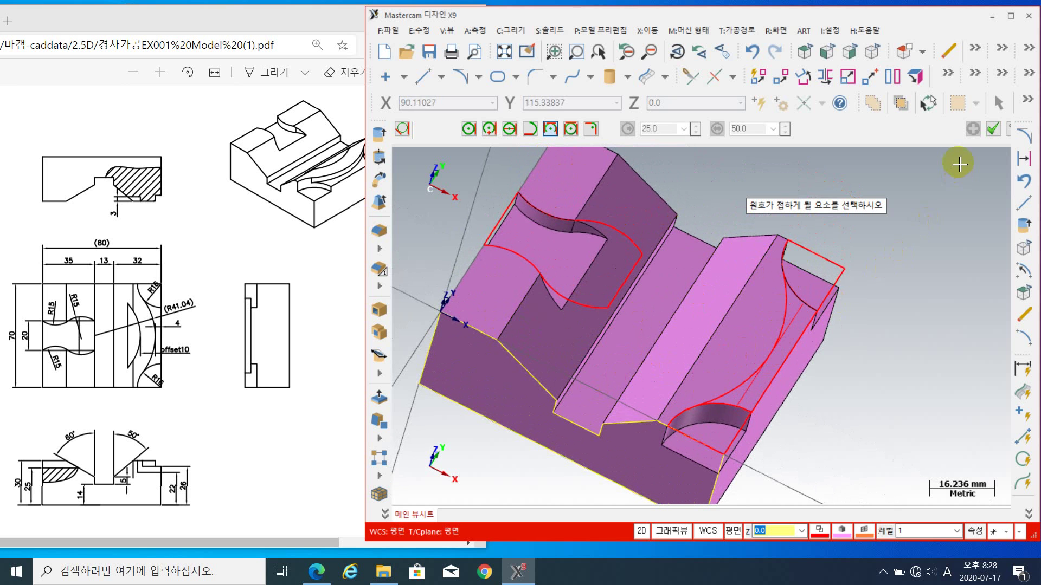
key("Escape")
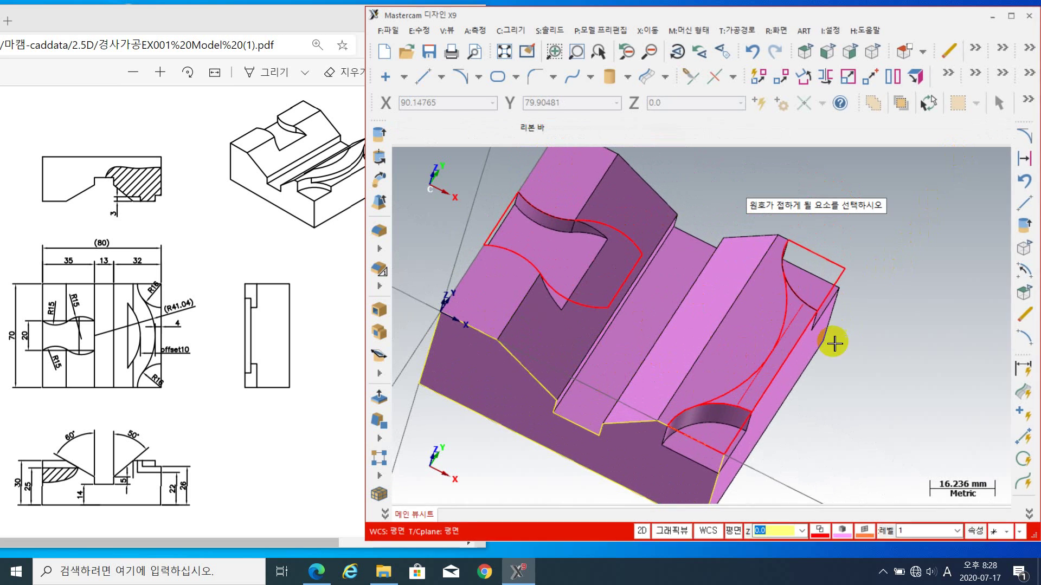
- Delete the 4 mm offset construction line between the two corner arcs
middle_click_drag(855, 320, 861, 287)
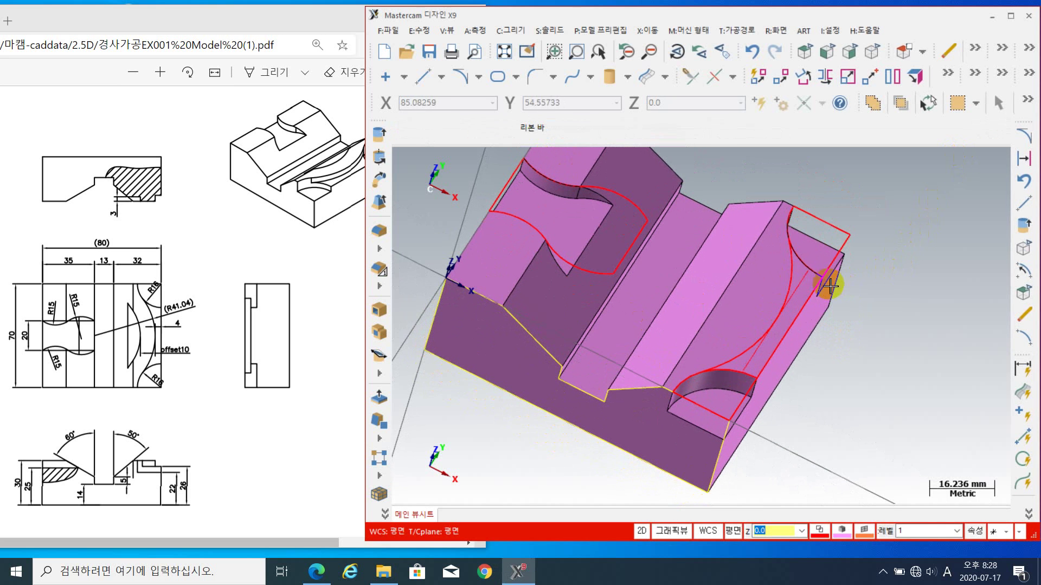
left_click(803, 278)
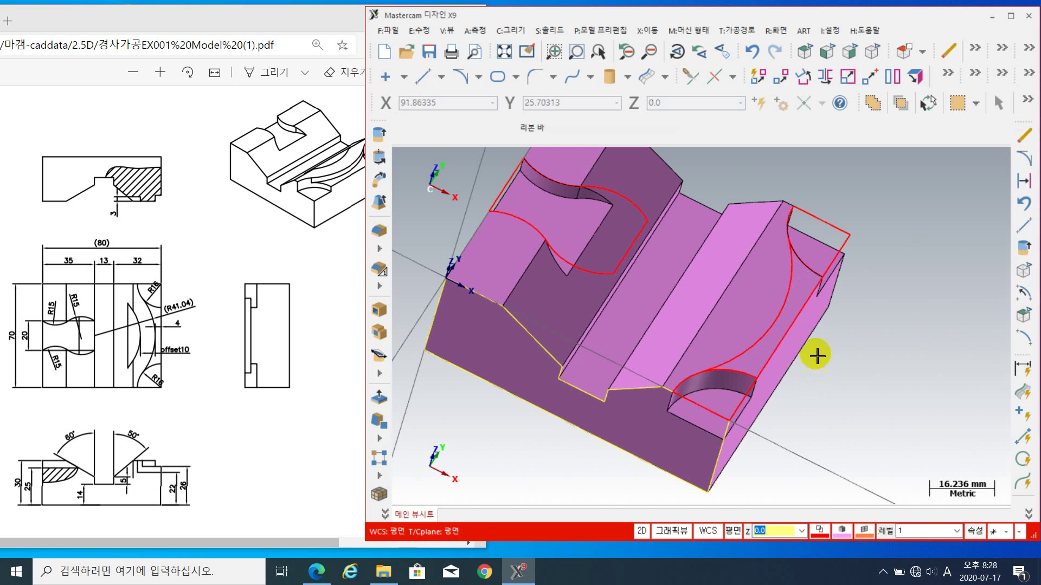
key("Delete")
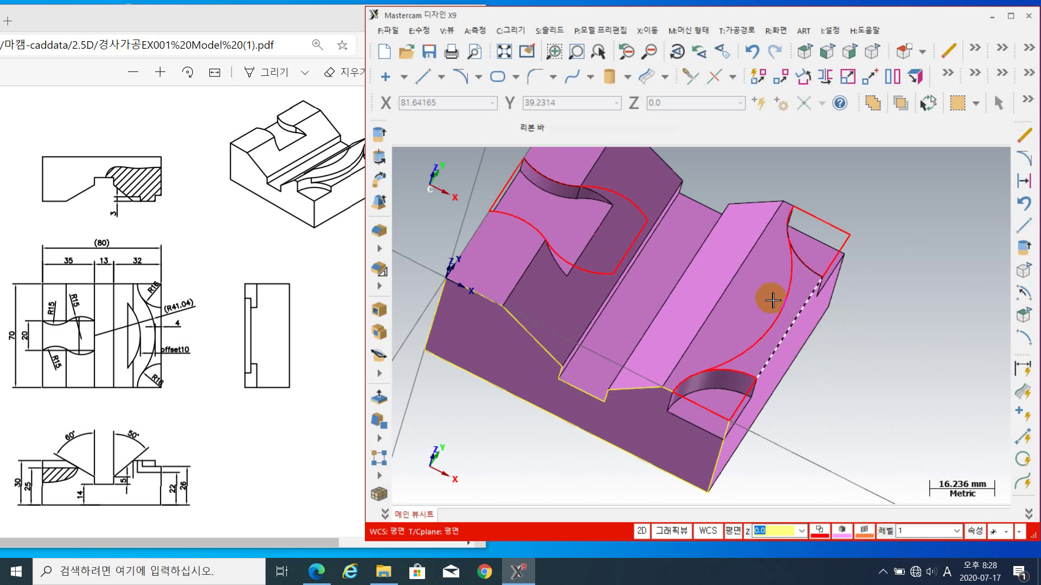
- Isolate the new tangent arc and the line along the part's right edge, hiding everything else, and switch to the top view
left_click(790, 322)
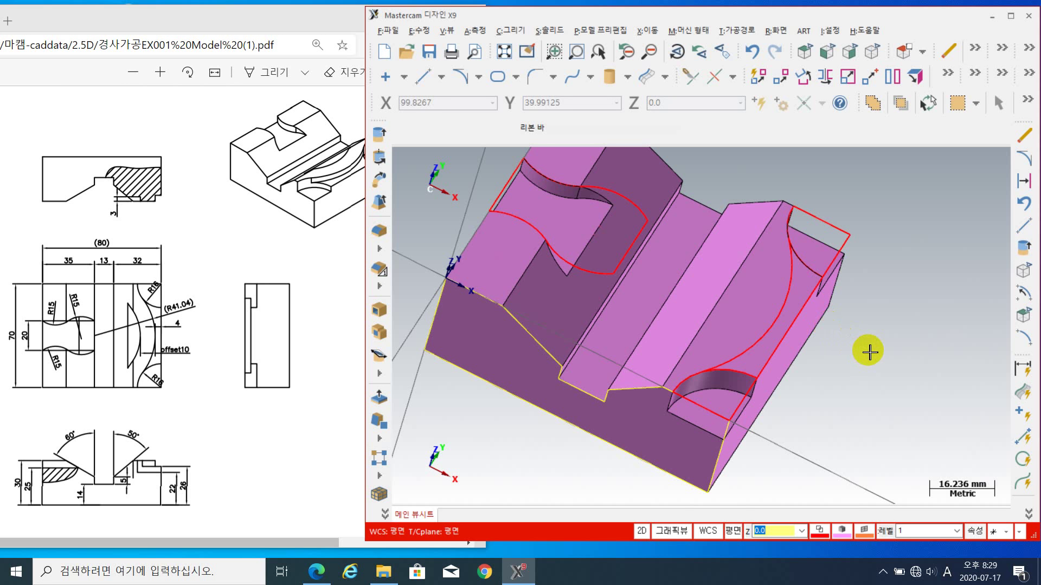
key("alt+e")
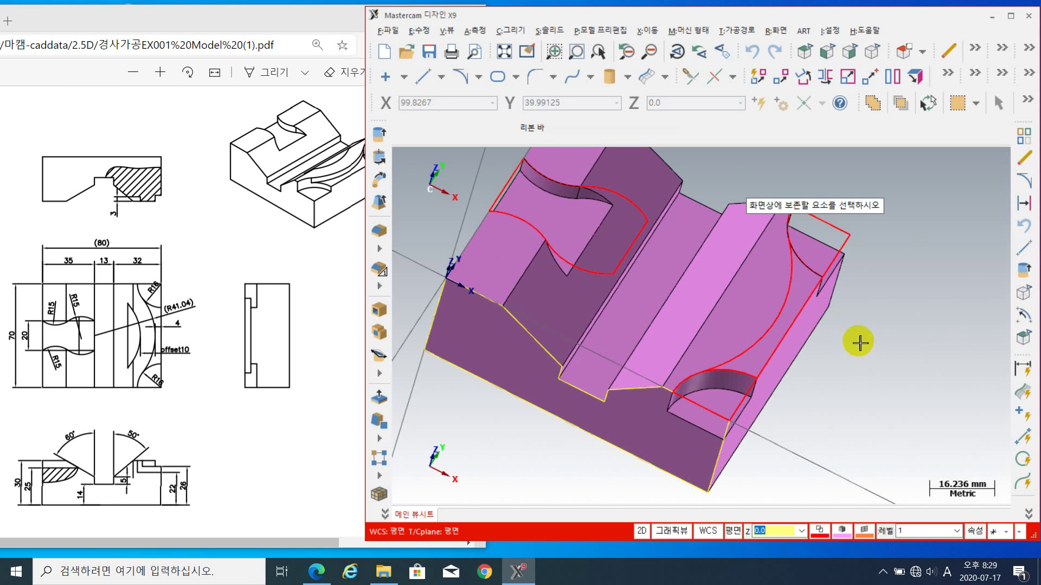
left_click(792, 315)
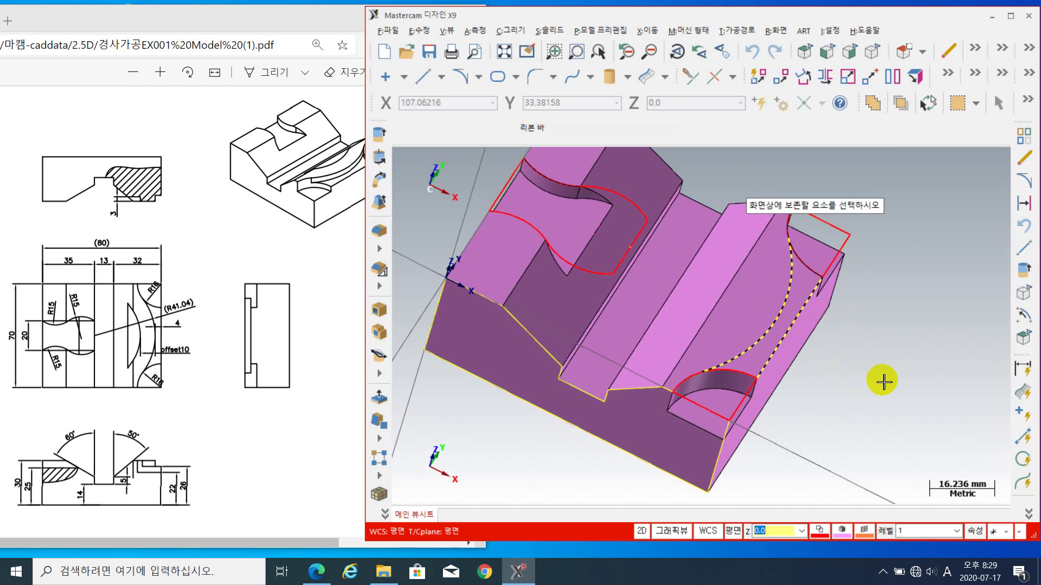
key("Return")
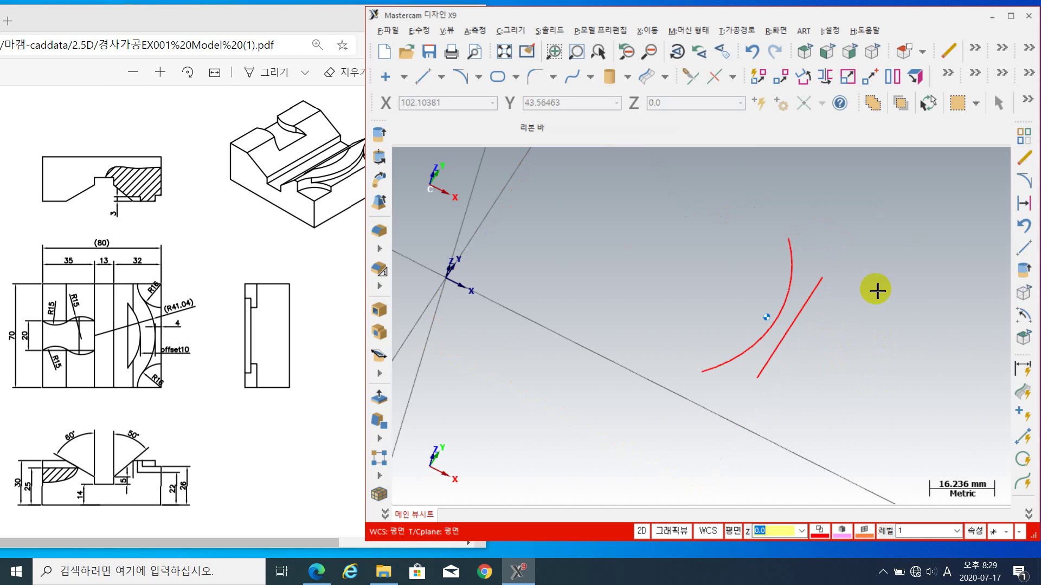
right_click(852, 201)
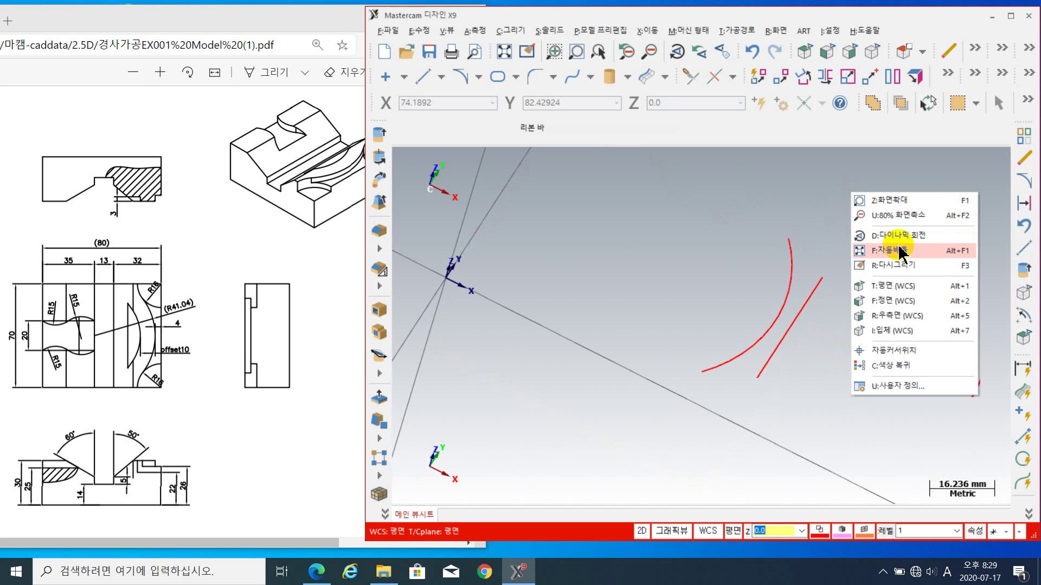
left_click(905, 287)
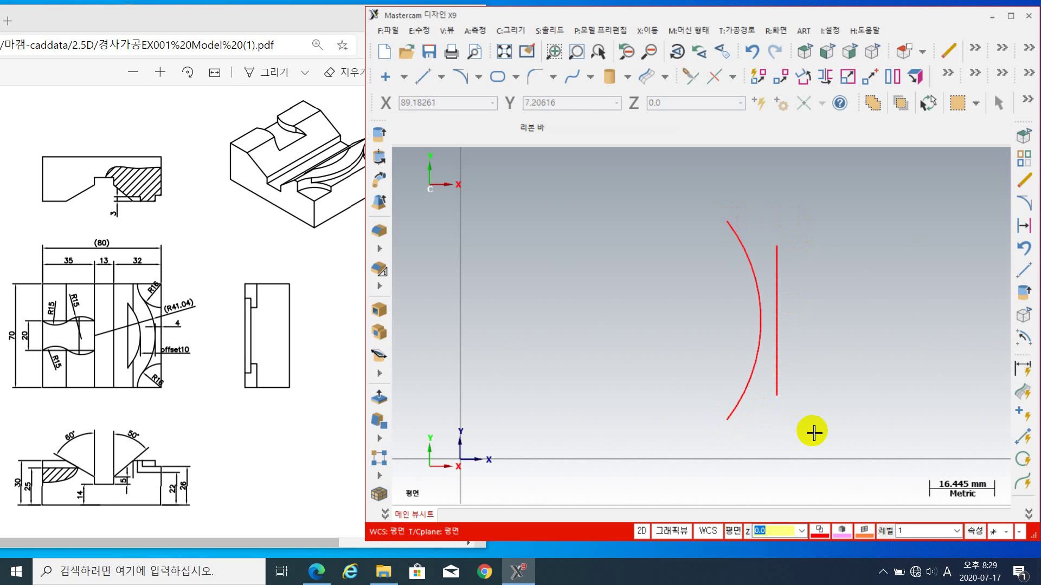
- Draw a horizontal line from the tangent arc's far endpoint to the X position of the part's right edge line
left_click(419, 81)
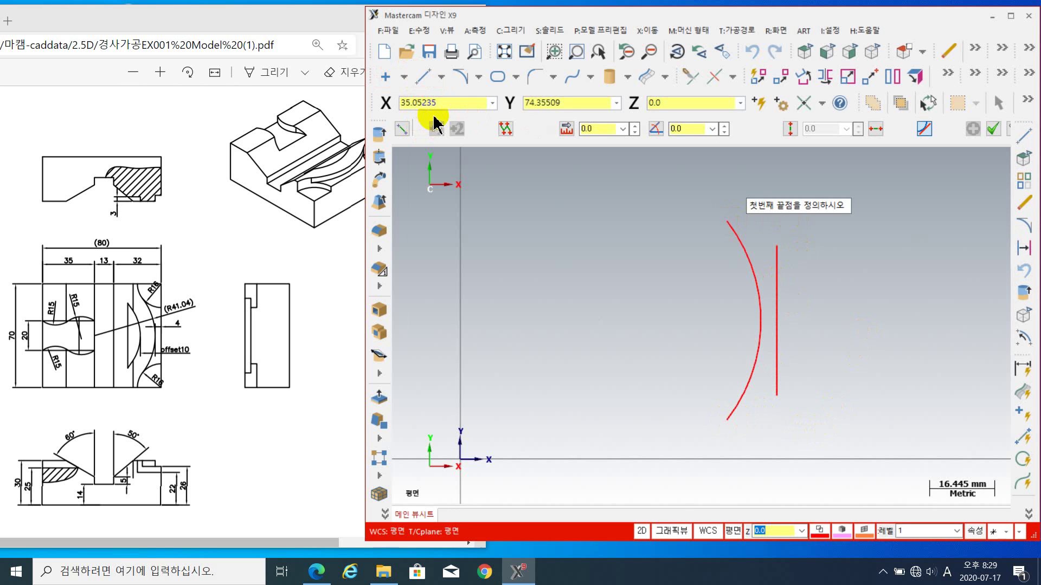
left_click(875, 129)
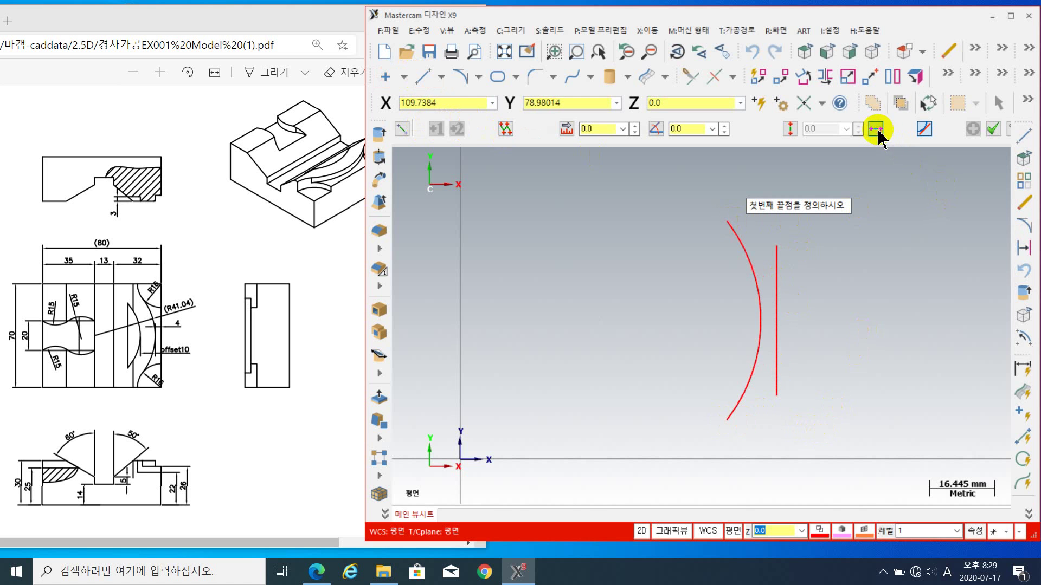
middle_click_drag(924, 285, 881, 320)
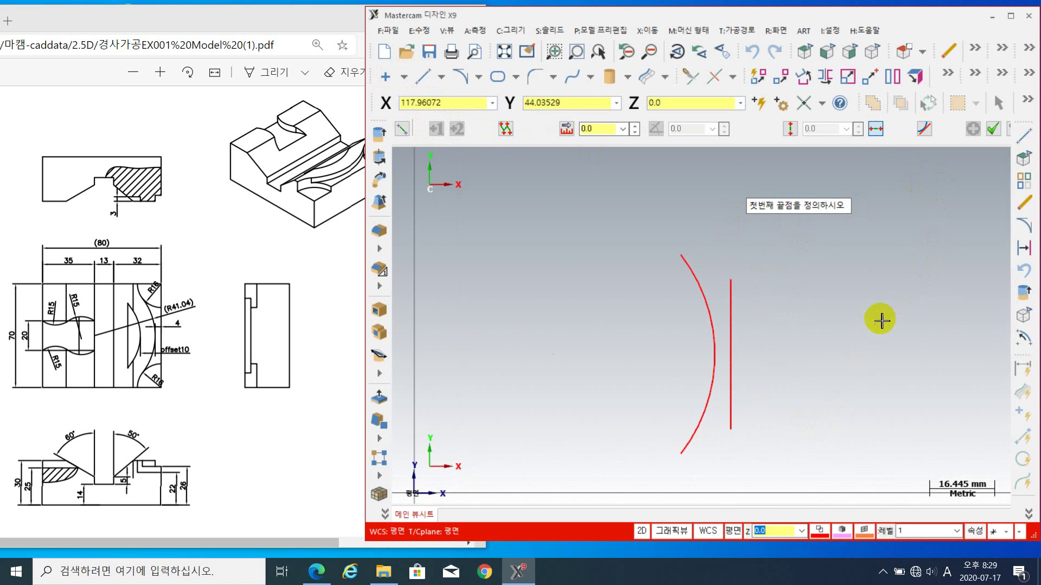
left_click(681, 255)
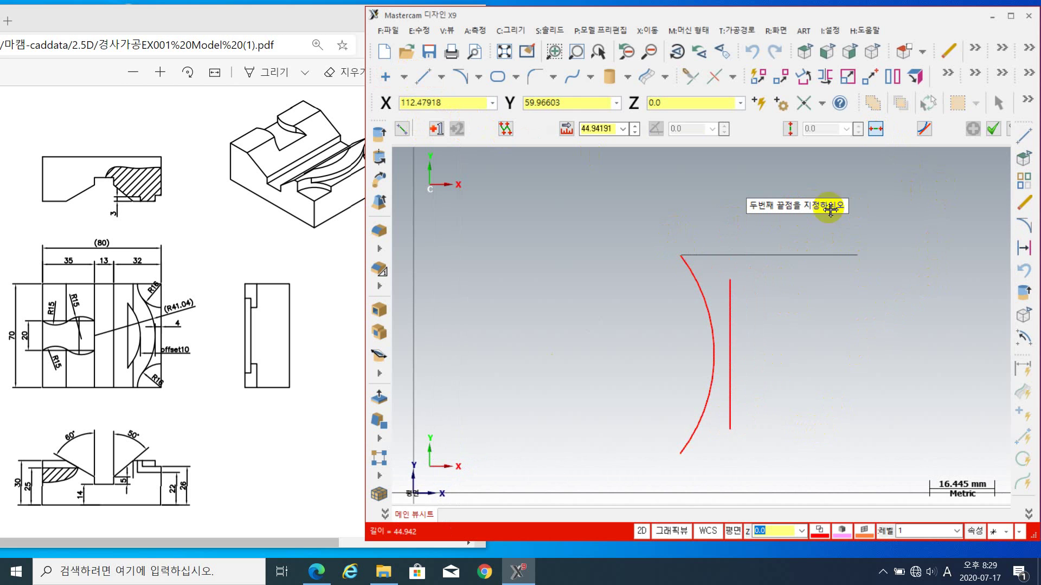
left_click(731, 282)
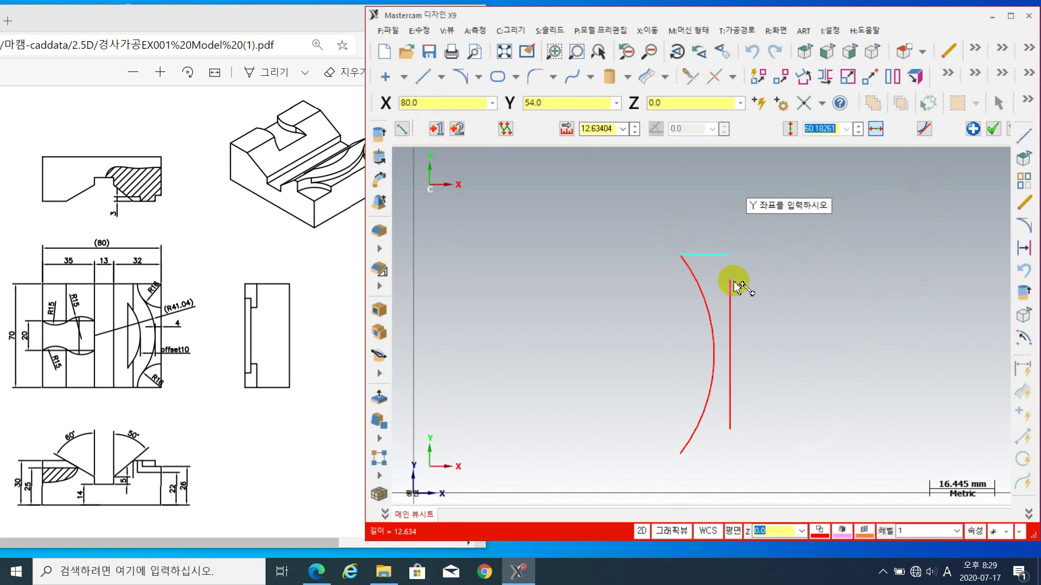
left_click(975, 127)
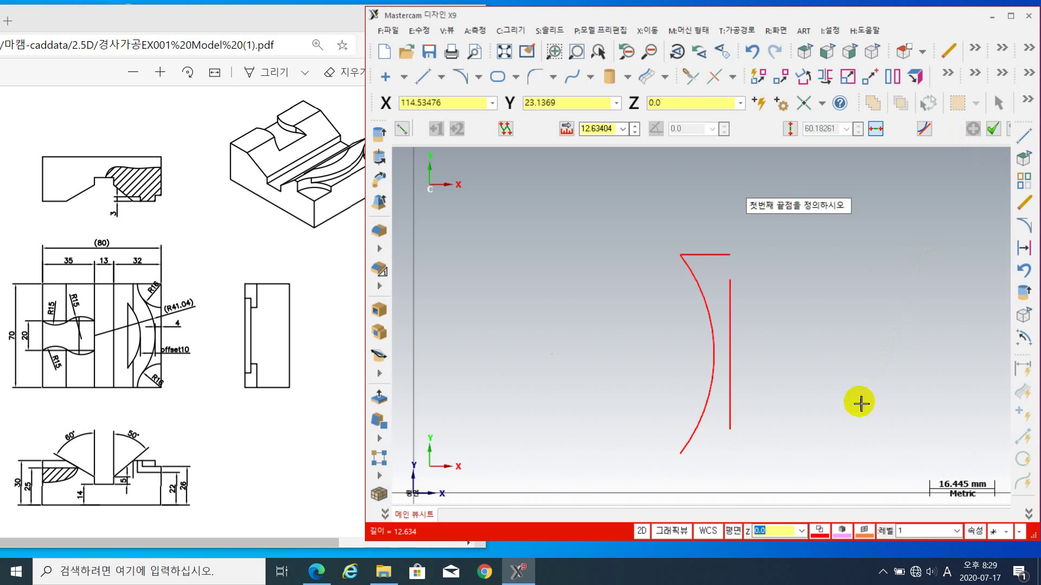
- Draw a second horizontal line from the arc's near endpoint to the X position of the edge line
middle_click_drag(861, 404, 771, 350)
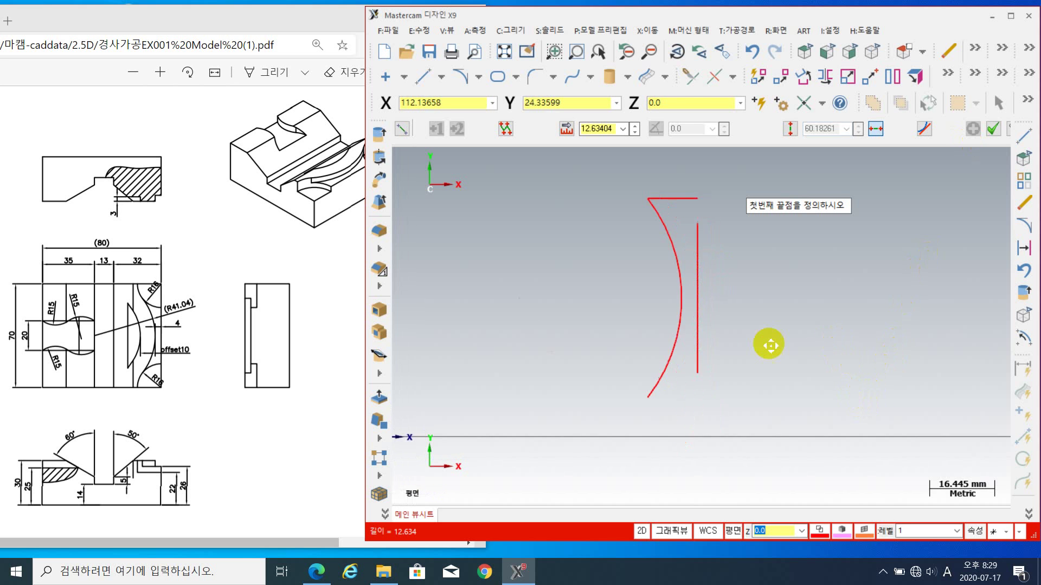
left_click(591, 401)
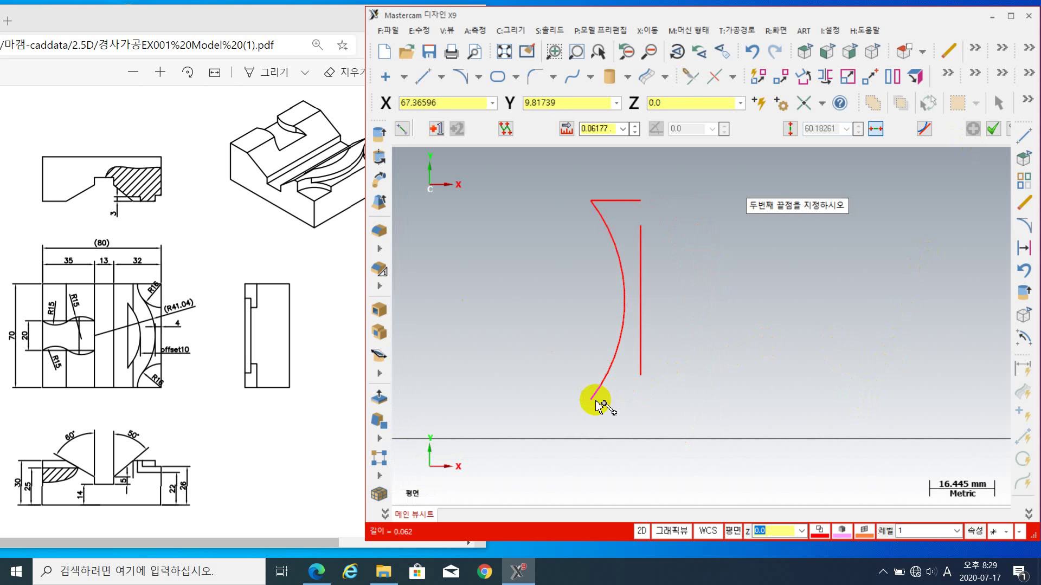
left_click(641, 379)
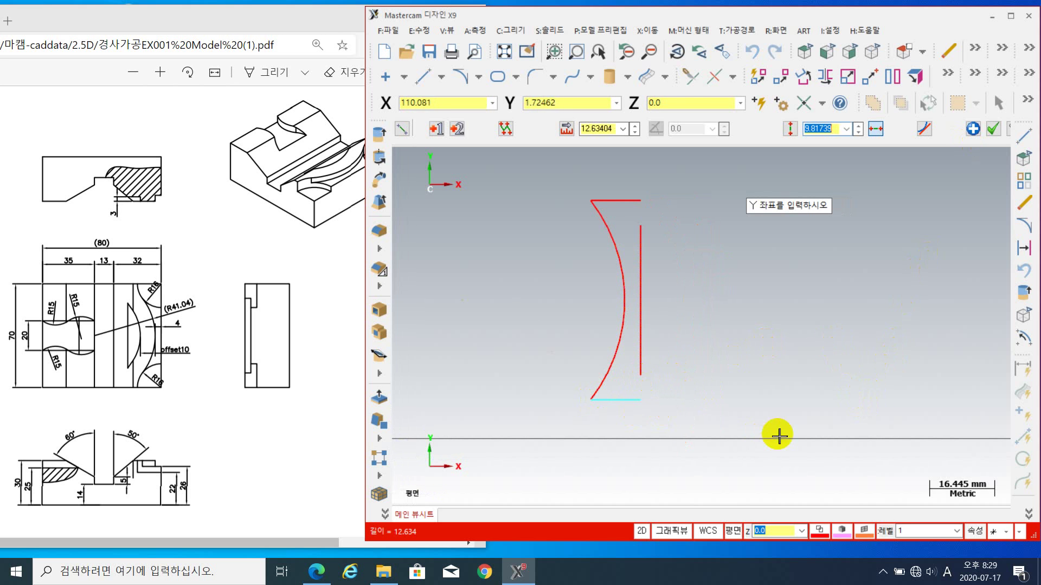
left_click(994, 135)
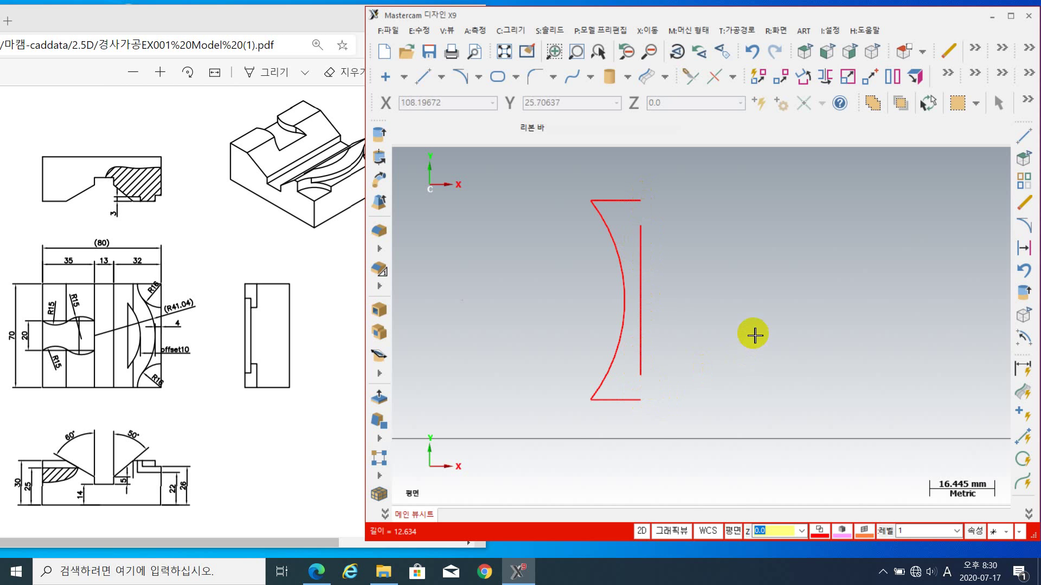
key("Left")
key("Up")
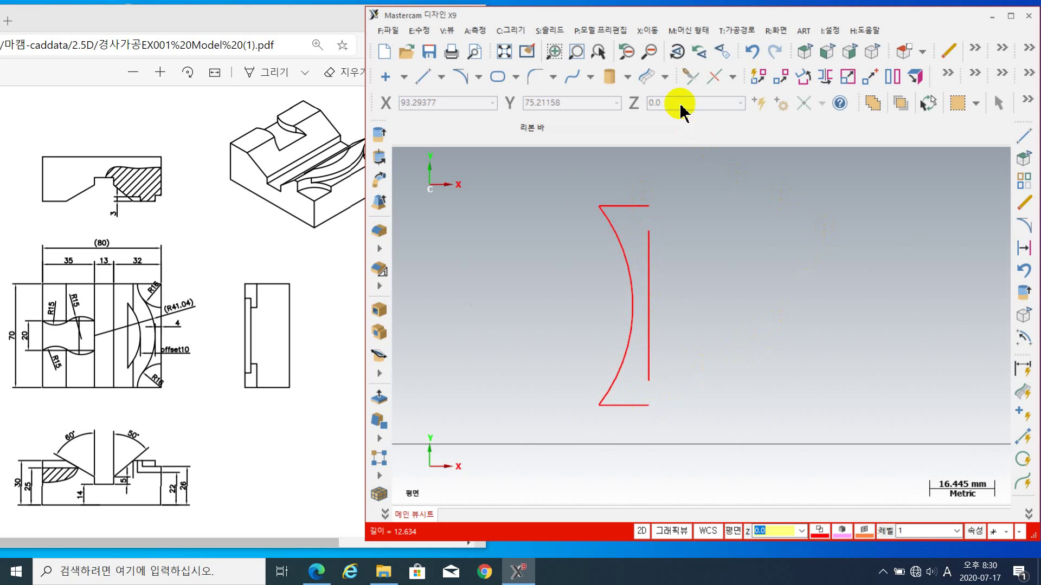
- Close the profile by trimming the two horizontal lines and the vertical edge line together with a three-entity trim
left_click(690, 79)
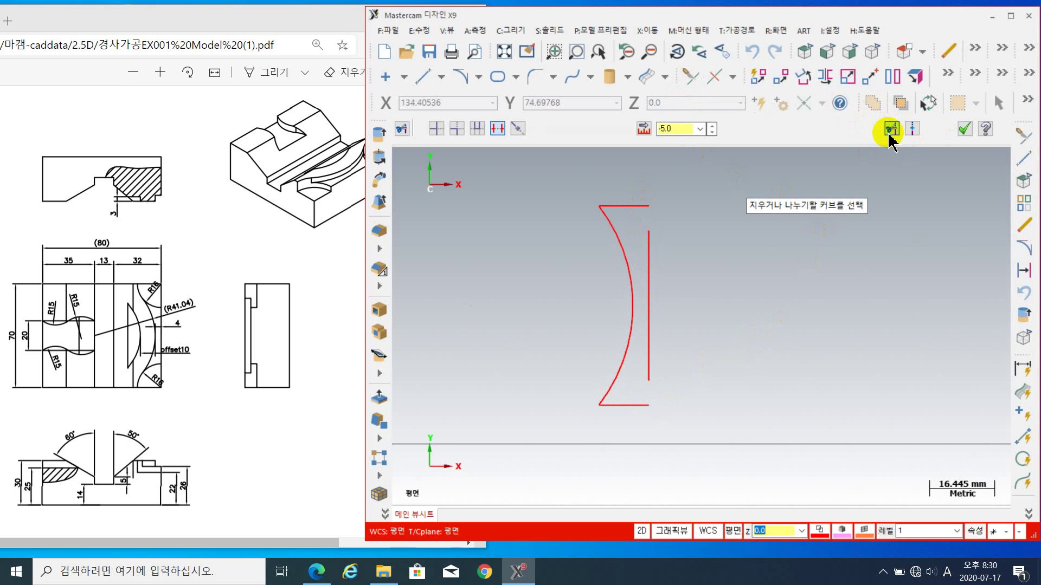
left_click(477, 129)
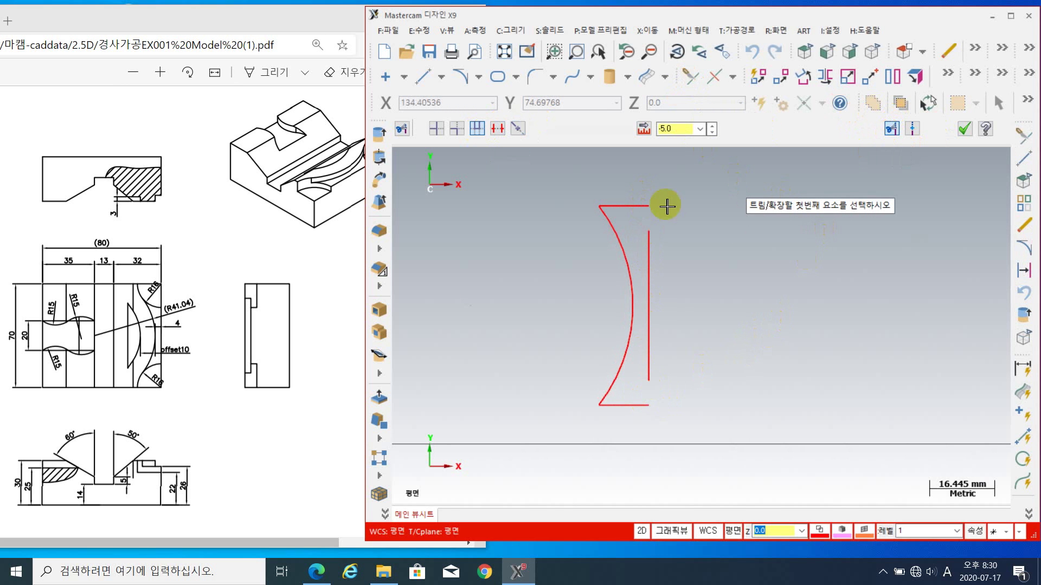
left_click(633, 205)
left_click(632, 406)
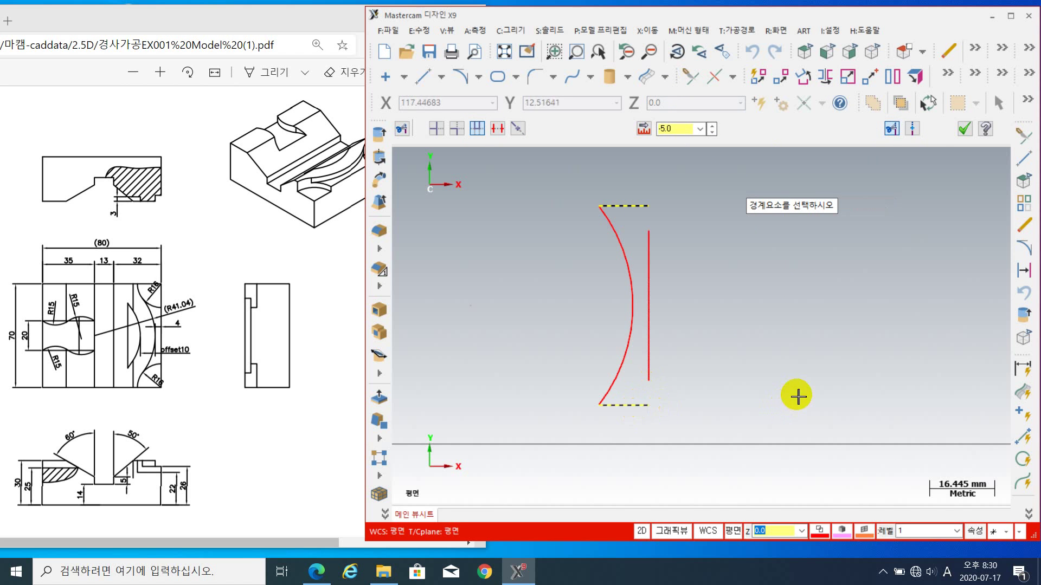
left_click(641, 274)
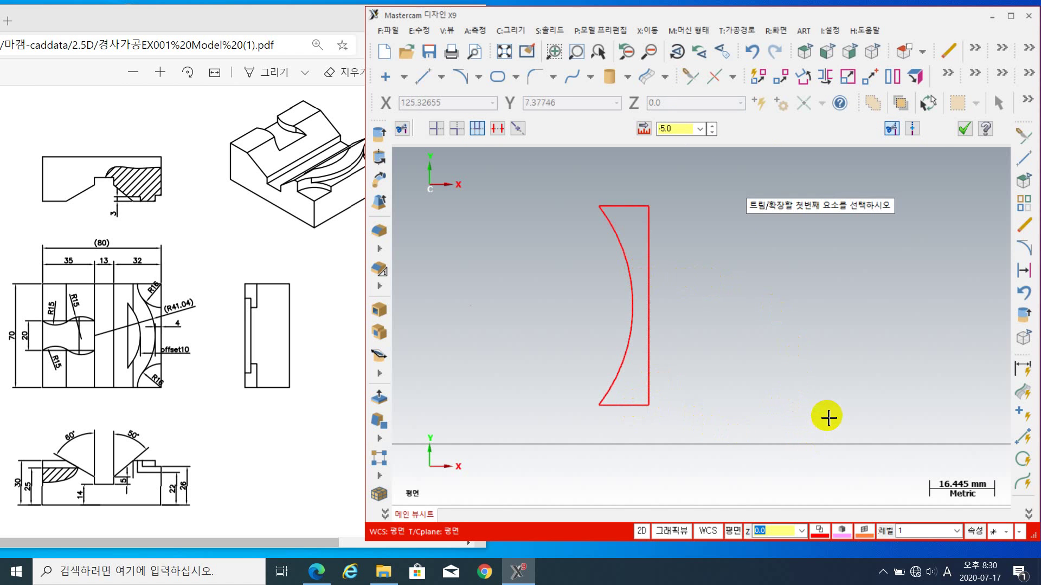
left_click(965, 129)
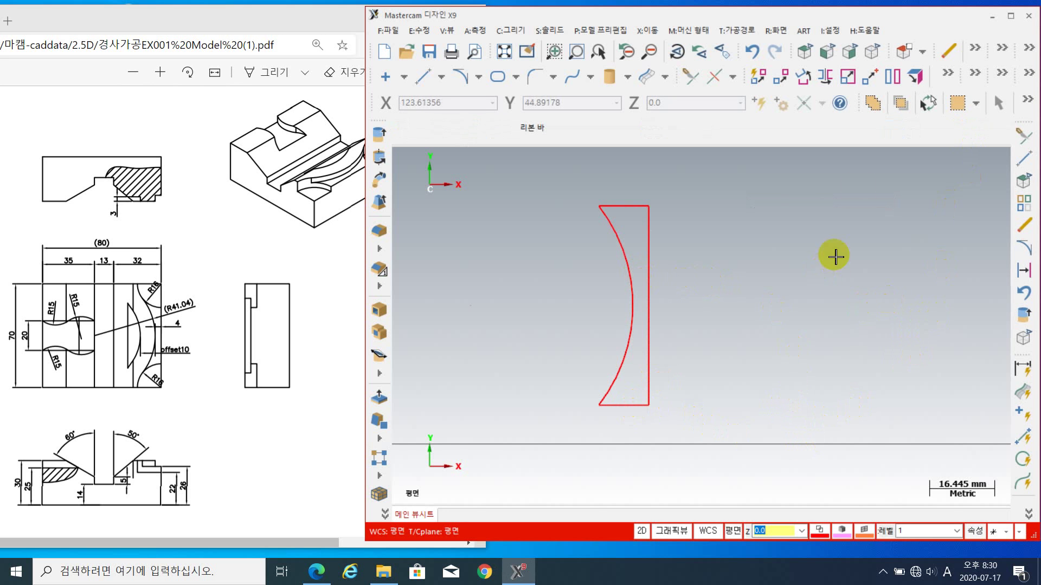
- Switch to the isometric view and bring back the hidden solid and wireframe geometry
left_click(870, 53)
middle_click_drag(843, 346, 814, 356)
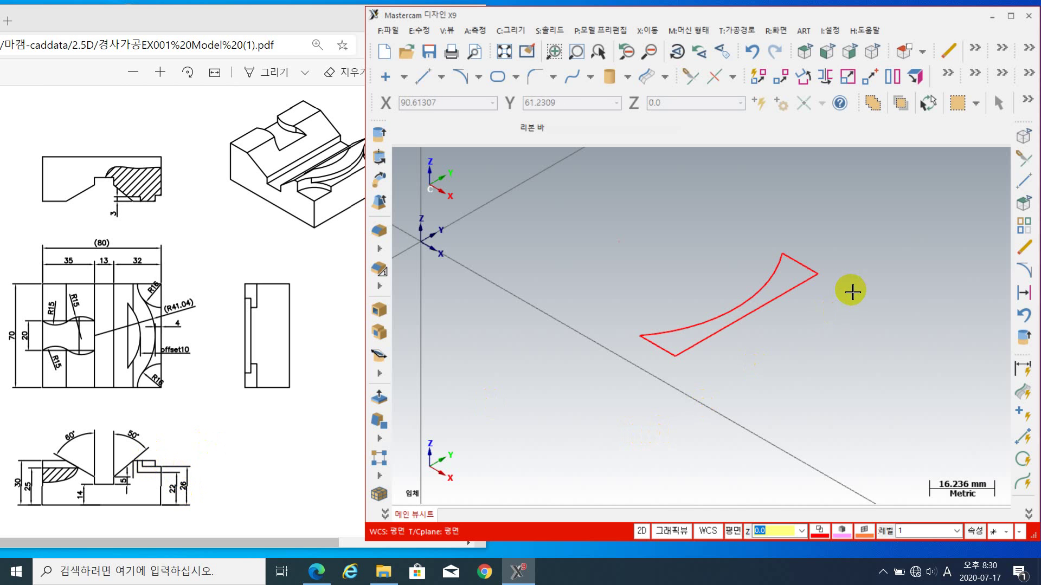
key("alt+e")
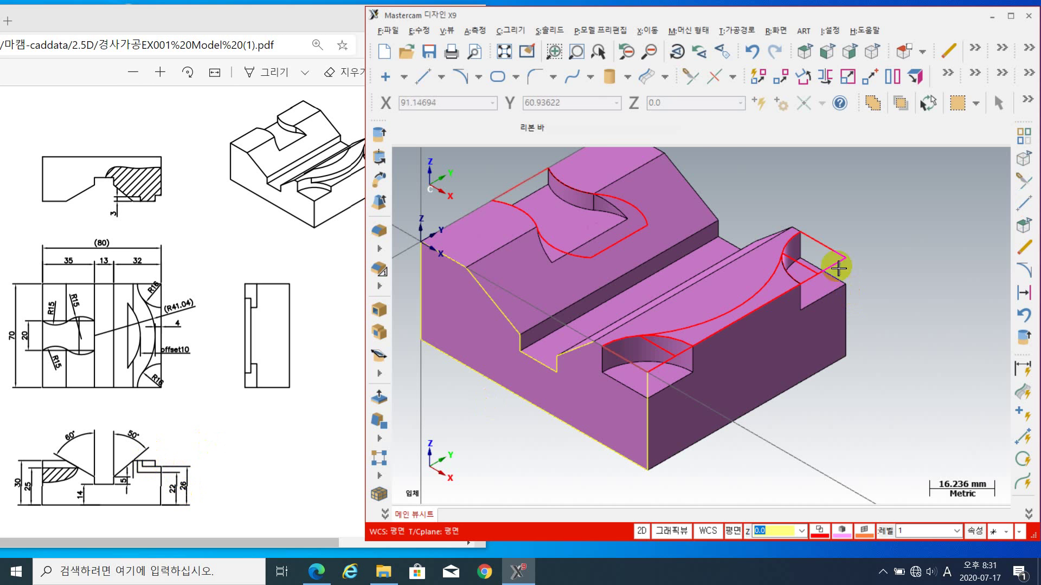
- Extrude the closed arc profile as a 4 mm deep cut into the solid body
left_click(382, 138)
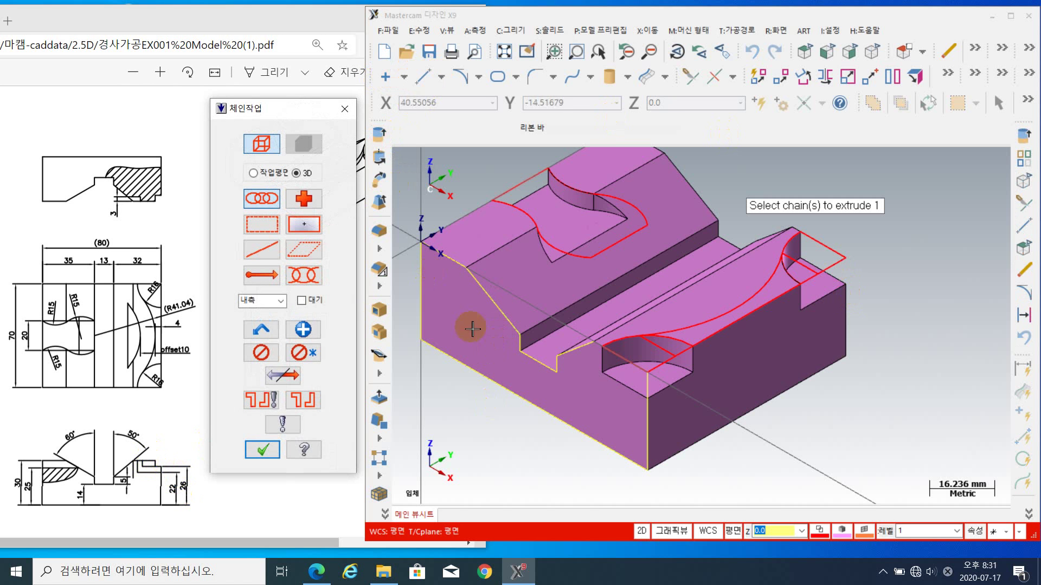
left_click(660, 375)
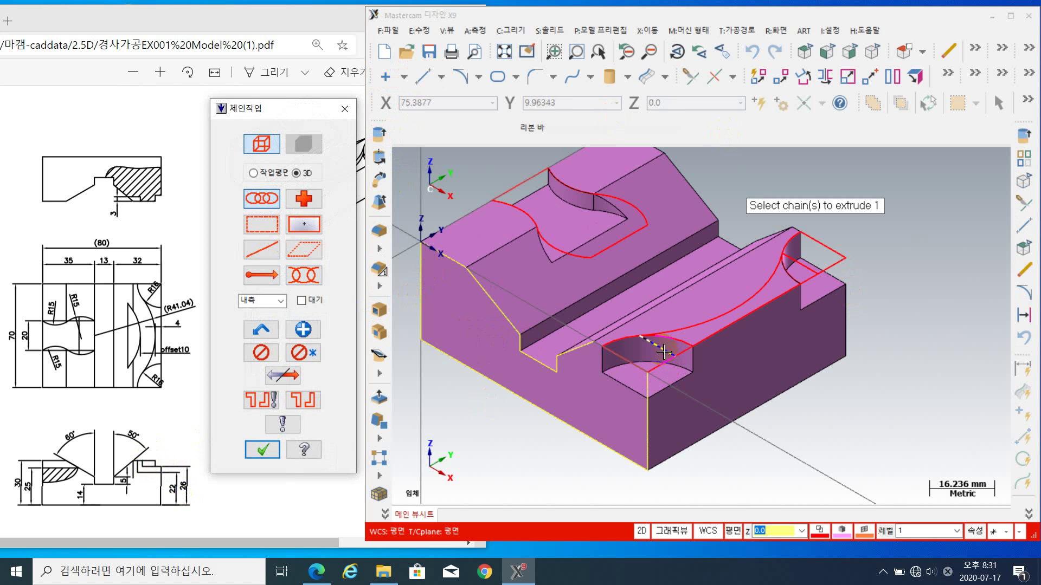
left_click(716, 310)
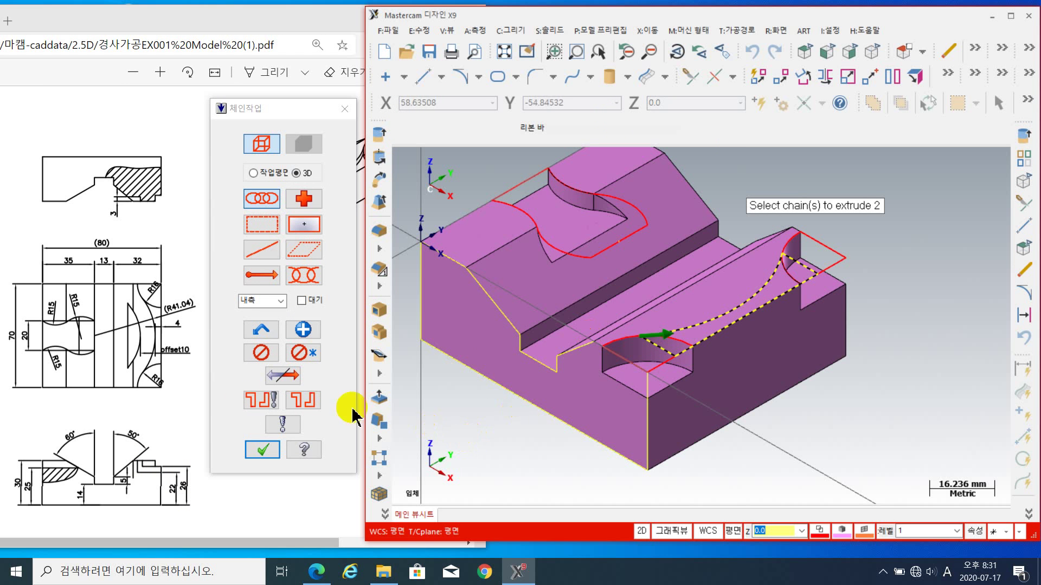
left_click(265, 451)
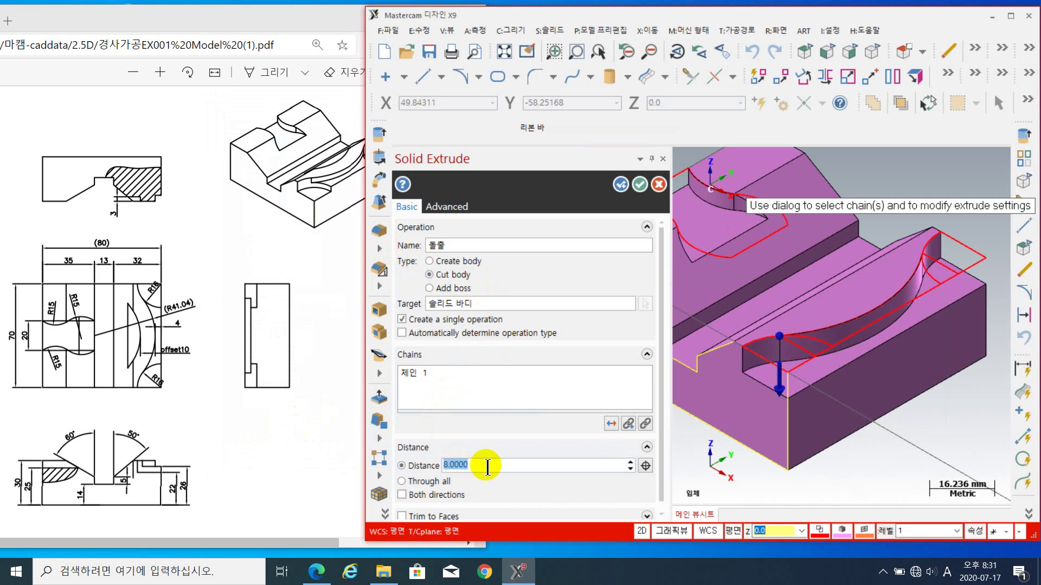
key("Return")
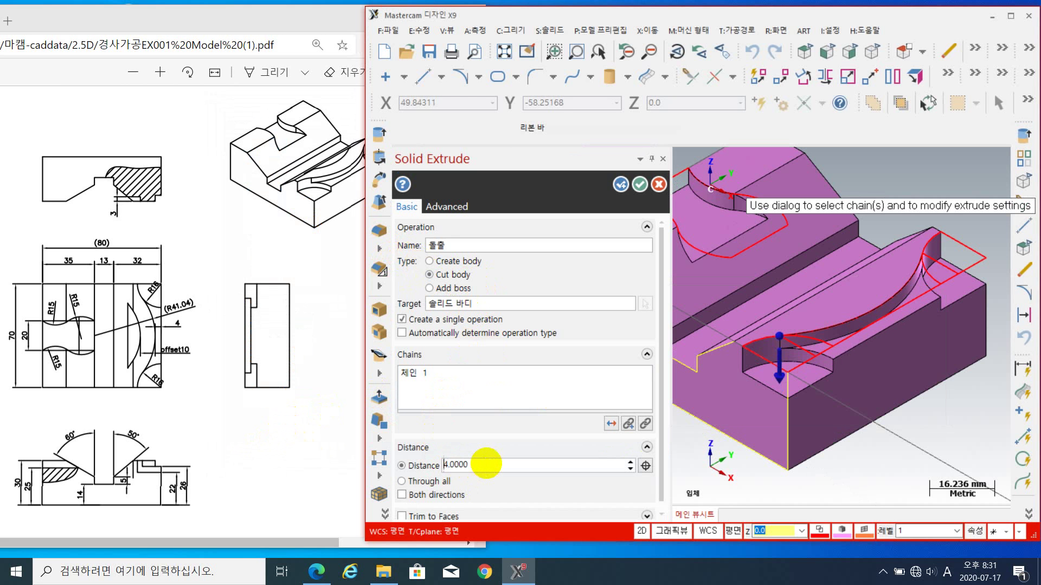
left_click(640, 184)
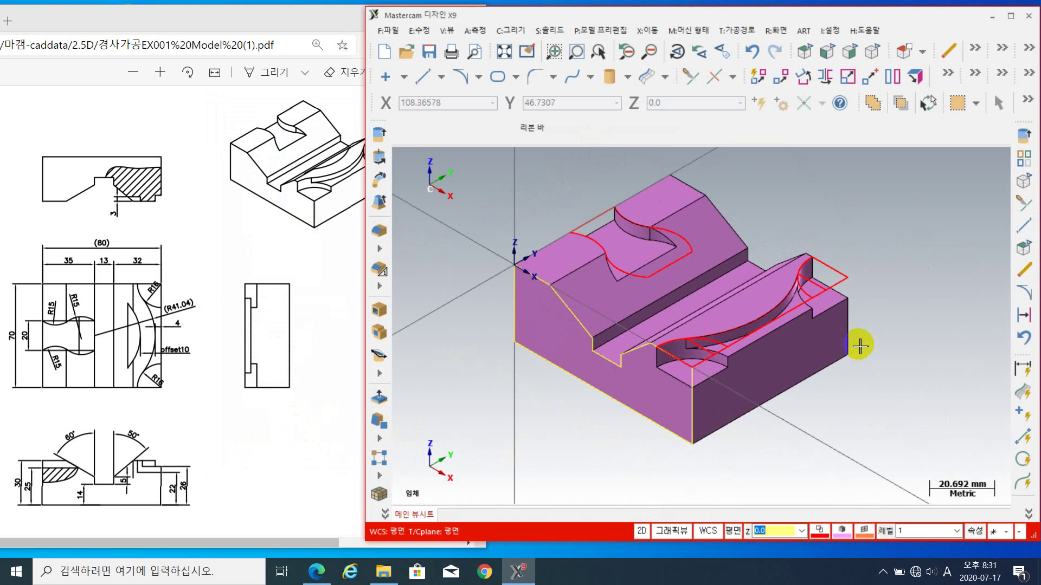
- Isolate the solid body, hiding the wireframe, and inspect its cuts from several angles against the PDF drawing
middle_click_drag(856, 391, 852, 403)
key("F1")
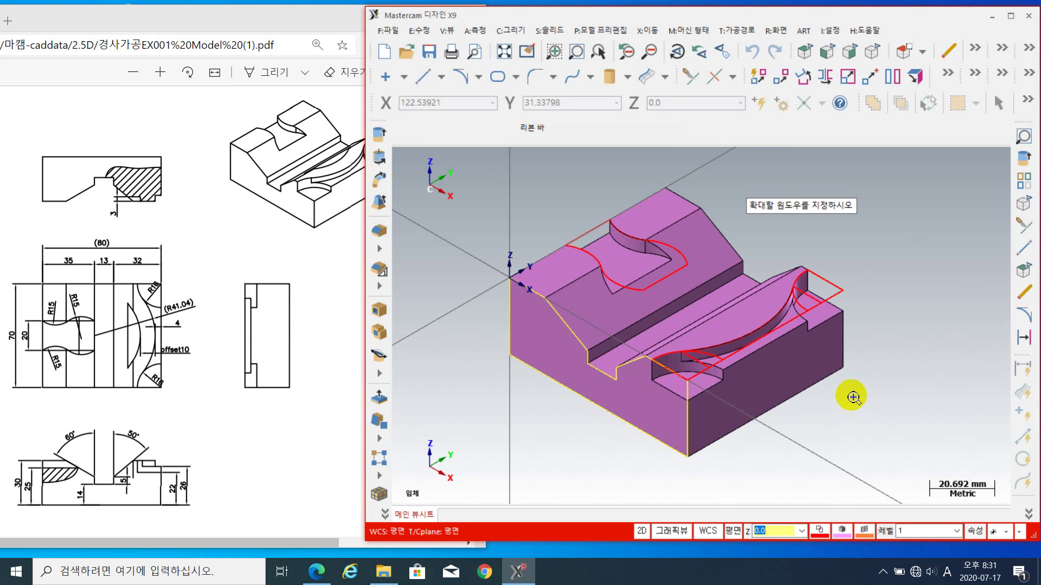
key("Escape")
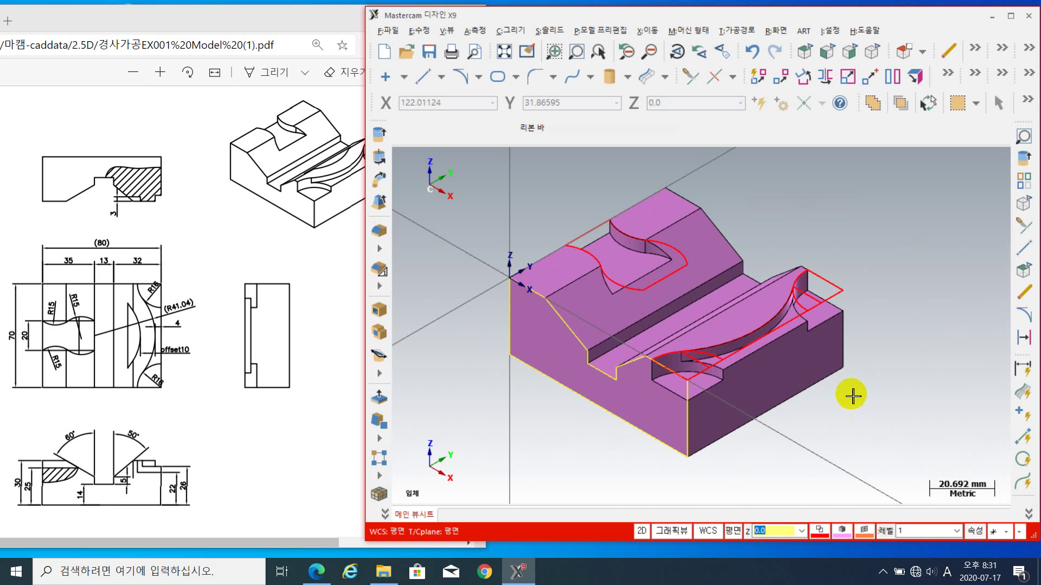
key("alt+e")
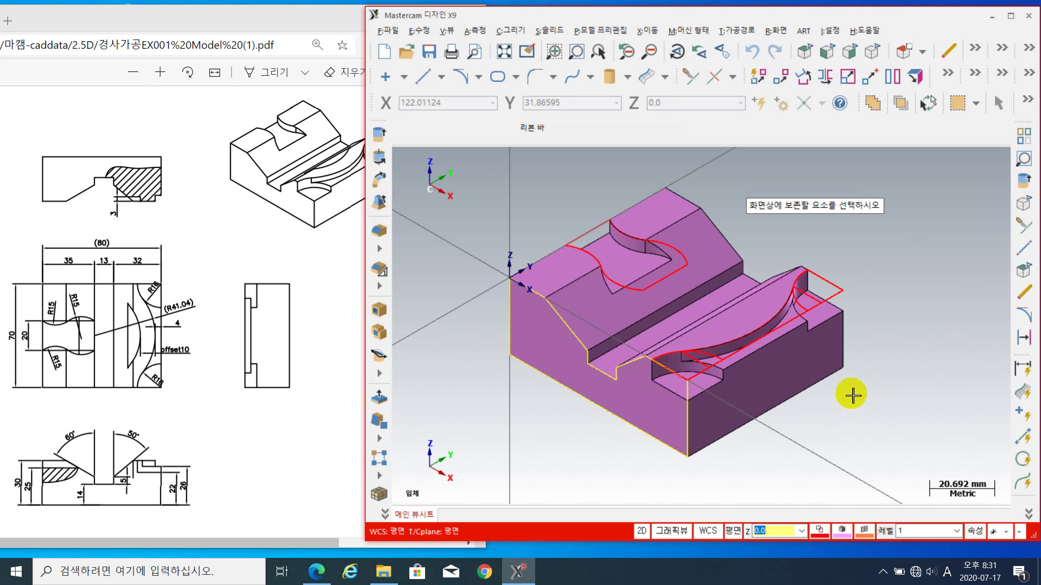
left_click(628, 301)
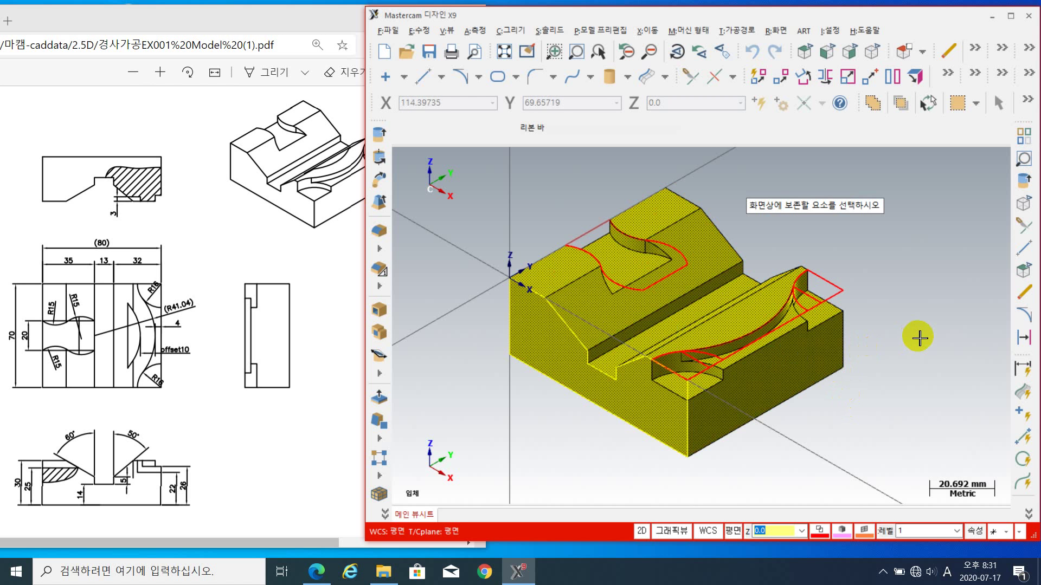
key("Return")
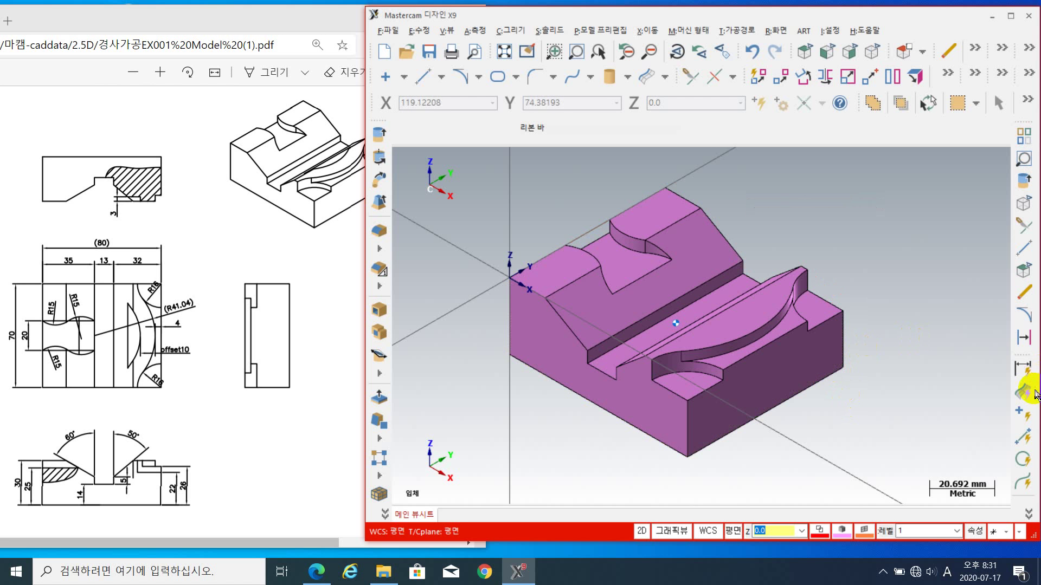
middle_click_drag(831, 389, 855, 388)
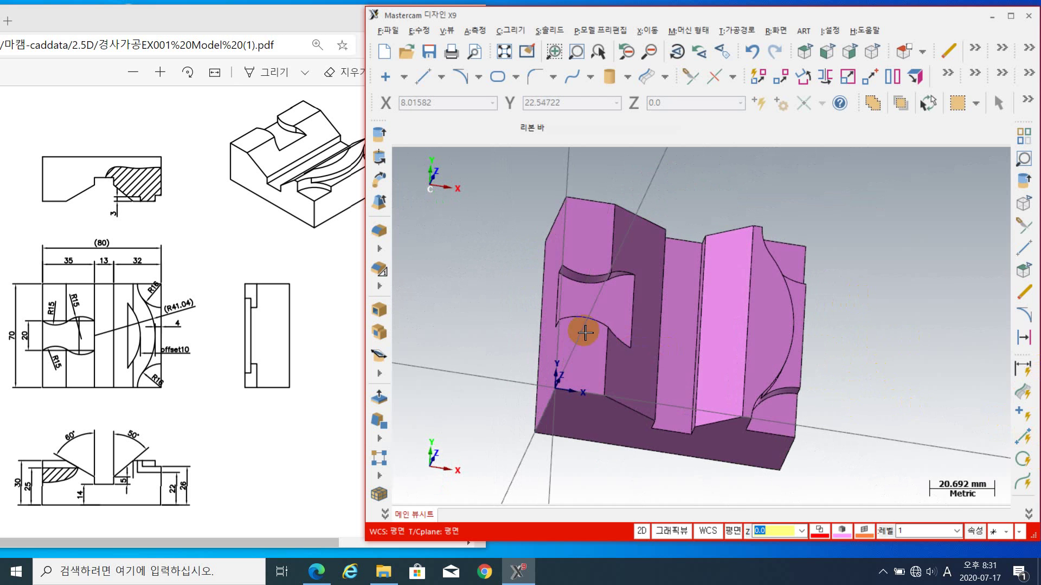
mouse_move(581, 328)
middle_mouse_down()
mouse_move(613, 324)
mouse_move(565, 302)
mouse_move(552, 348)
mouse_move(562, 327)
mouse_move(493, 298)
middle_mouse_up()
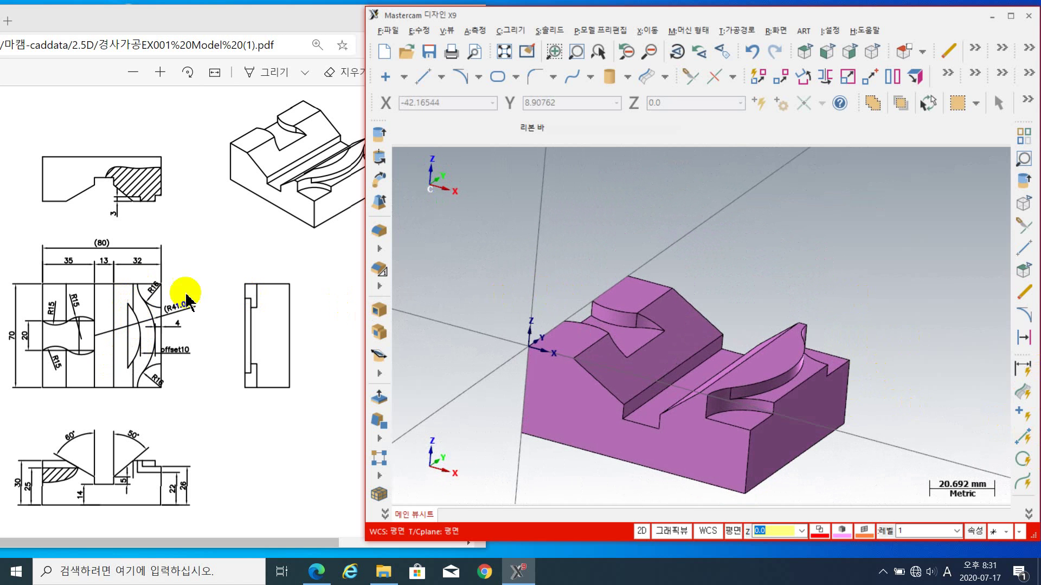
- Offset a copy of the R41.04 arc inward by 10 mm
middle_click_drag(820, 307, 831, 256)
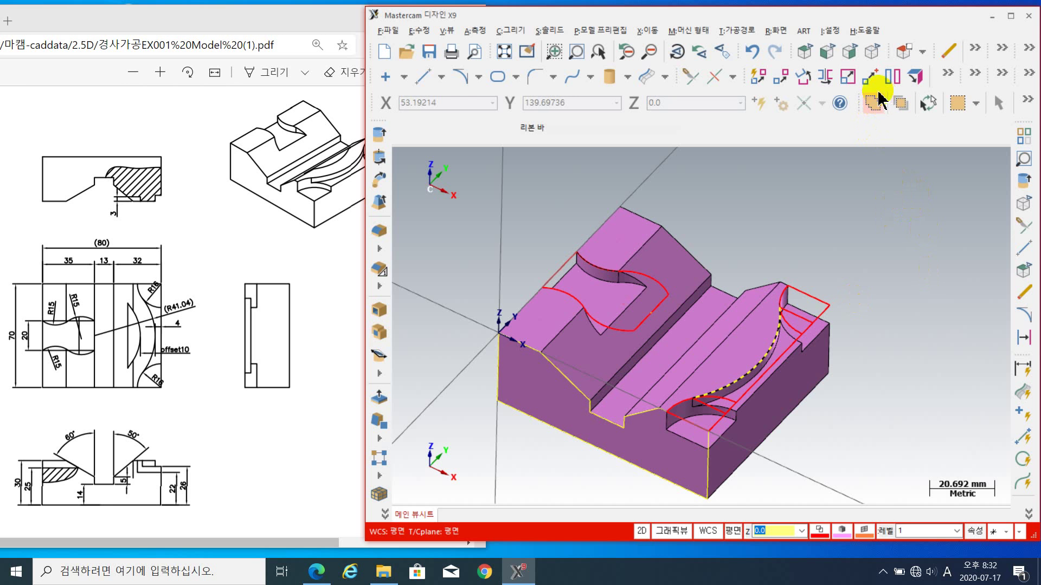
left_click(787, 313)
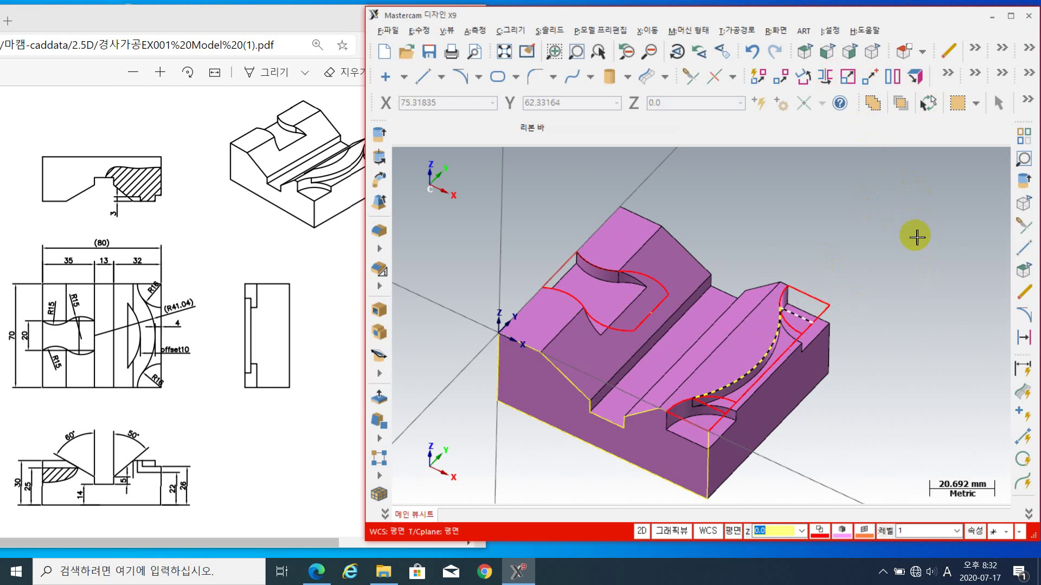
left_click(953, 80)
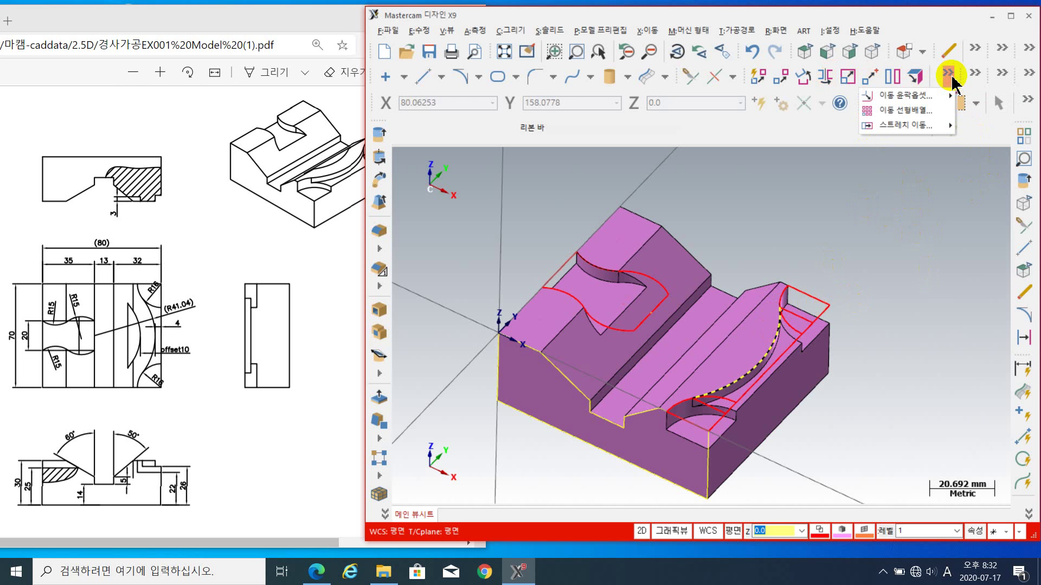
mouse_move(900, 96)
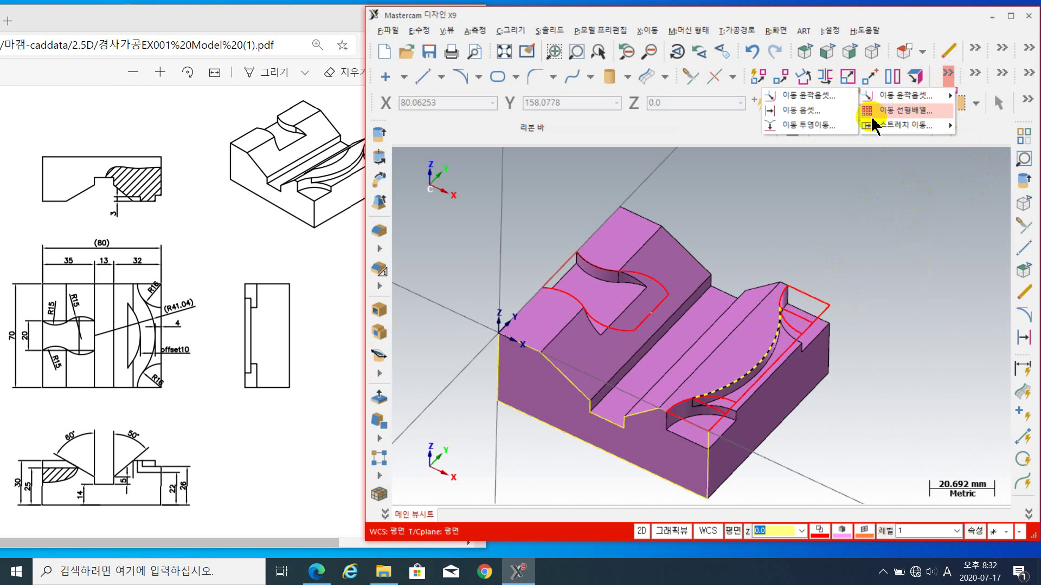
left_click(831, 111)
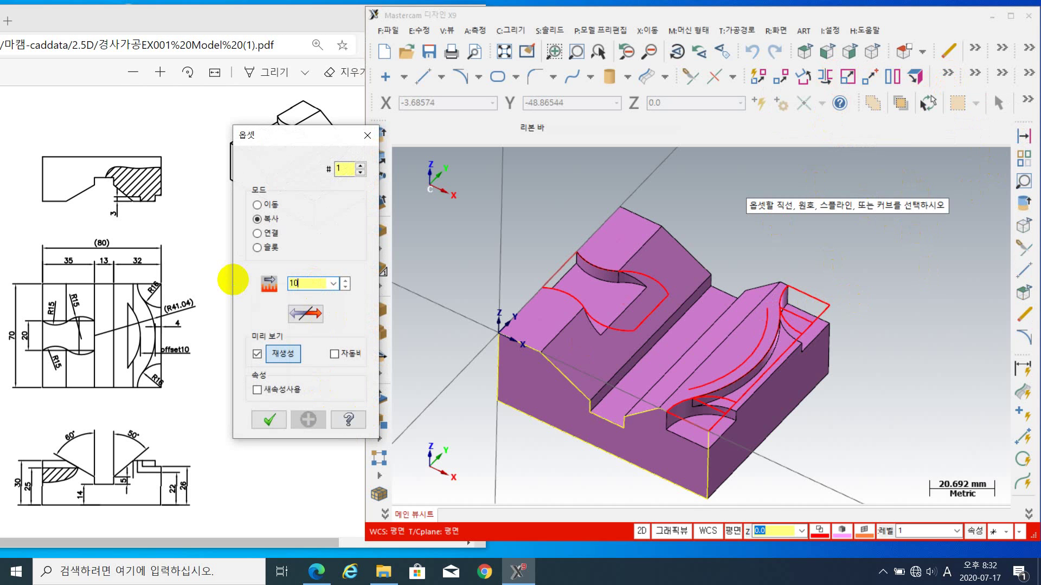
key("Return")
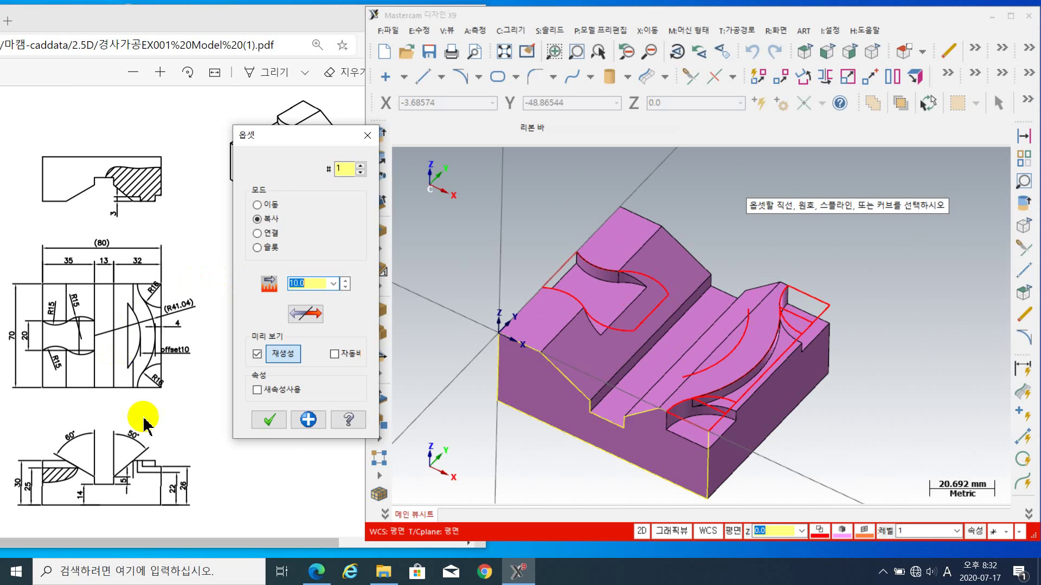
left_click(270, 419)
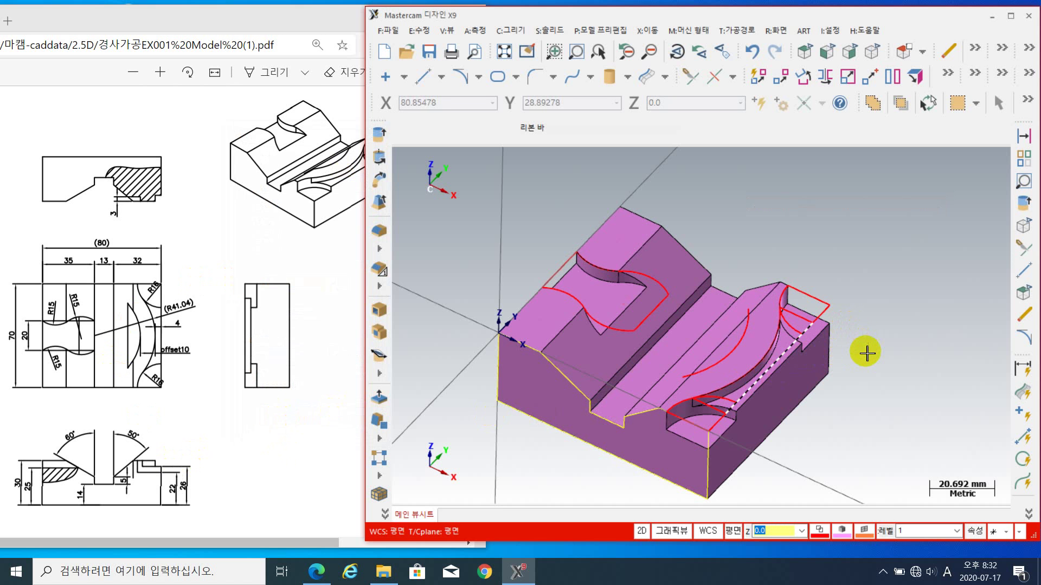
- Switch to the top view and compare the ends of the offset arc with the PDF drawing
middle_click_drag(862, 352, 871, 323)
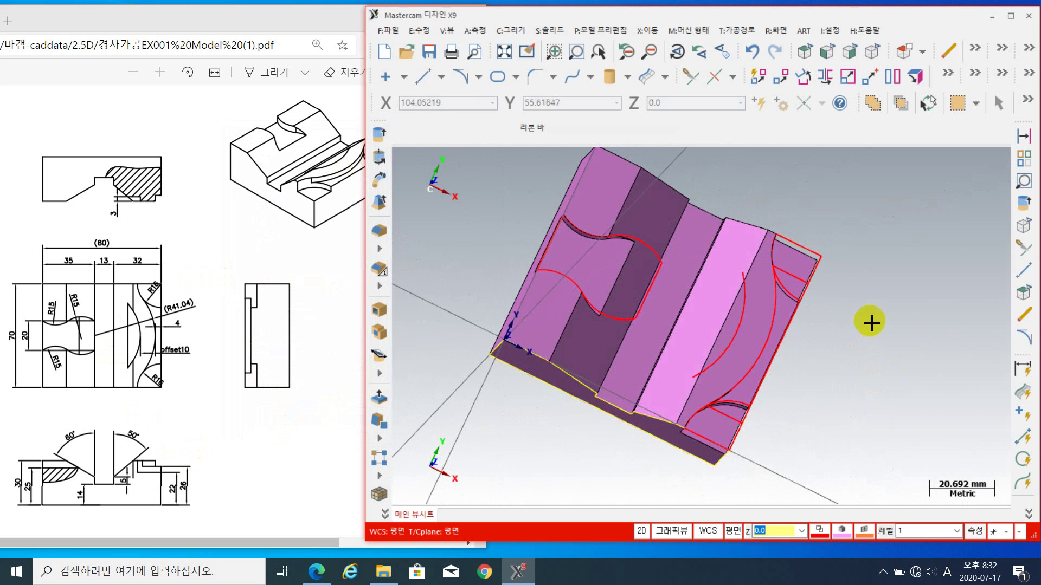
right_click(865, 192)
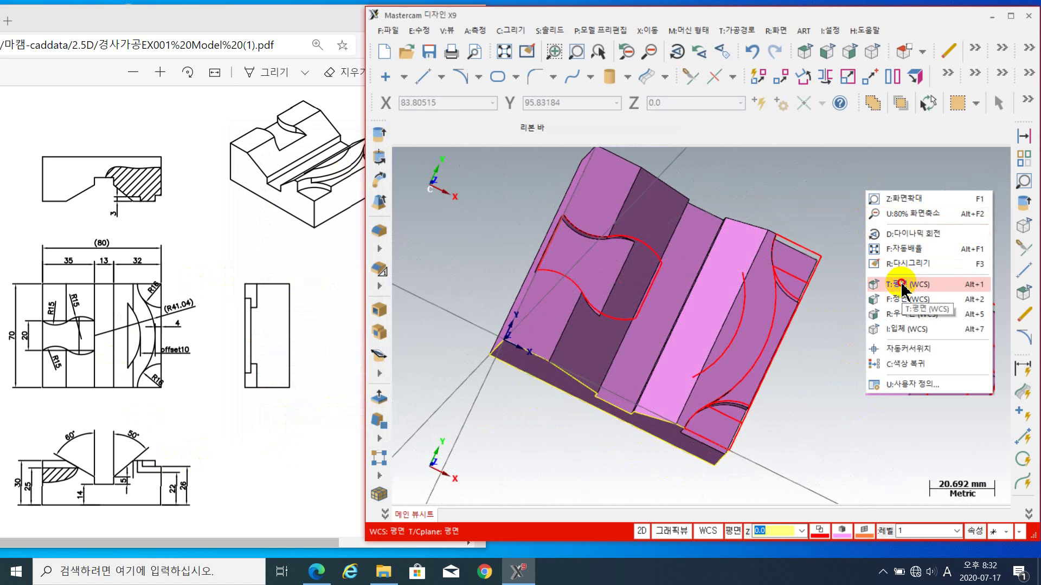
left_click(902, 284)
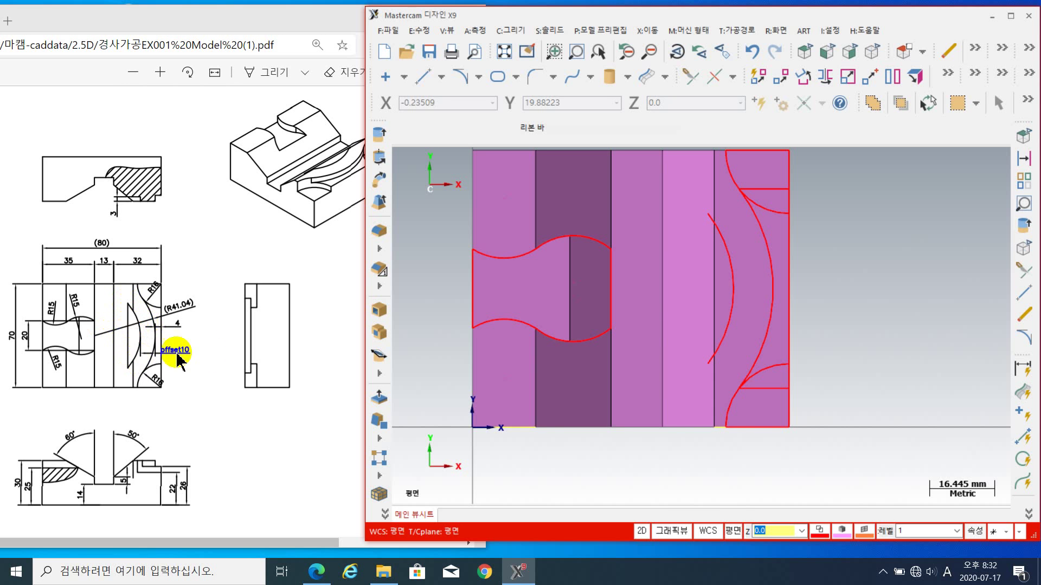
left_click(714, 224)
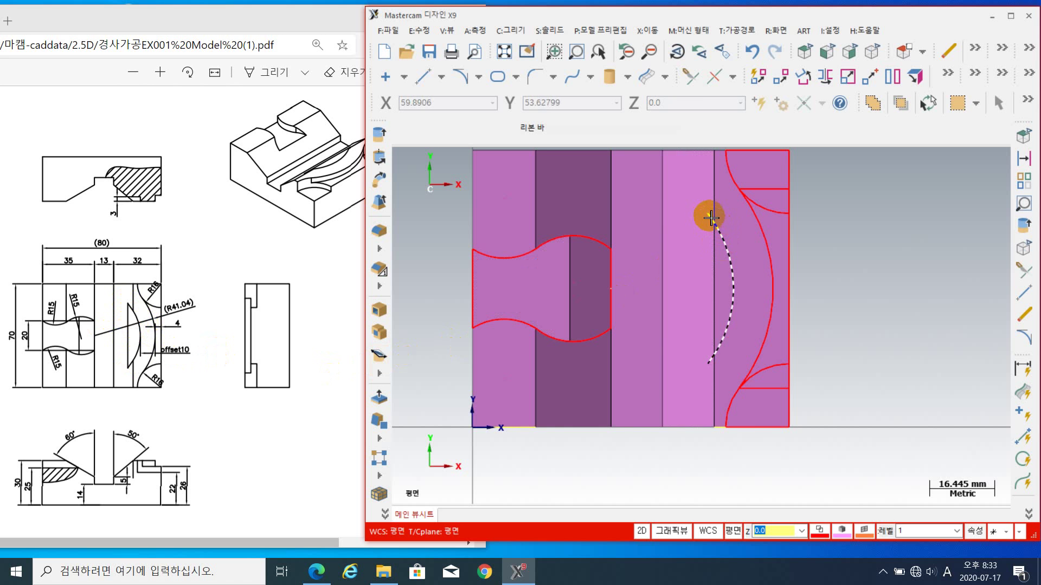
left_click(663, 193)
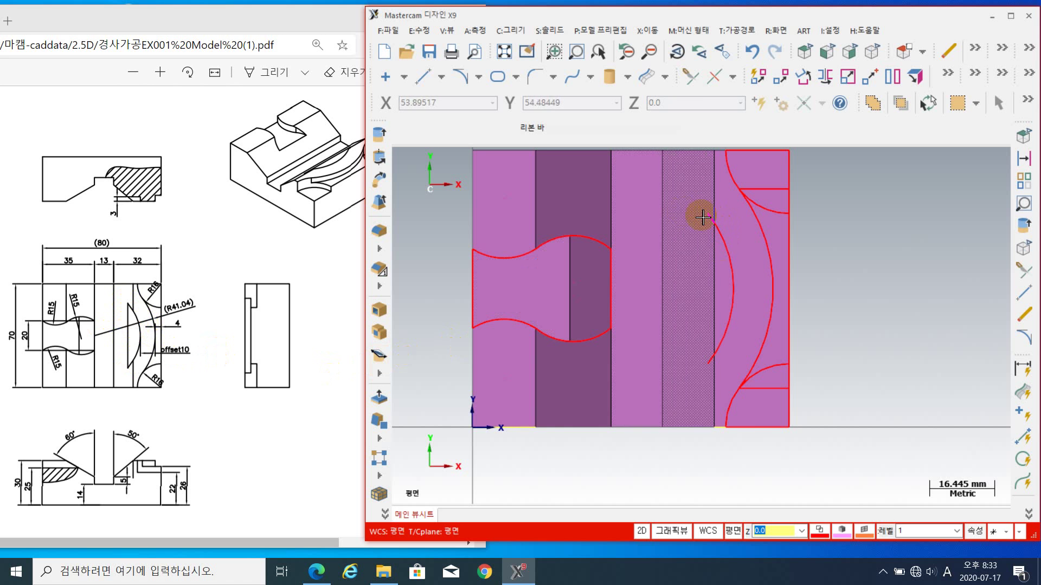
left_click(729, 310)
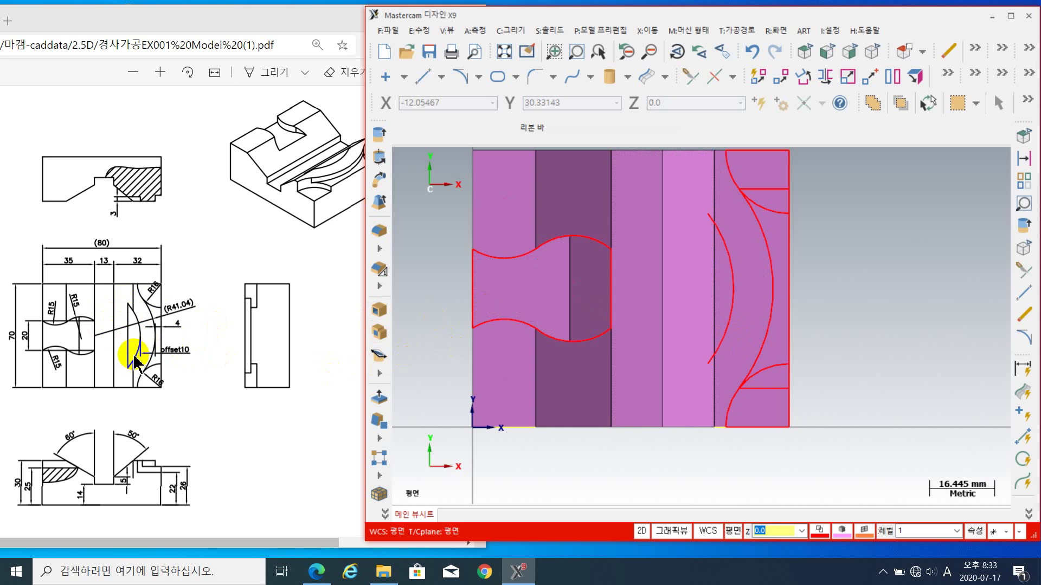
left_click(704, 281)
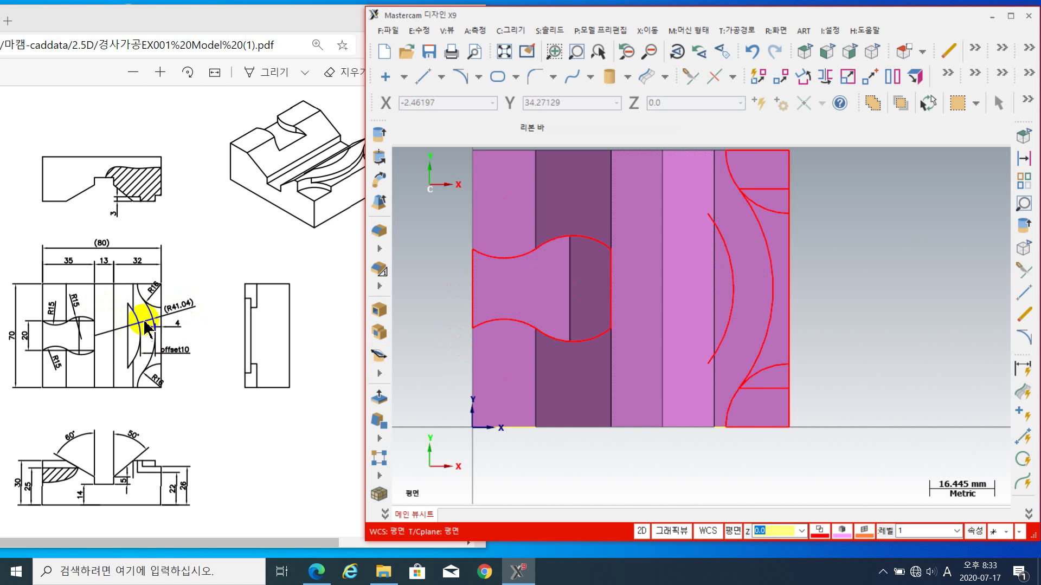
- Extend both ends of the offset arc to the groove's vertical edge line with a one-entity trim
middle_click_drag(693, 248, 749, 256)
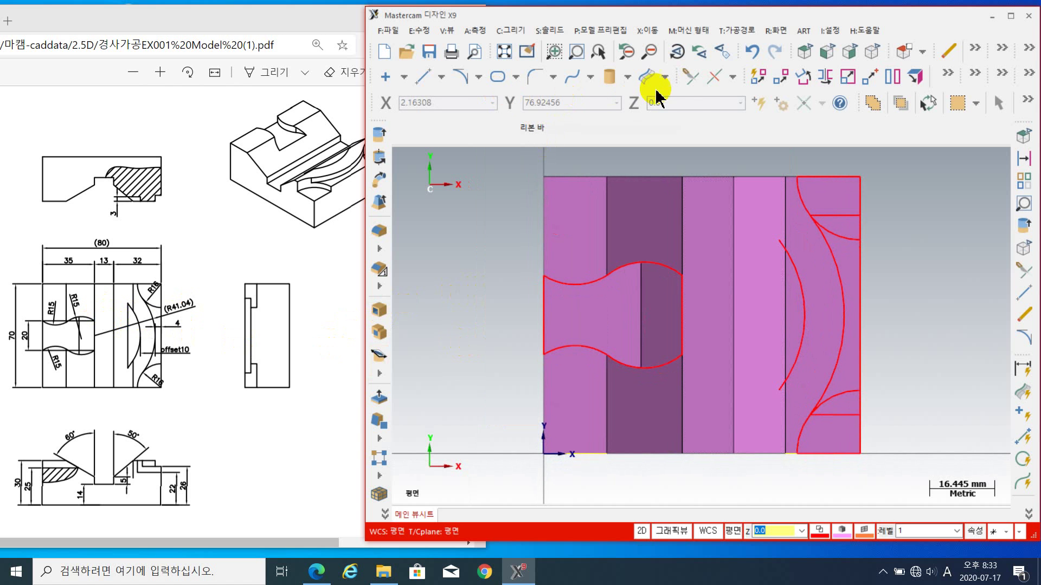
left_click(694, 87)
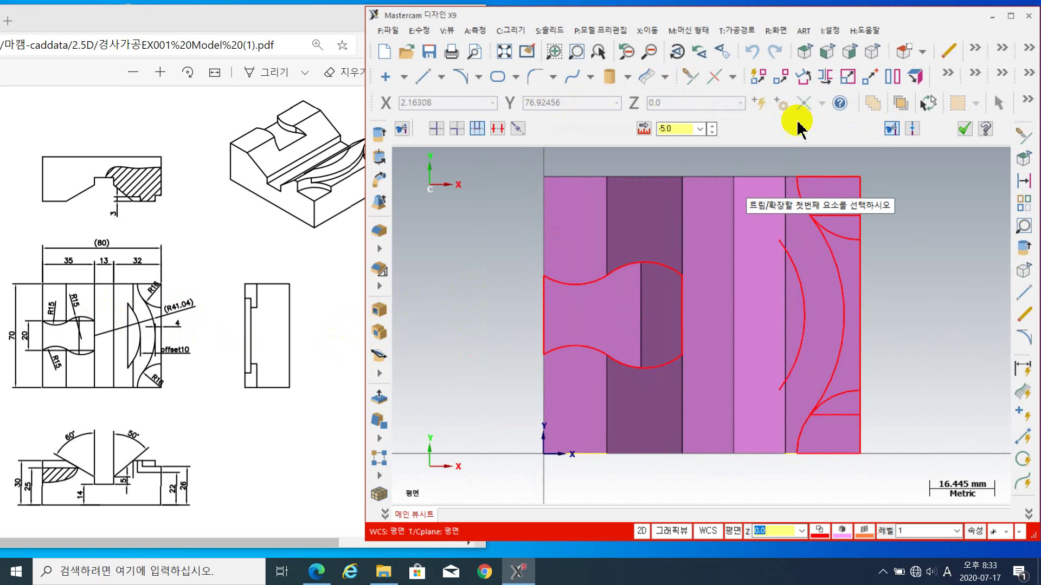
left_click(436, 129)
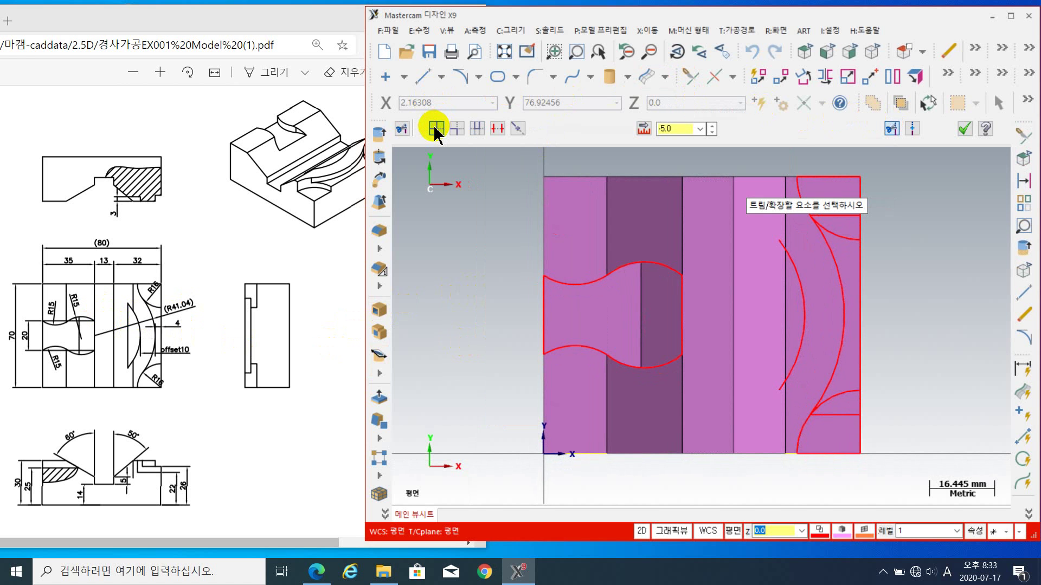
middle_click_drag(754, 274, 613, 341)
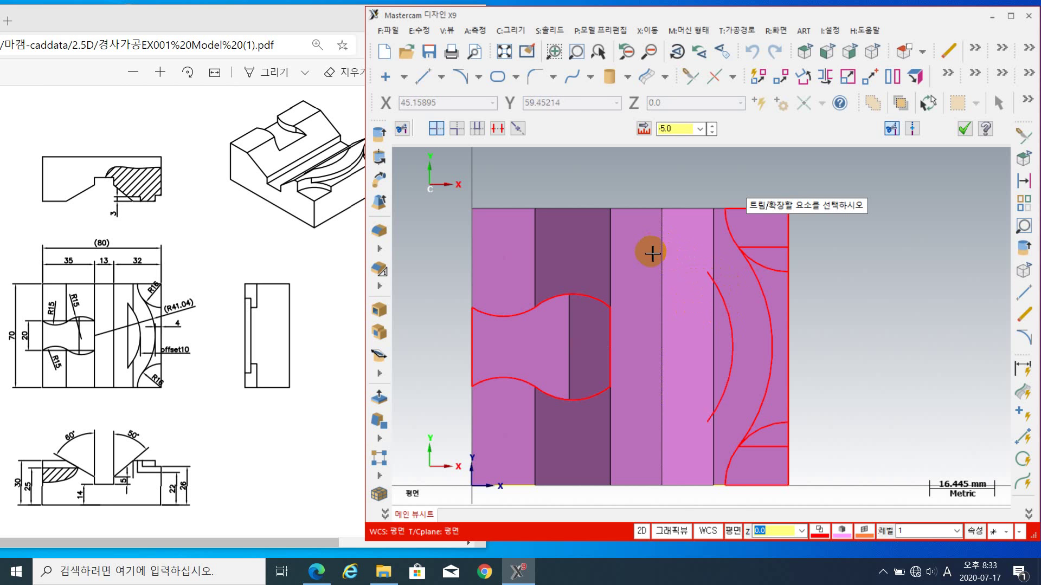
left_click(712, 276)
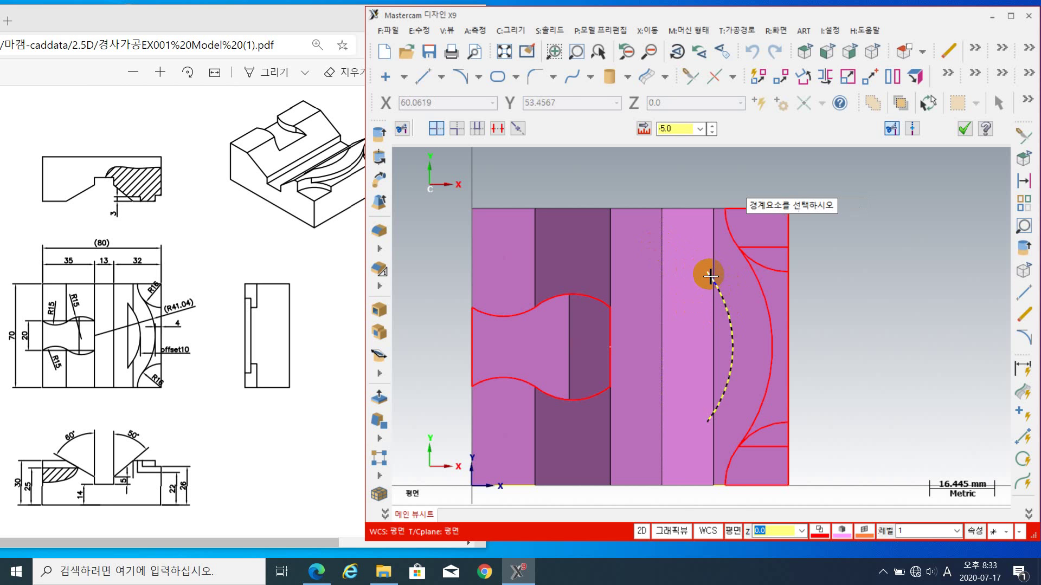
left_click(658, 268)
middle_click_drag(825, 372, 797, 268)
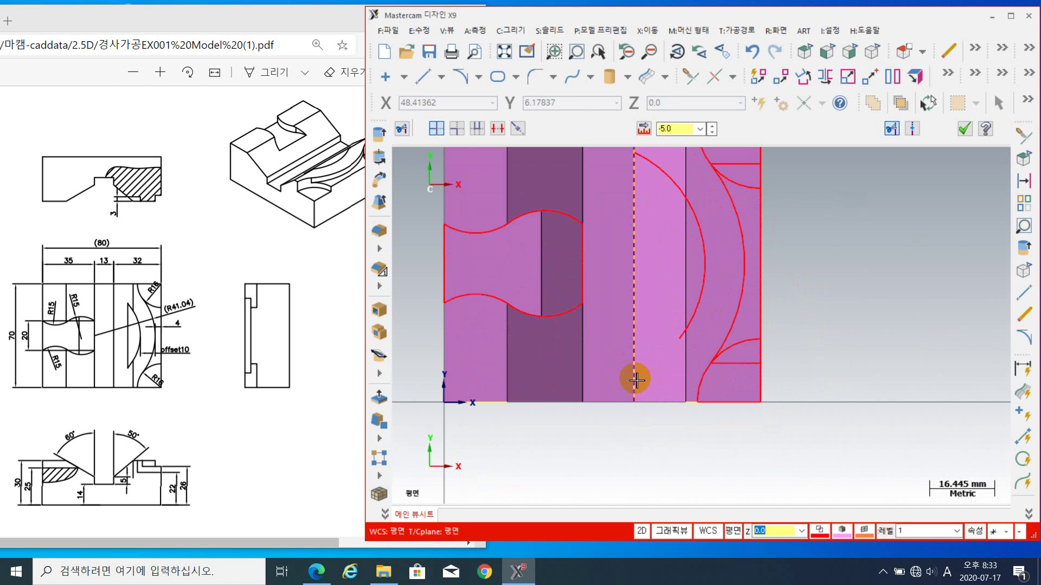
scroll(677, 332, "down", 1)
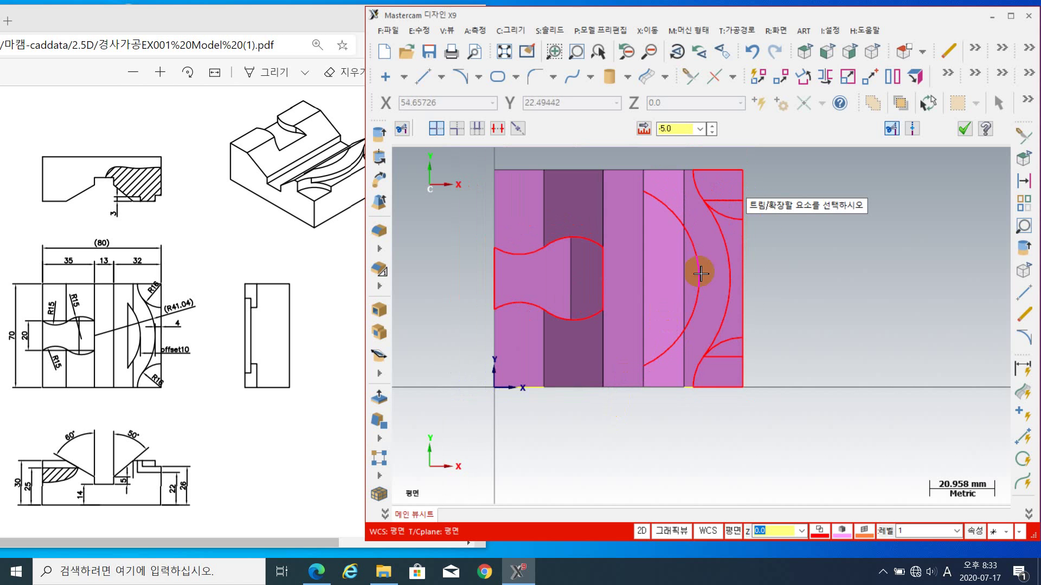
left_click(964, 129)
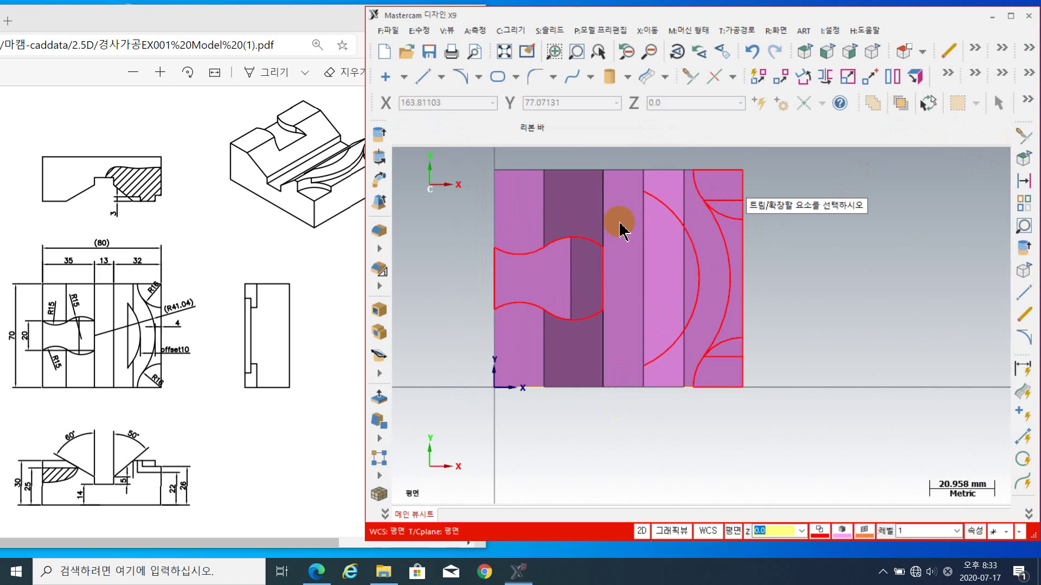
- Close the offset arc profile with a vertical line between its two ends
left_click(645, 195)
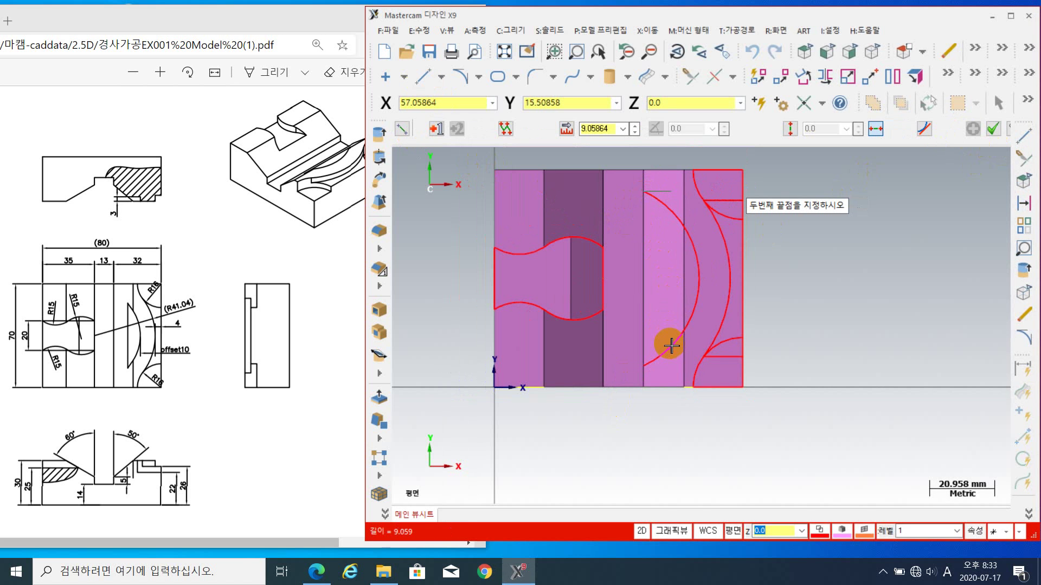
left_click(871, 130)
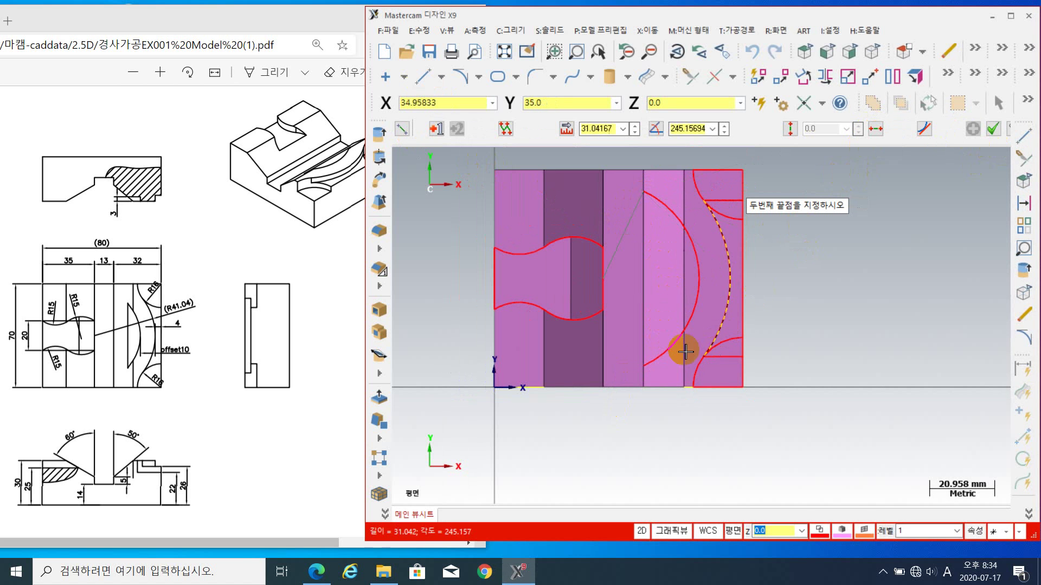
left_click(701, 365)
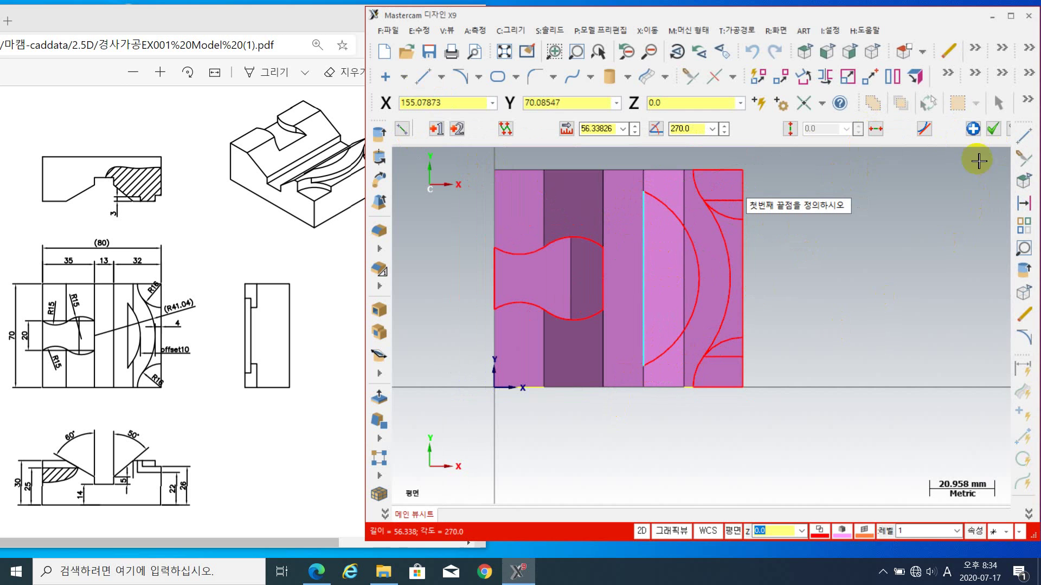
left_click(993, 129)
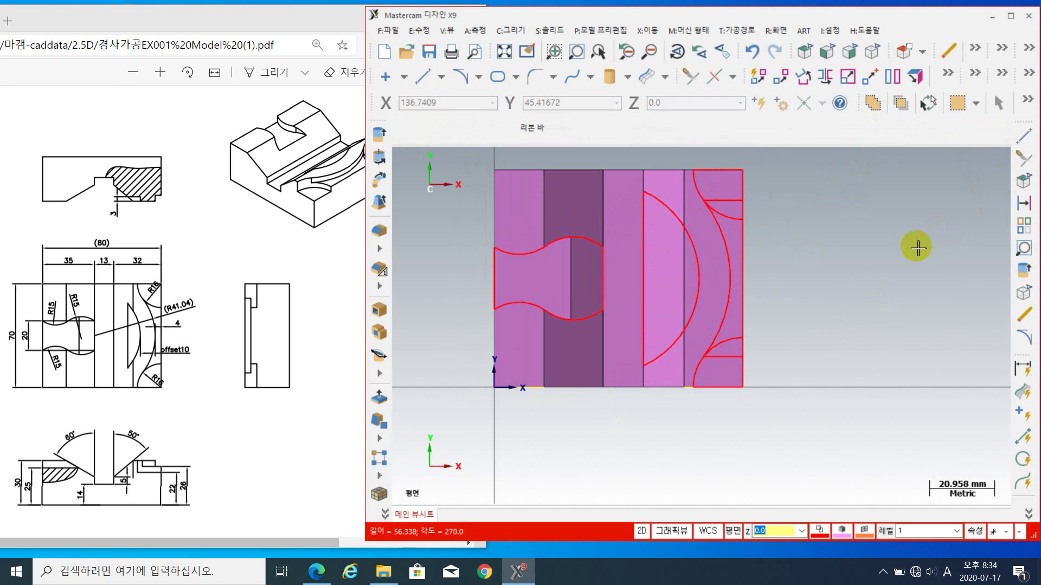
- Extrude the closed chain of offset arc and vertical line as a 3 mm deep cut into the solid body
right_click(879, 234)
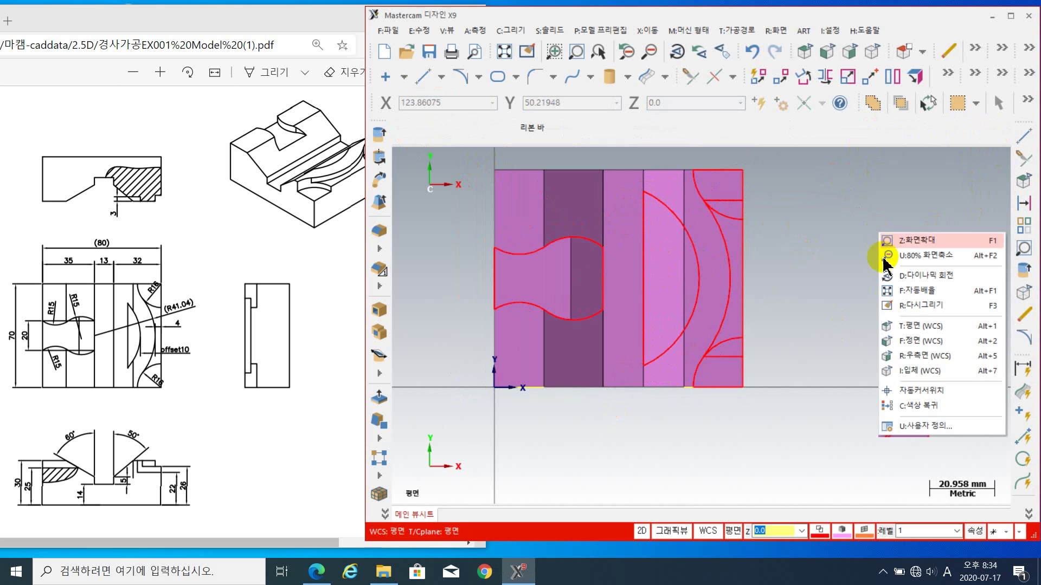
key("Escape")
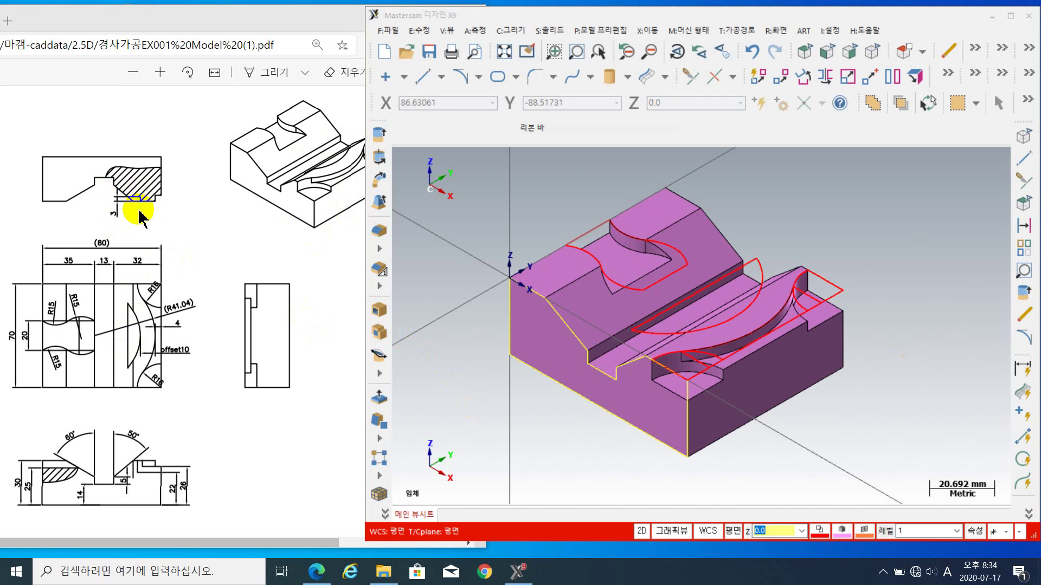
left_click(380, 137)
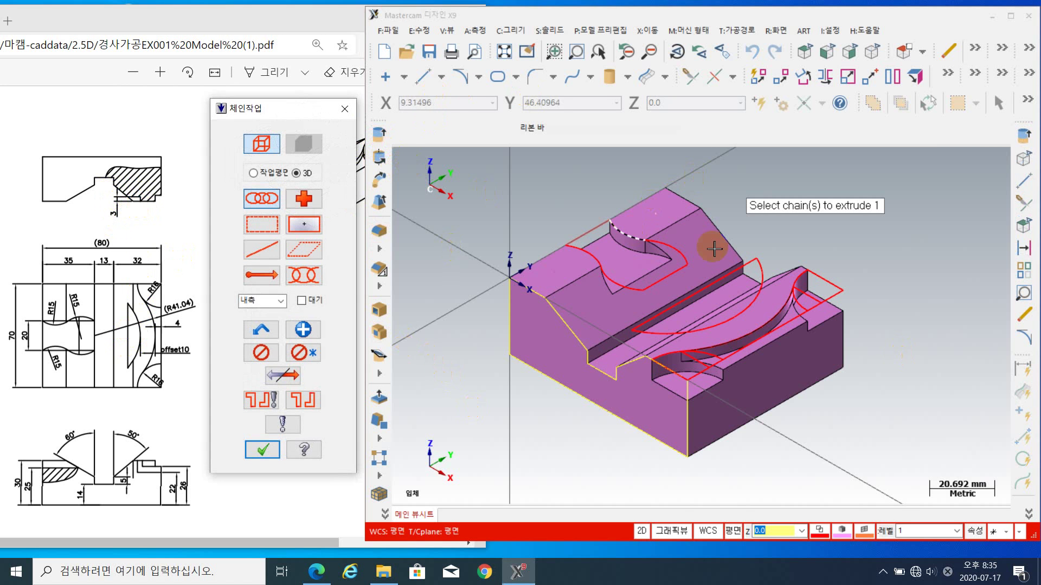
left_click(764, 265)
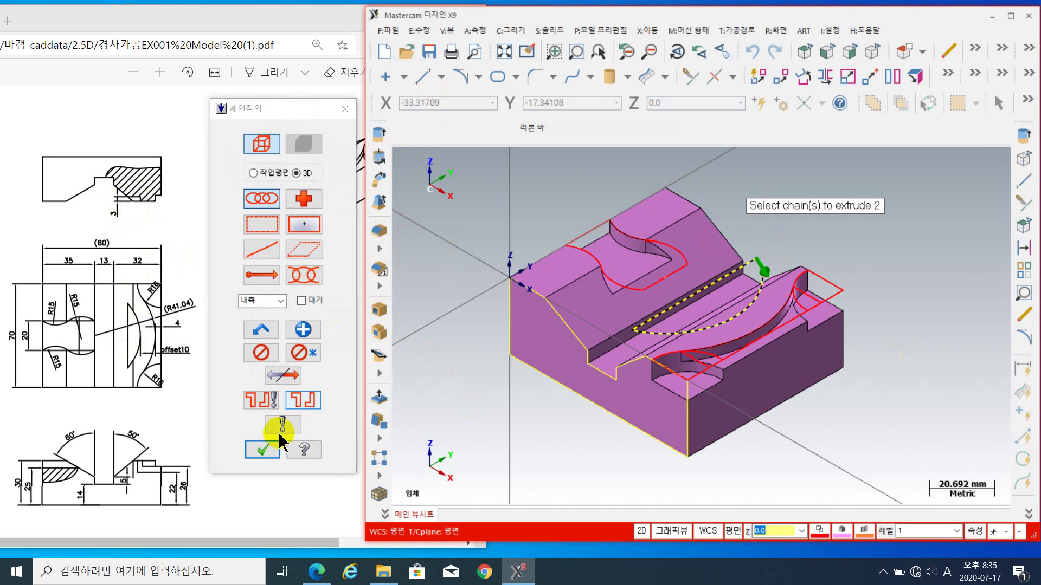
left_click(264, 455)
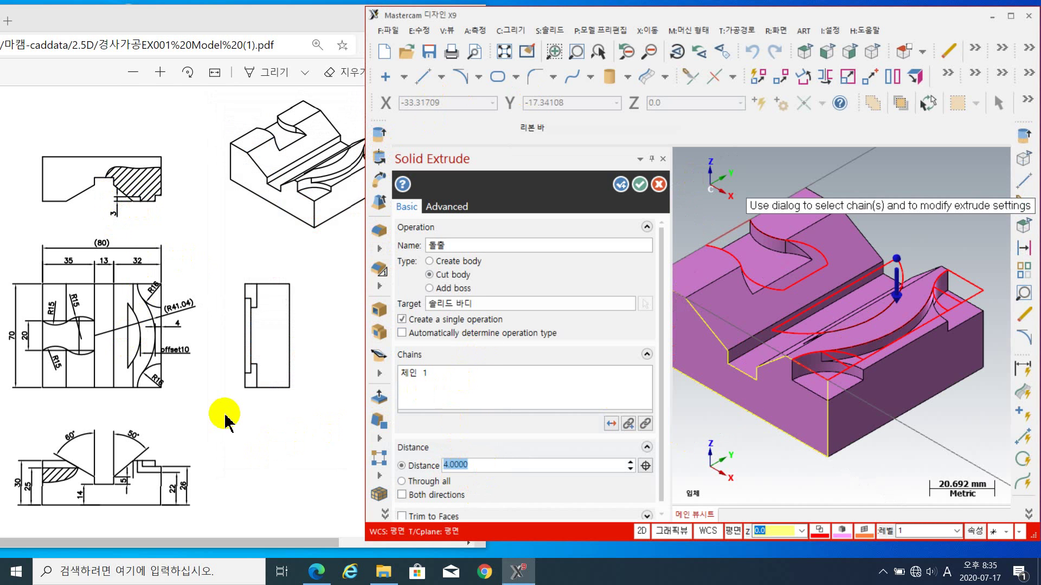
type("3")
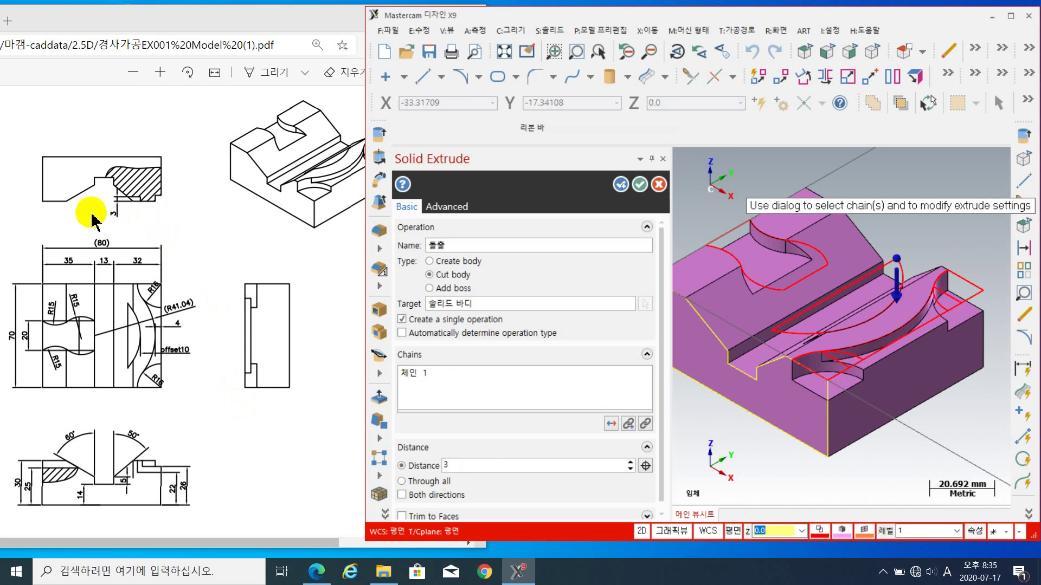
key("Return")
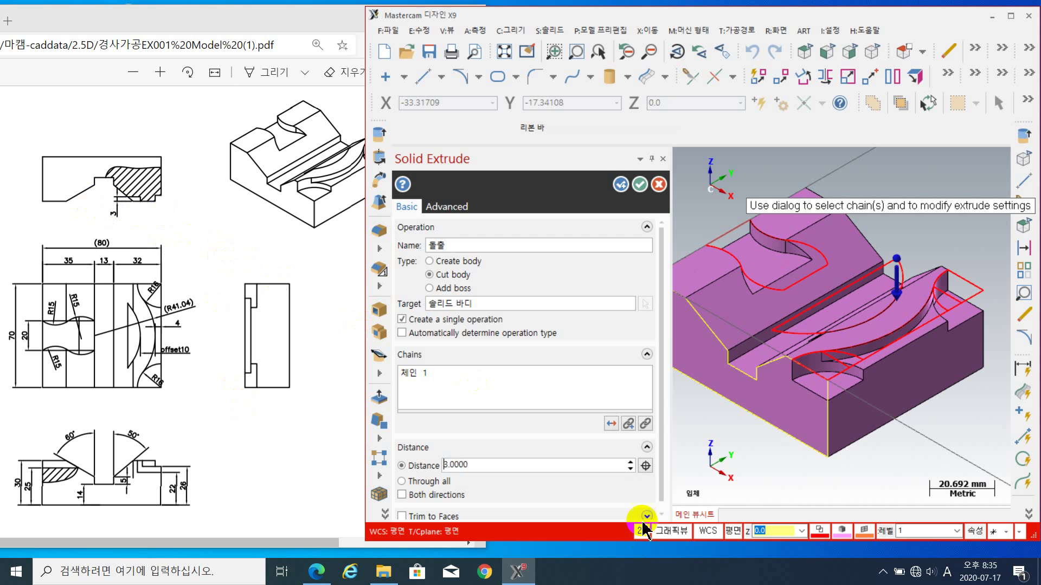
left_click(643, 190)
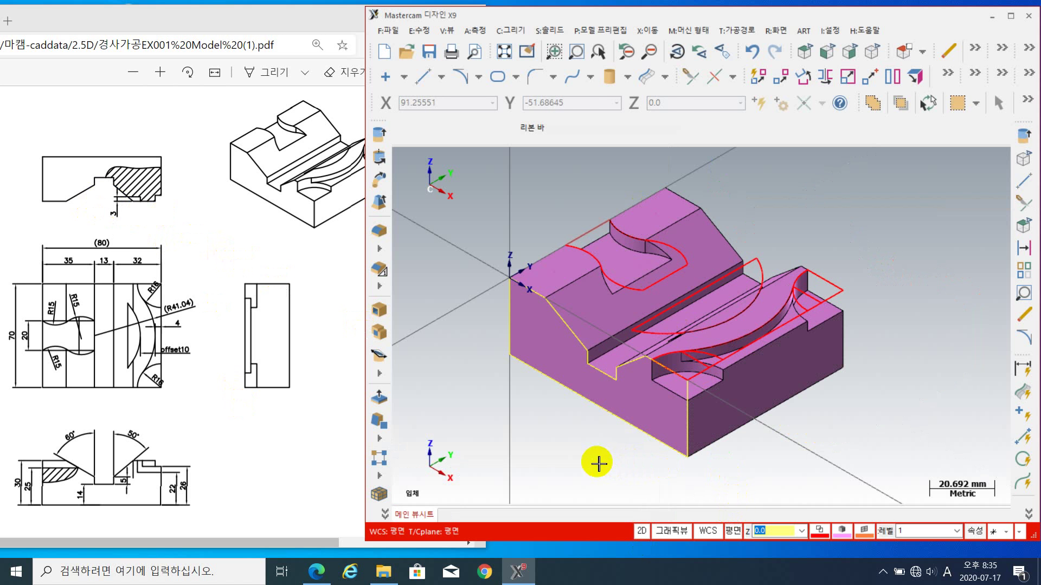
mouse_move(597, 463)
middle_mouse_down()
mouse_move(648, 528)
mouse_move(629, 454)
mouse_move(677, 471)
middle_mouse_up()
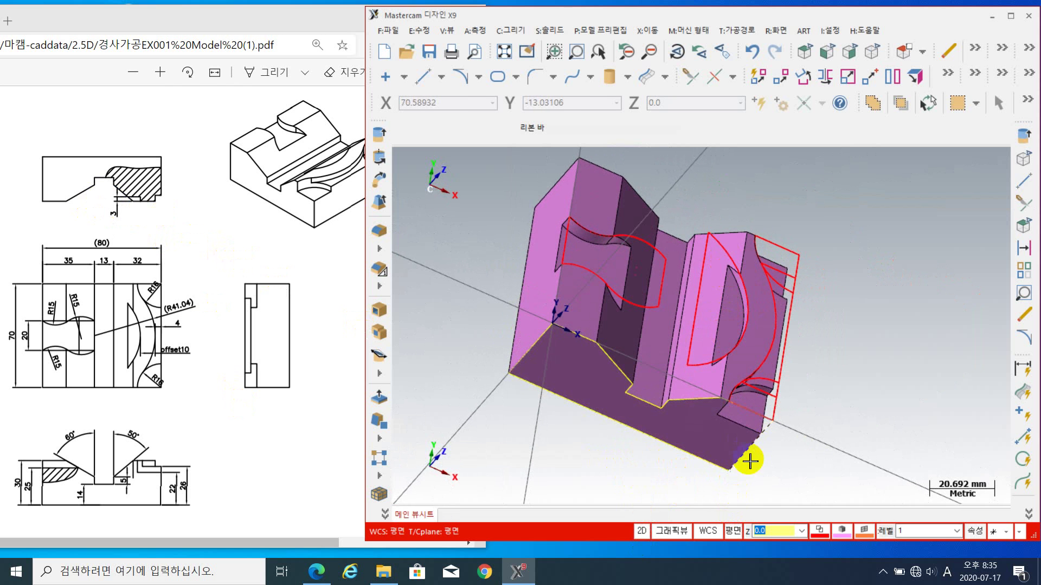
- Switch to the isometric view and hide the wireframe geometry so only the solid body stays displayed, then inspect the finished part
middle_click_drag(750, 461, 775, 290)
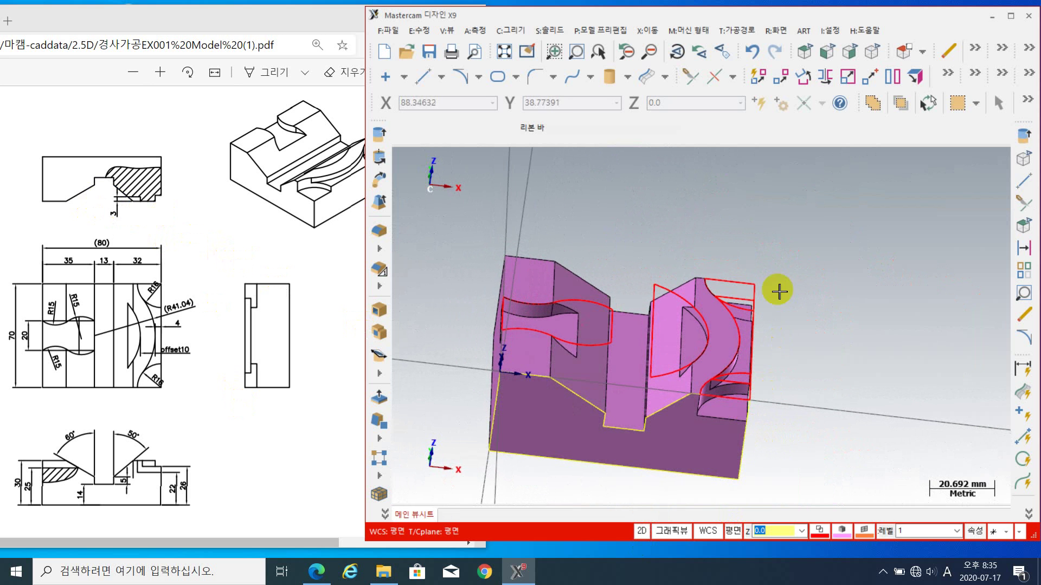
right_click(770, 216)
left_click(825, 349)
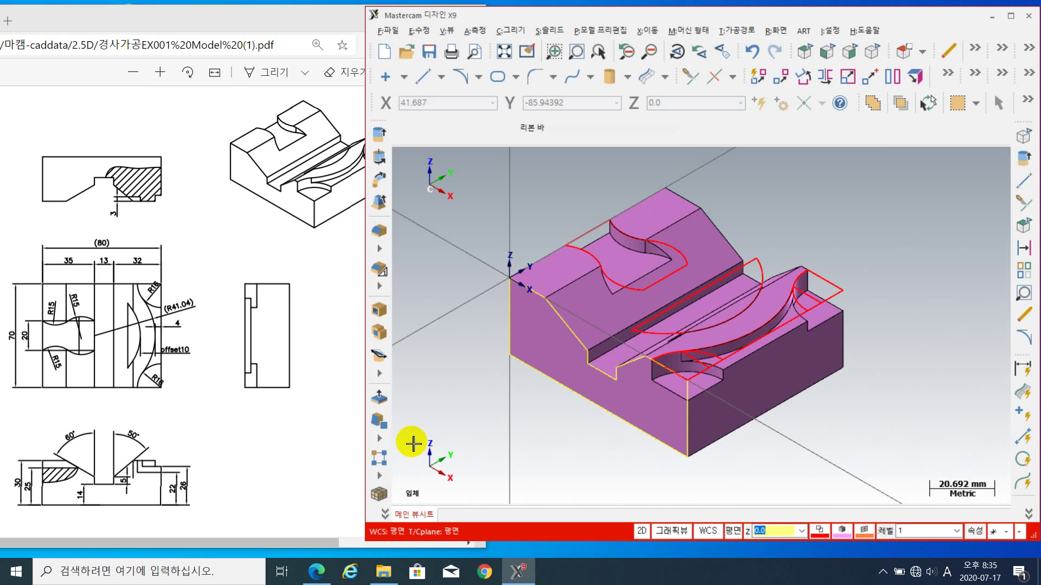
key("alt+e")
left_click(784, 379)
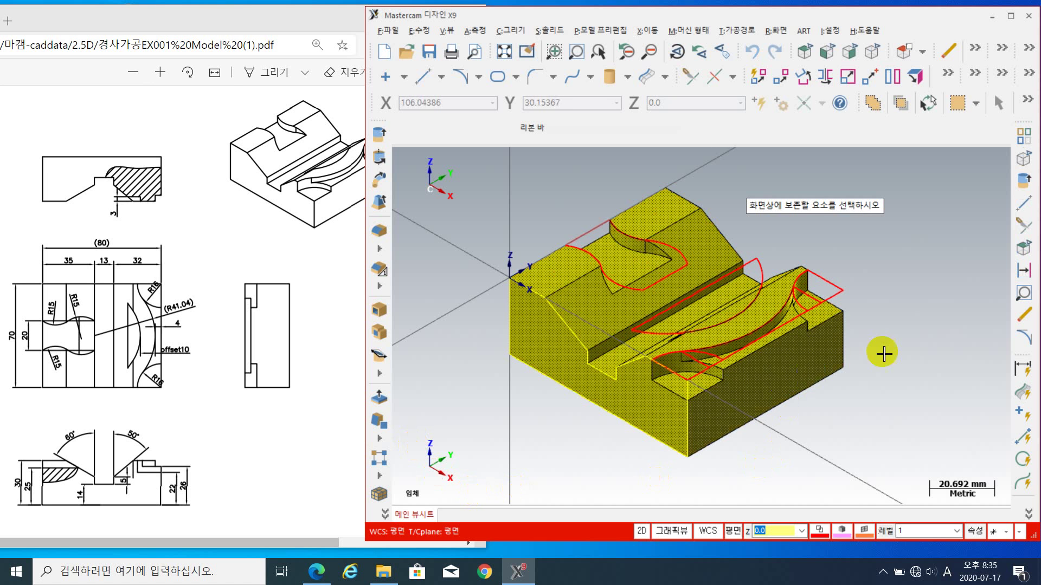
key("Return")
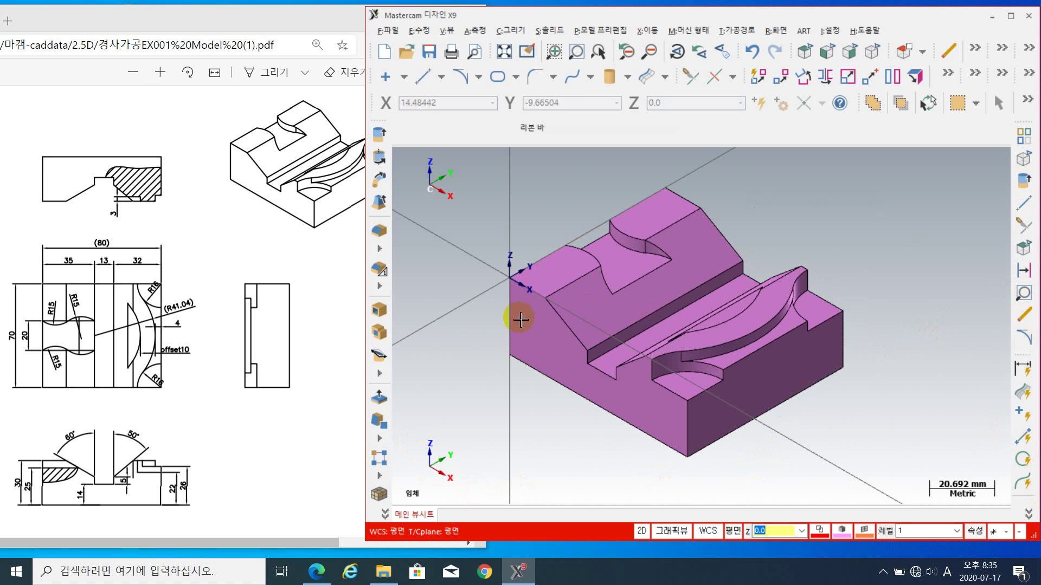
mouse_move(520, 320)
middle_mouse_down()
mouse_move(658, 353)
mouse_move(585, 329)
mouse_move(596, 356)
mouse_move(544, 283)
mouse_move(599, 272)
mouse_move(710, 308)
mouse_move(694, 327)
mouse_move(580, 323)
mouse_move(562, 365)
mouse_move(587, 435)
mouse_move(586, 418)
mouse_move(657, 314)
mouse_move(594, 332)
mouse_move(589, 350)
middle_mouse_up()
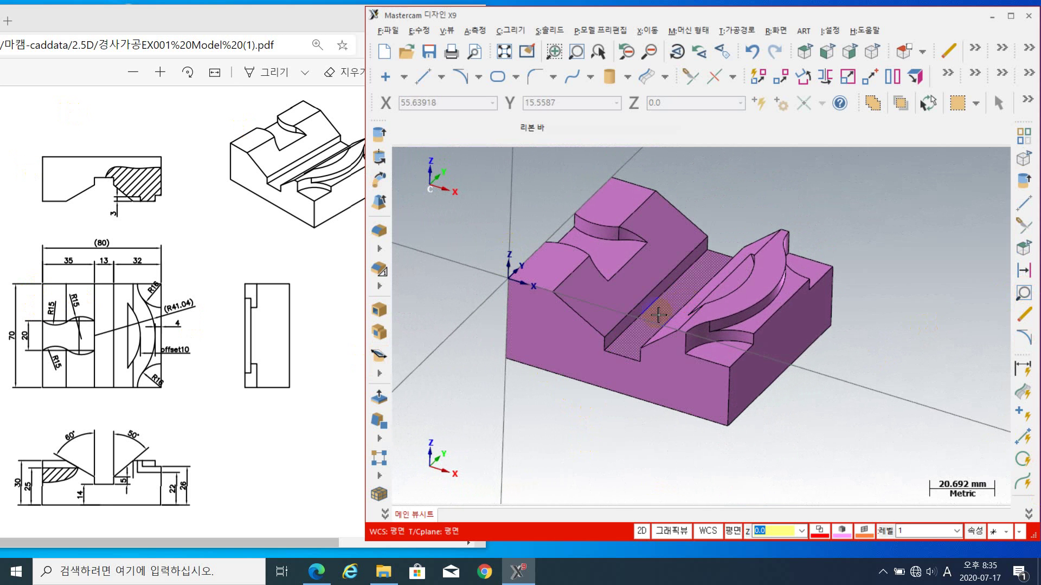
middle_click_drag(671, 334, 607, 360)
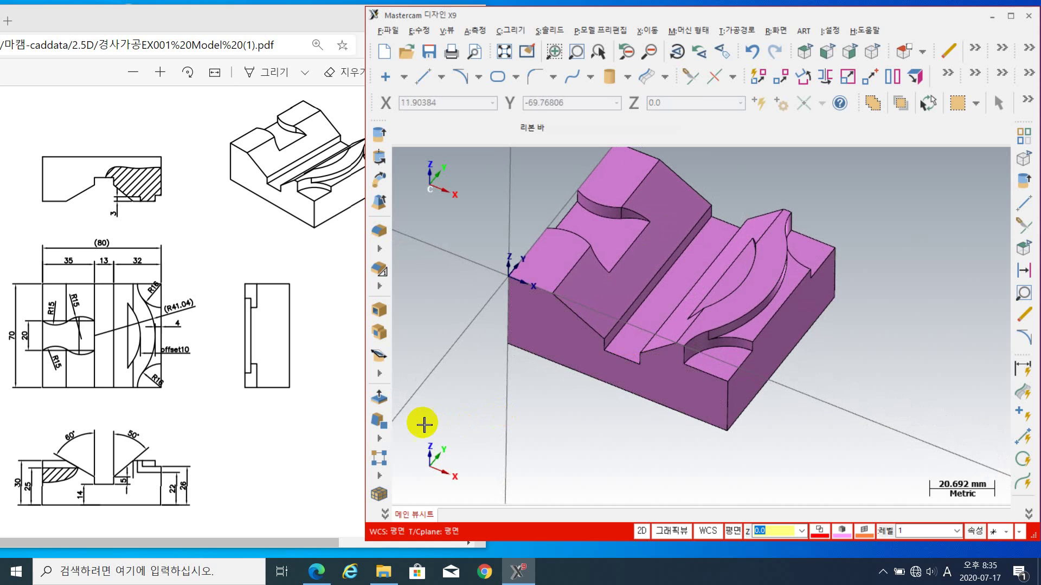